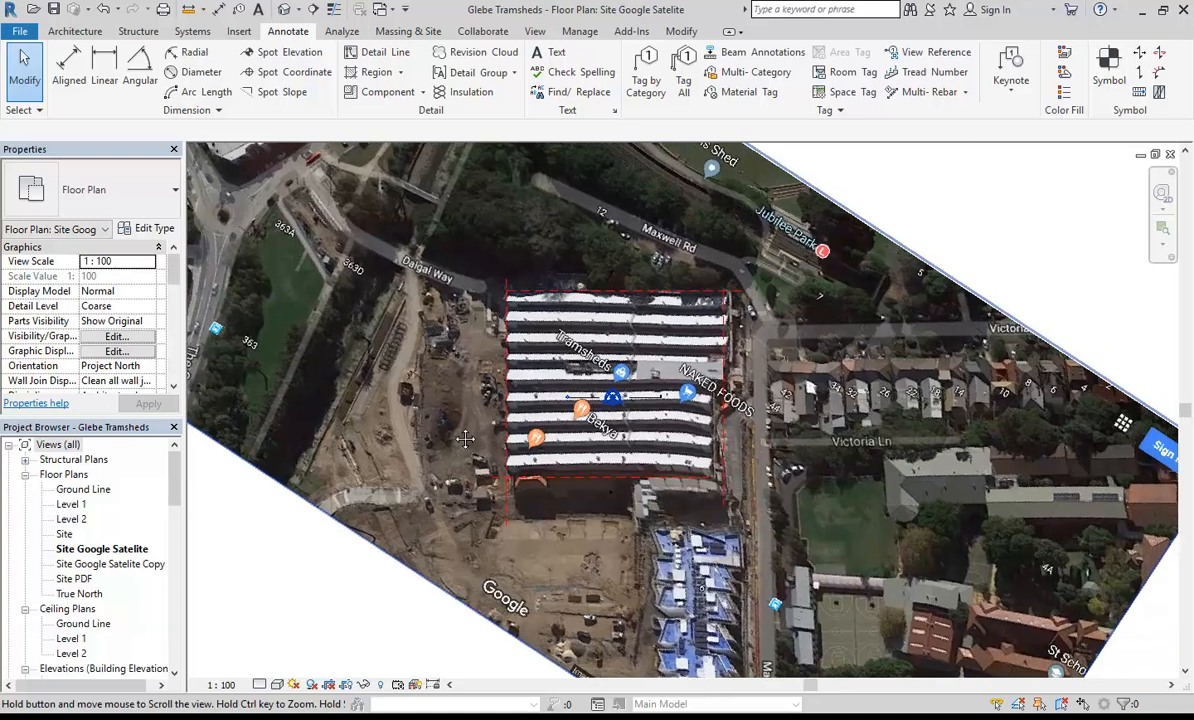
Open the Site Google Satelite Copy 1 floor plan showing the Tramsheds site image.
middle_drag(624, 503, 595, 505)
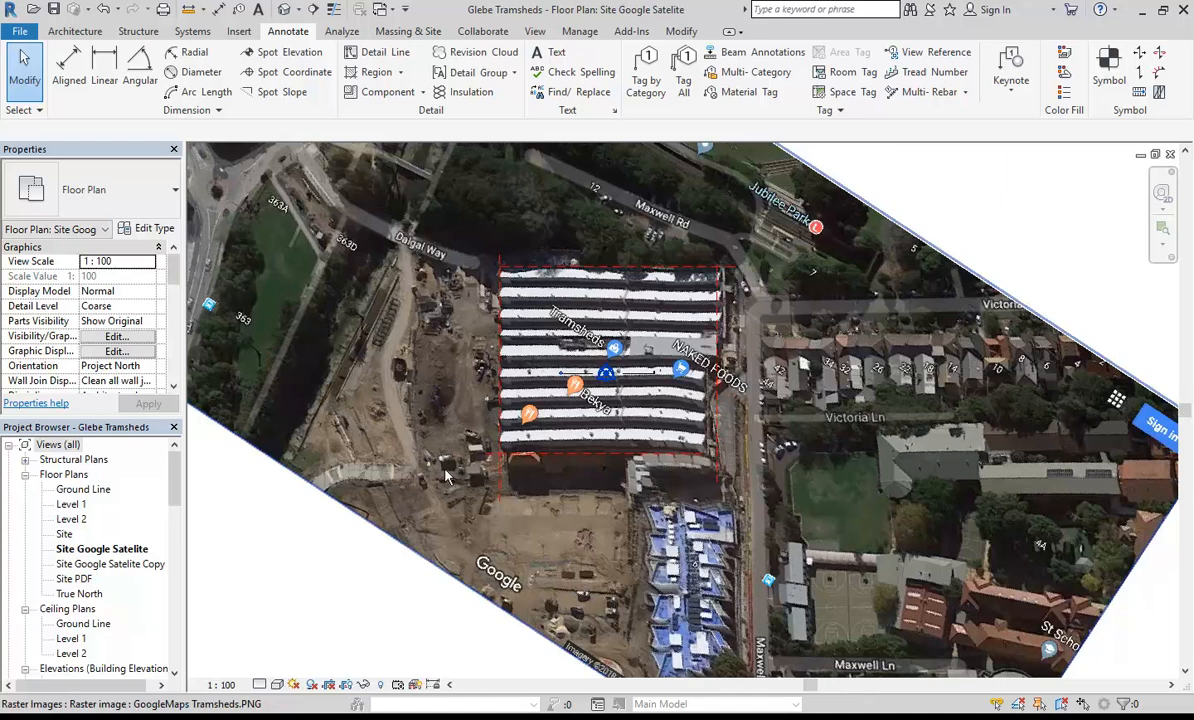
middle_drag(373, 381, 365, 421)
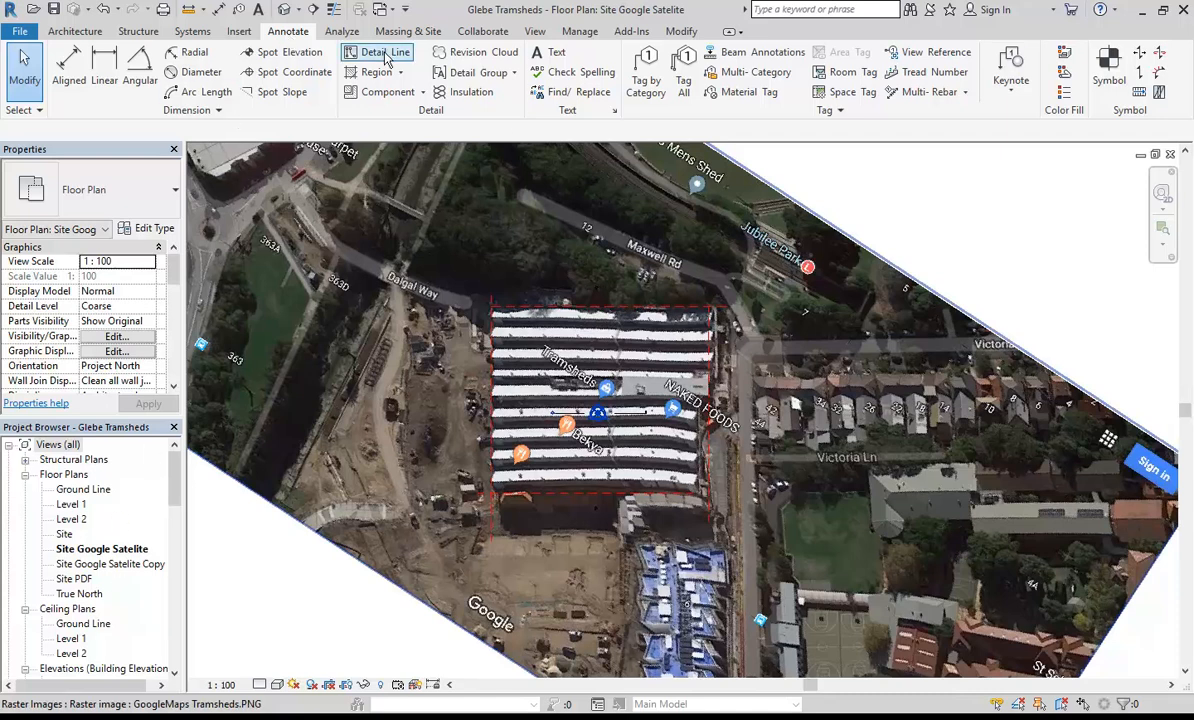
double_click(112, 563)
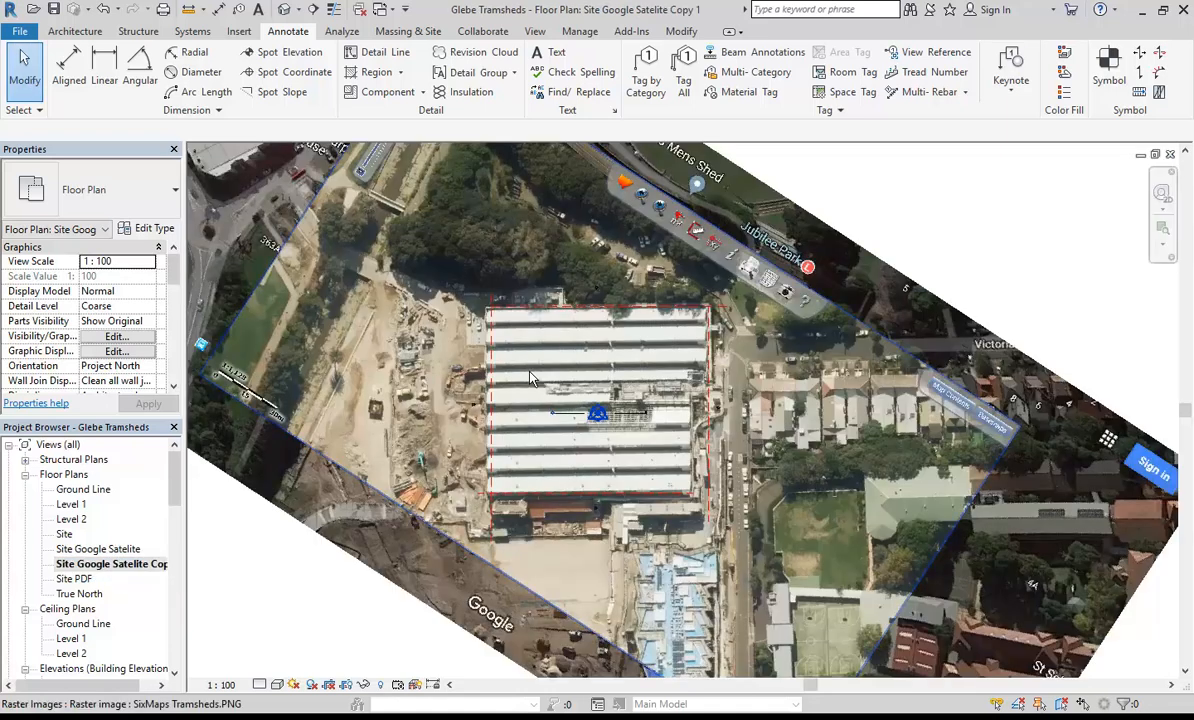
scroll(530, 378, down, 2)
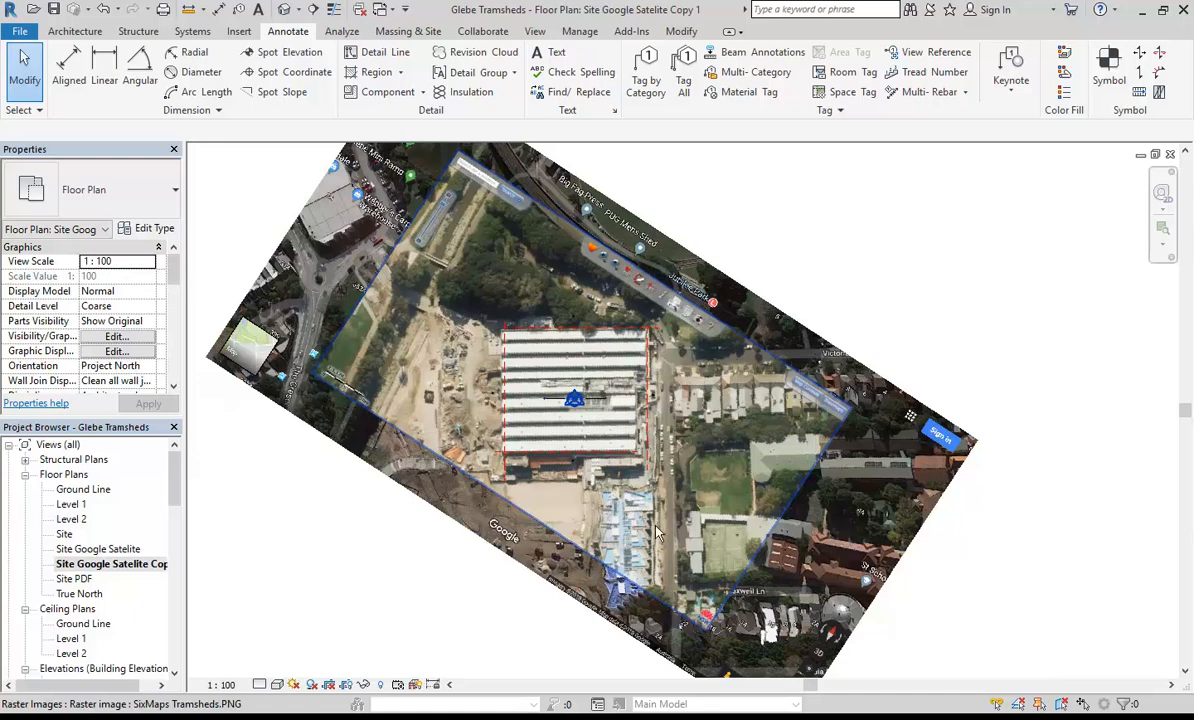
scroll(537, 362, up, 2)
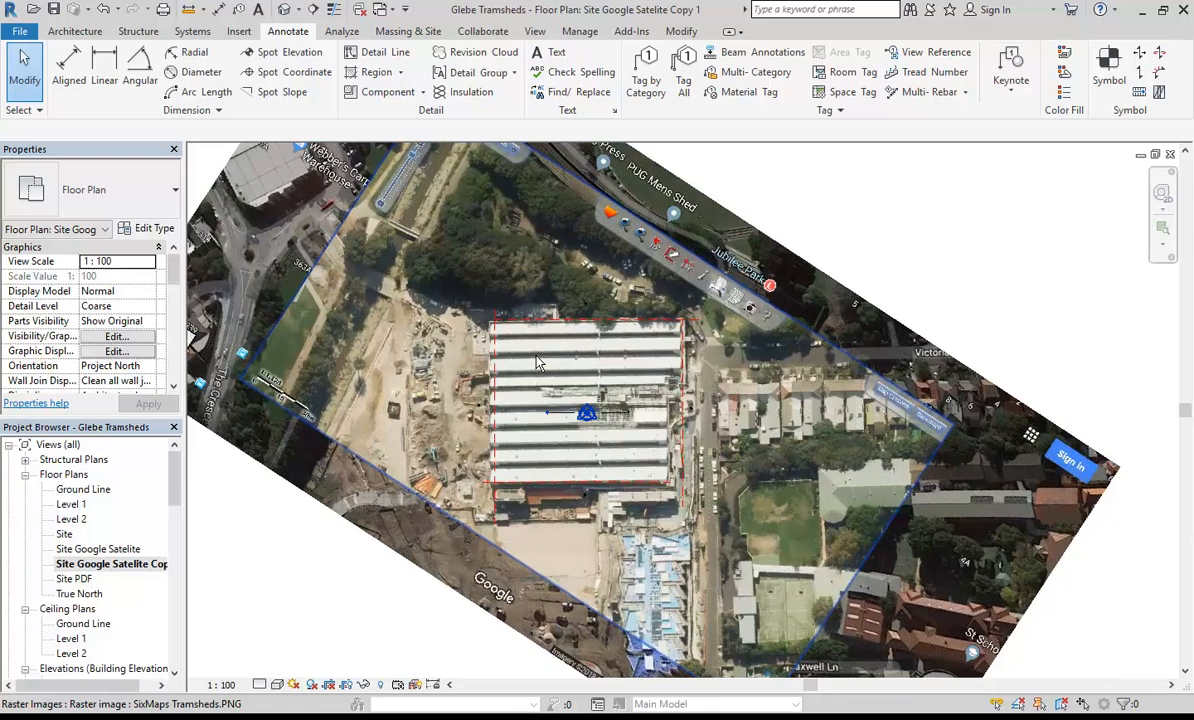
Start the Detail Line command and choose the Thin Lines style for tracing the streets.
click(388, 60)
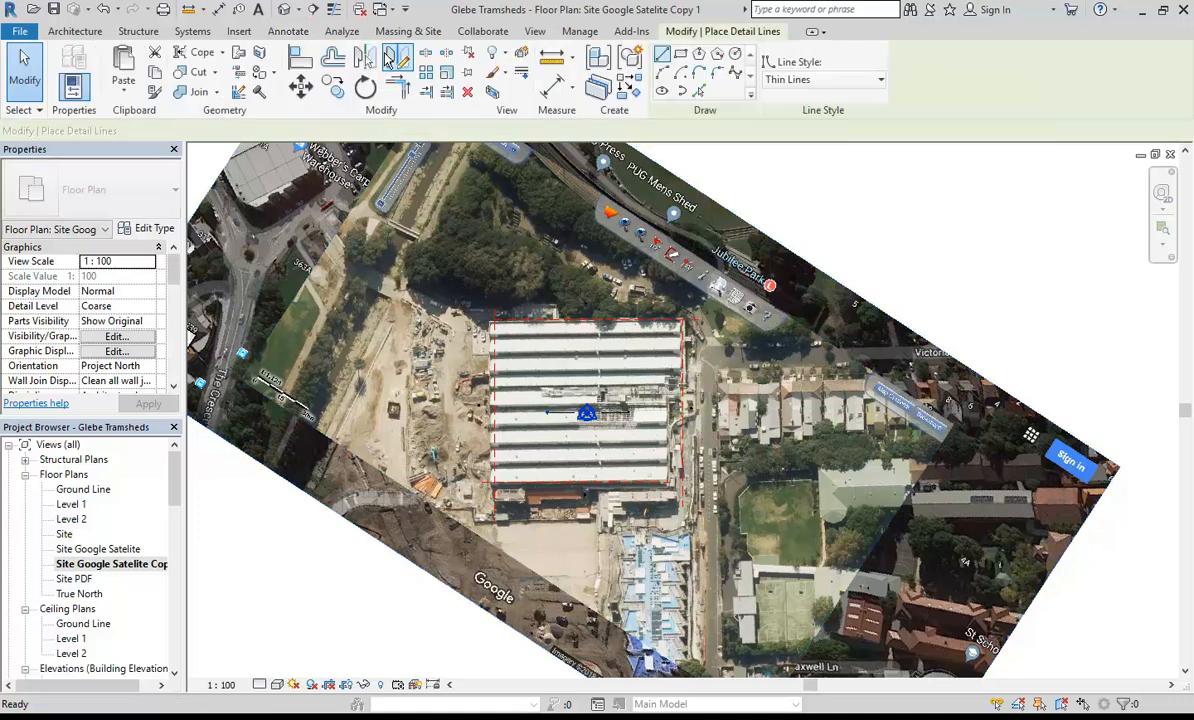
middle_drag(943, 330, 843, 282)
scroll(536, 262, up, 1)
scroll(675, 290, up, 3)
middle_drag(675, 290, 544, 320)
scroll(508, 316, up, 2)
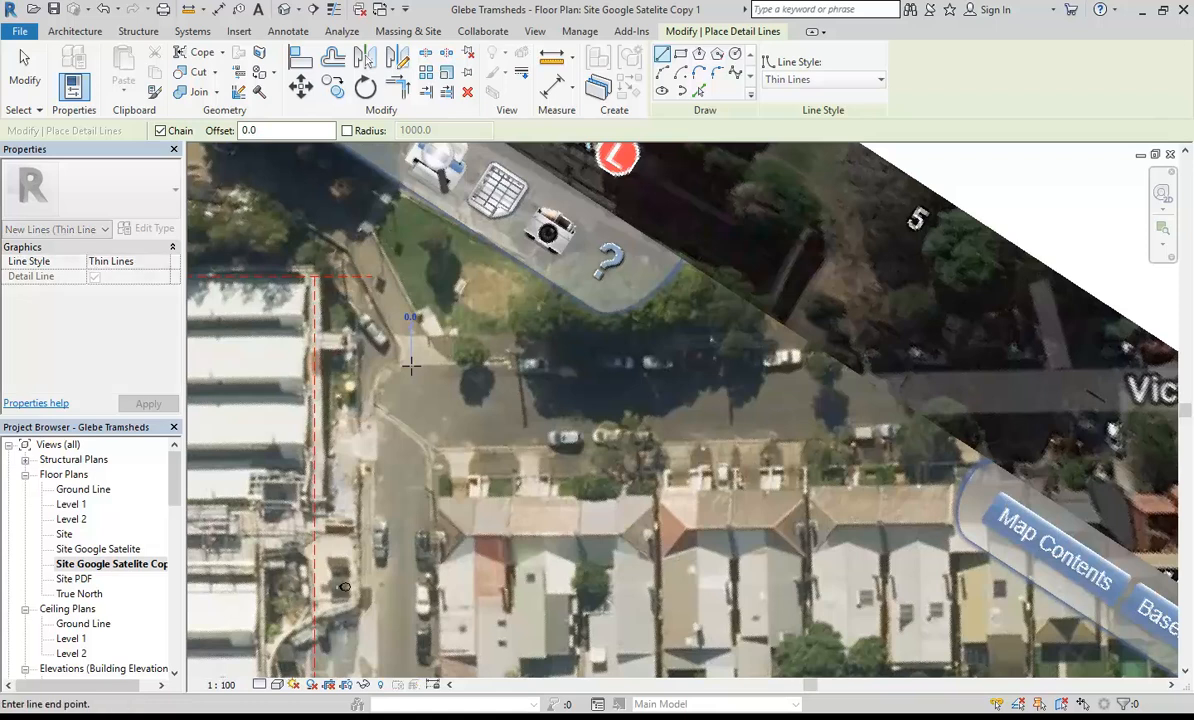
right_click(592, 338)
click(612, 348)
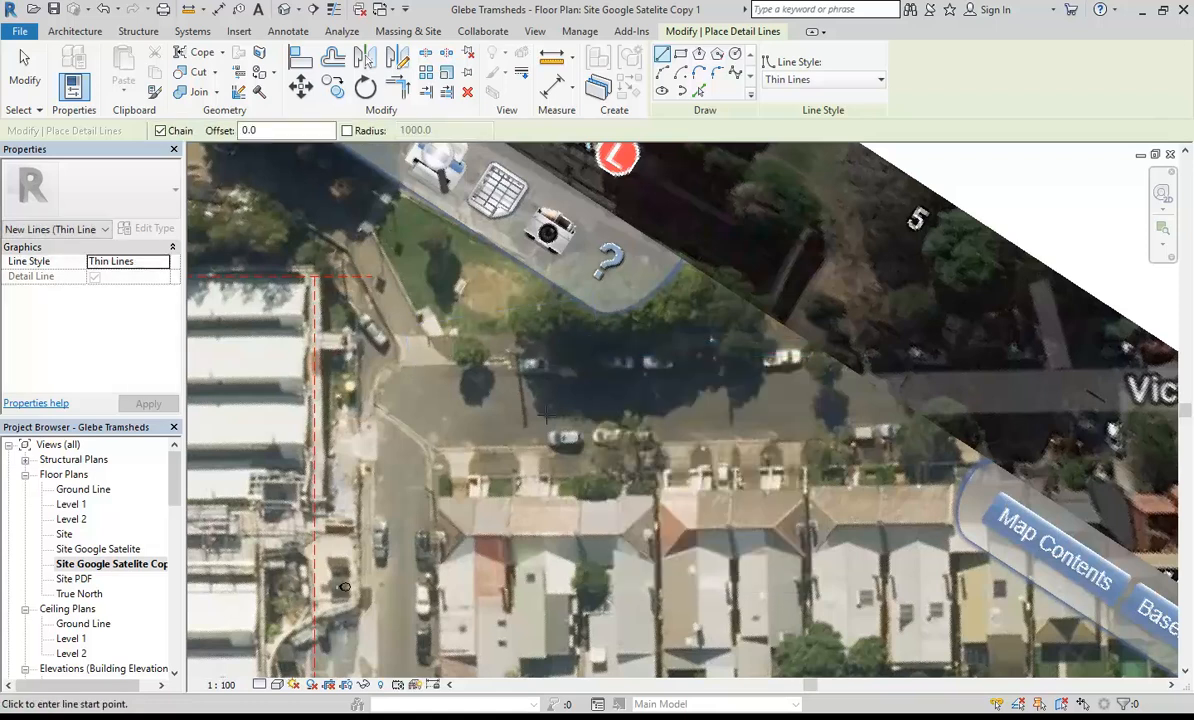
middle_drag(556, 413, 607, 425)
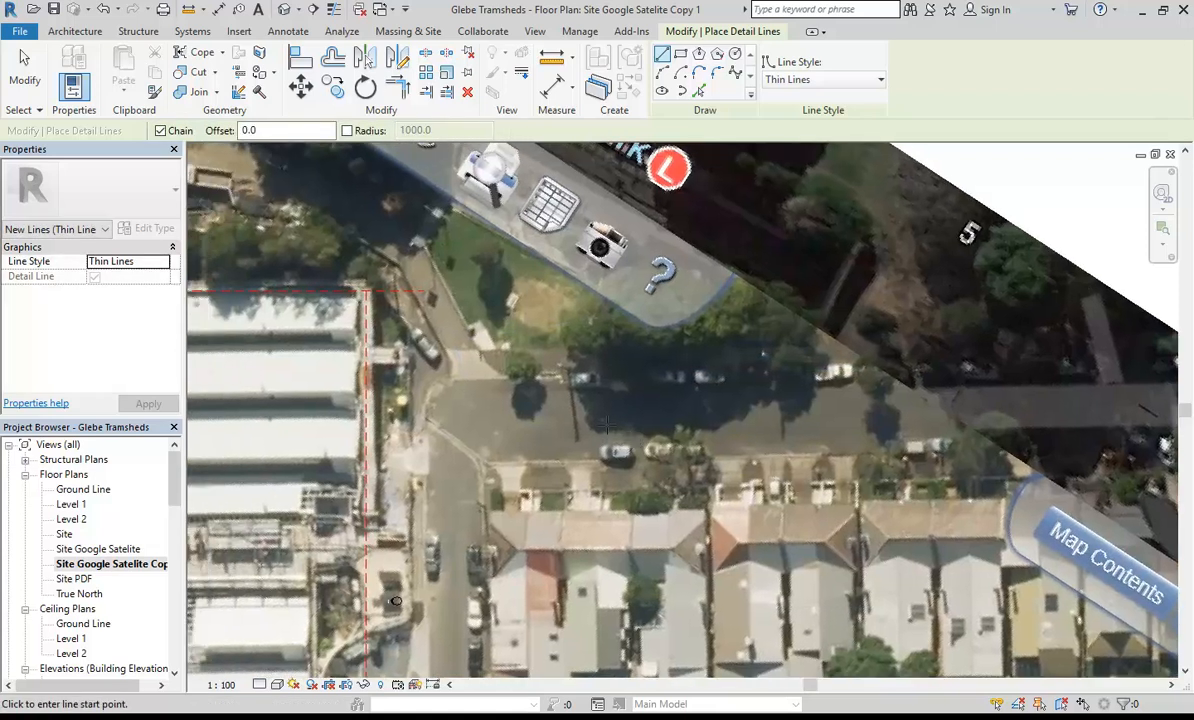
click(842, 79)
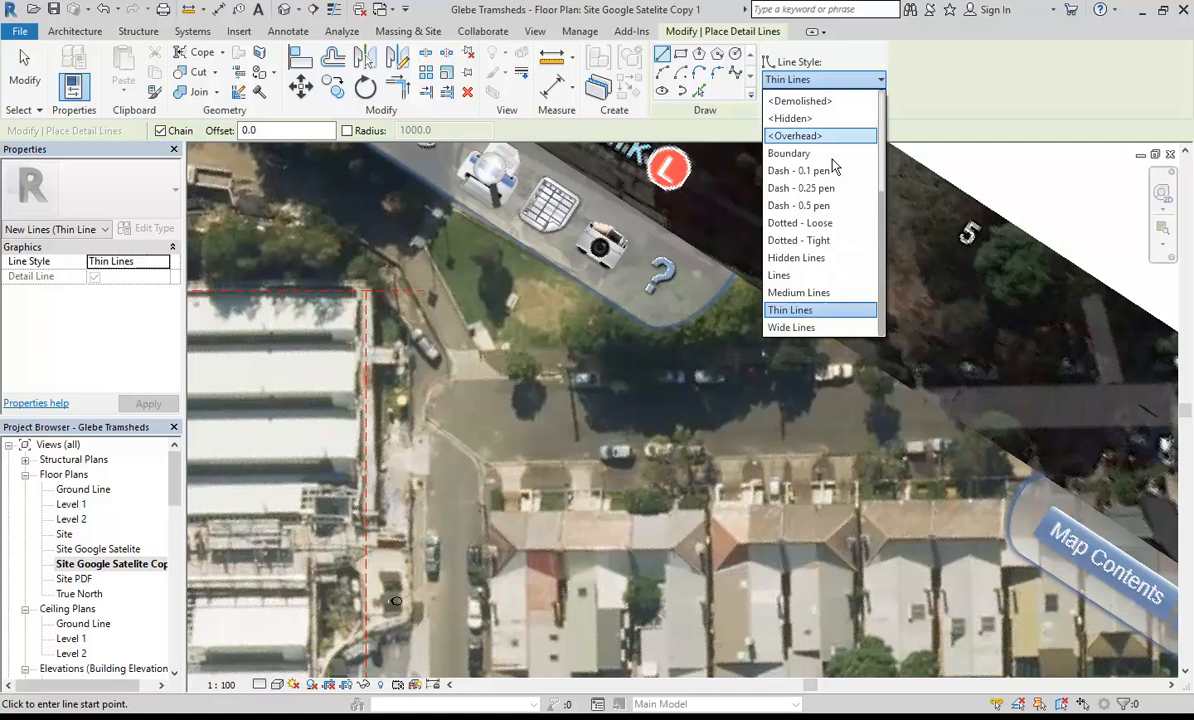
click(814, 312)
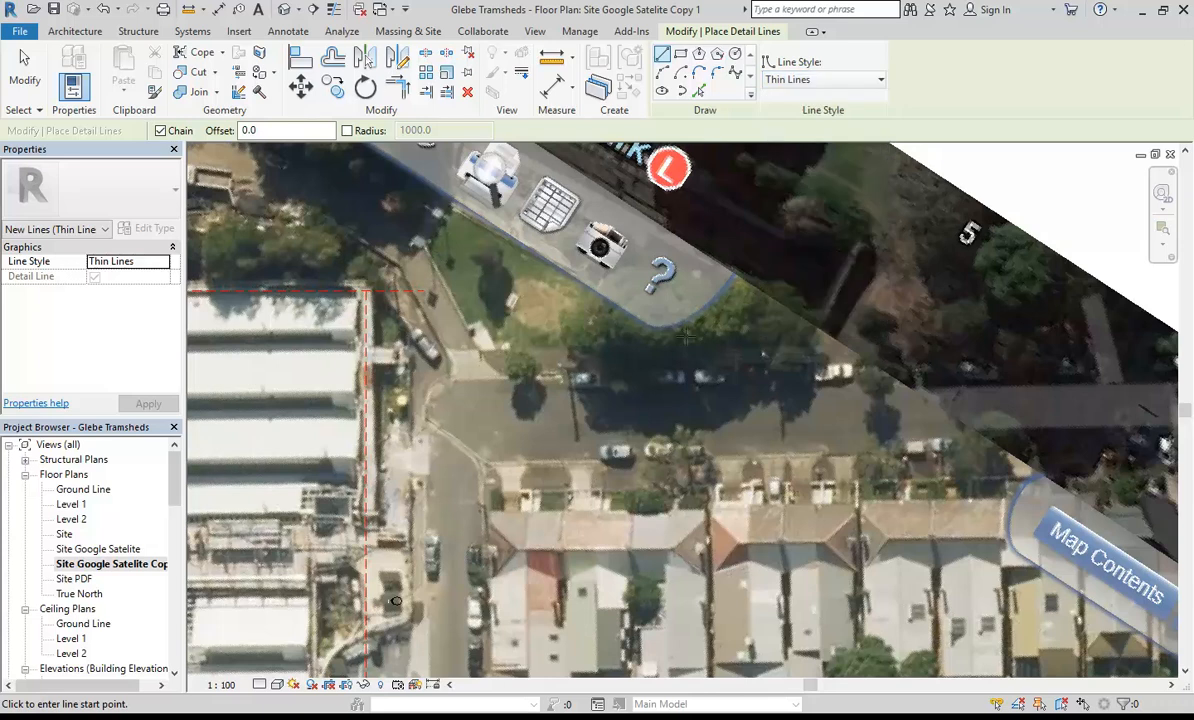
Draw a horizontal detail line along the north edge of the street labelled Victoria, from the Maxwell Rd junction past the map's edge.
scroll(434, 385, up, 3)
click(447, 373)
scroll(758, 339, down, 4)
middle_drag(753, 342, 444, 372)
middle_drag(1045, 345, 648, 324)
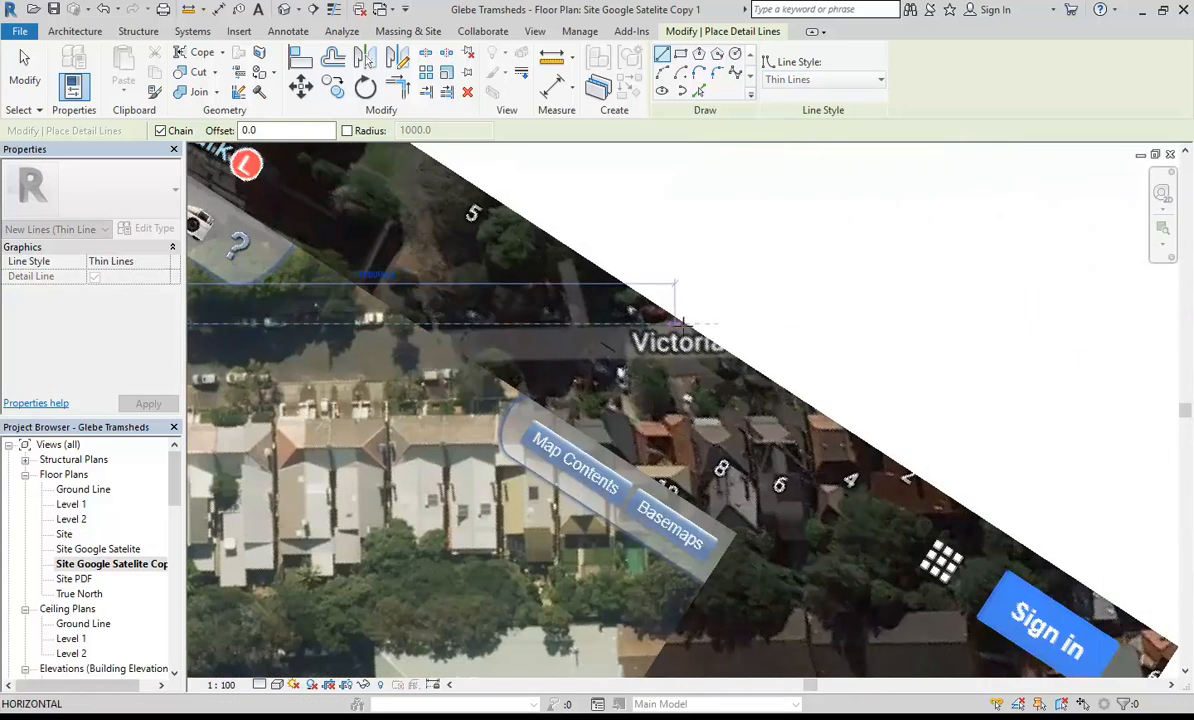
click(770, 317)
middle_drag(350, 379, 703, 363)
right_click(789, 218)
click(850, 229)
Draw the south edge line of the Victoria street from the corner kerb and join its east end vertically to the north edge line.
scroll(475, 366, up, 4)
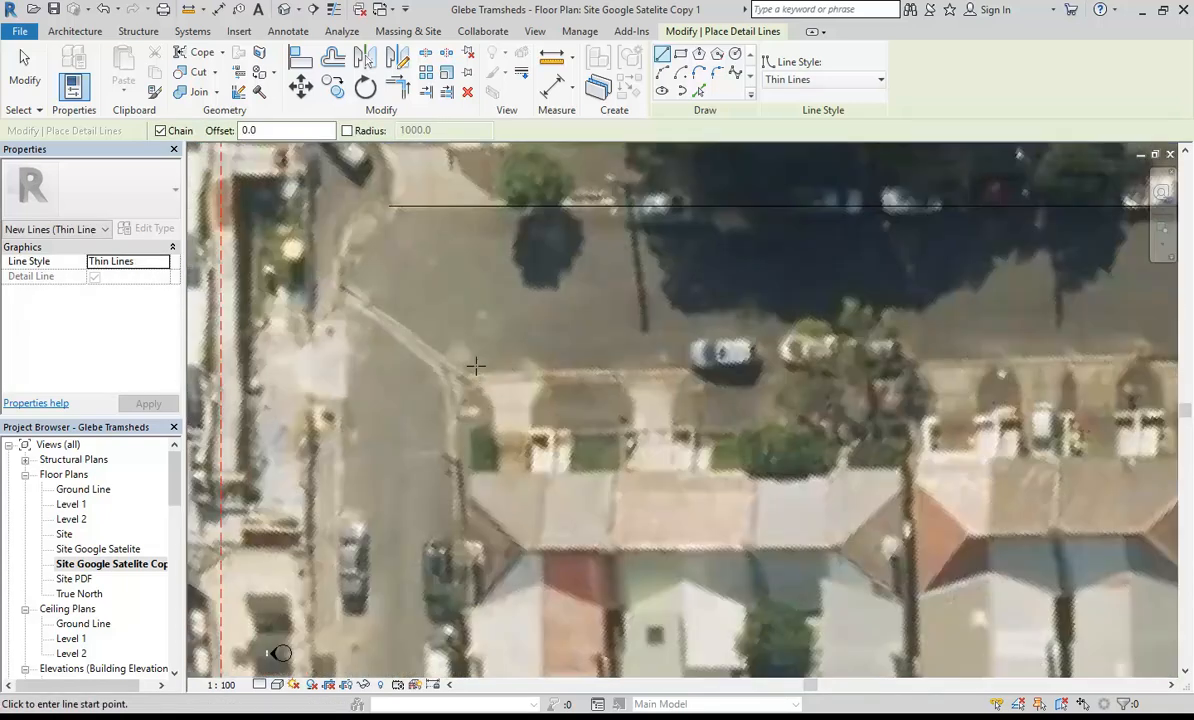
click(471, 373)
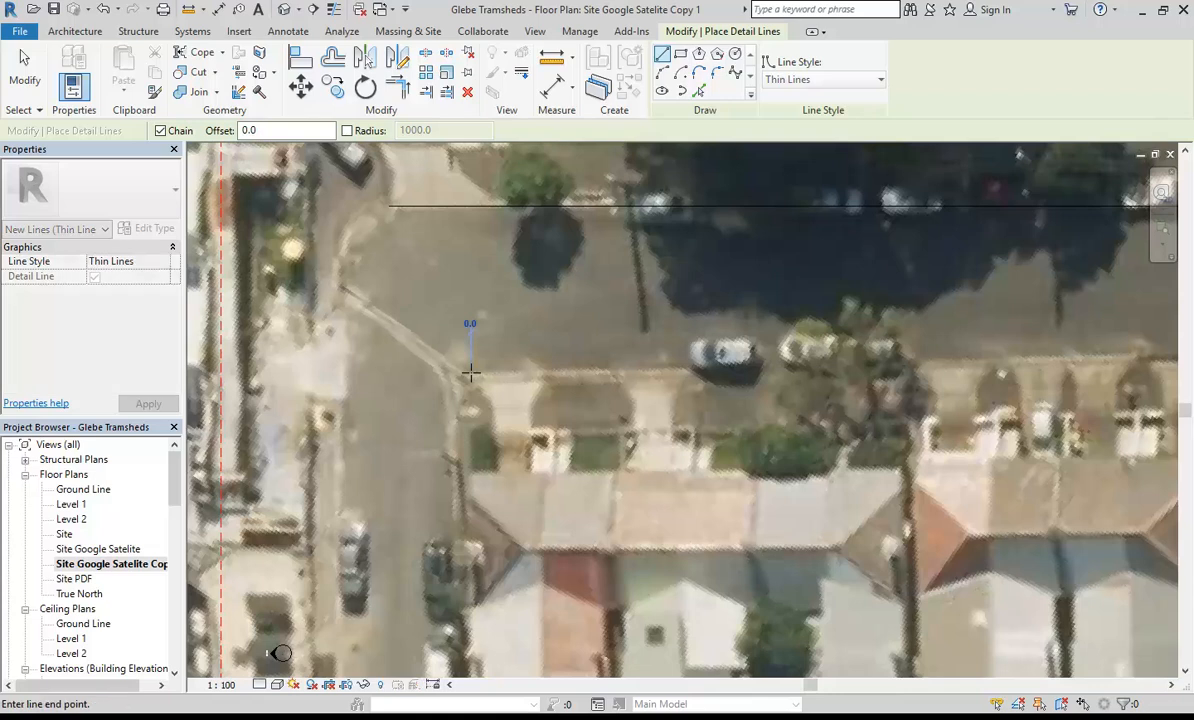
scroll(475, 374, down, 3)
middle_drag(493, 376, 422, 376)
scroll(420, 366, down, 2)
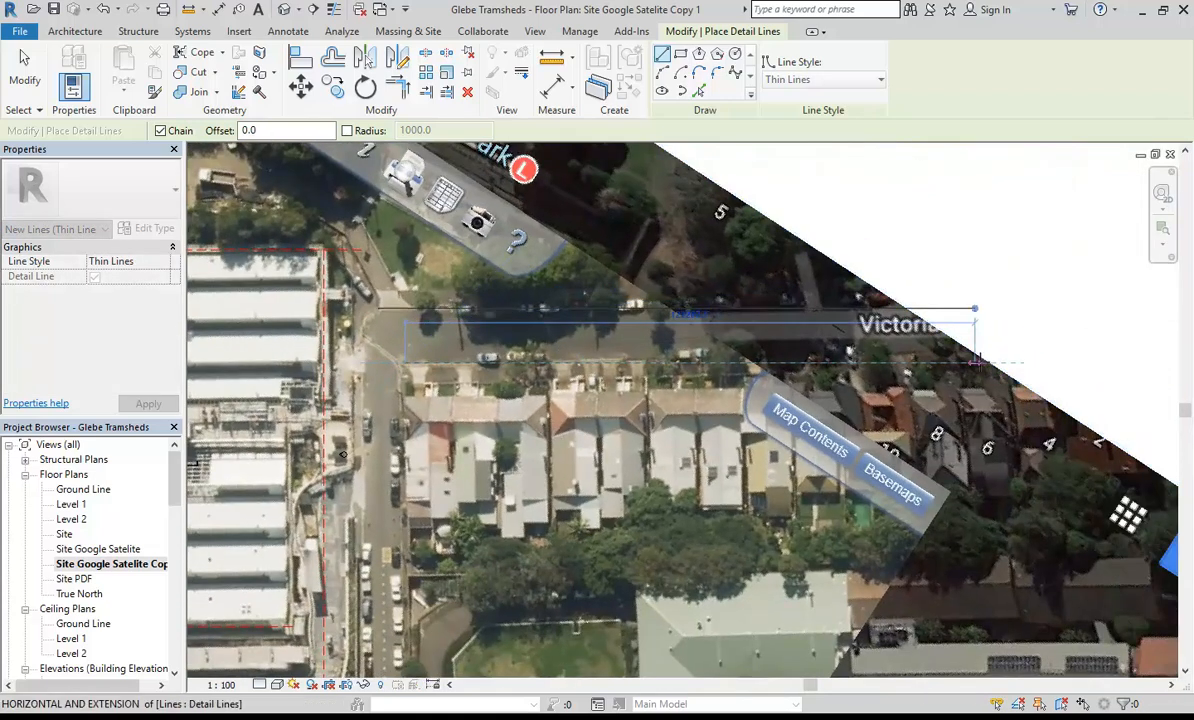
click(975, 362)
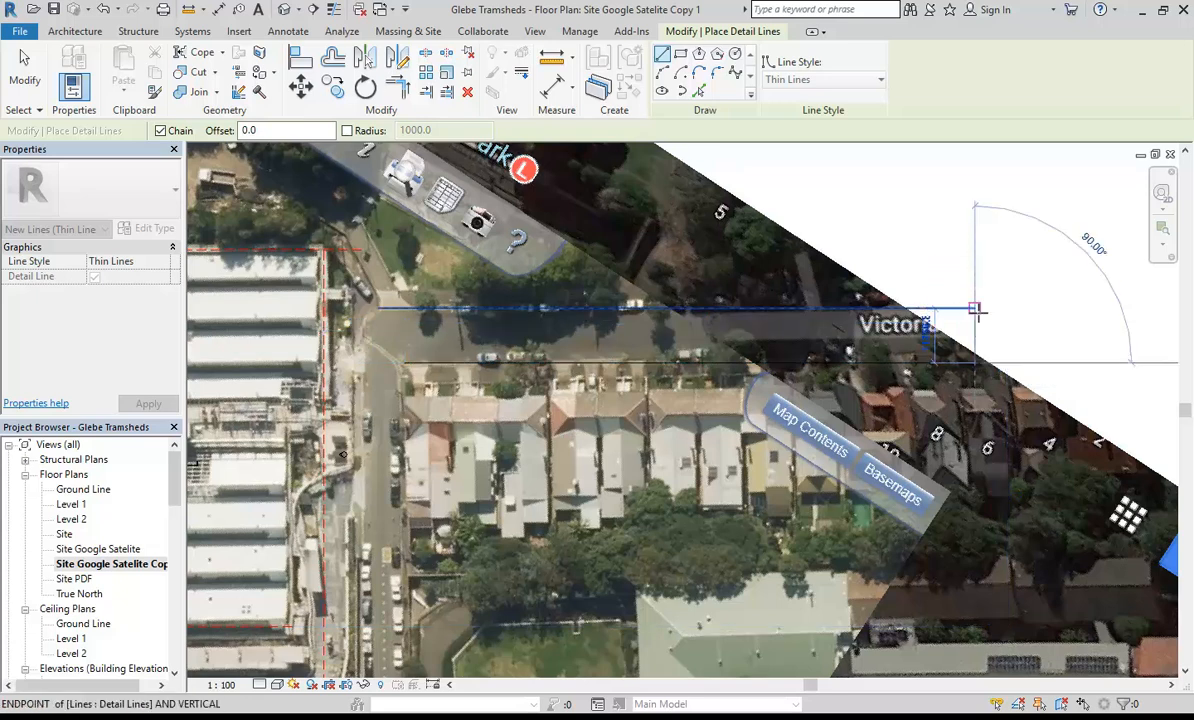
click(975, 307)
right_click(481, 263)
click(498, 276)
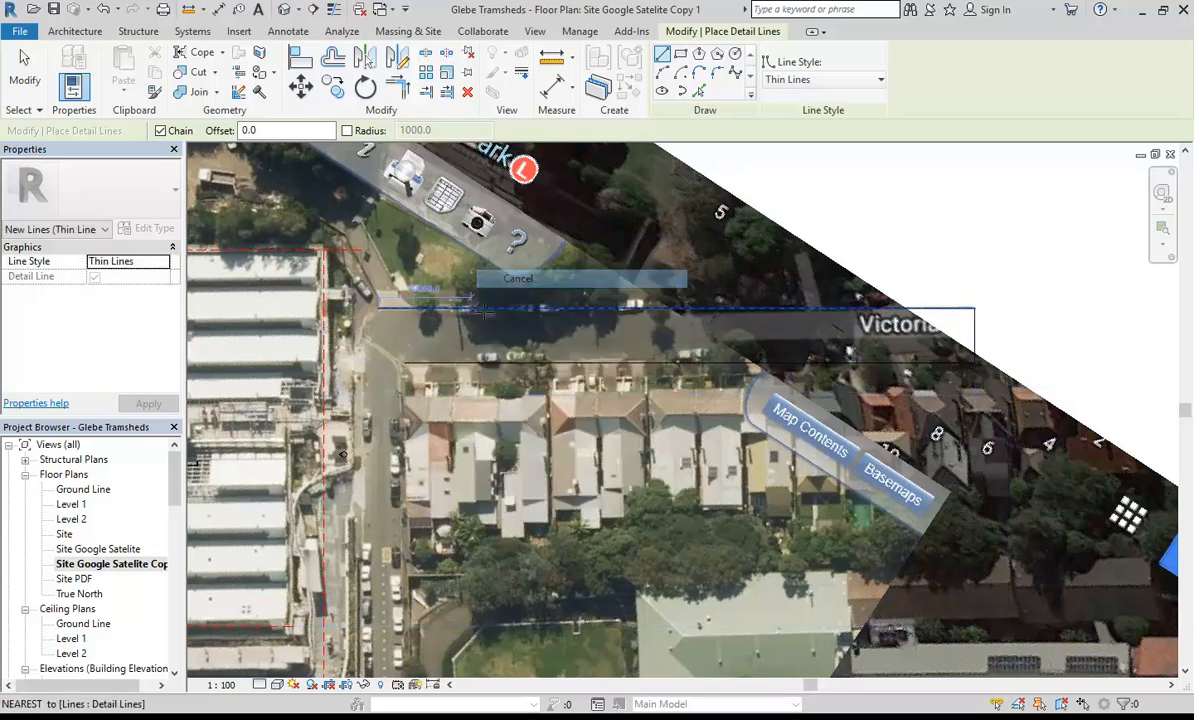
Draw a short vertical line on the west side of Maxwell Rd opposite the junction, then a 2100 horizontal jog to the west.
middle_drag(298, 333, 511, 263)
scroll(591, 256, up, 5)
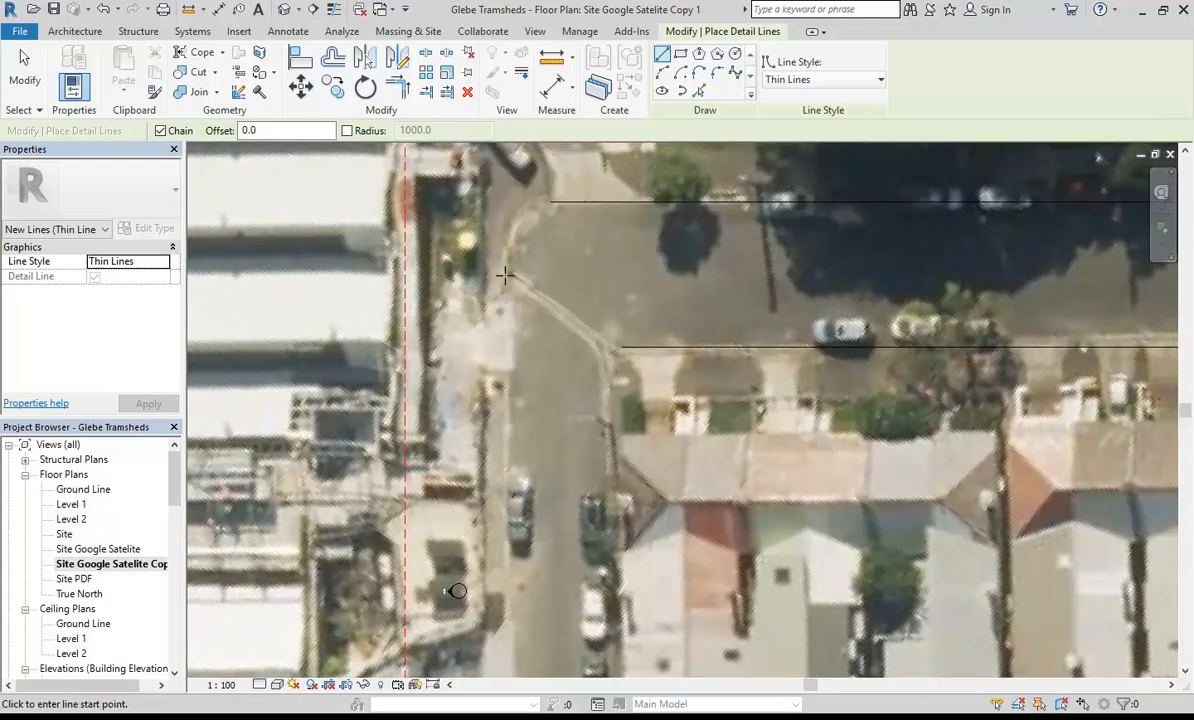
middle_drag(494, 389, 540, 395)
scroll(528, 340, up, 3)
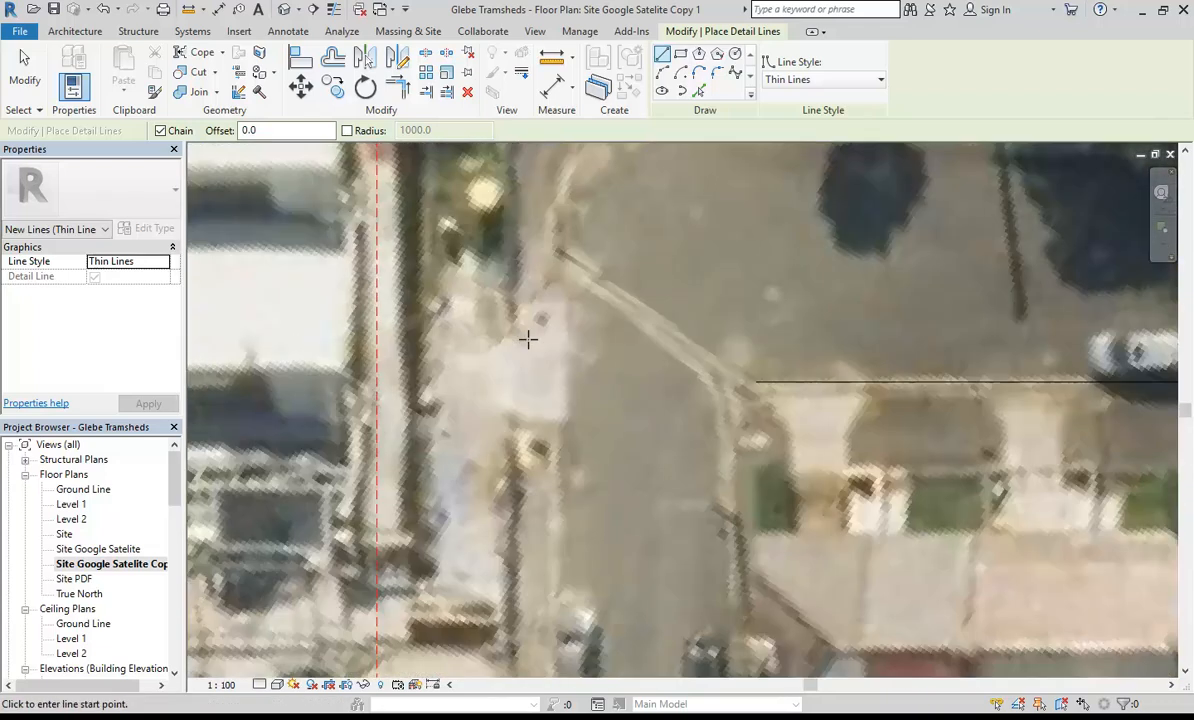
middle_drag(552, 230, 558, 318)
scroll(558, 318, down, 1)
click(560, 298)
middle_drag(560, 432, 597, 412)
scroll(587, 390, down, 1)
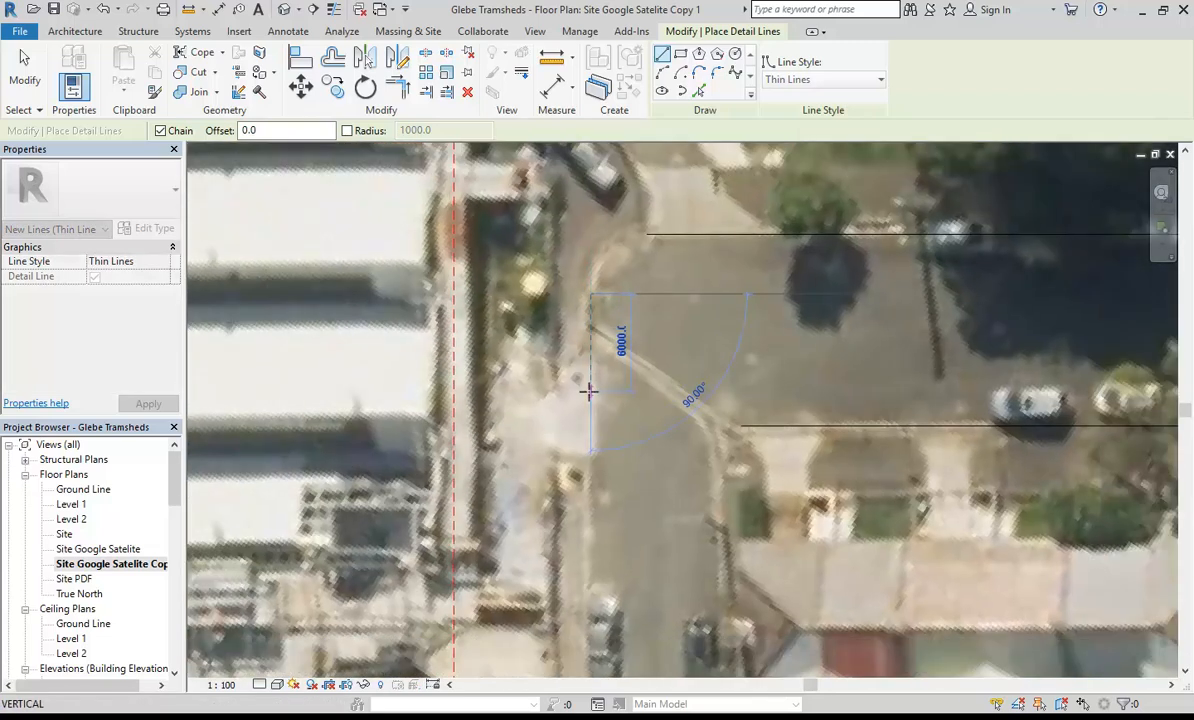
click(590, 457)
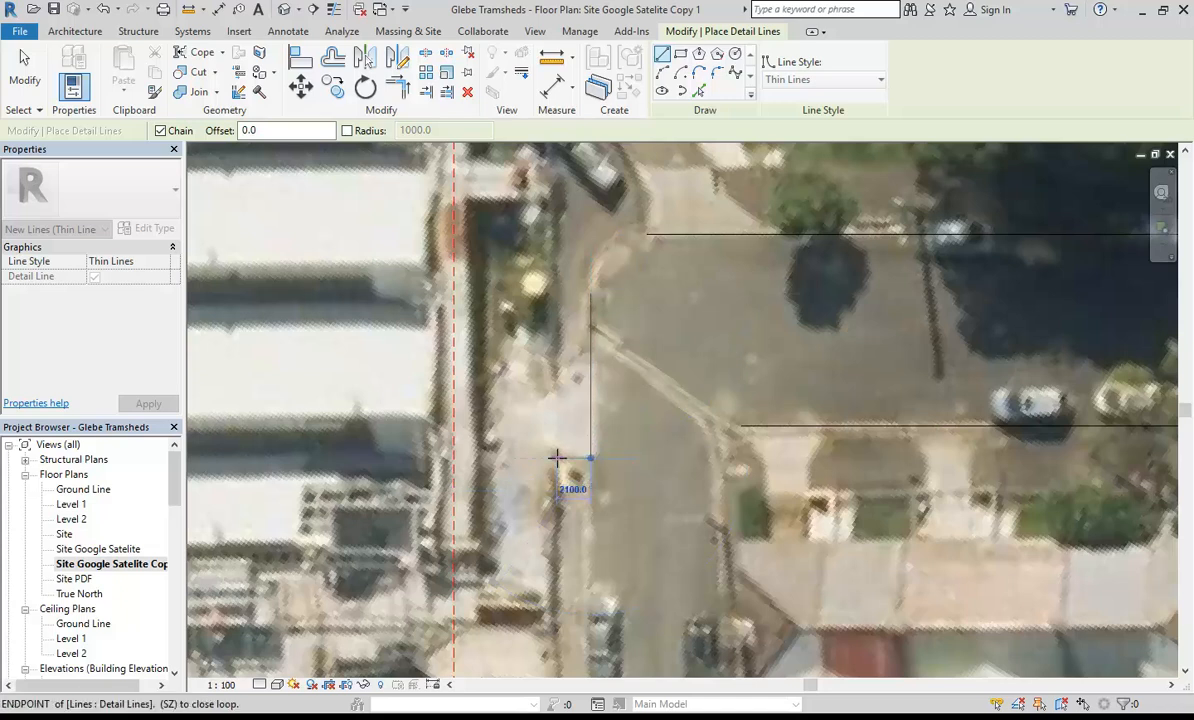
click(557, 458)
Continue the chain vertically south along Maxwell Rd's west footpath to the orange barriers, then horizontally east to the road edge.
scroll(557, 458, down, 3)
middle_drag(557, 459, 524, 240)
middle_drag(529, 445, 556, 241)
middle_drag(552, 576, 505, 272)
scroll(514, 390, up, 4)
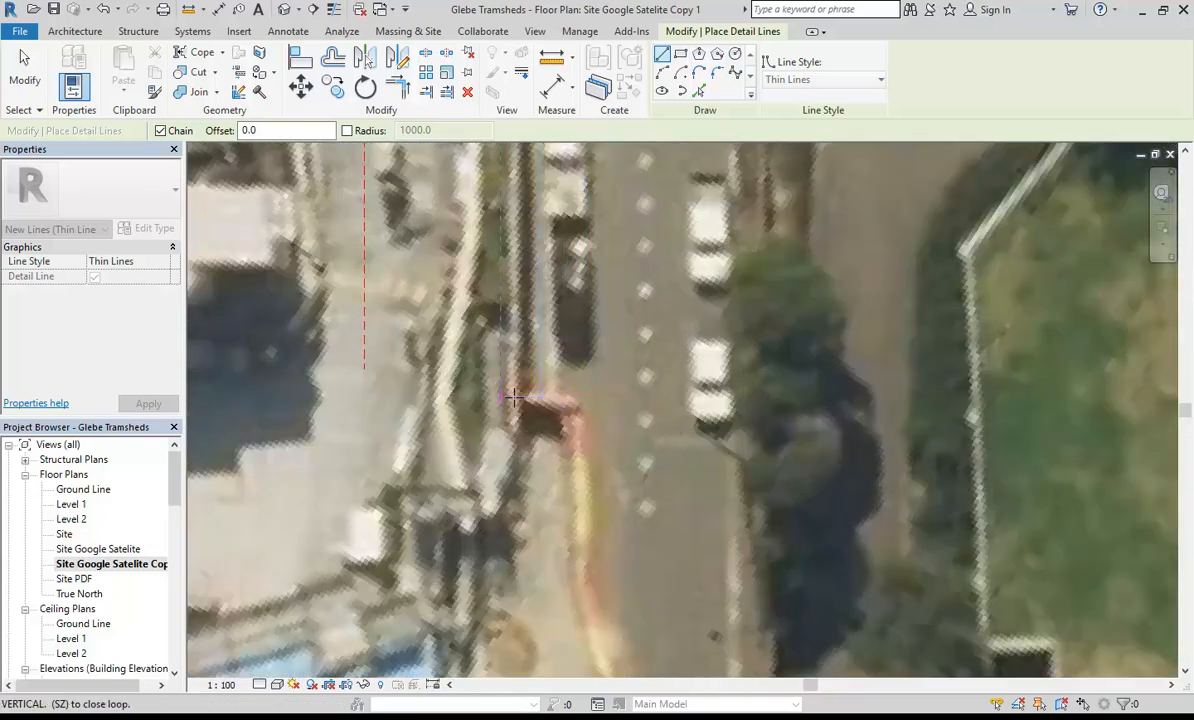
scroll(513, 397, down, 3)
middle_drag(514, 412, 525, 264)
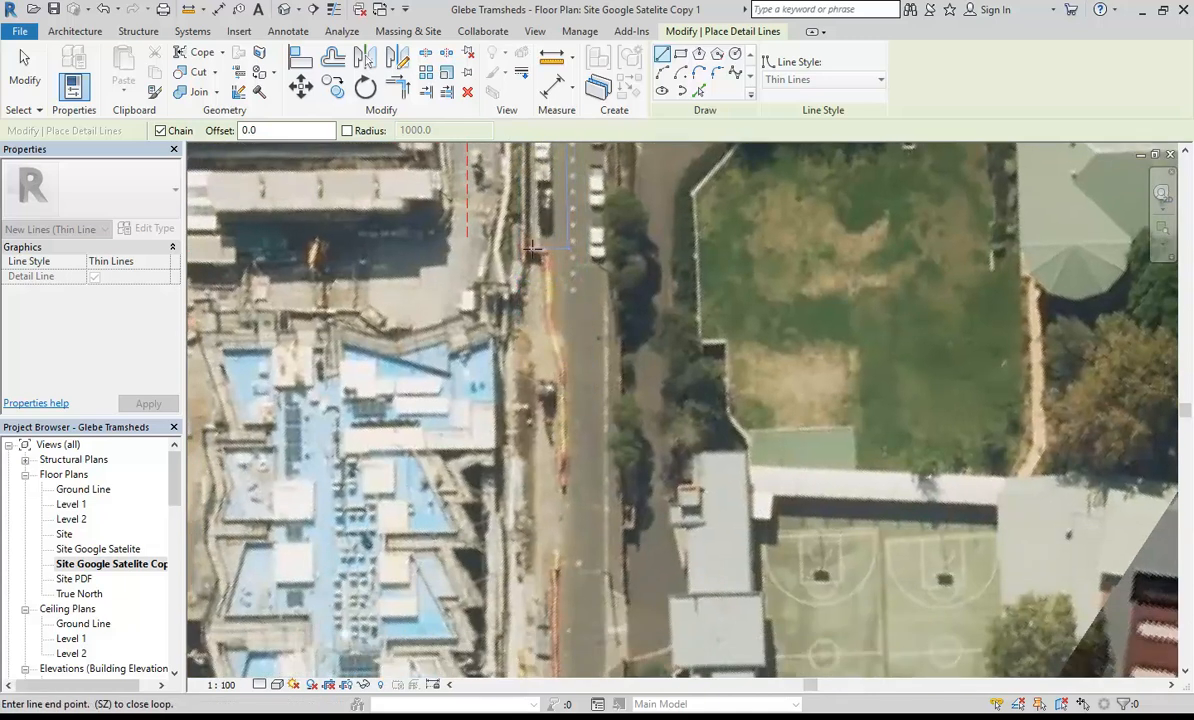
middle_drag(533, 257, 512, 405)
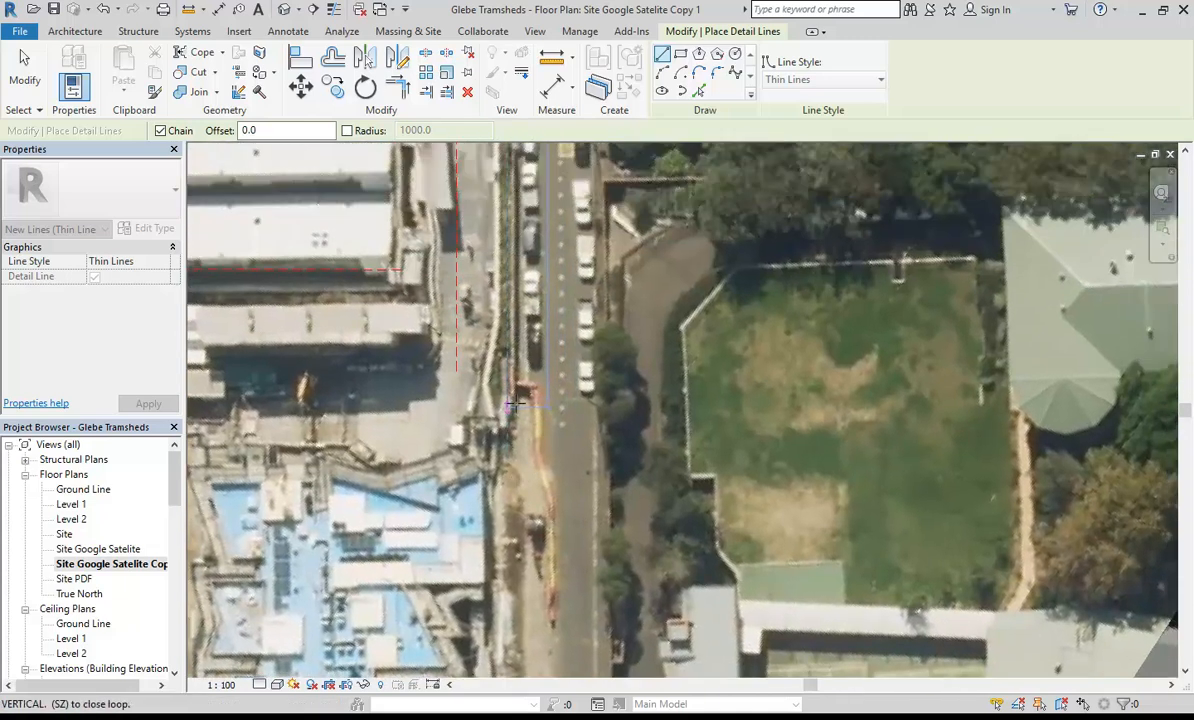
scroll(512, 383, up, 3)
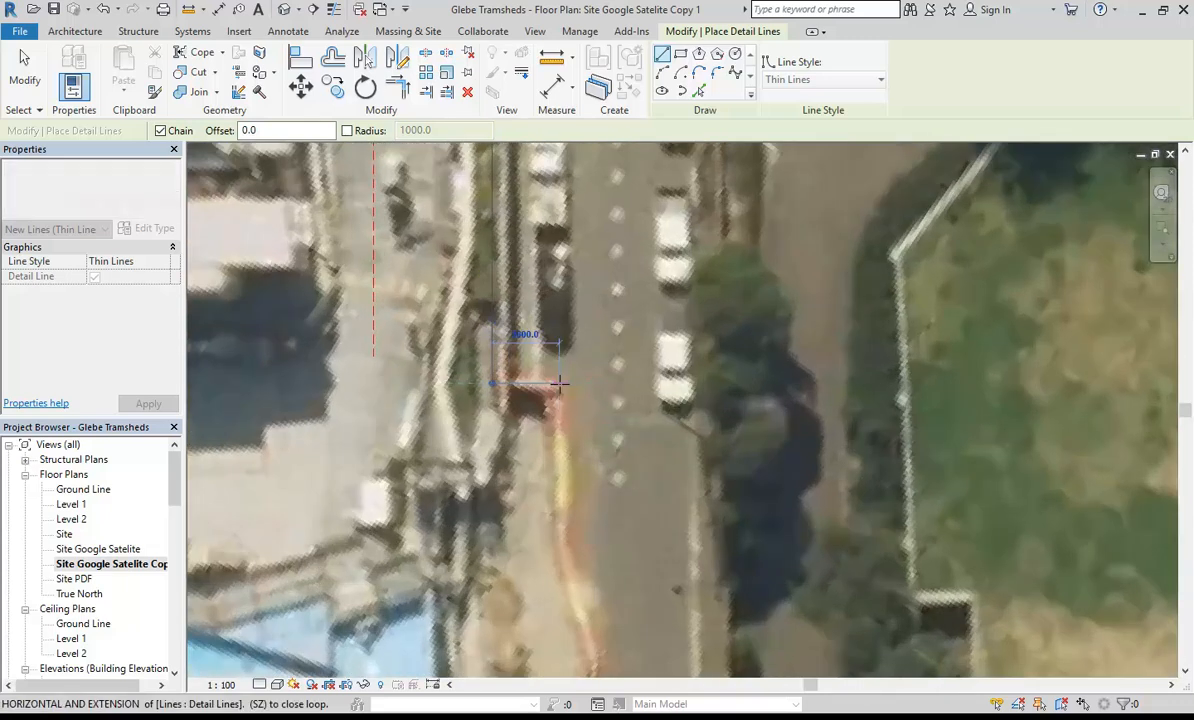
scroll(560, 400, down, 2)
scroll(560, 405, down, 1)
Extend the west edge line of Maxwell Rd south along the orange barriers to beyond the map's edge and end the chain.
middle_drag(560, 405, 517, 272)
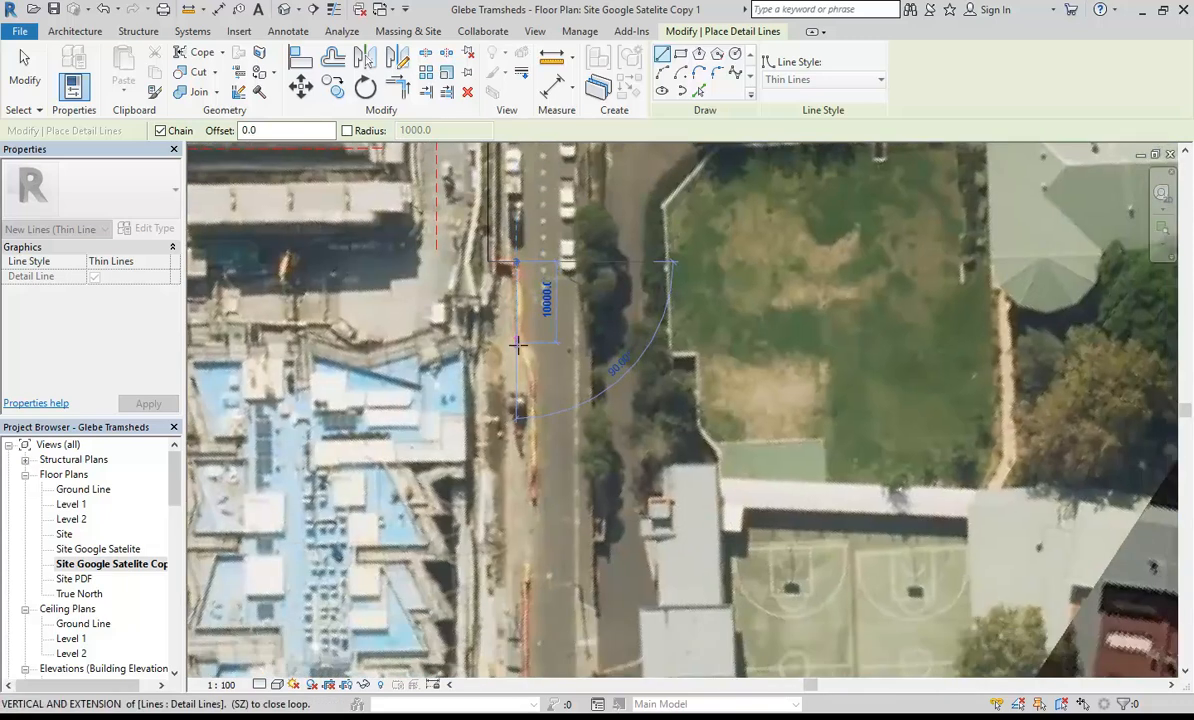
scroll(518, 345, up, 2)
click(518, 344)
click(544, 424)
scroll(527, 403, down, 2)
middle_drag(526, 362, 518, 213)
click(528, 469)
scroll(528, 469, down, 2)
middle_drag(529, 433, 508, 218)
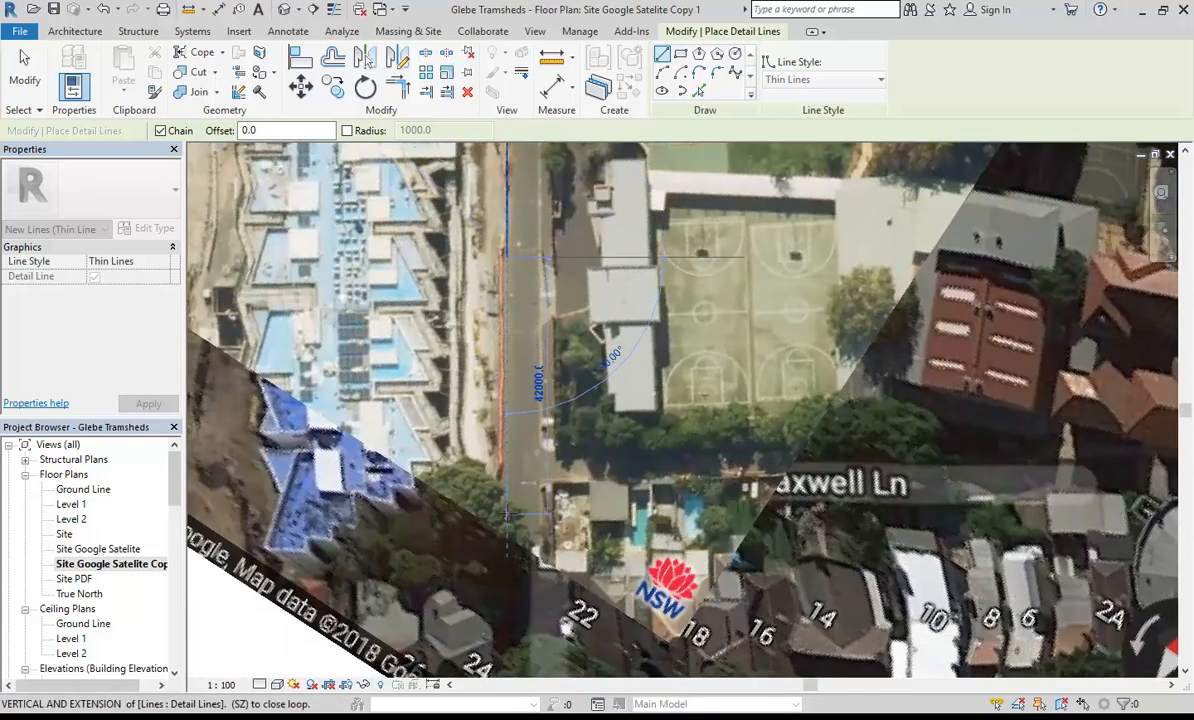
middle_drag(507, 514, 507, 333)
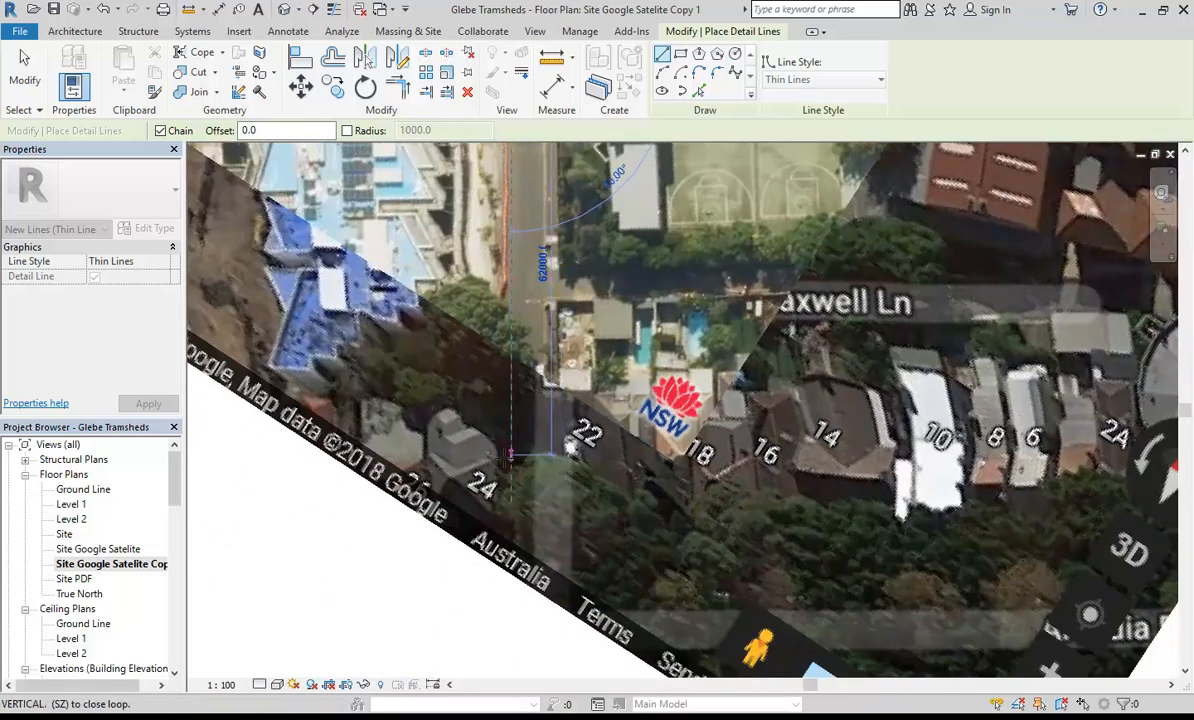
click(511, 601)
right_click(532, 360)
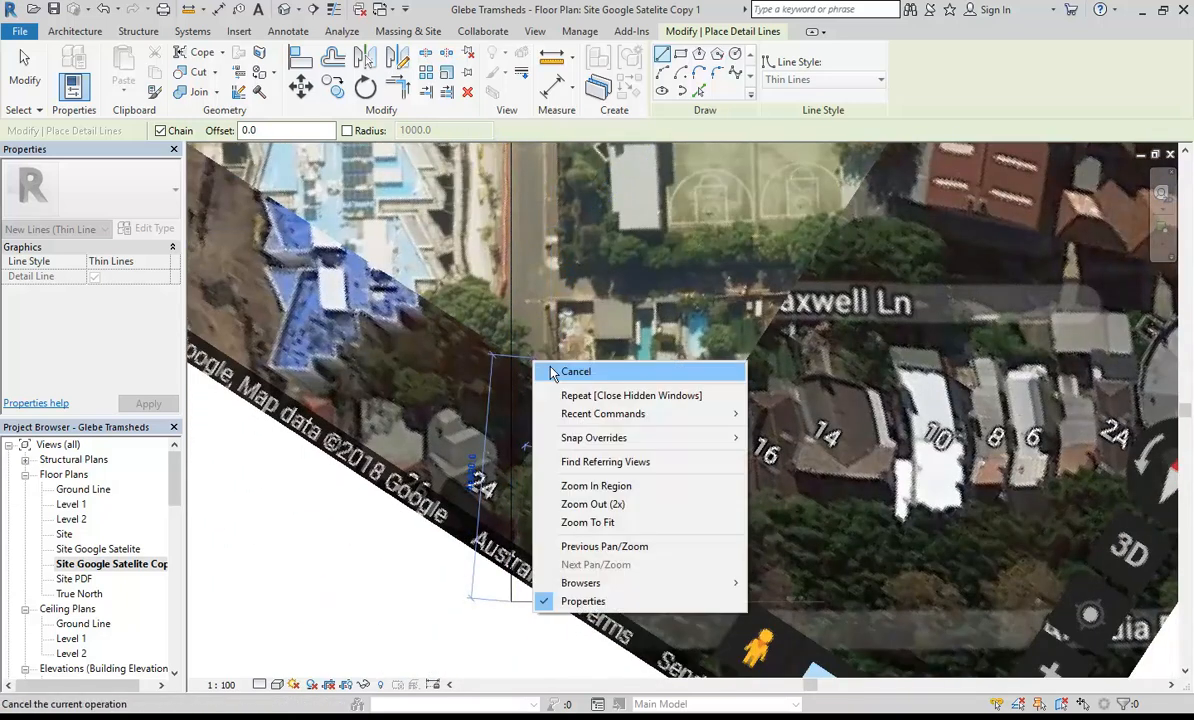
click(555, 372)
Draw a vertical line up Maxwell Rd's southeast side to Maxwell Ln, then a horizontal line east along the lane's south edge.
click(567, 630)
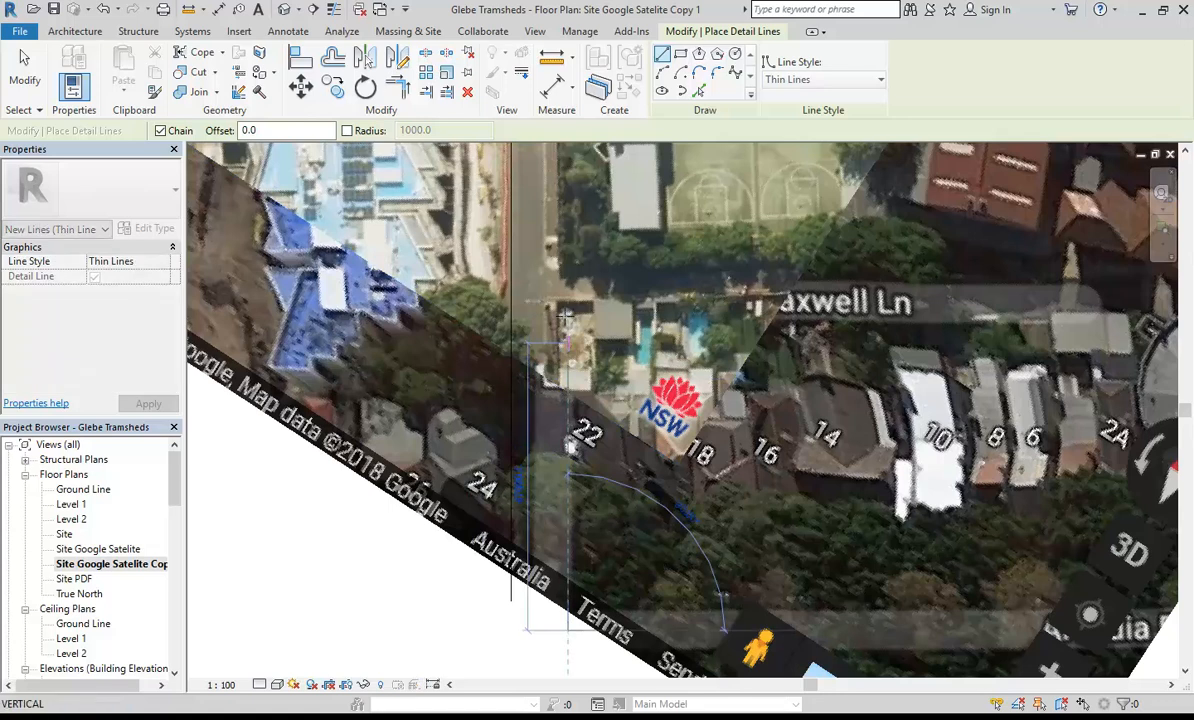
scroll(567, 252, up, 2)
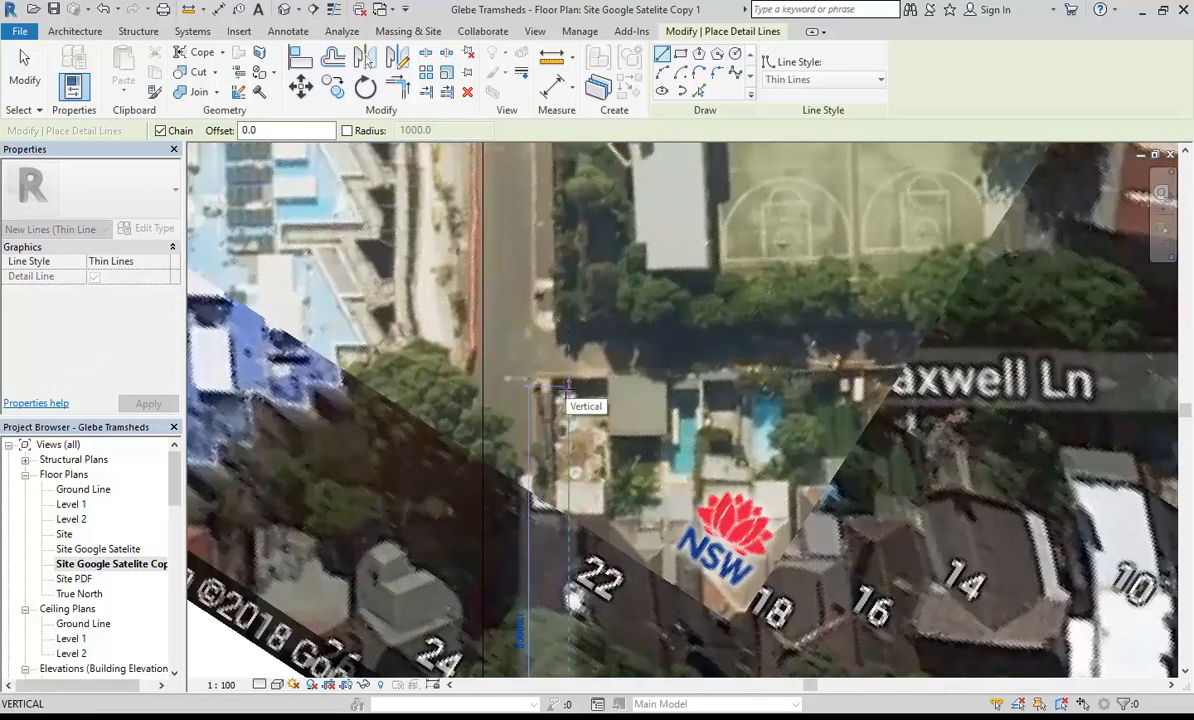
click(568, 388)
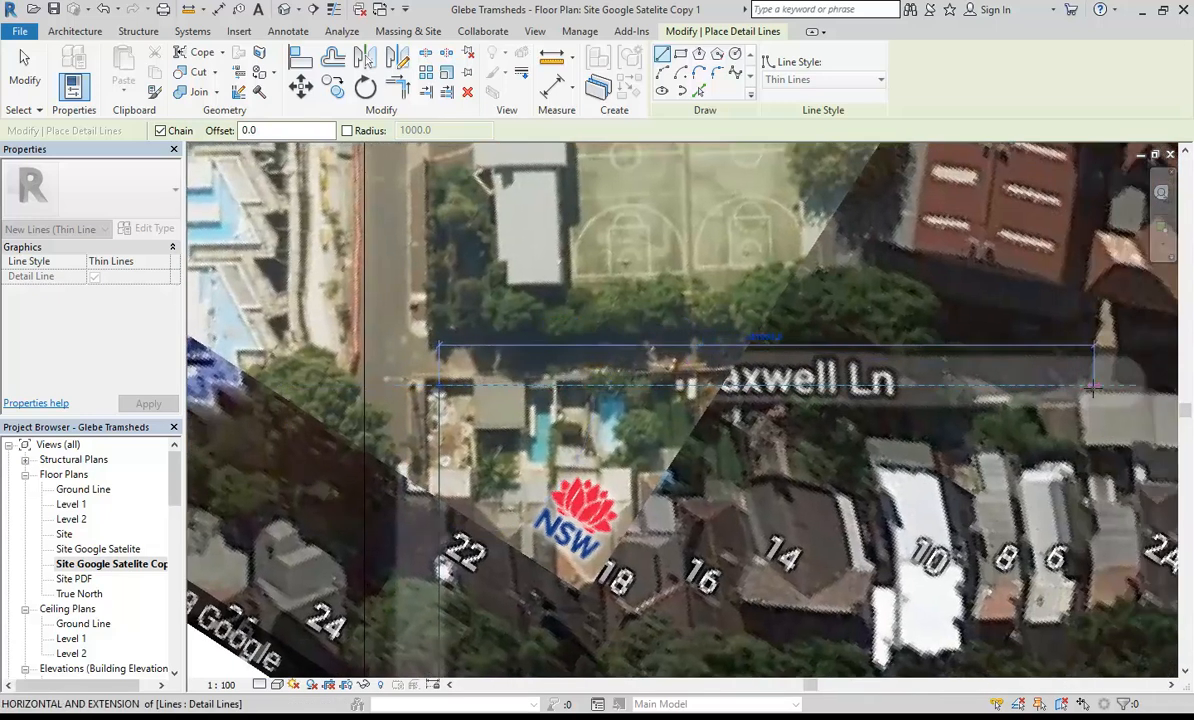
click(1094, 388)
right_click(850, 314)
click(920, 325)
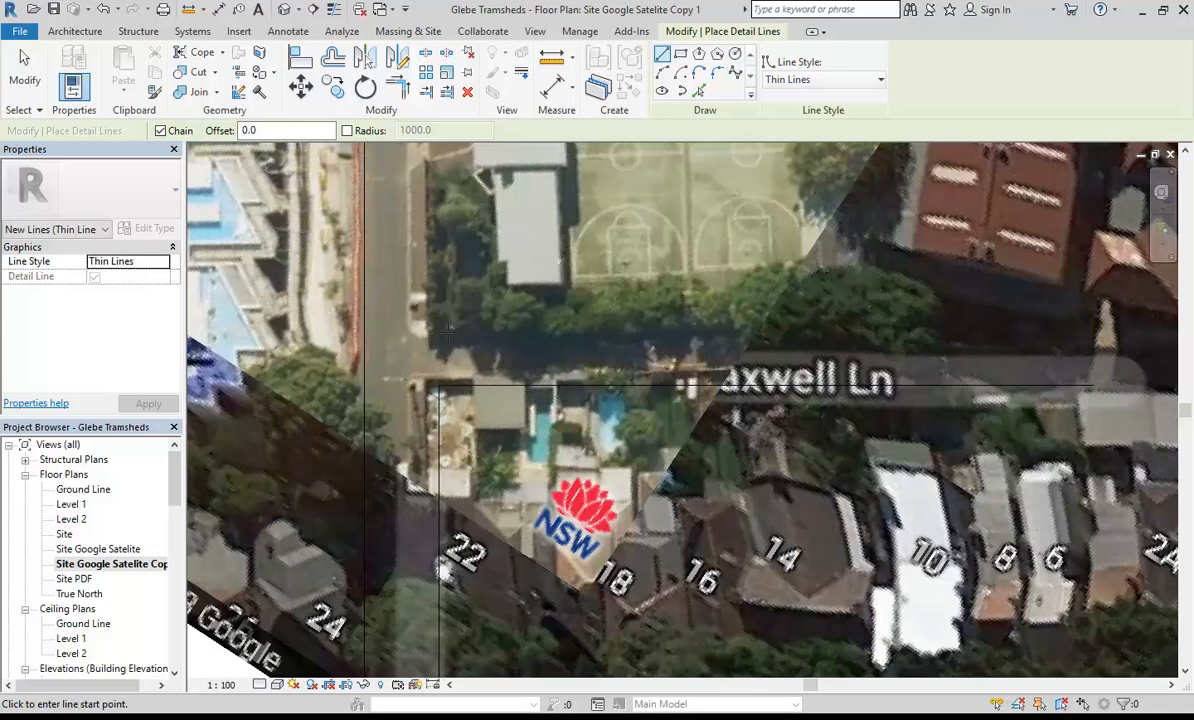
Draw a horizontal detail line along the north edge of Maxwell Ln, extending east from Maxwell Rd.
click(439, 337)
scroll(900, 335, down, 1)
middle_drag(970, 335, 786, 311)
click(862, 312)
right_click(760, 274)
click(812, 287)
Draw a vertical detail line up Maxwell Rd's east edge from Maxwell Ln to just short of the Victoria Rd line and end the chain.
middle_drag(371, 282, 527, 389)
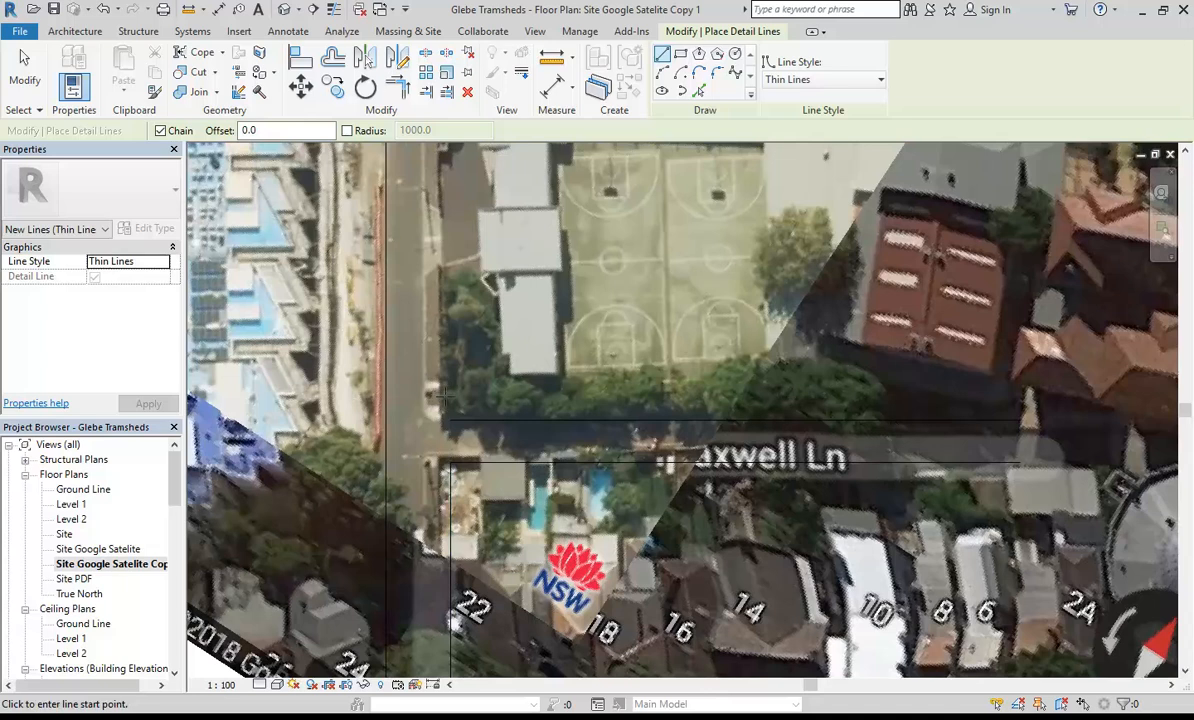
click(428, 403)
scroll(428, 225, down, 2)
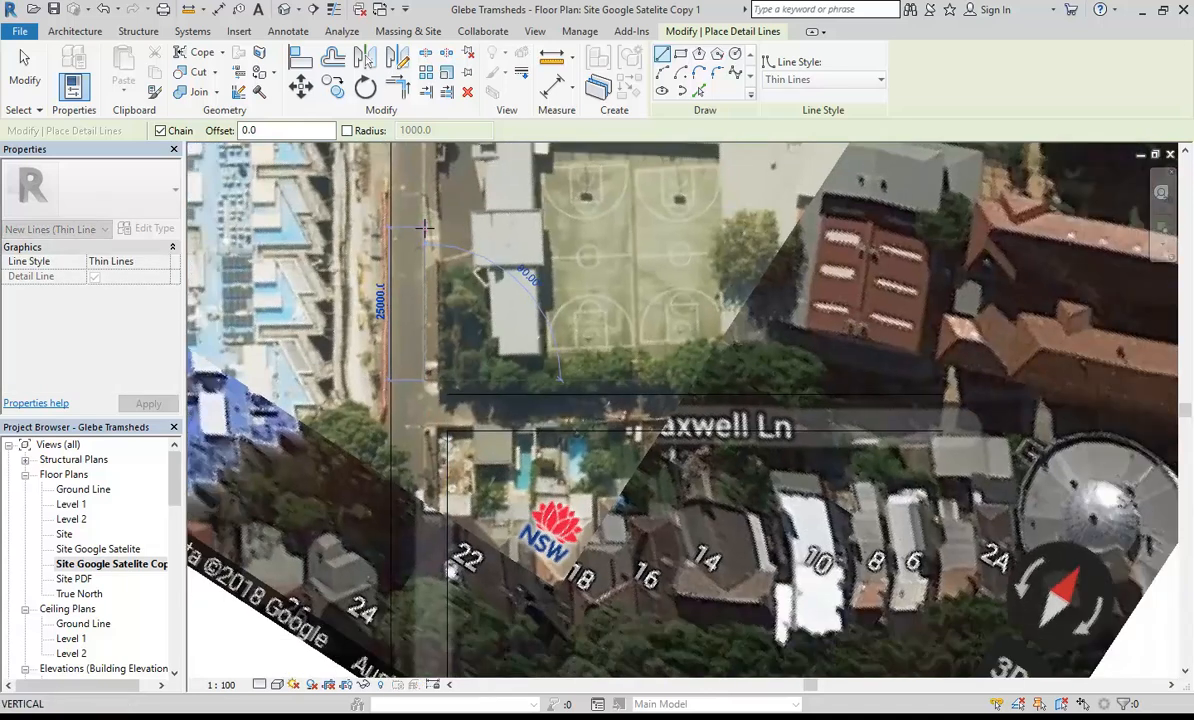
middle_drag(429, 212, 431, 390)
scroll(432, 267, down, 1)
middle_drag(432, 267, 447, 404)
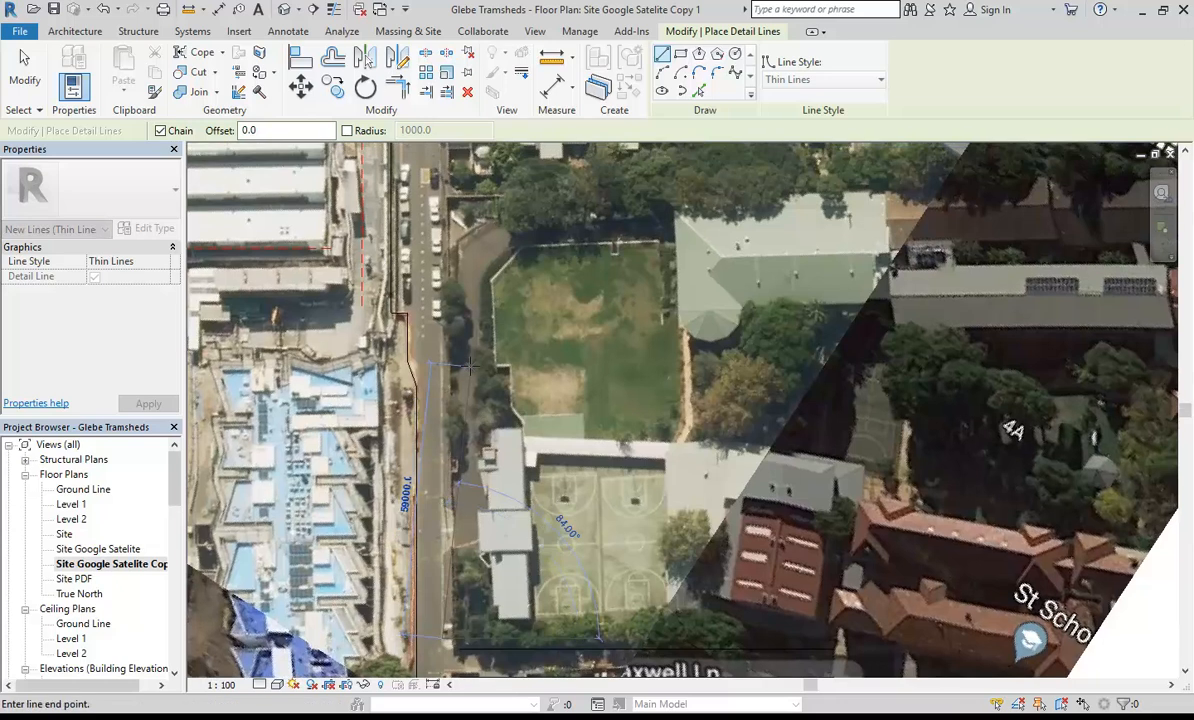
middle_drag(437, 265, 437, 441)
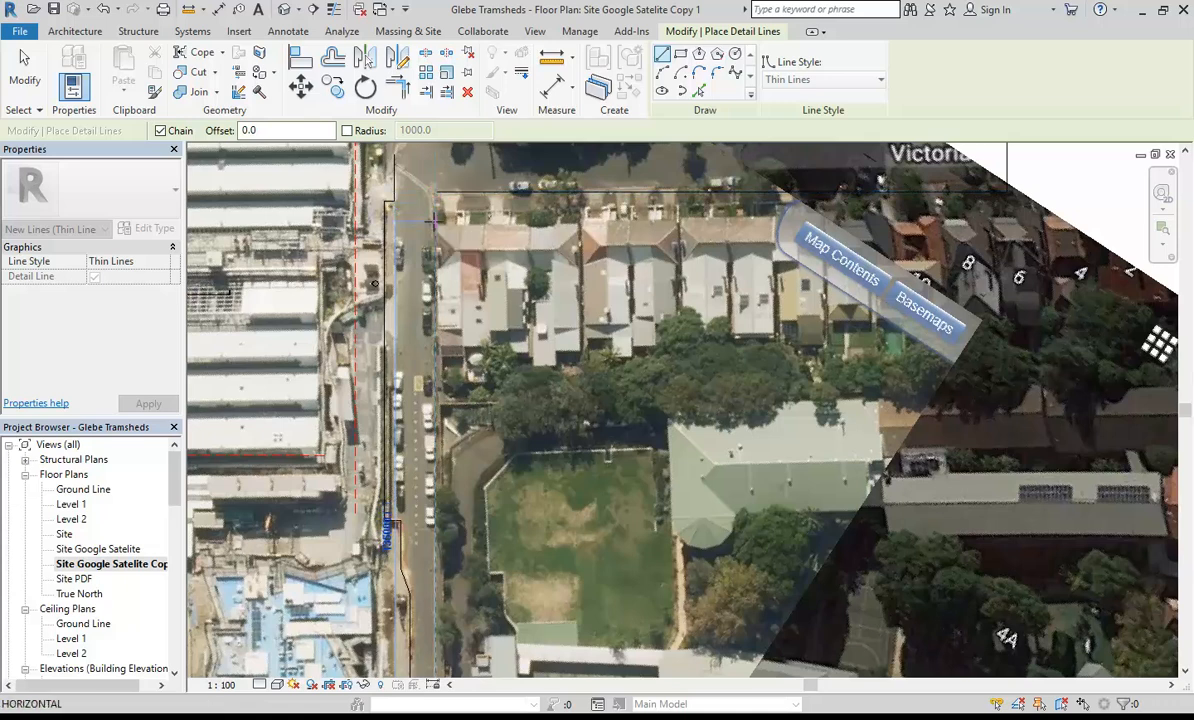
middle_drag(436, 227, 471, 292)
right_click(462, 270)
click(492, 282)
Trim Maxwell Rd's east edge line and Victoria Rd's south edge line to meet in a sharp corner.
scroll(478, 235, up, 5)
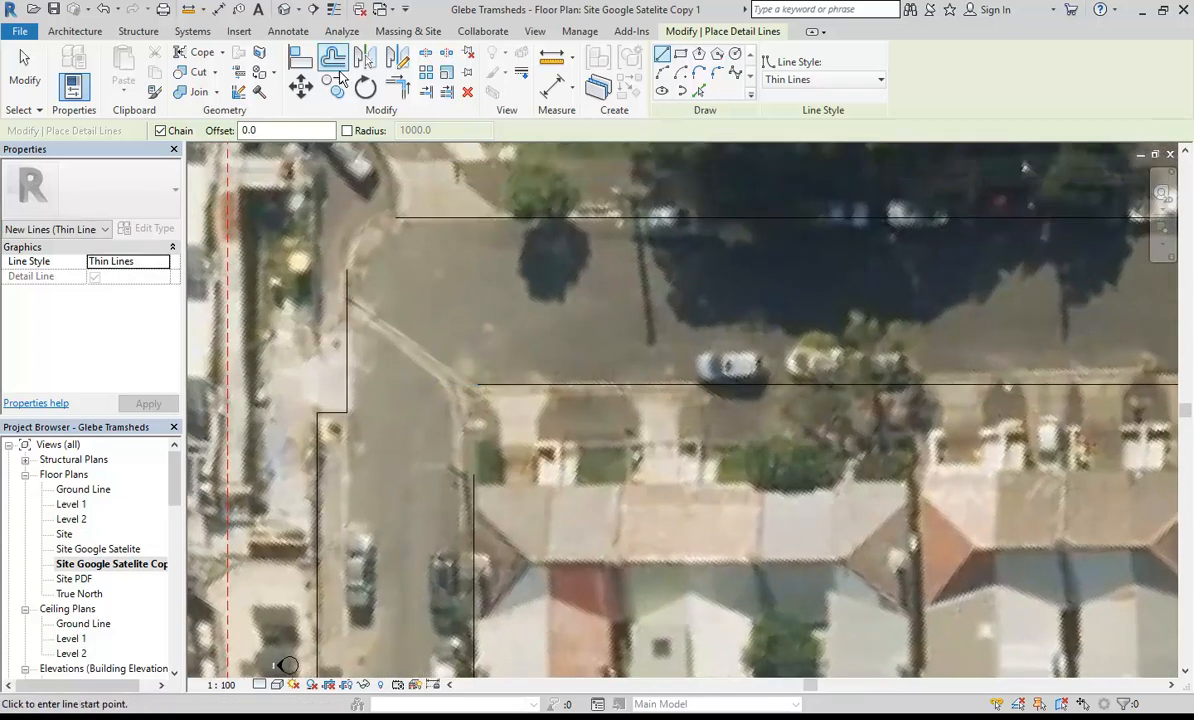
click(397, 88)
click(495, 383)
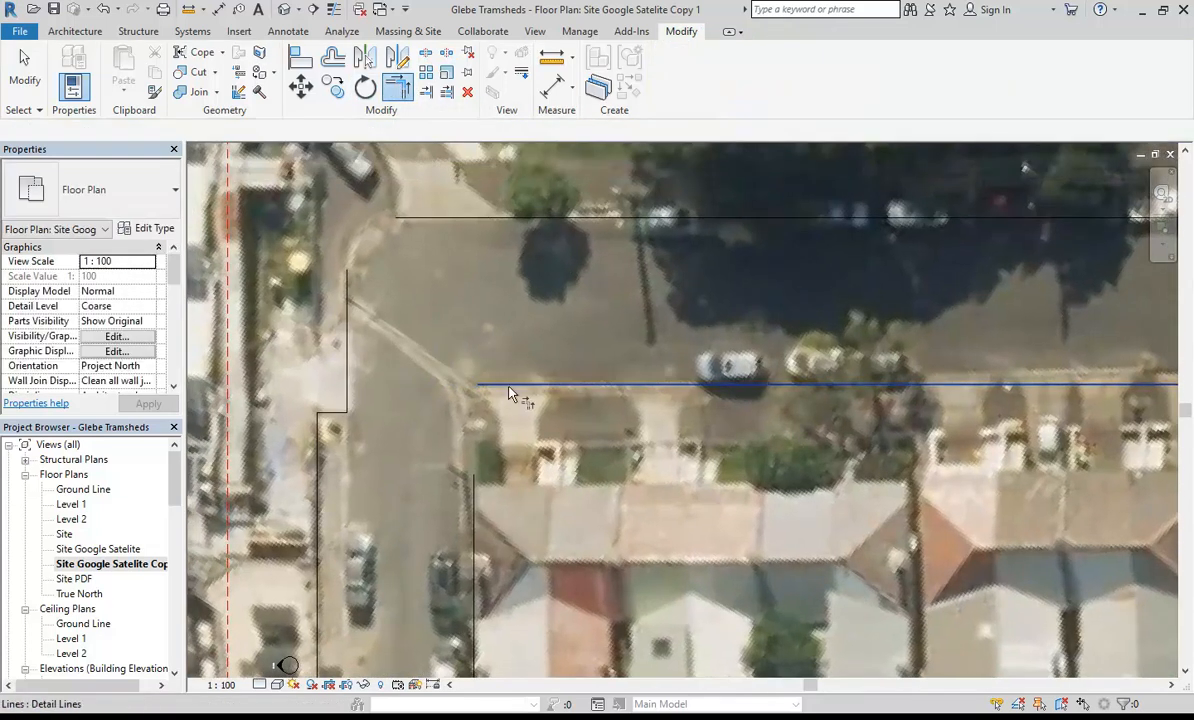
click(473, 506)
middle_drag(386, 256, 412, 332)
right_click(413, 251)
click(443, 262)
click(462, 209)
key(Escape)
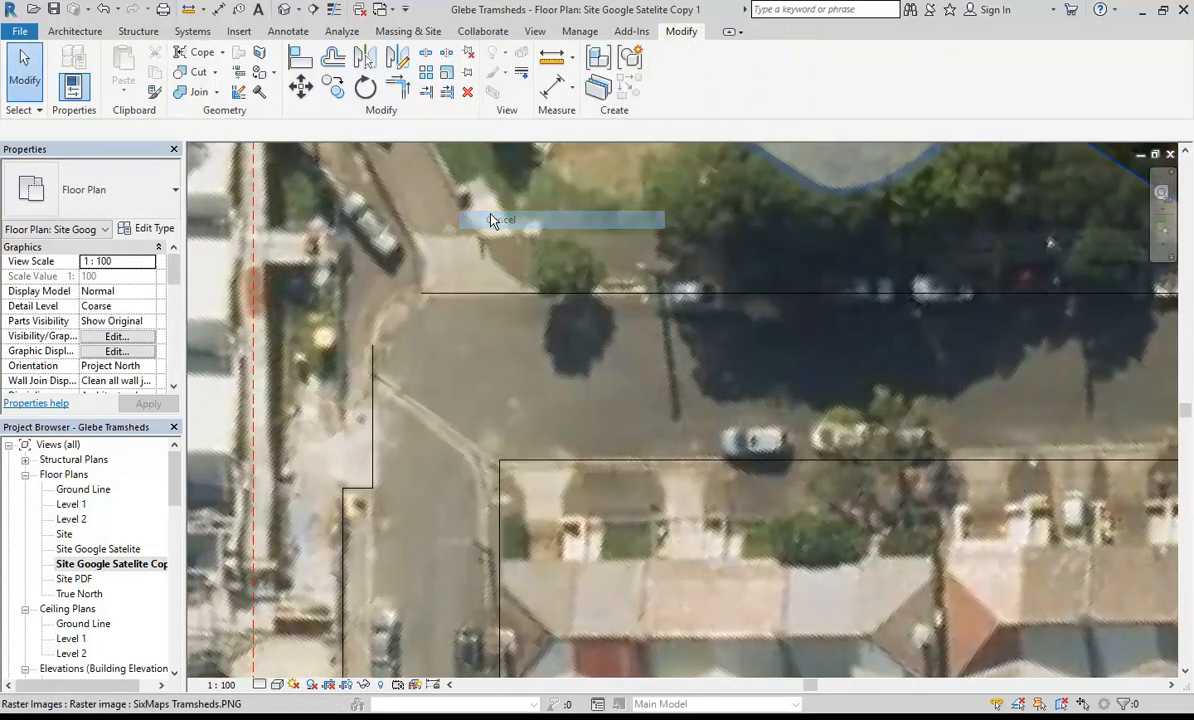
Round the northwest corner between Victoria Rd's north edge and Maxwell Rd's west edge with a fillet arc following the kerb.
click(288, 31)
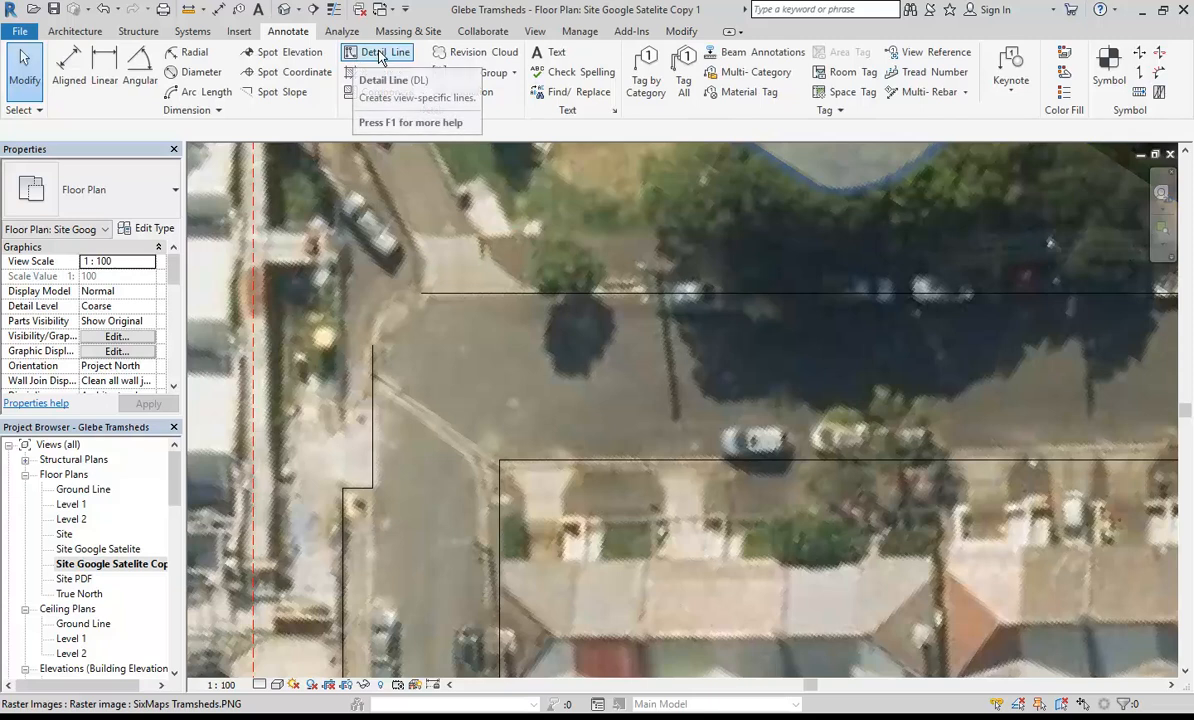
click(360, 56)
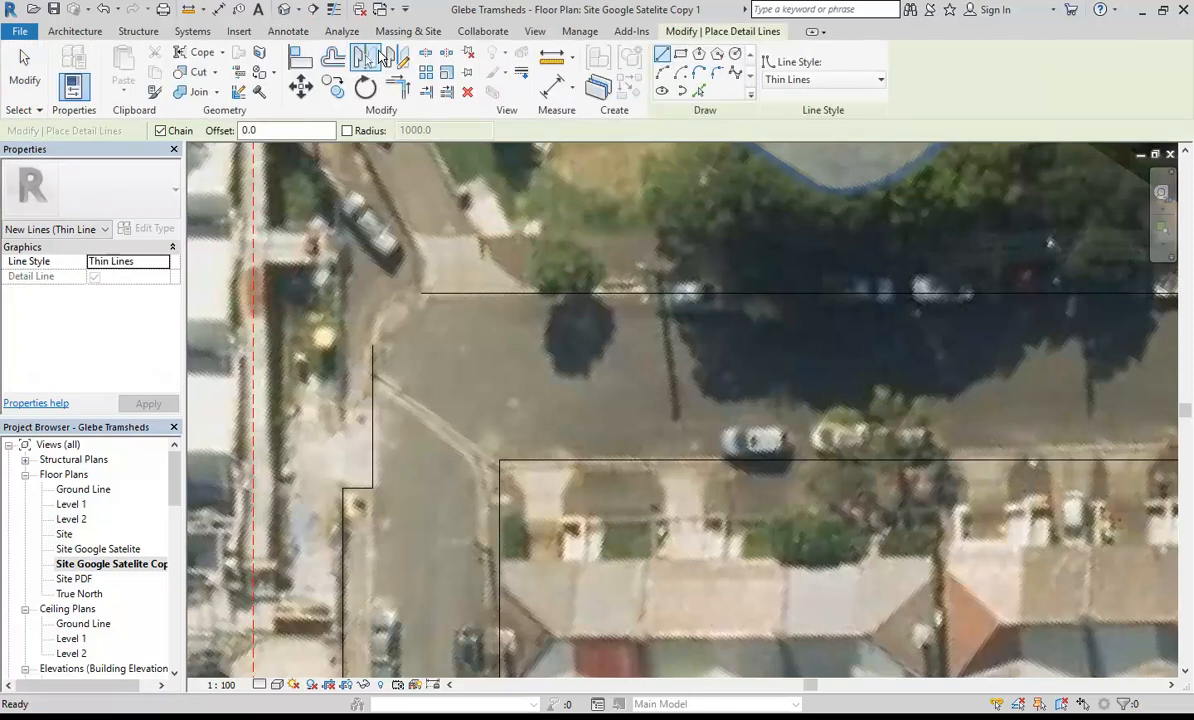
click(717, 78)
scroll(474, 285, up, 2)
click(502, 268)
click(396, 340)
scroll(400, 322, up, 2)
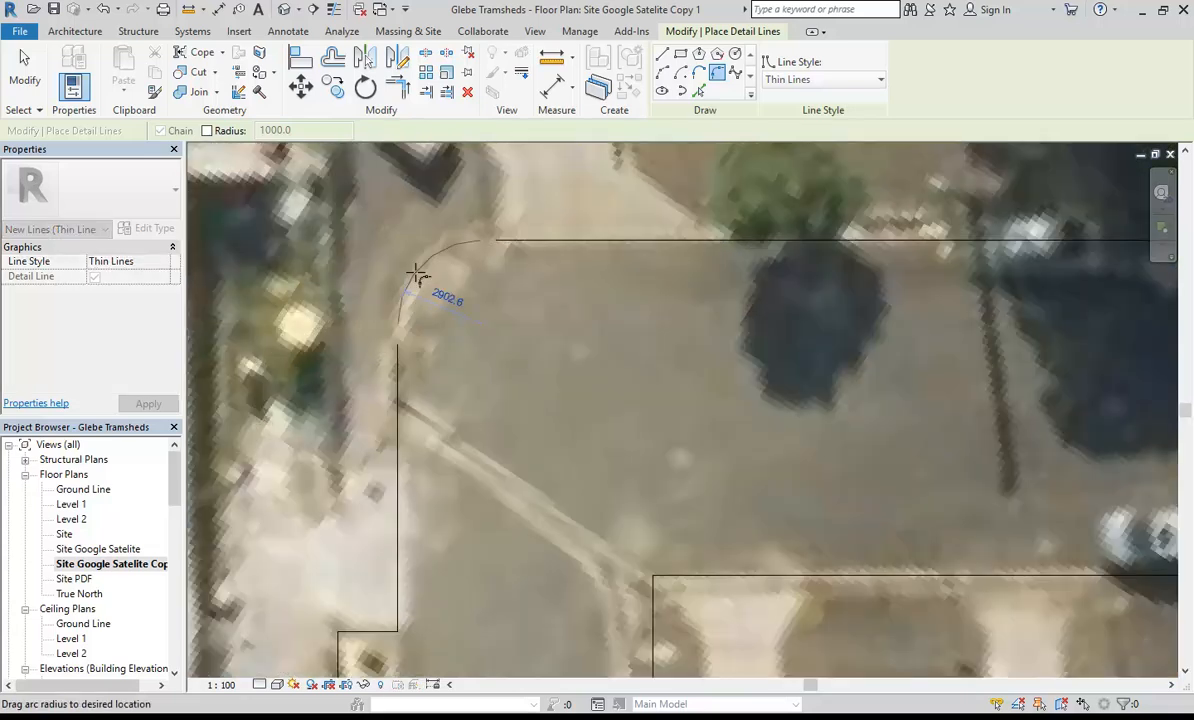
click(413, 275)
scroll(470, 290, down, 2)
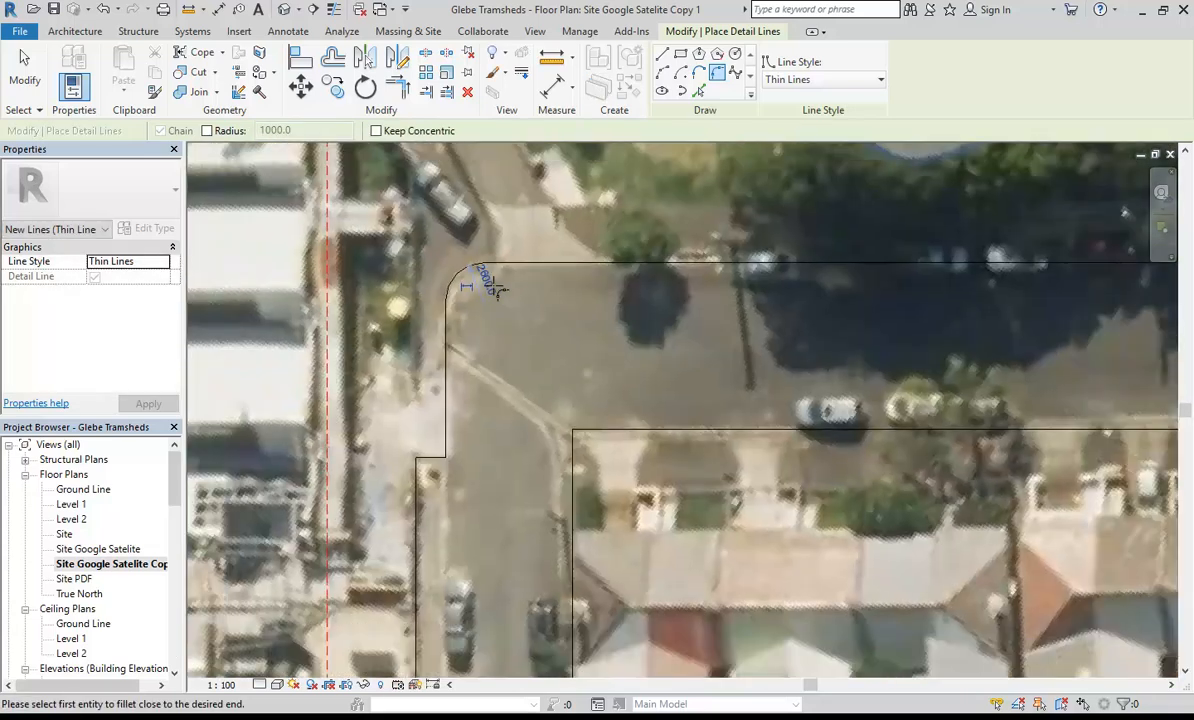
Leave the fillet arc command and save the project.
scroll(497, 288, down, 2)
middle_drag(497, 288, 456, 304)
scroll(690, 304, down, 1)
middle_drag(692, 304, 562, 307)
scroll(562, 307, down, 2)
middle_drag(637, 315, 698, 271)
scroll(612, 302, down, 2)
middle_drag(534, 394, 508, 320)
right_click(568, 321)
click(590, 332)
right_click(584, 325)
click(609, 339)
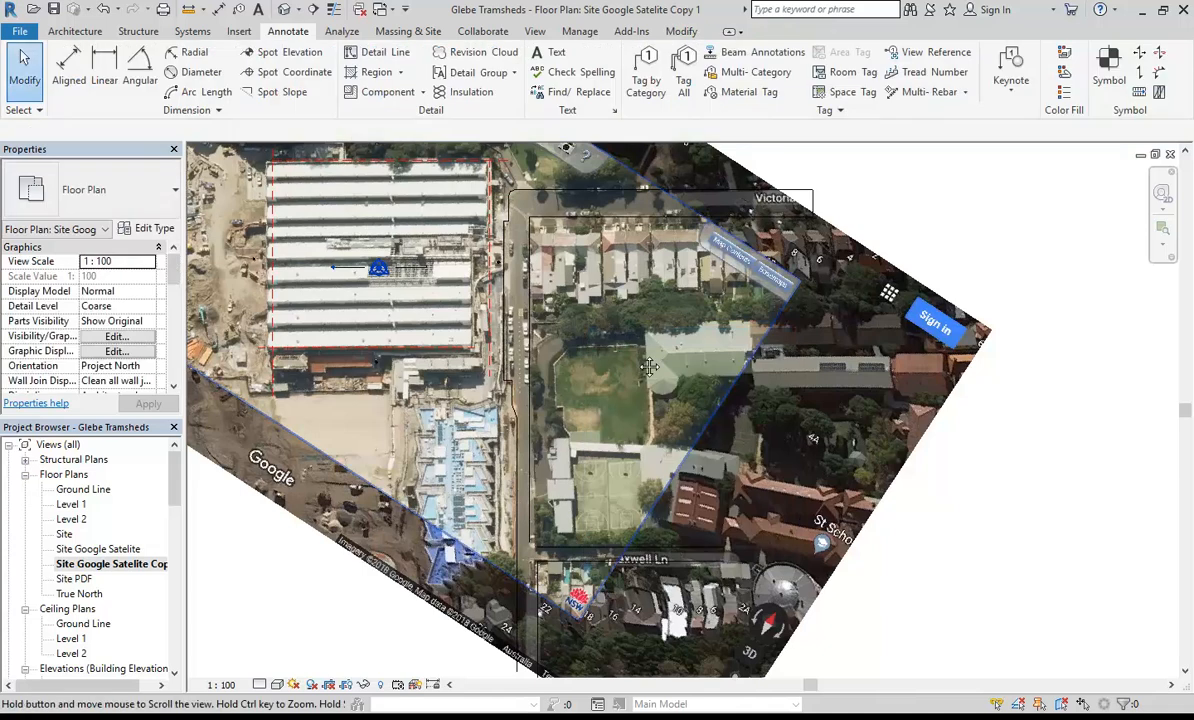
middle_drag(649, 368, 670, 360)
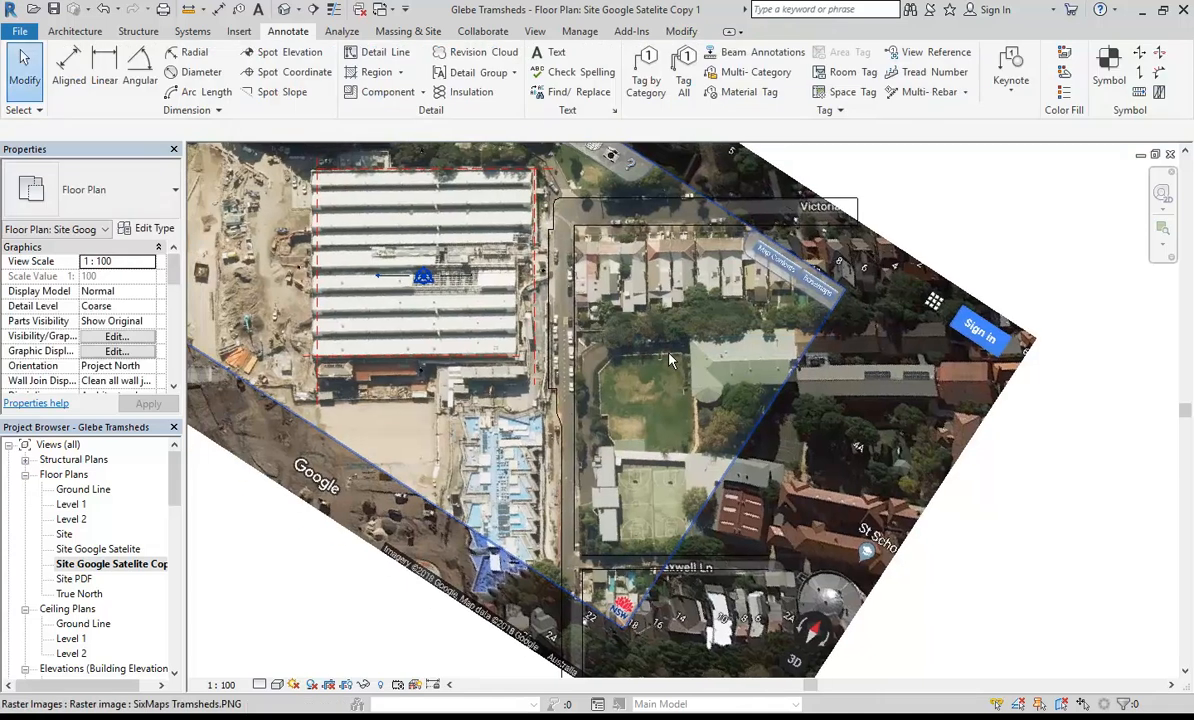
click(55, 10)
Draw a detail line along the east edge of The Crescent, from the map's southwest edge up to the roundabout, and end the chain.
click(382, 32)
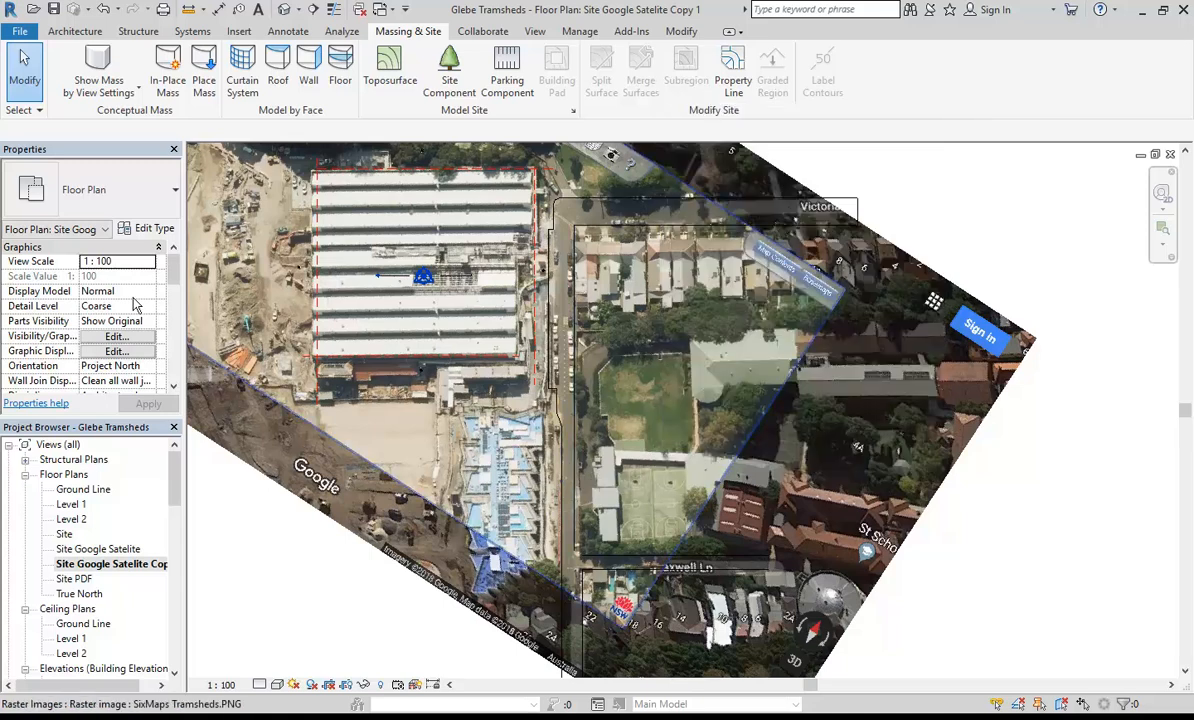
middle_drag(454, 323, 679, 471)
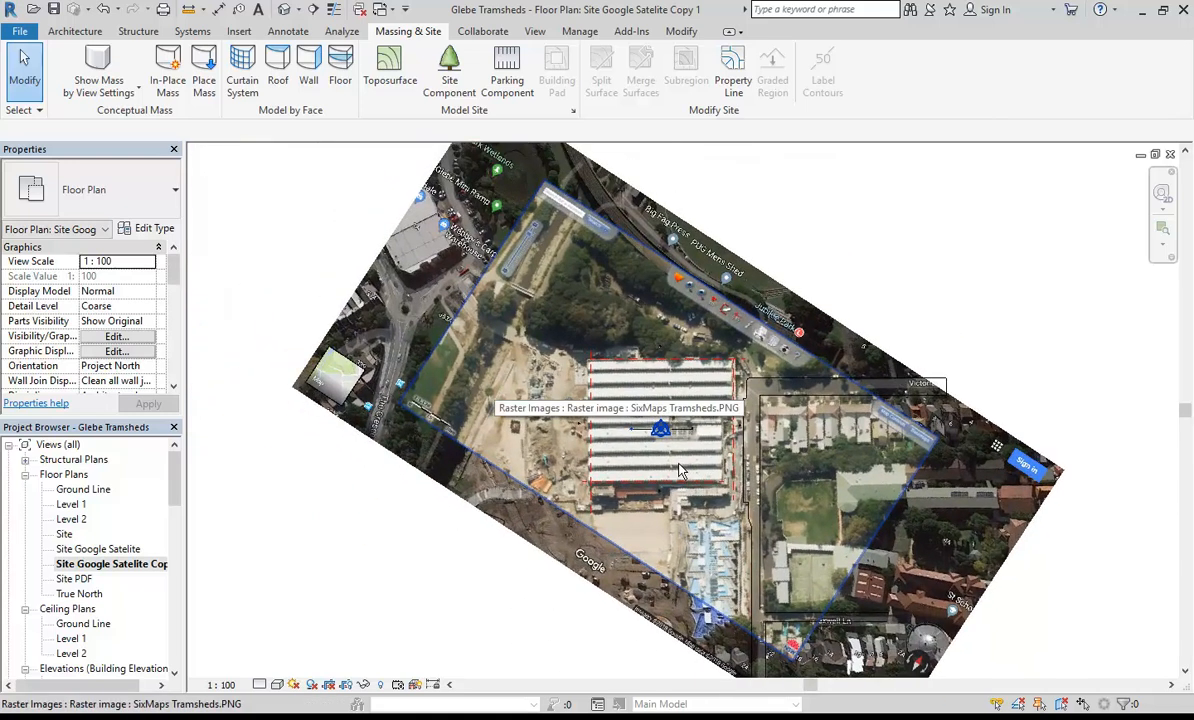
scroll(362, 343, up, 3)
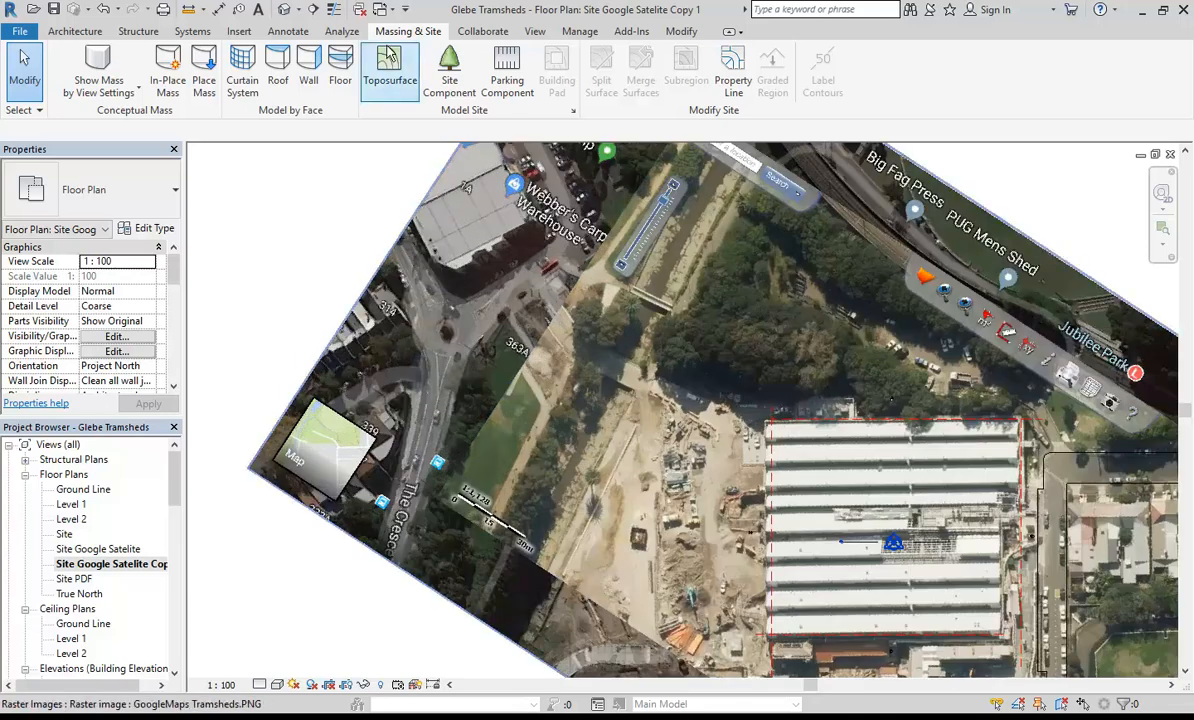
click(288, 32)
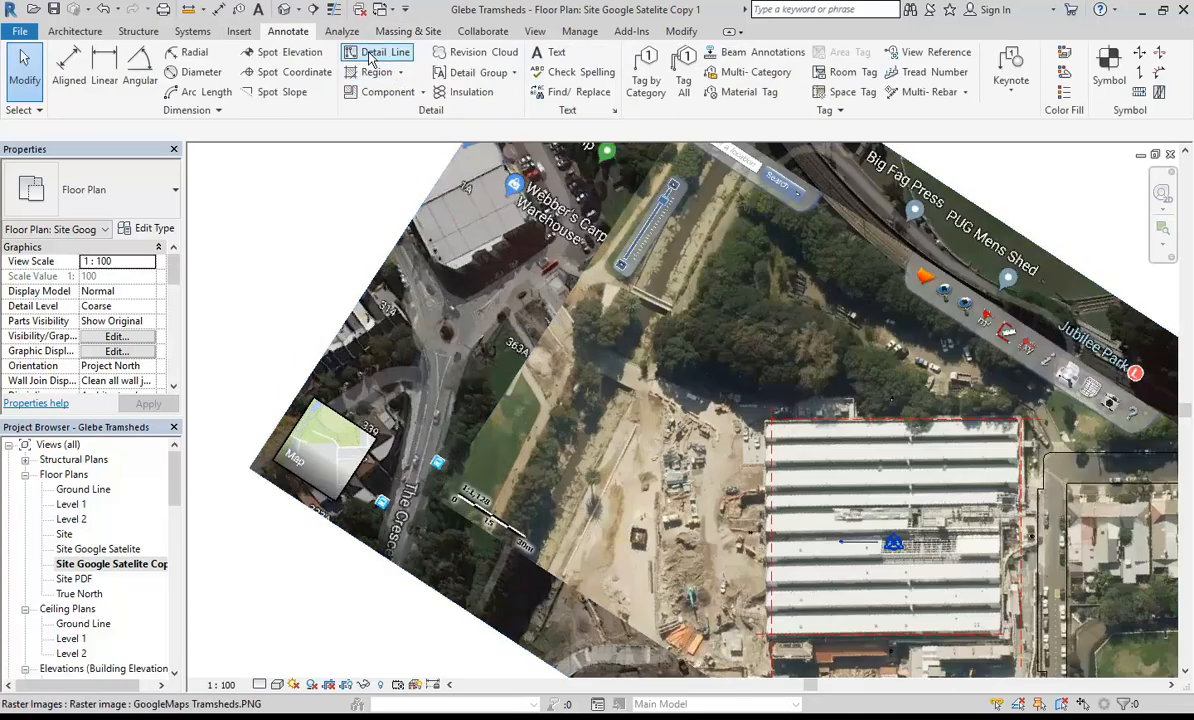
click(370, 57)
scroll(392, 562, up, 5)
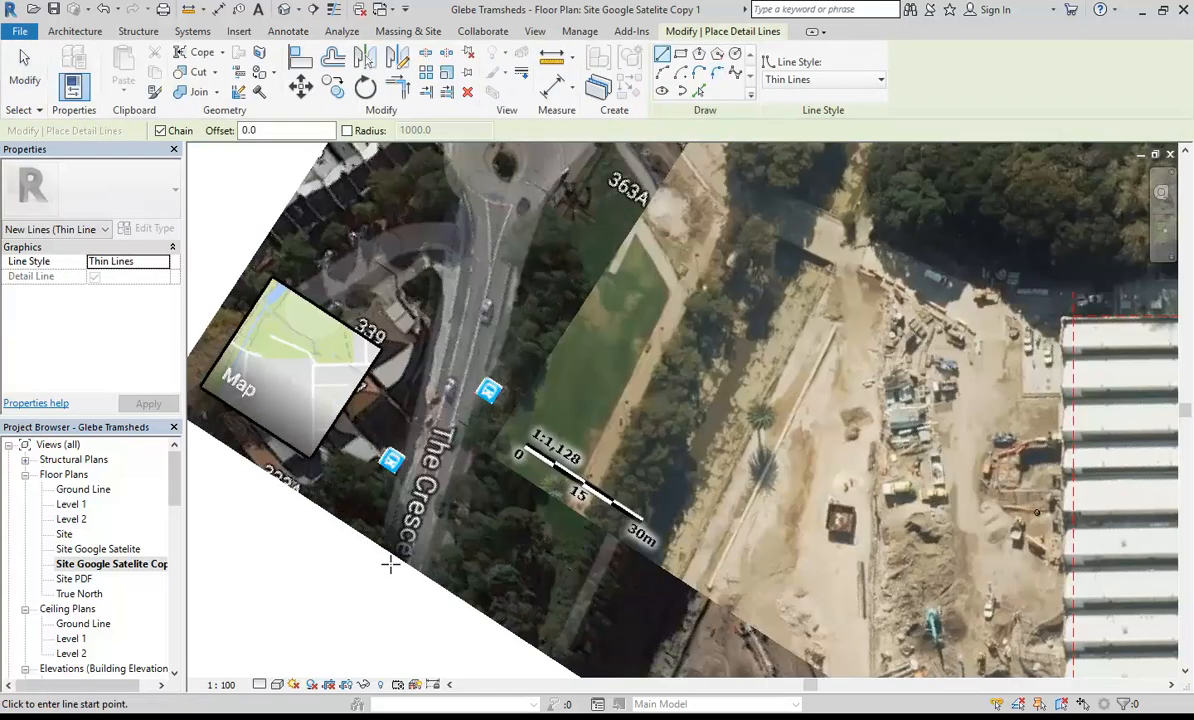
scroll(450, 472, down, 2)
middle_drag(512, 388, 434, 530)
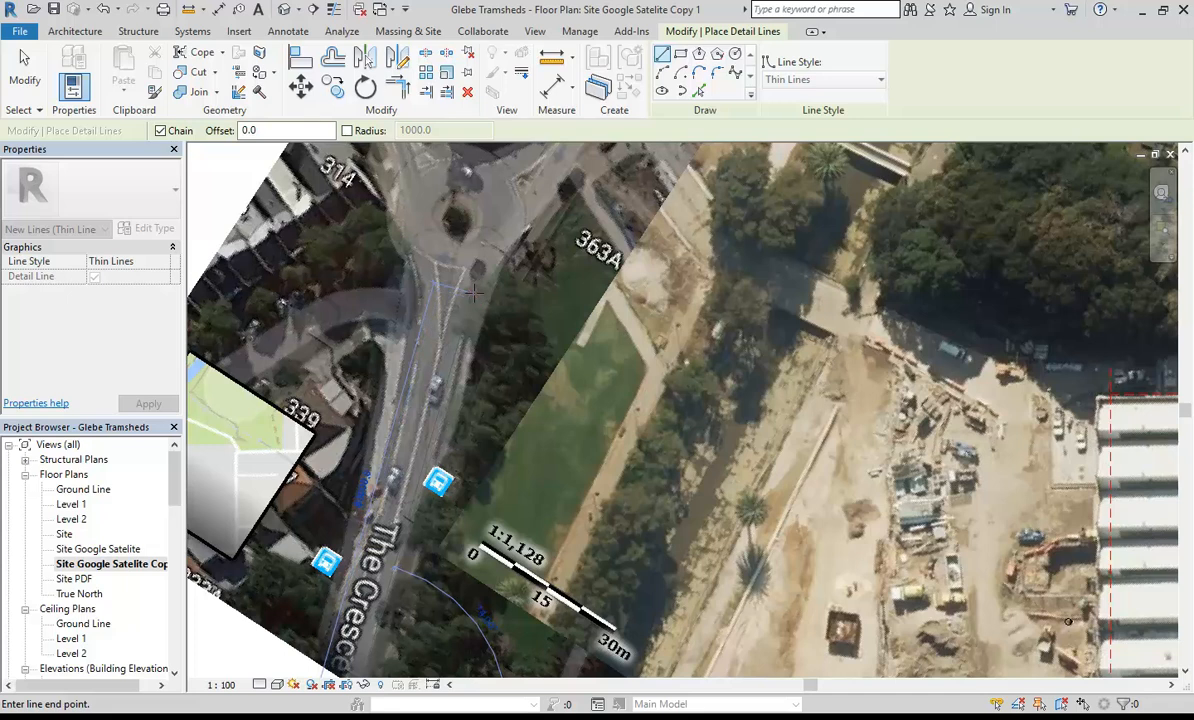
middle_drag(480, 282, 430, 457)
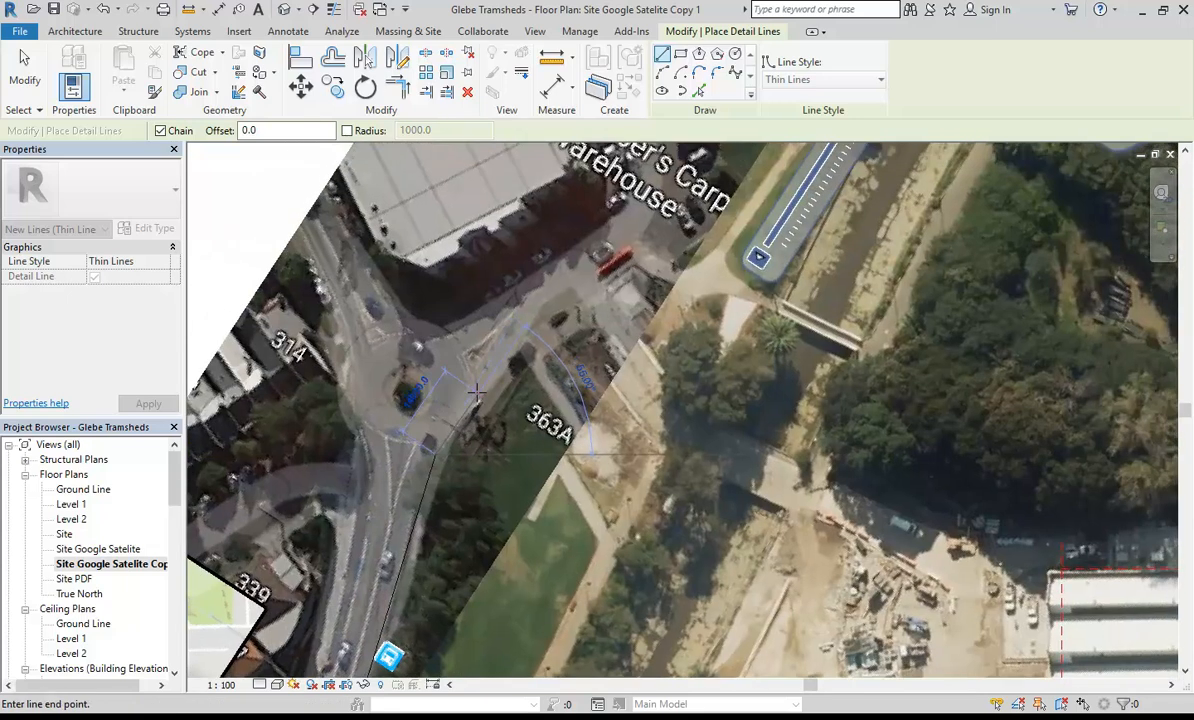
right_click(474, 388)
click(497, 396)
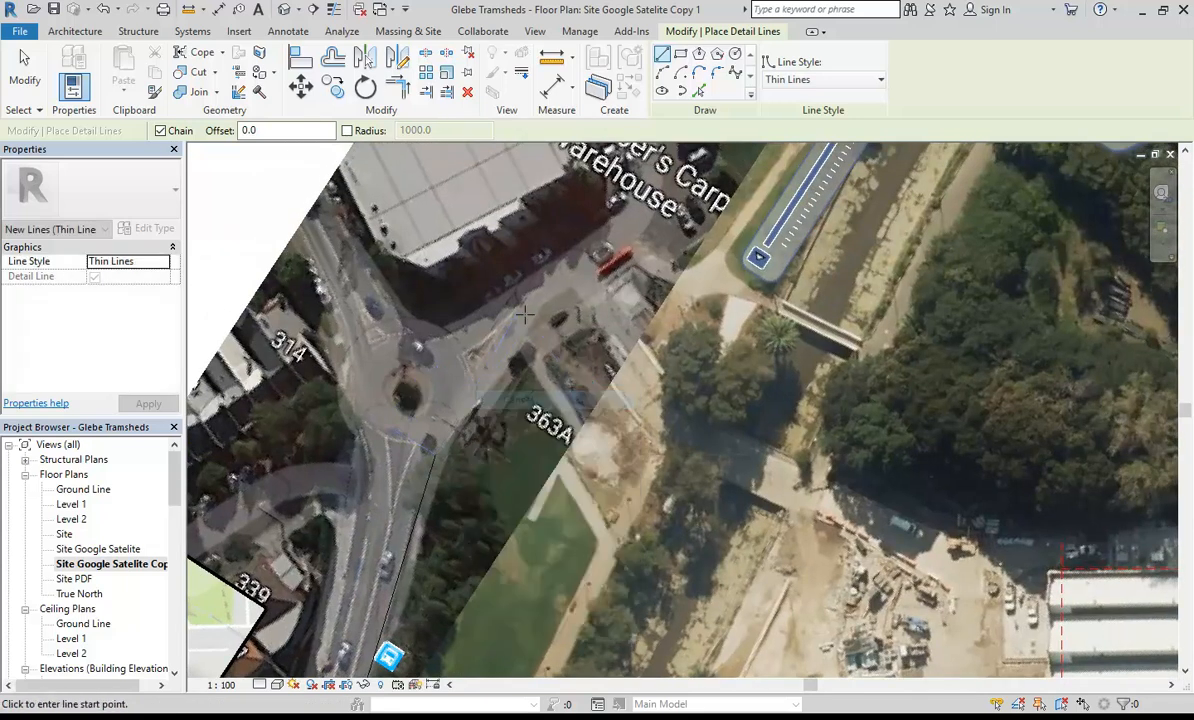
Draw a two-segment detail line northeast from the roundabout along the south edge of the road facing the warehouse.
click(442, 379)
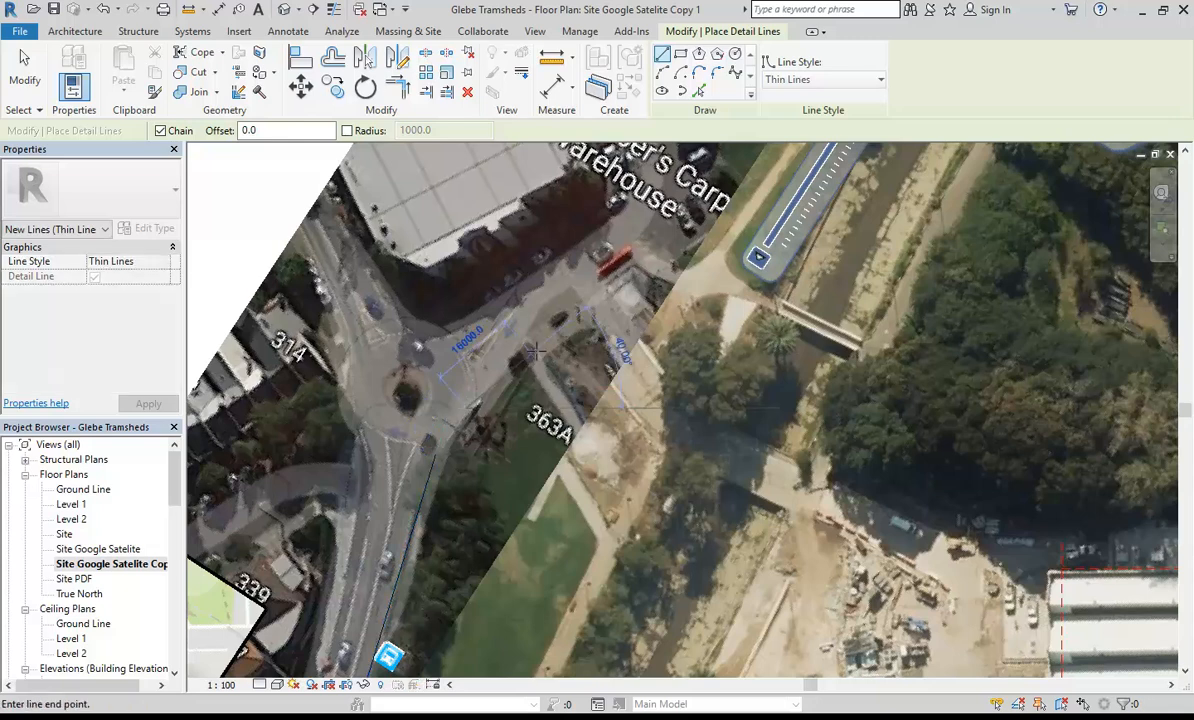
scroll(528, 339, up, 3)
click(551, 306)
scroll(583, 371, down, 1)
middle_drag(583, 371, 487, 467)
scroll(594, 340, down, 3)
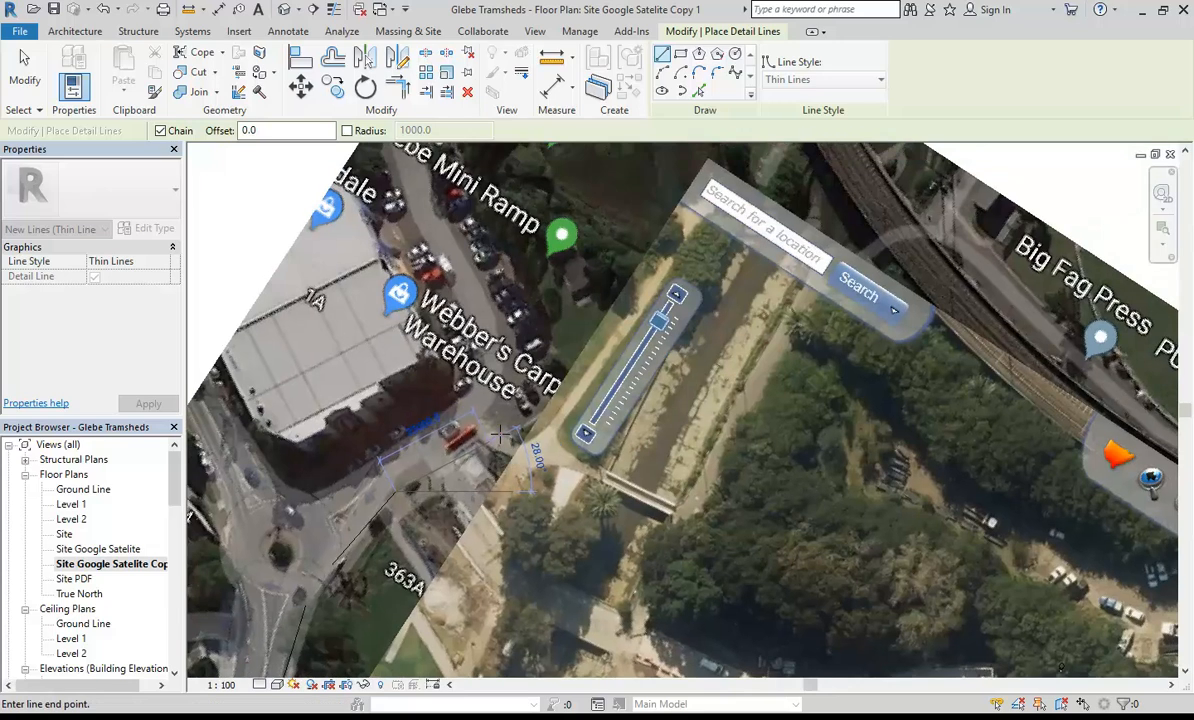
click(494, 417)
right_click(516, 312)
click(525, 322)
Trace the east edge of the car park road beside Glebe Mini Ramp with two segments running north beyond the map's edge.
middle_drag(499, 322, 507, 390)
scroll(507, 390, up, 1)
click(507, 390)
middle_drag(437, 251, 454, 336)
click(454, 337)
middle_drag(434, 152, 432, 187)
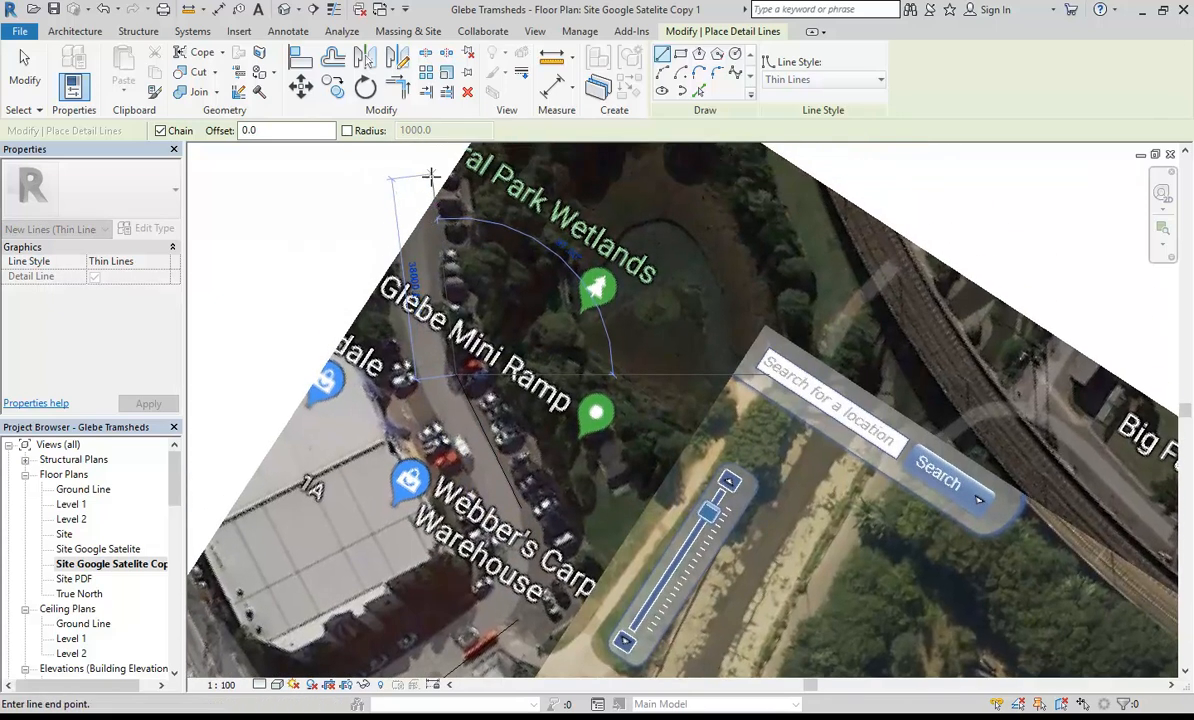
click(382, 227)
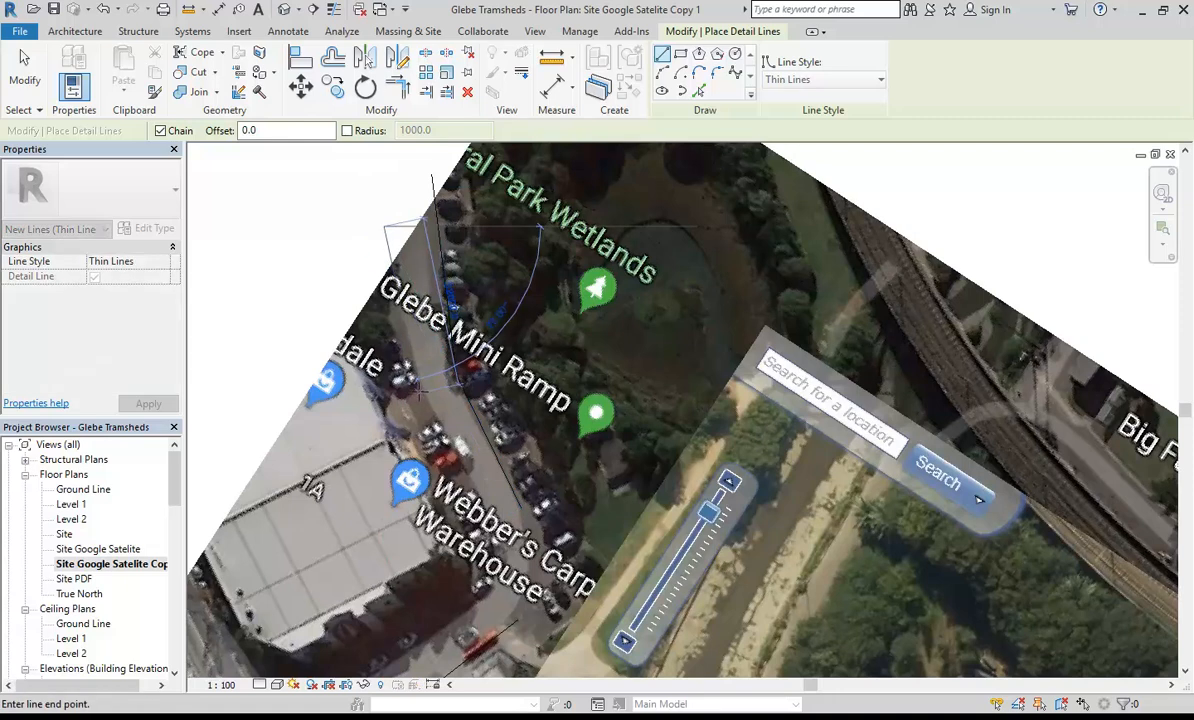
right_click(420, 391)
click(455, 401)
Trace the west edge of the car park road with two segments from beyond the map's edge down past the warehouse.
click(360, 246)
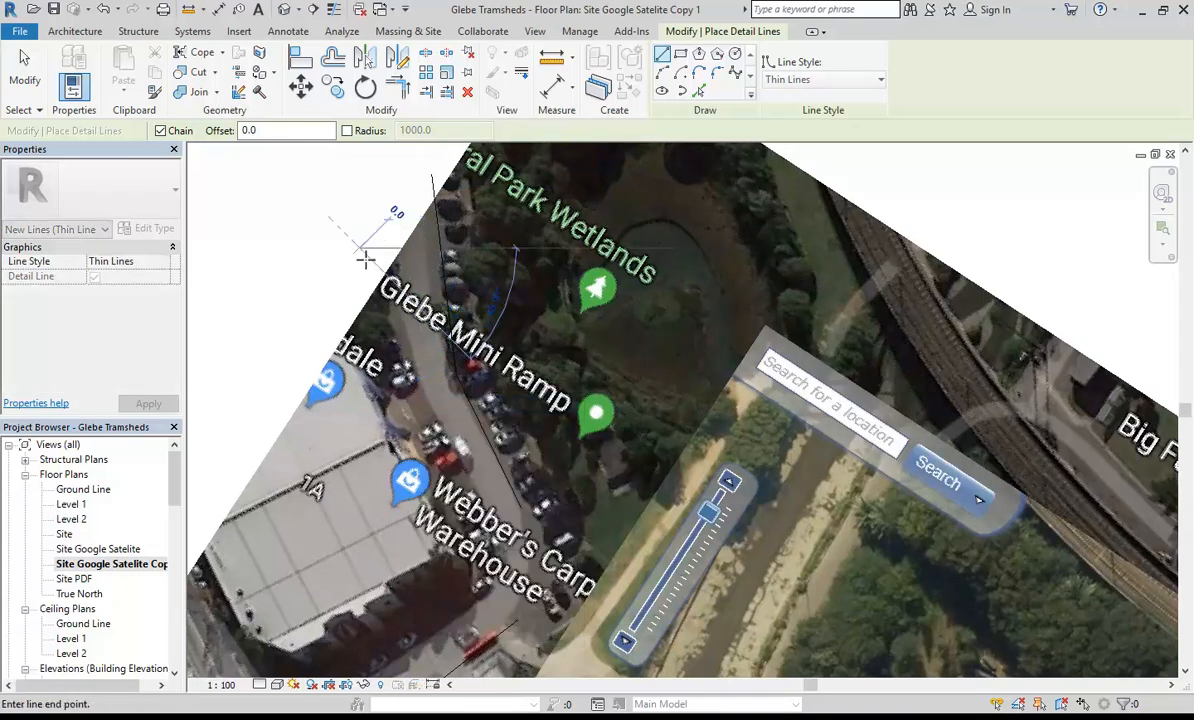
click(405, 396)
middle_drag(418, 397, 438, 235)
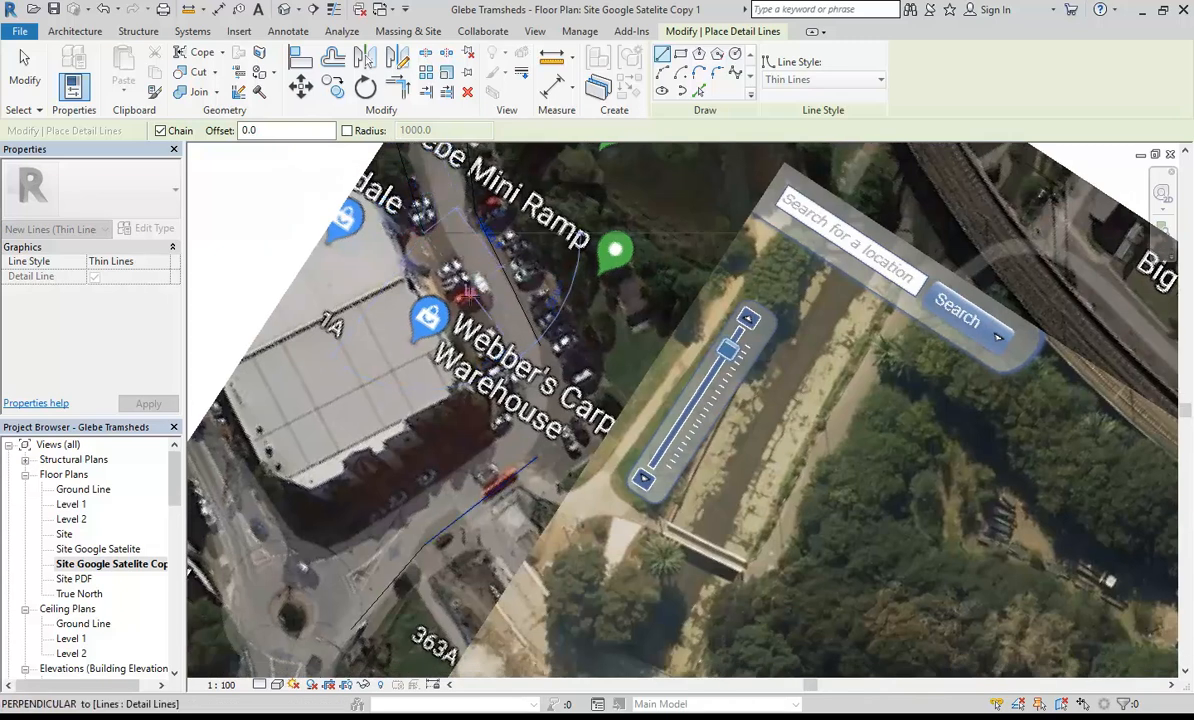
click(503, 394)
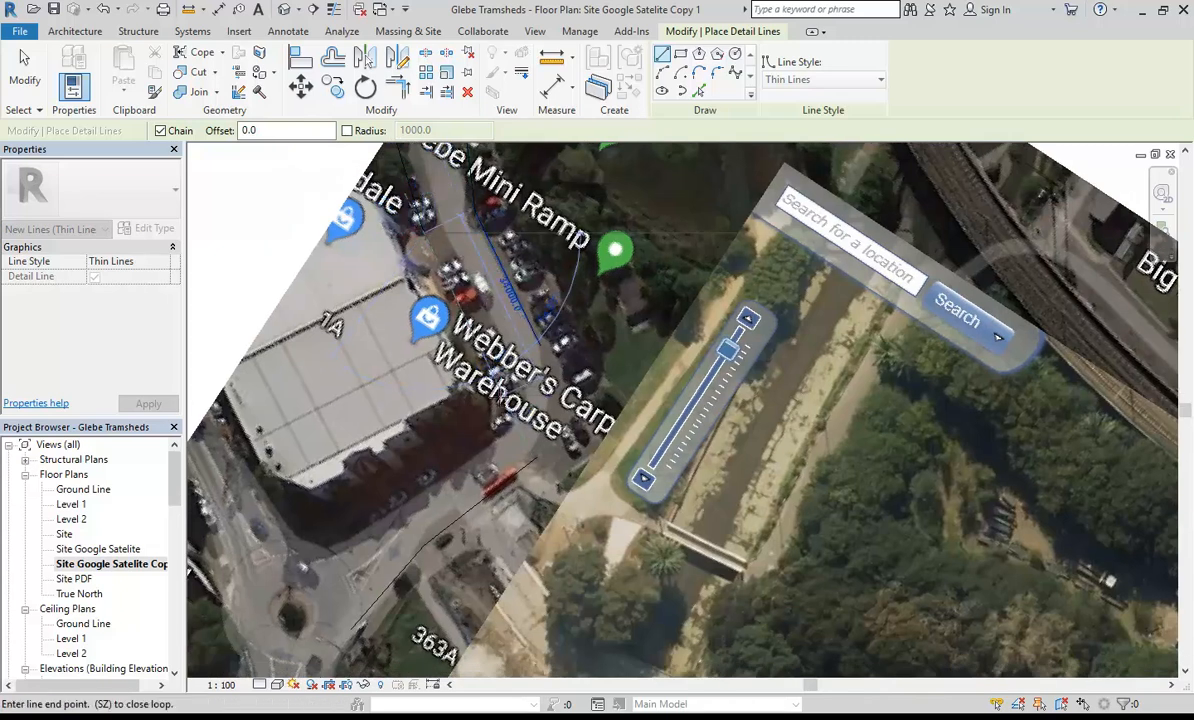
right_click(503, 408)
click(518, 425)
Draw a diagonal detail line along the warehouse's southeast side, from the car park entrance down to near the roundabout.
middle_drag(533, 411, 606, 372)
scroll(606, 372, up, 2)
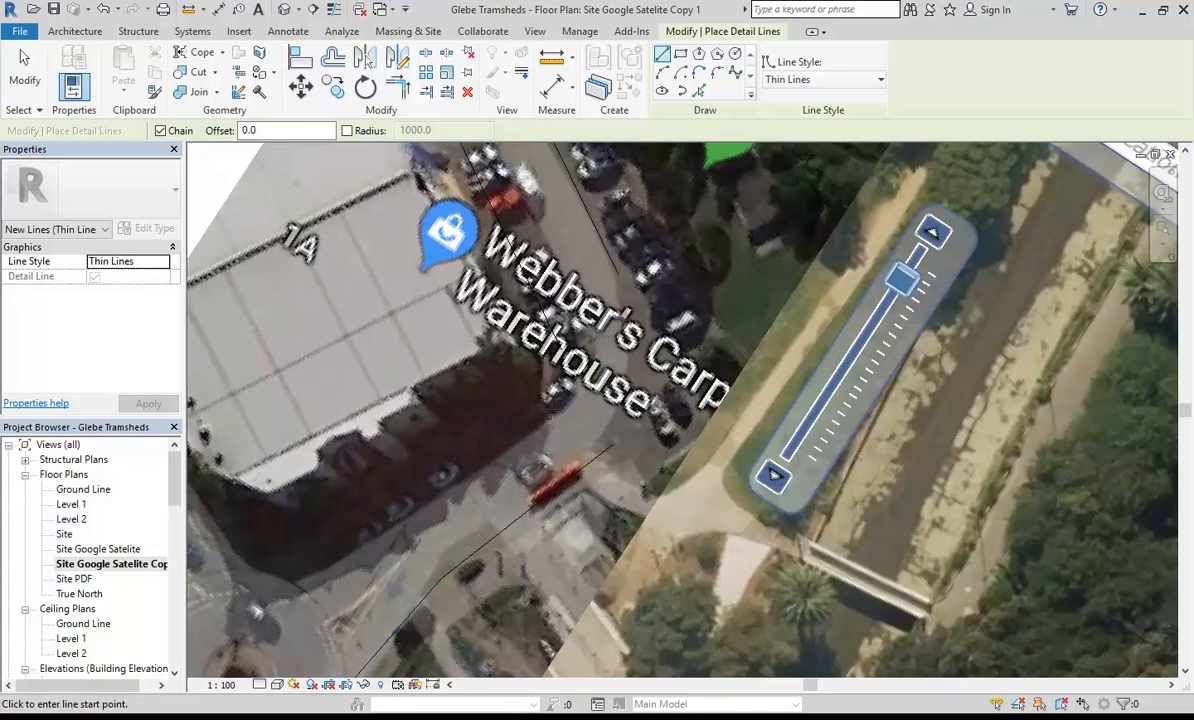
middle_drag(533, 410, 790, 338)
click(806, 326)
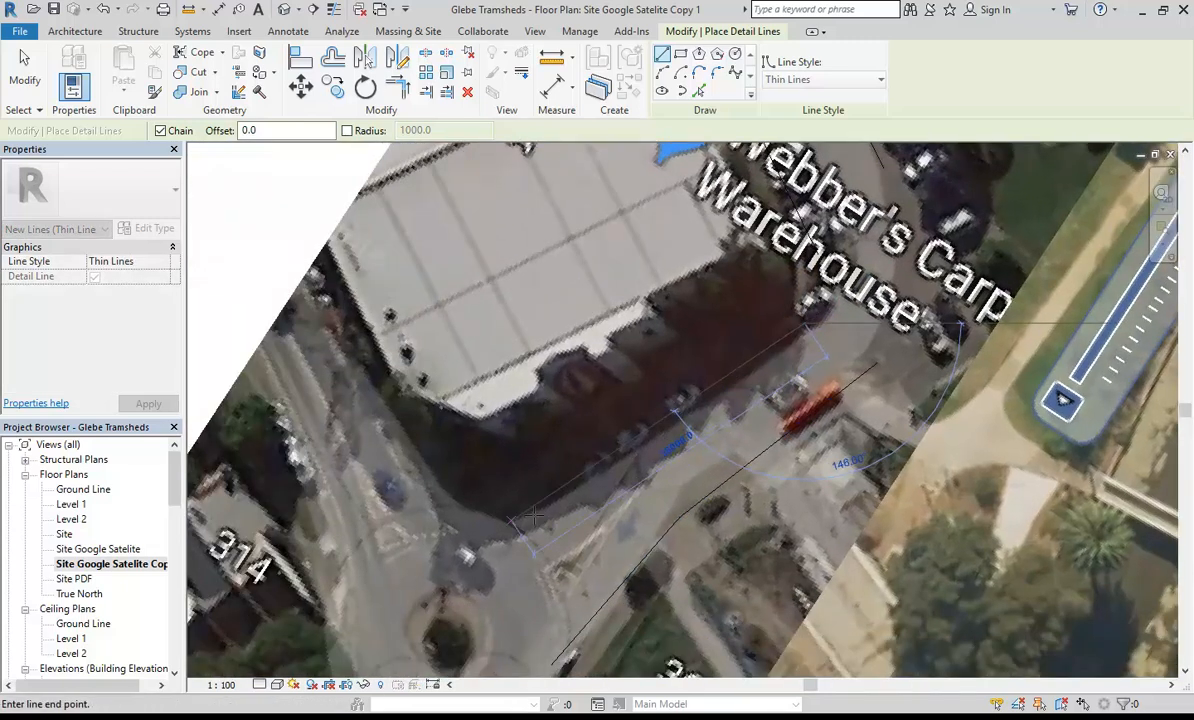
click(522, 512)
right_click(515, 459)
click(555, 470)
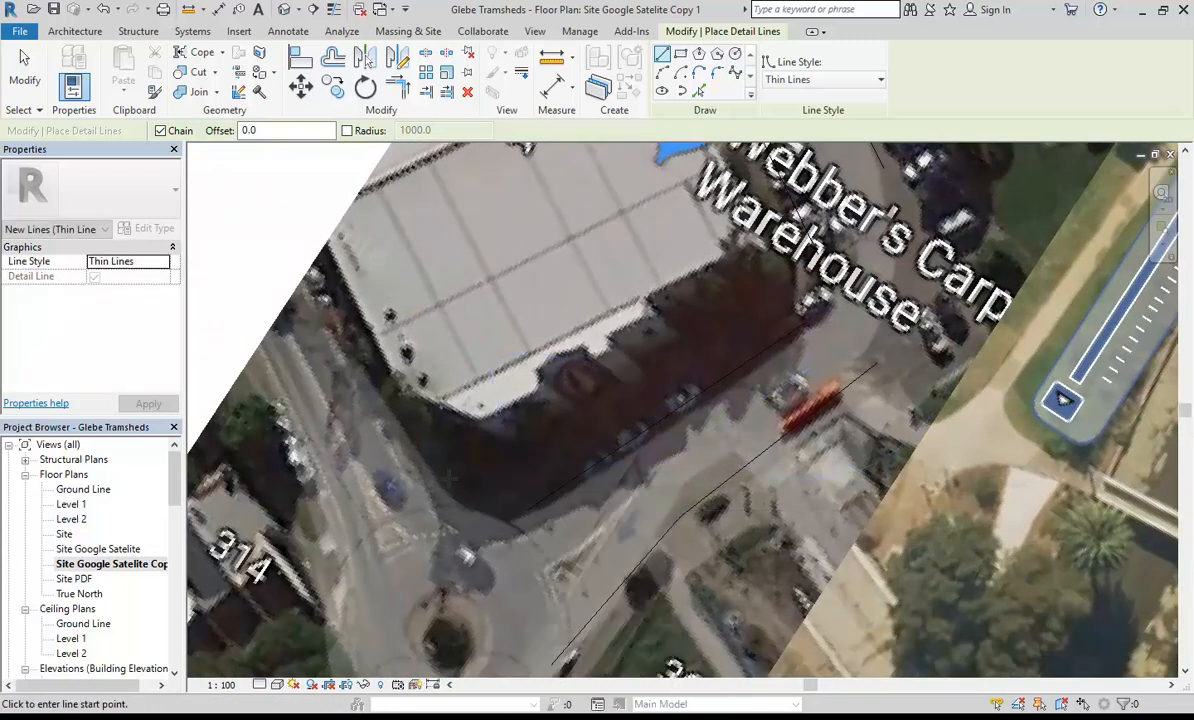
Draw a detail line along the warehouse's southwest side, from near the roundabout northwest to beyond the map's edge.
click(418, 483)
click(289, 213)
right_click(291, 210)
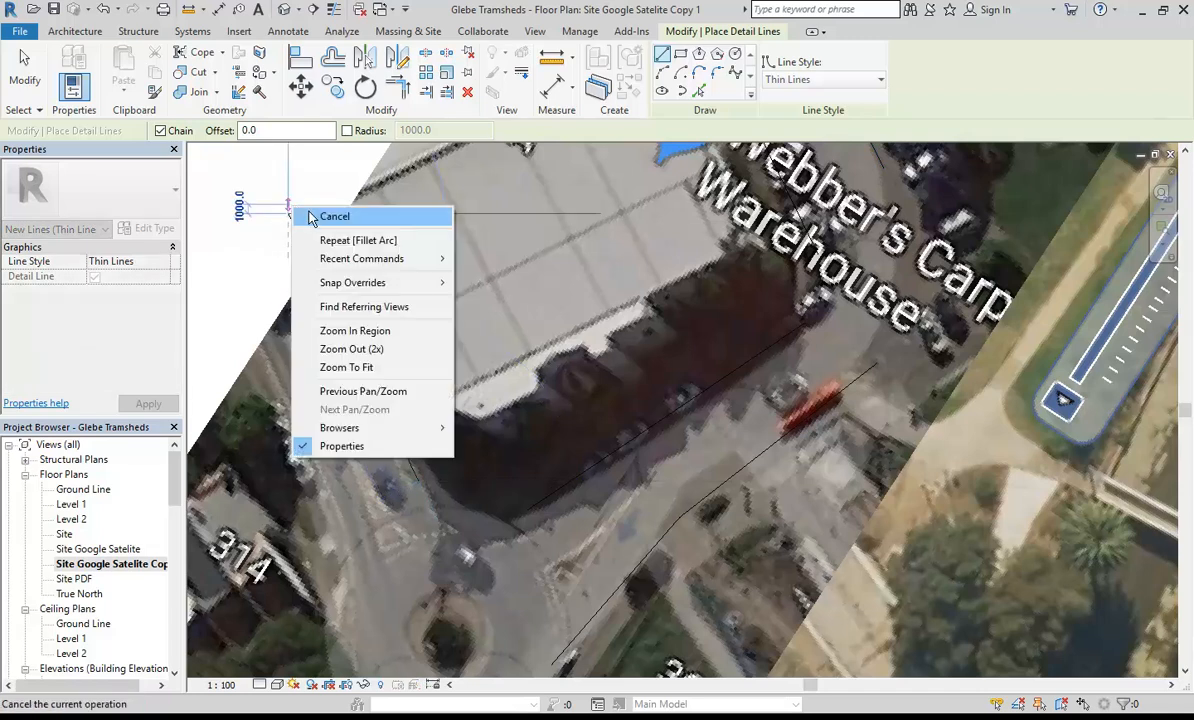
click(330, 214)
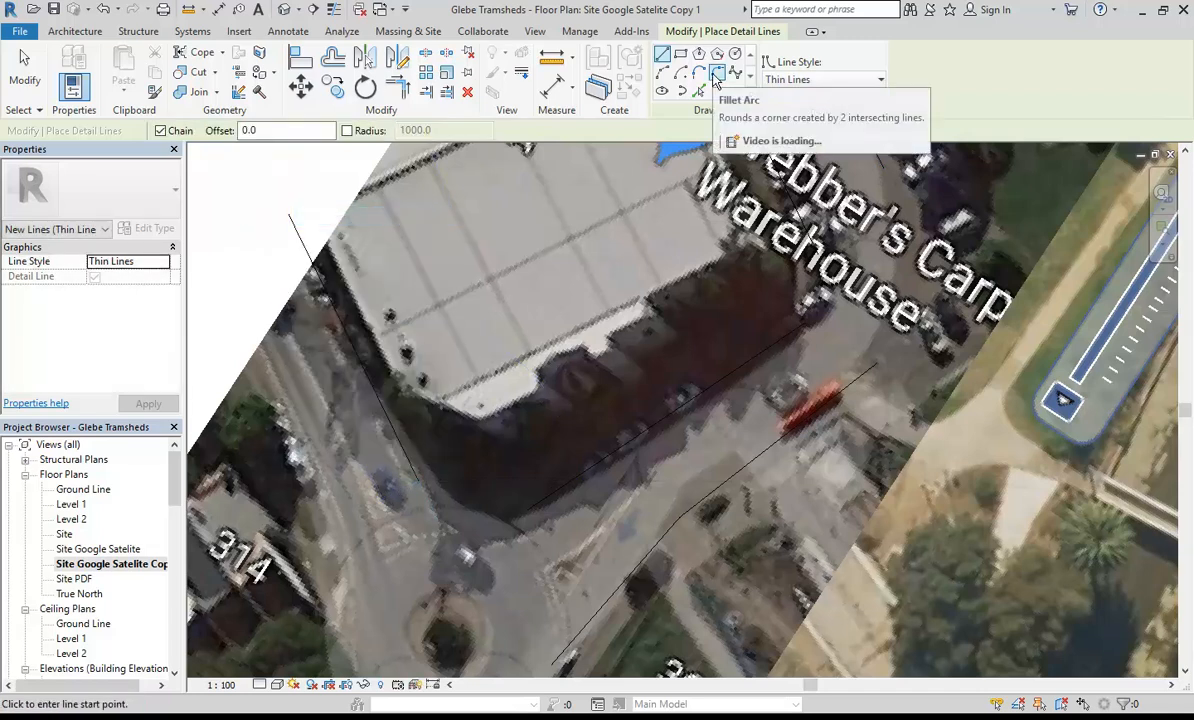
Draw a detail line along The Crescent's west edge, from beyond the map's northwest edge down to near the roundabout beside 314.
middle_drag(324, 363, 426, 301)
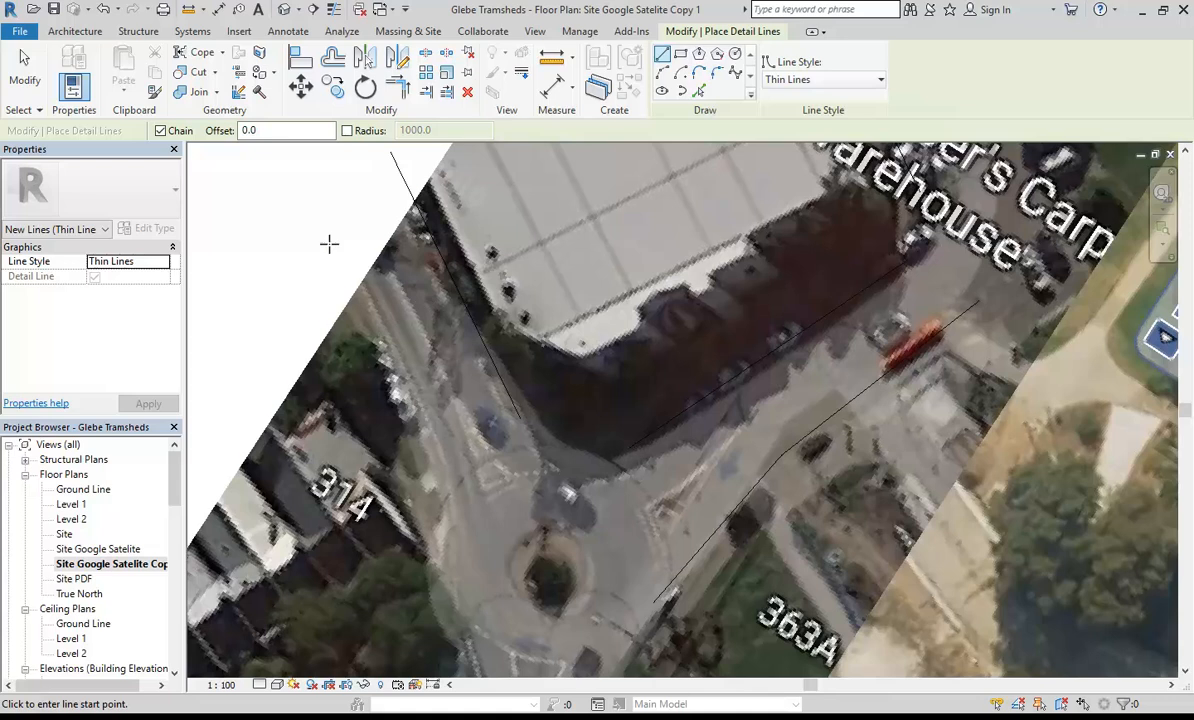
click(329, 243)
click(437, 497)
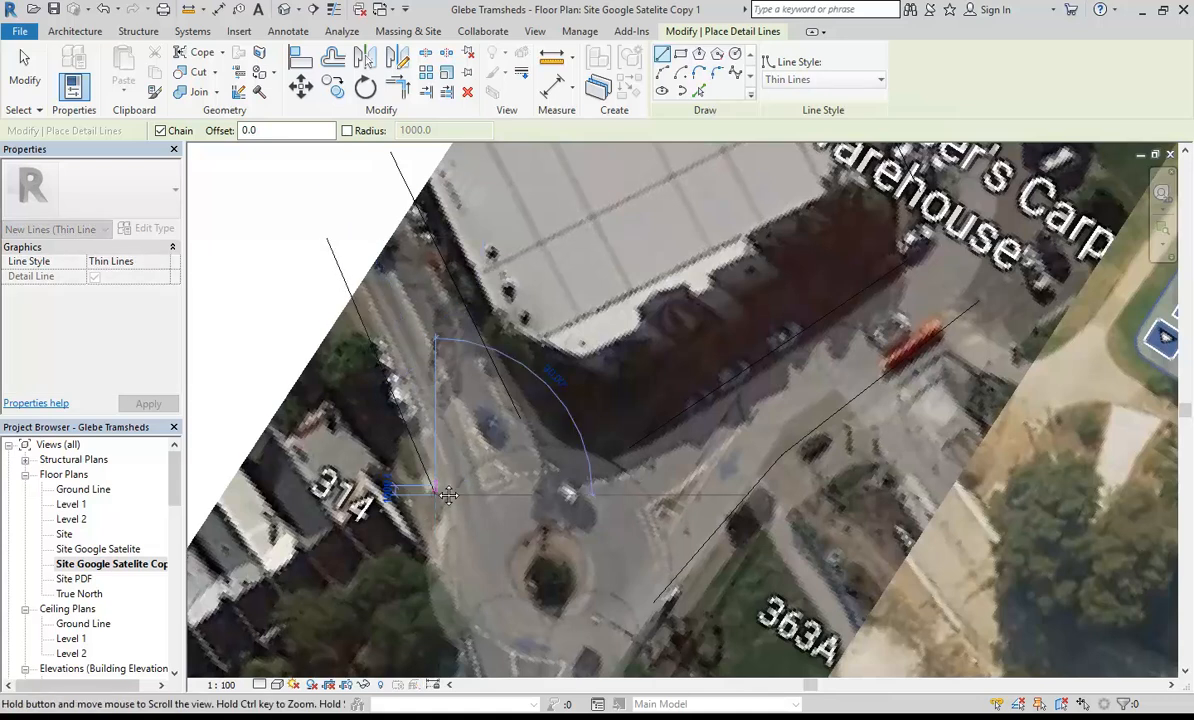
middle_drag(447, 449, 471, 284)
right_click(471, 284)
click(503, 294)
scroll(502, 305, down, 2)
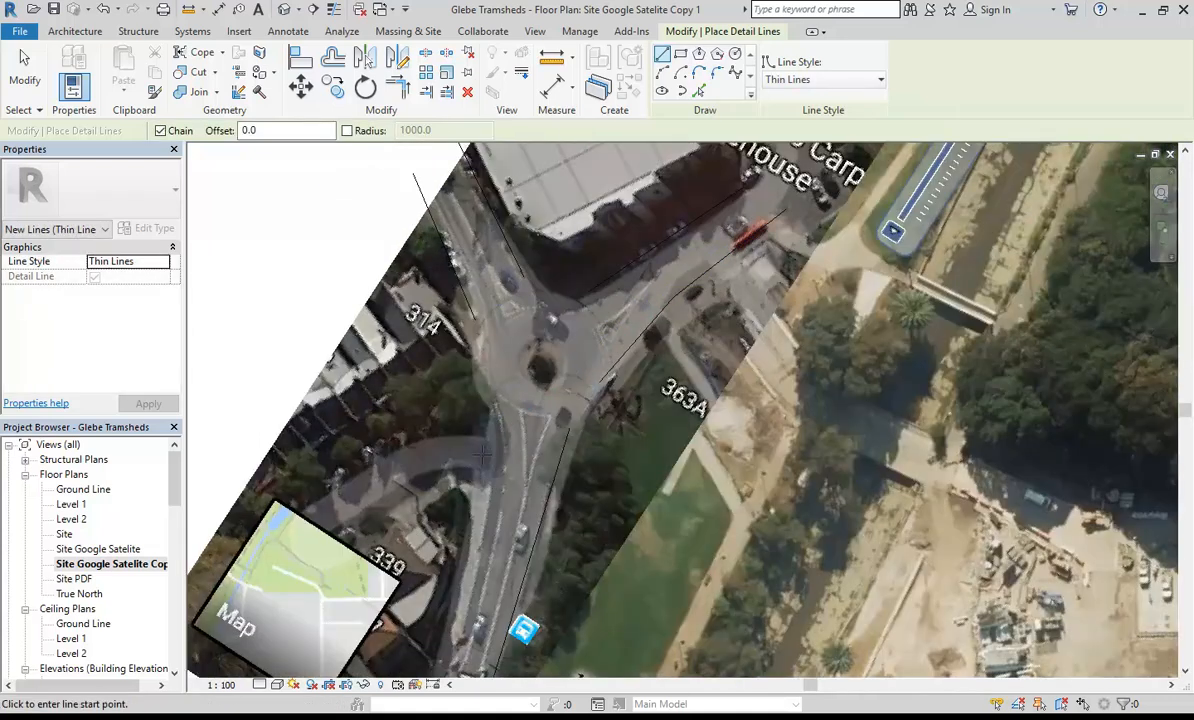
Draw a detail line along The Crescent's west edge from south of the roundabout to beyond the map's edge, parallel to the east edge.
middle_drag(480, 450, 503, 385)
scroll(492, 423, down, 3)
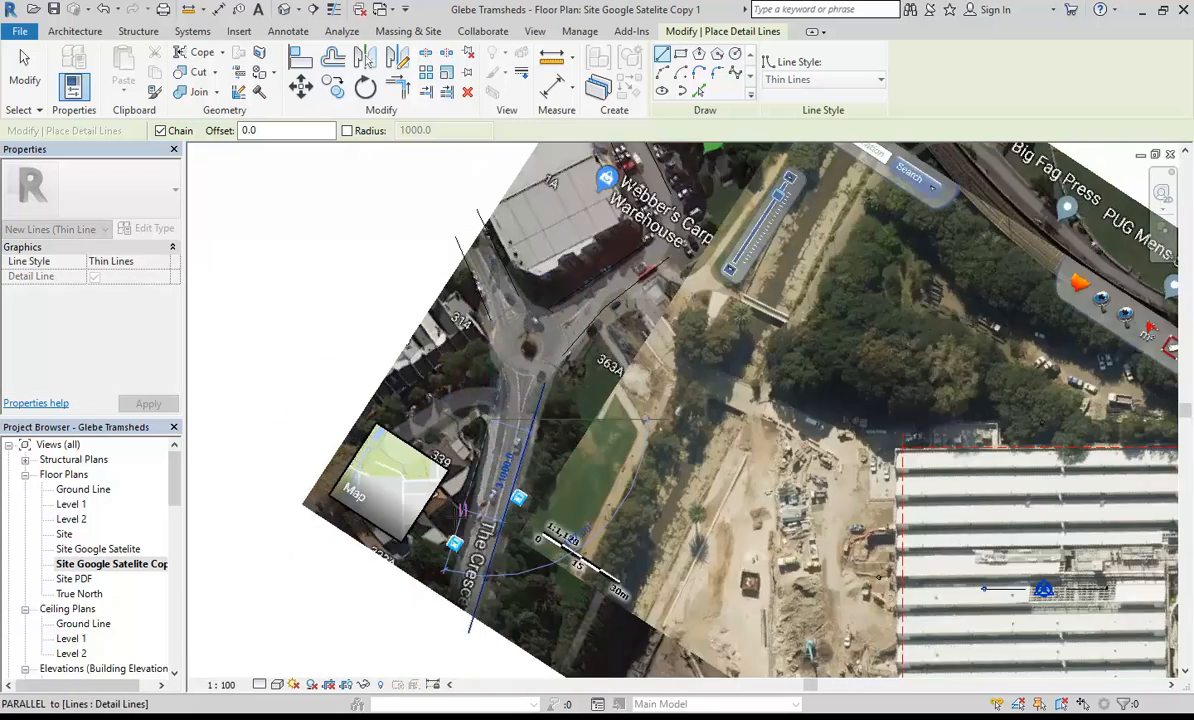
right_click(400, 410)
click(440, 421)
Join the two west-edge lines of The Crescent with a Fillet Arc curving past the roundabout's west side.
click(717, 72)
scroll(533, 268, up, 1)
scroll(533, 268, up, 1)
click(440, 290)
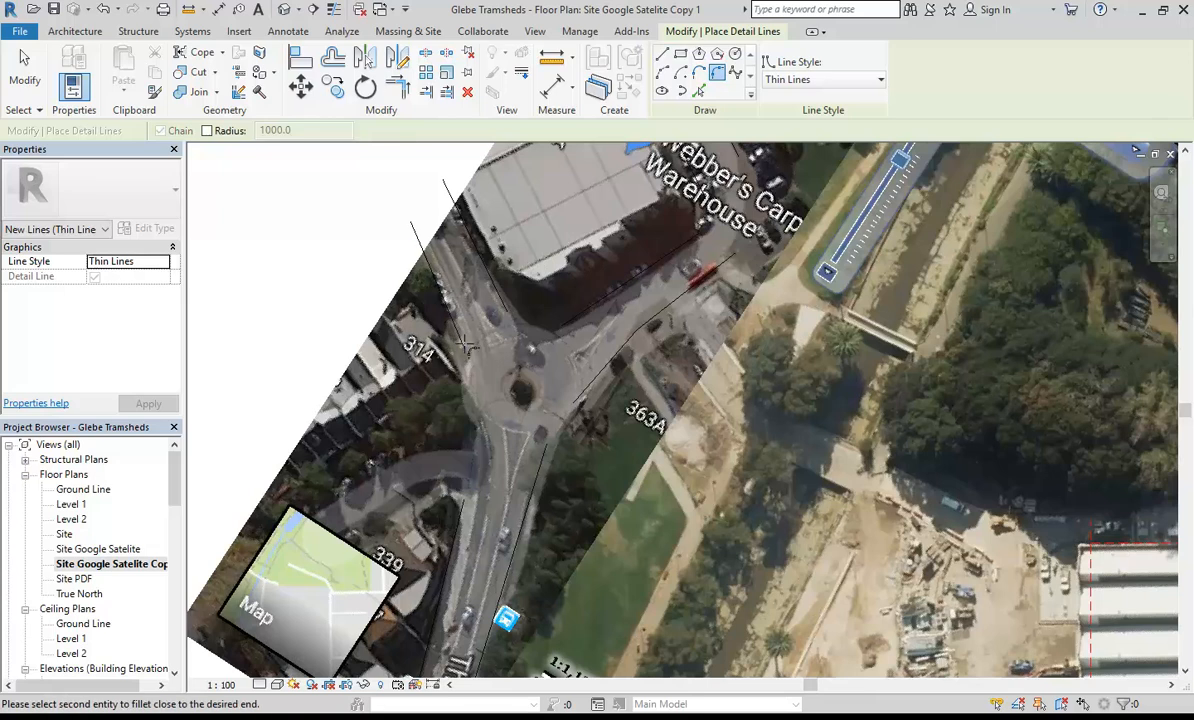
click(433, 508)
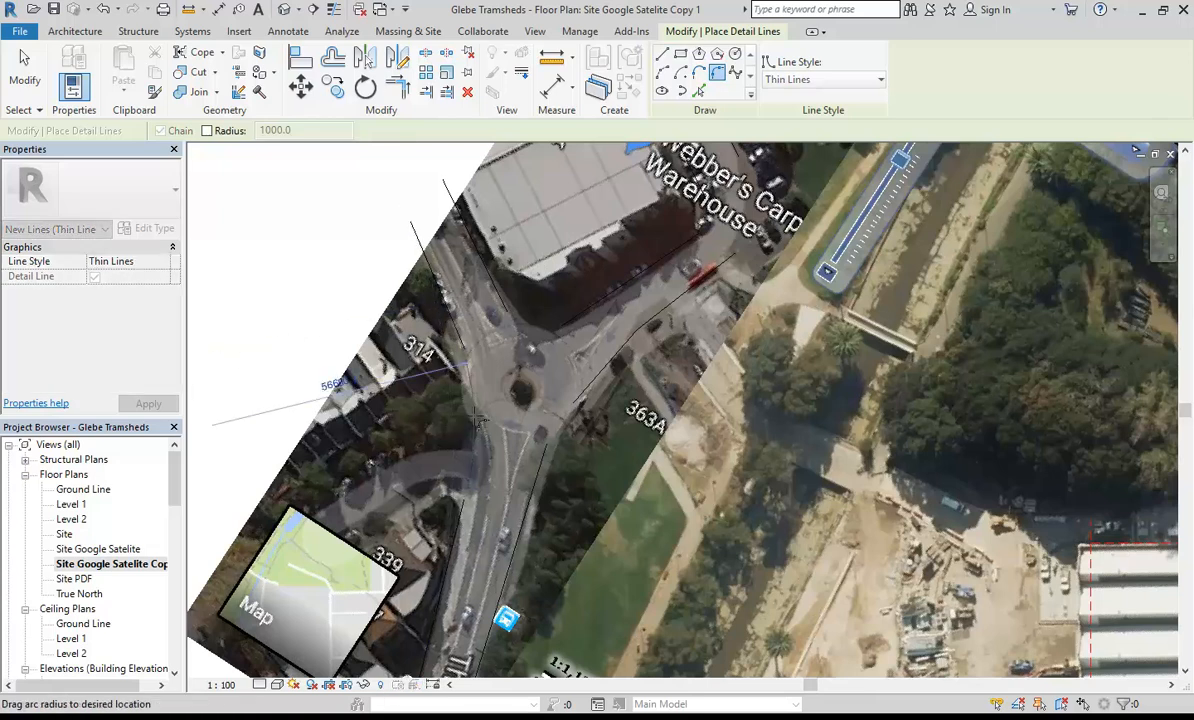
click(496, 387)
Join The Crescent's east edge to the warehouse road's southeast edge near 363A with a fillet arc of about 48000 mm radius.
click(540, 457)
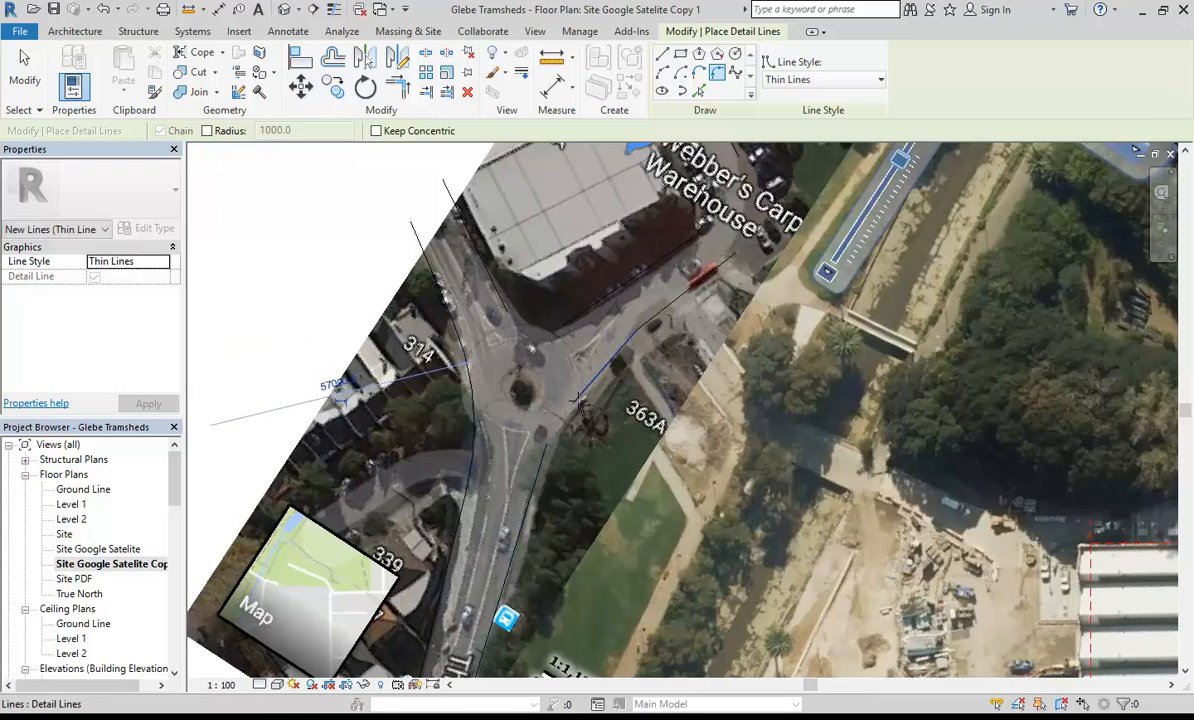
click(578, 402)
scroll(578, 402, up, 2)
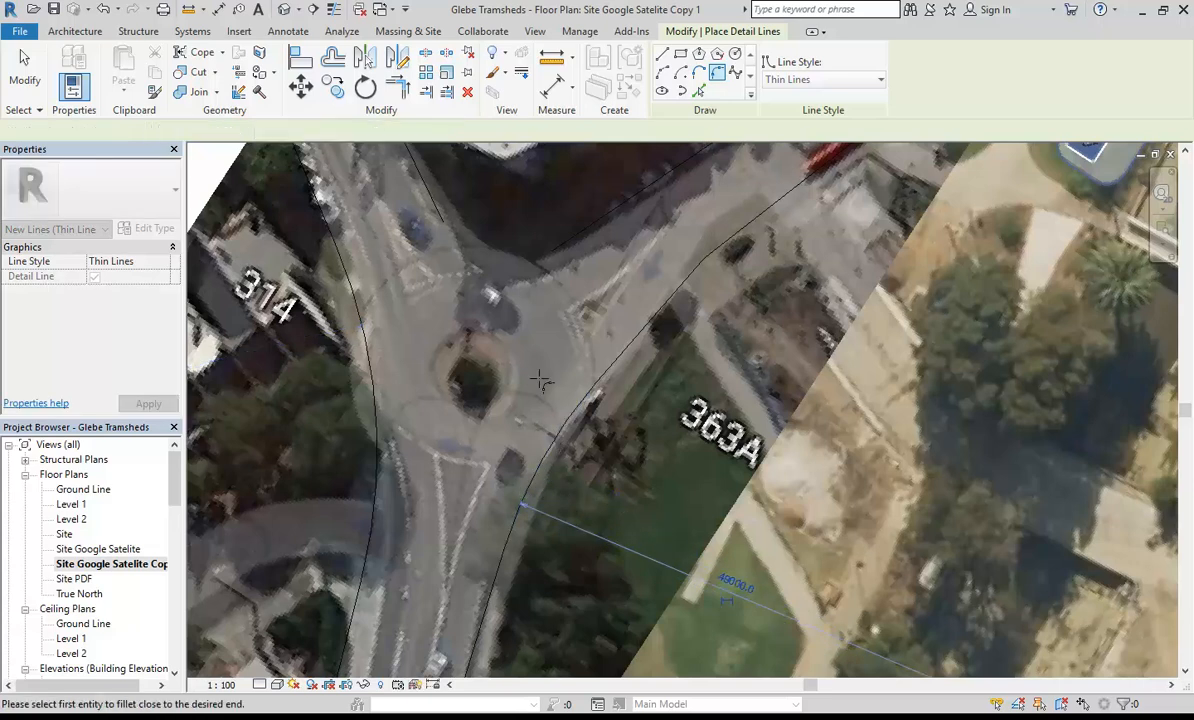
Fillet the lines along the warehouse's southwest and southeast sides, rounding the corner just north of the roundabout.
scroll(541, 347, down, 2)
middle_drag(541, 347, 486, 424)
middle_drag(445, 349, 487, 400)
scroll(487, 400, up, 2)
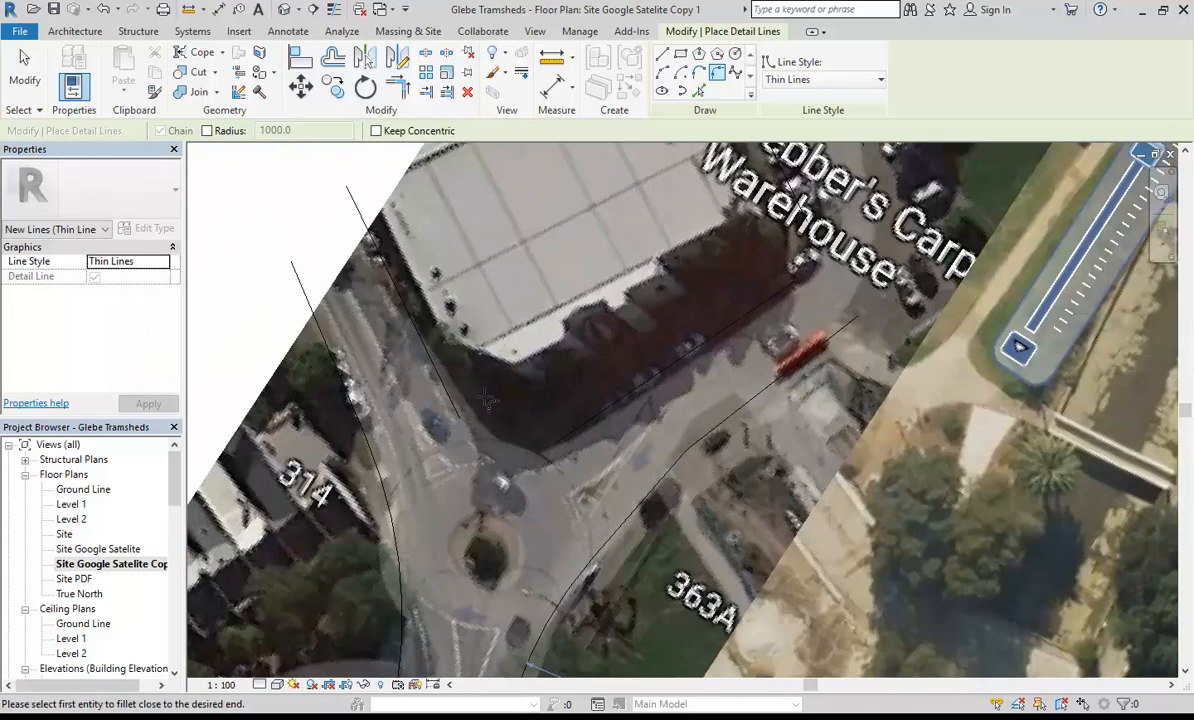
click(462, 408)
click(627, 401)
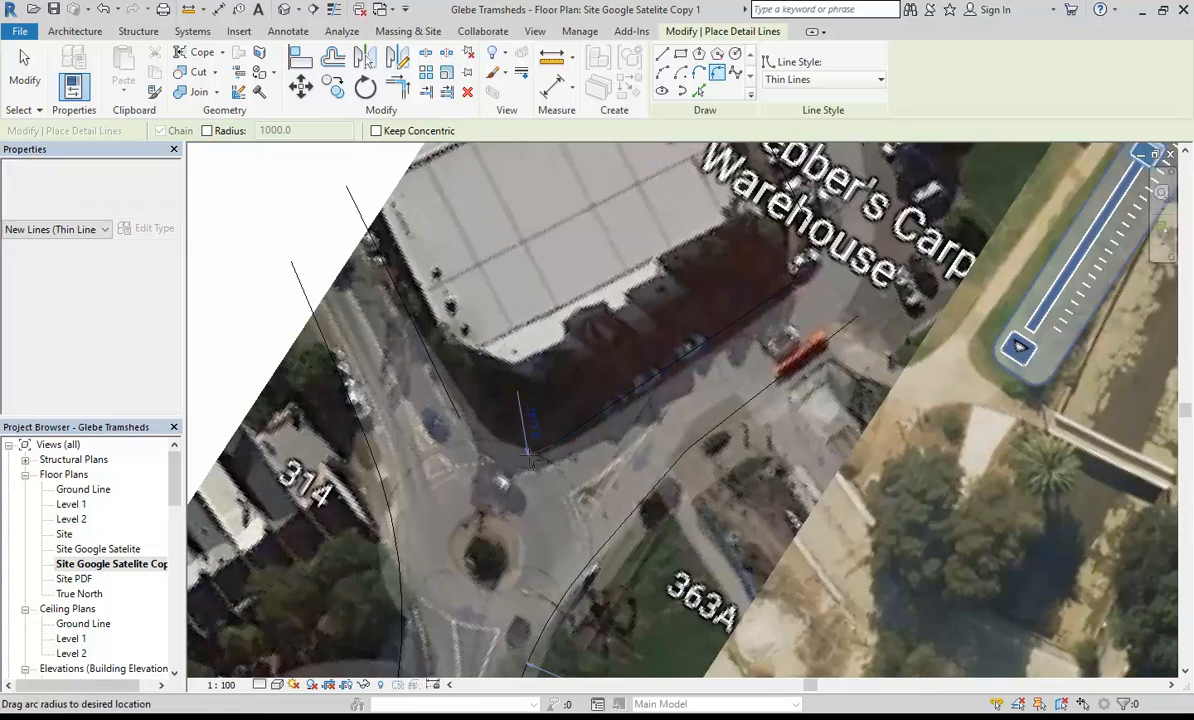
click(512, 455)
Fillet the warehouse's southeast line with the car park road's west edge at the warehouse's east corner.
scroll(515, 455, down, 2)
middle_drag(515, 455, 460, 509)
click(585, 434)
click(598, 386)
scroll(600, 385, up, 4)
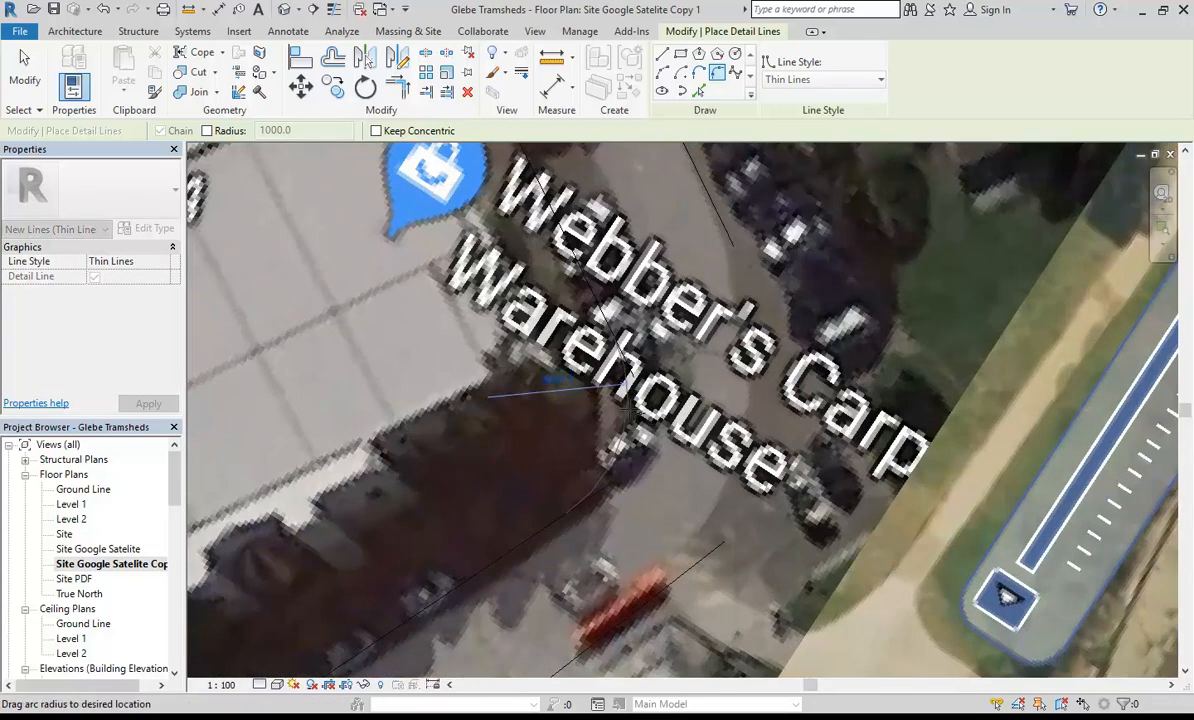
click(628, 397)
Fillet the car park road's east edge with the warehouse road's southeast edge, then leave the detail line command.
scroll(620, 415, down, 3)
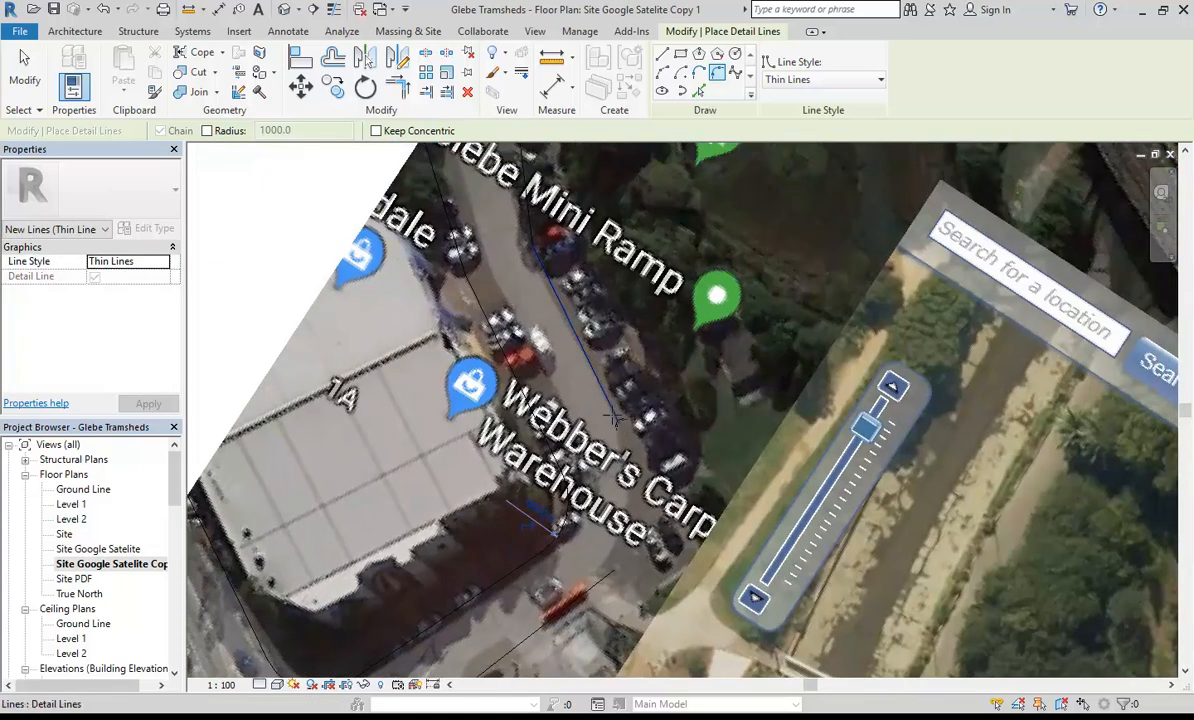
click(617, 425)
click(597, 577)
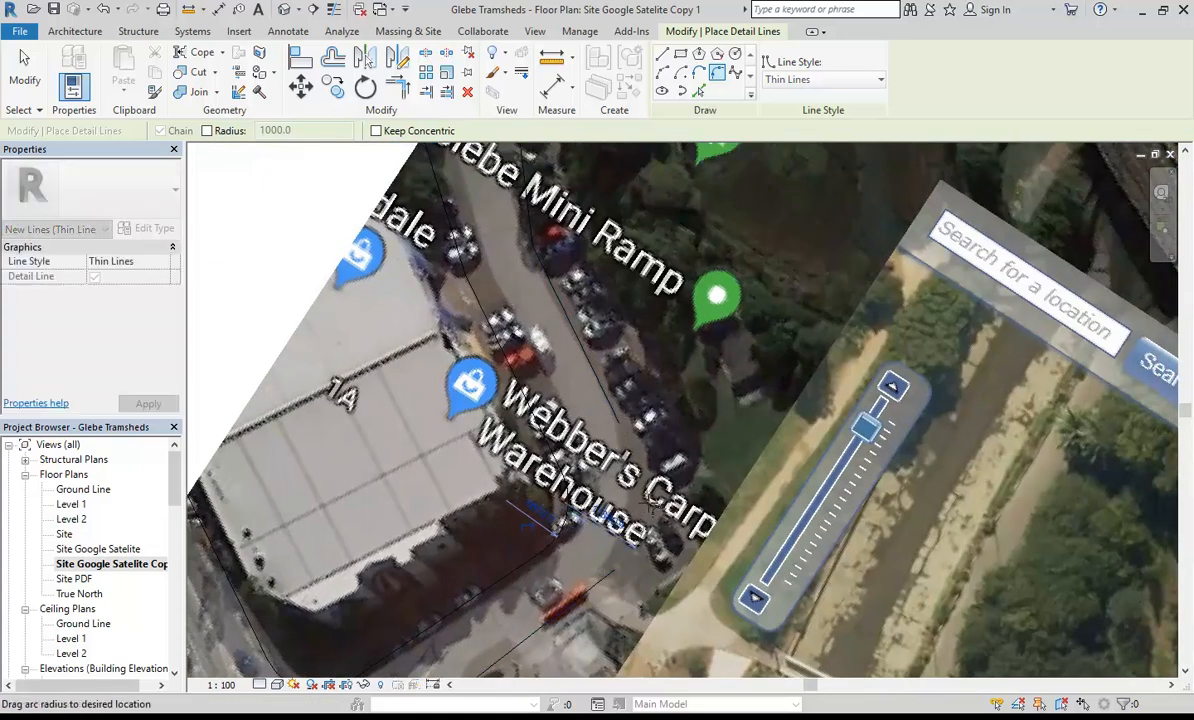
click(636, 533)
scroll(625, 447, down, 3)
scroll(665, 352, down, 1)
middle_drag(665, 352, 562, 293)
scroll(826, 230, down, 1)
middle_drag(826, 230, 690, 192)
right_click(748, 204)
click(781, 212)
scroll(800, 202, down, 3)
middle_drag(832, 184, 670, 236)
right_click(726, 204)
click(740, 216)
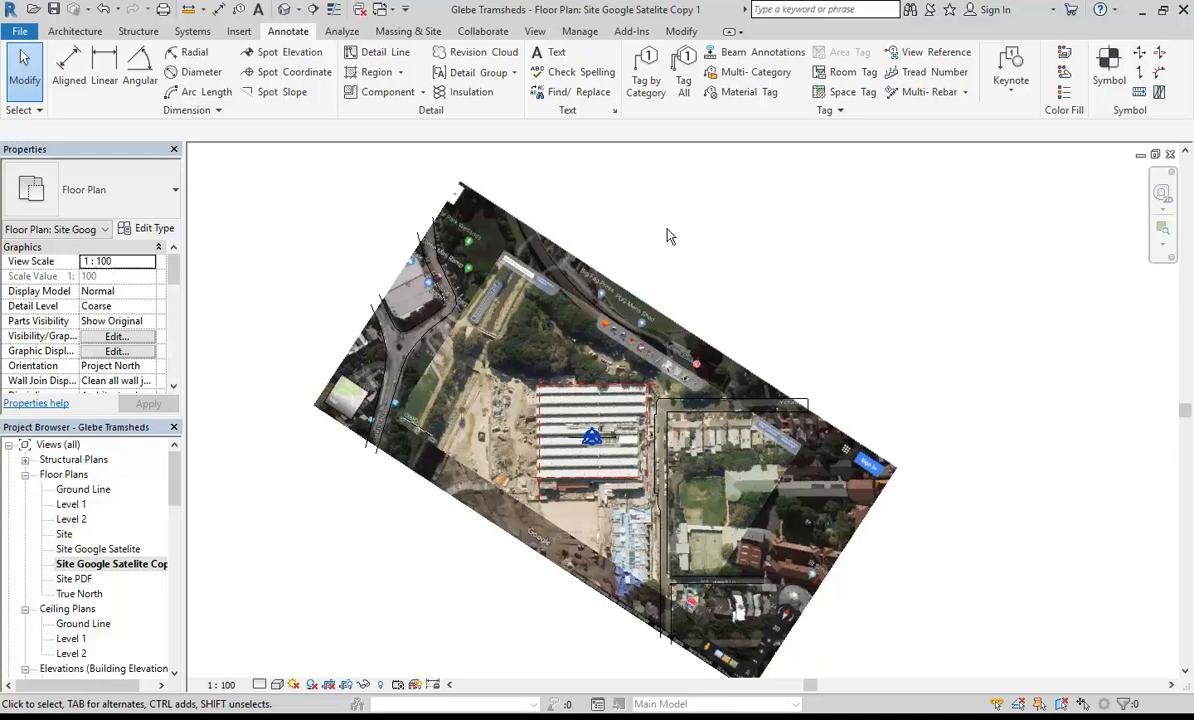
Start a toposurface and open the South elevation to check the Ground Line level's elevation.
click(406, 31)
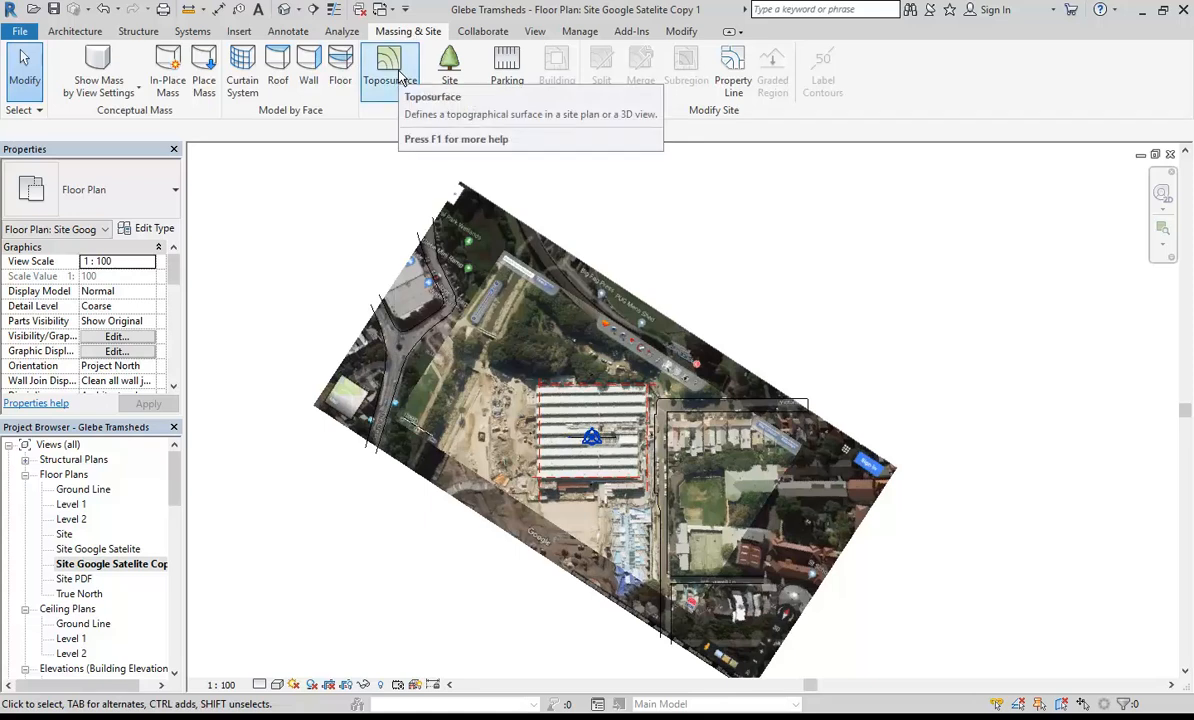
click(389, 72)
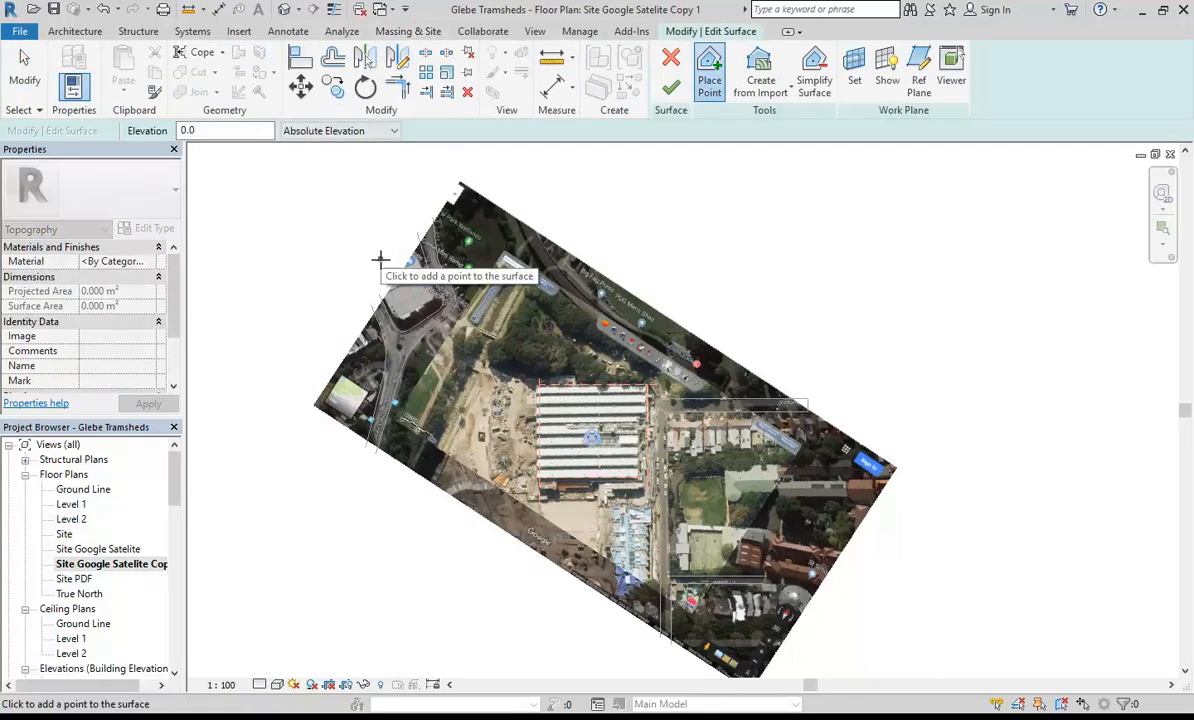
scroll(155, 475, down, 3)
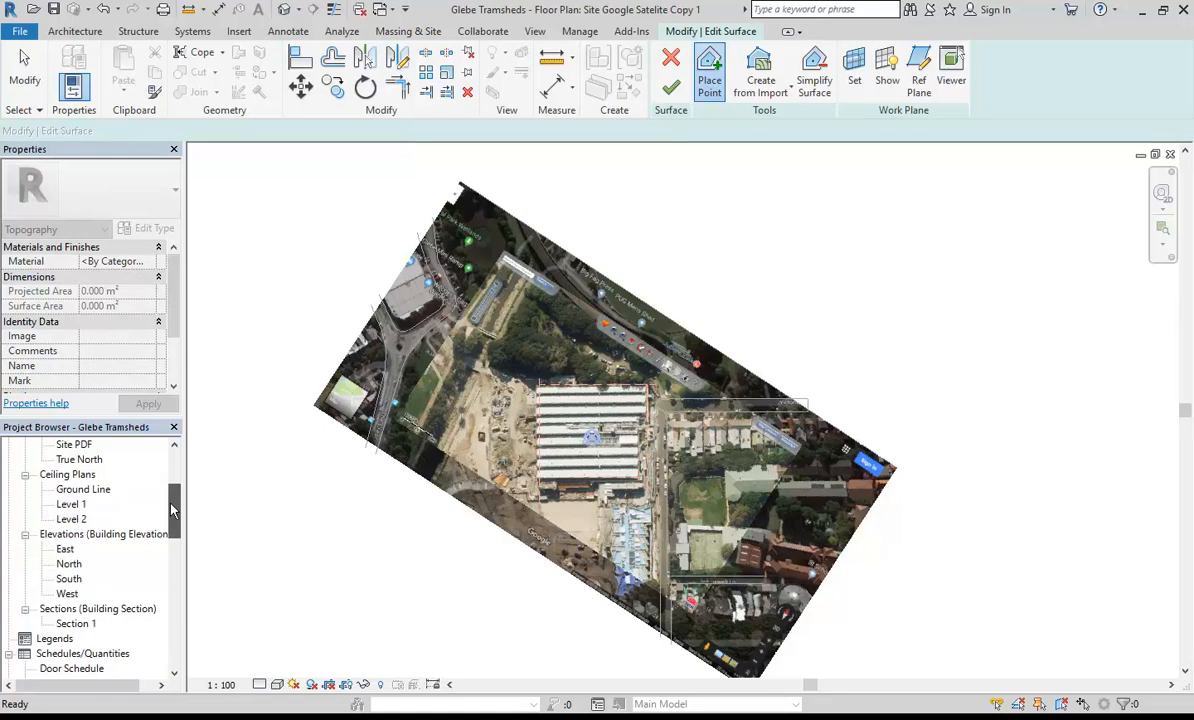
key(Escape)
double_click(68, 579)
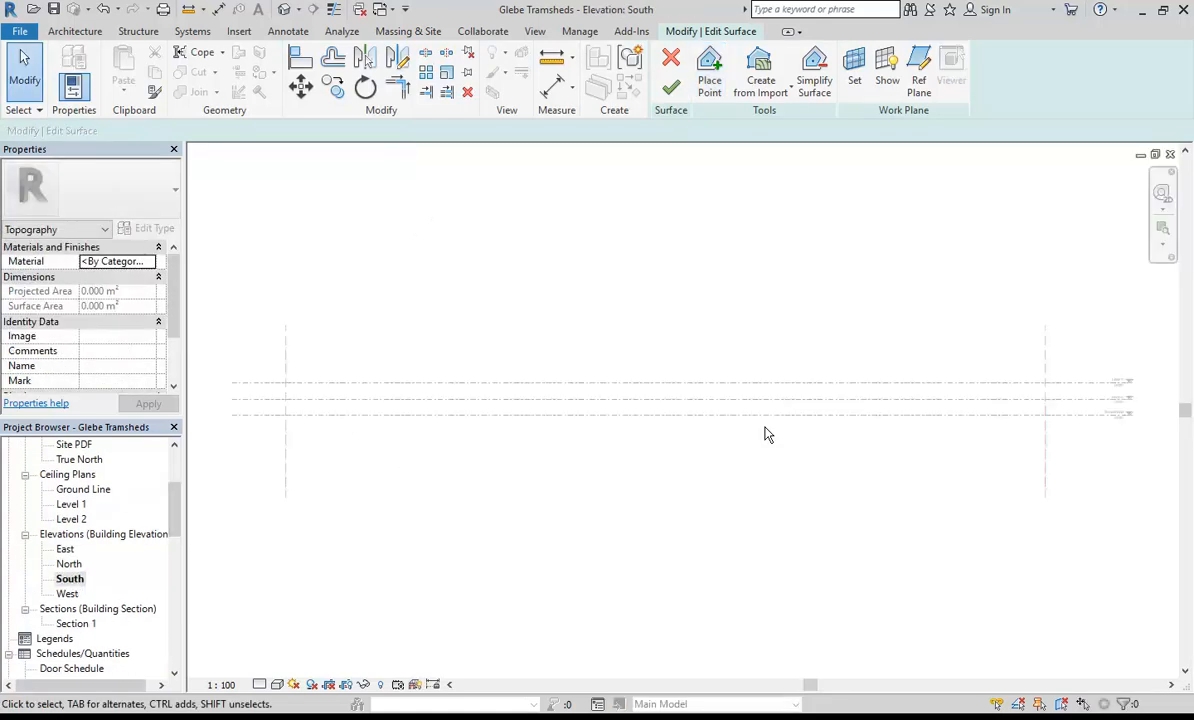
middle_drag(962, 386, 572, 404)
scroll(572, 404, up, 5)
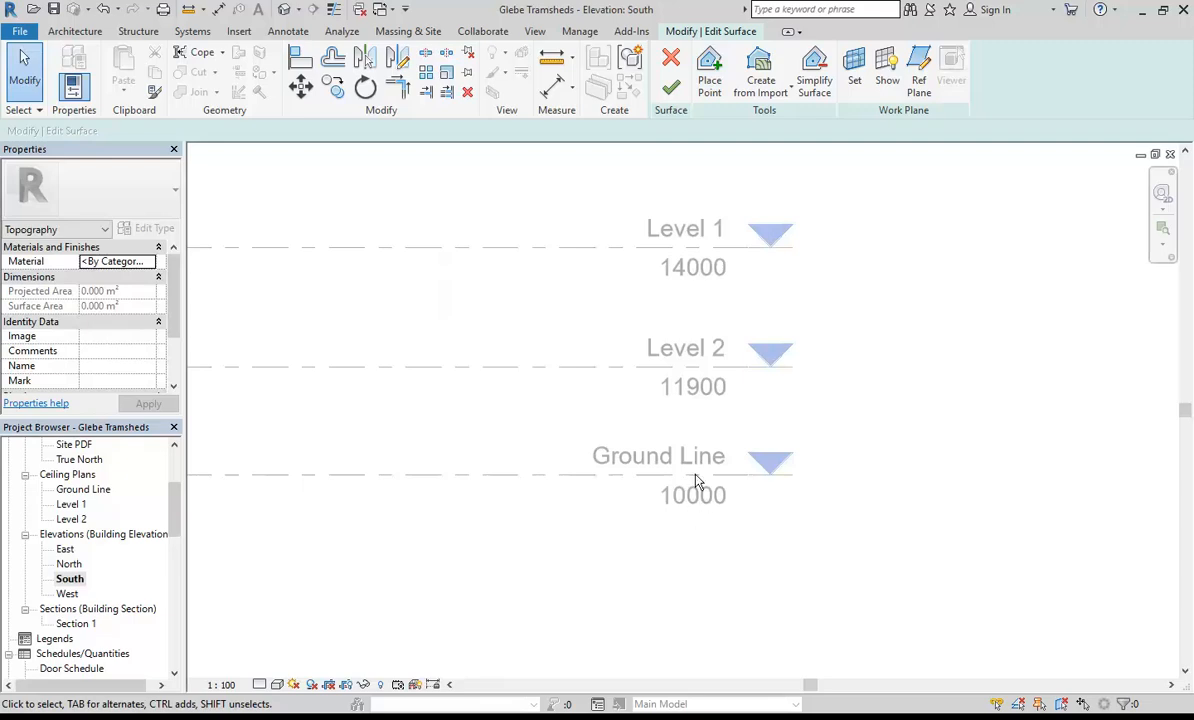
scroll(516, 480, down, 1)
middle_drag(516, 486, 682, 500)
scroll(164, 479, up, 3)
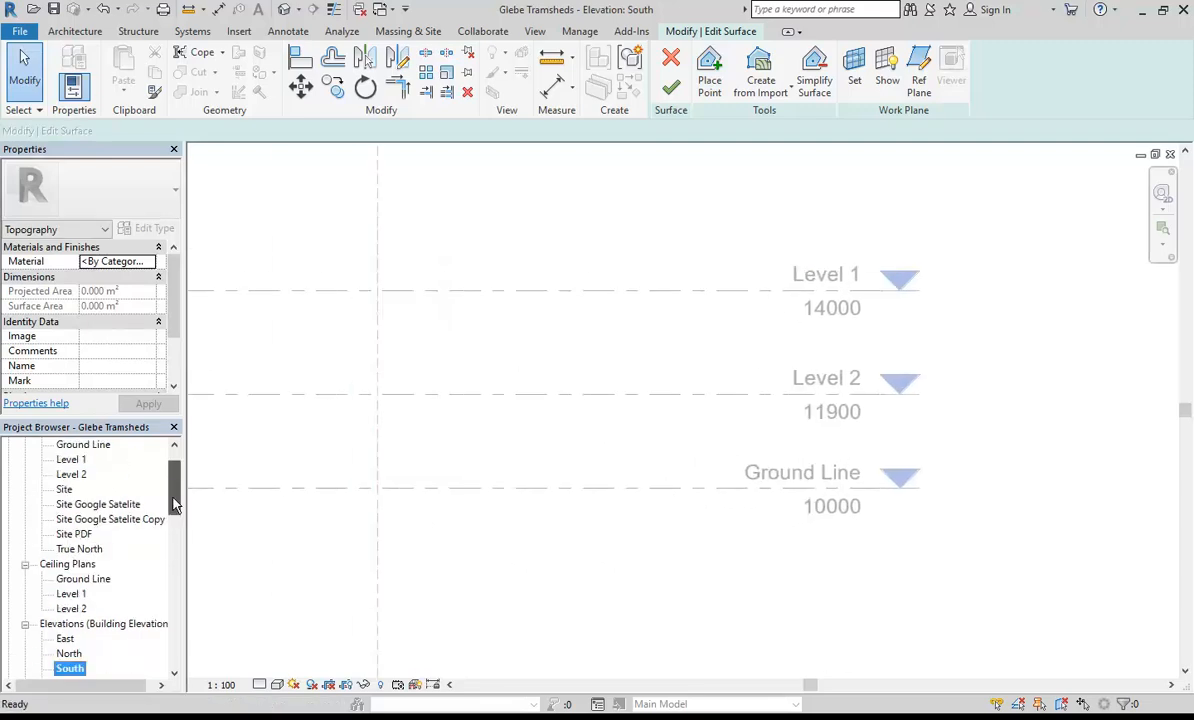
In Site Google Satelite Copy 1, place four toposurface points at absolute elevation 10000 around the whole site image and finish the surface.
click(160, 447)
double_click(100, 564)
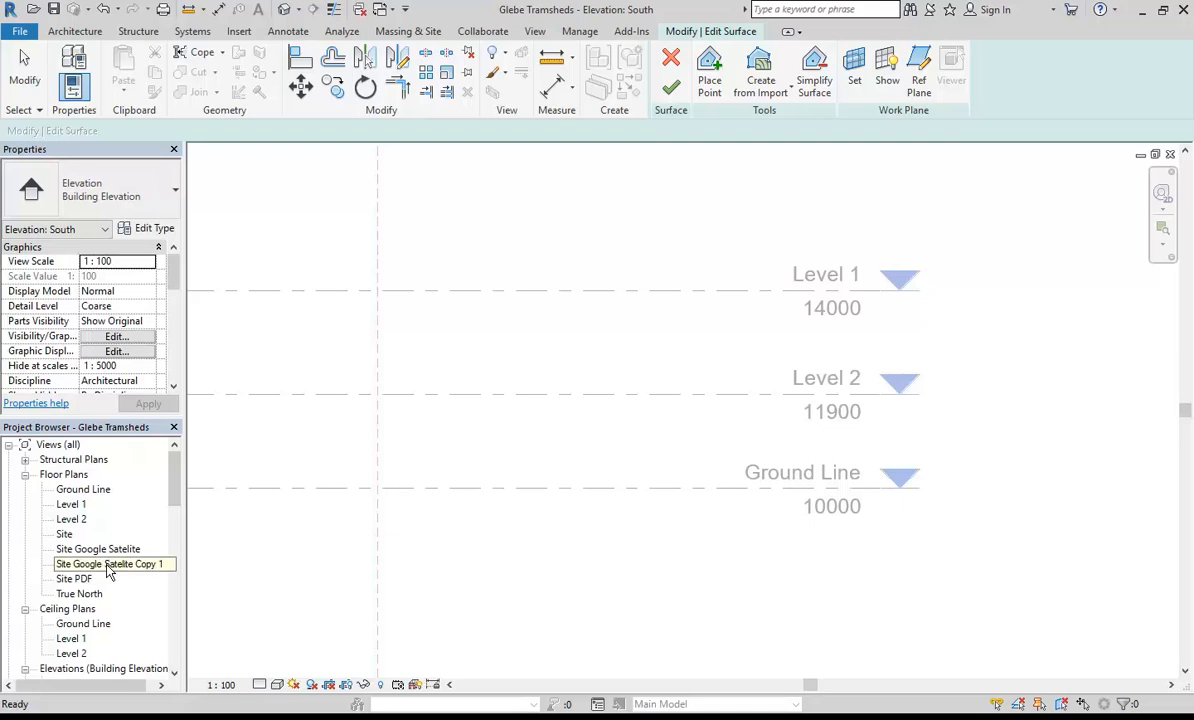
click(710, 75)
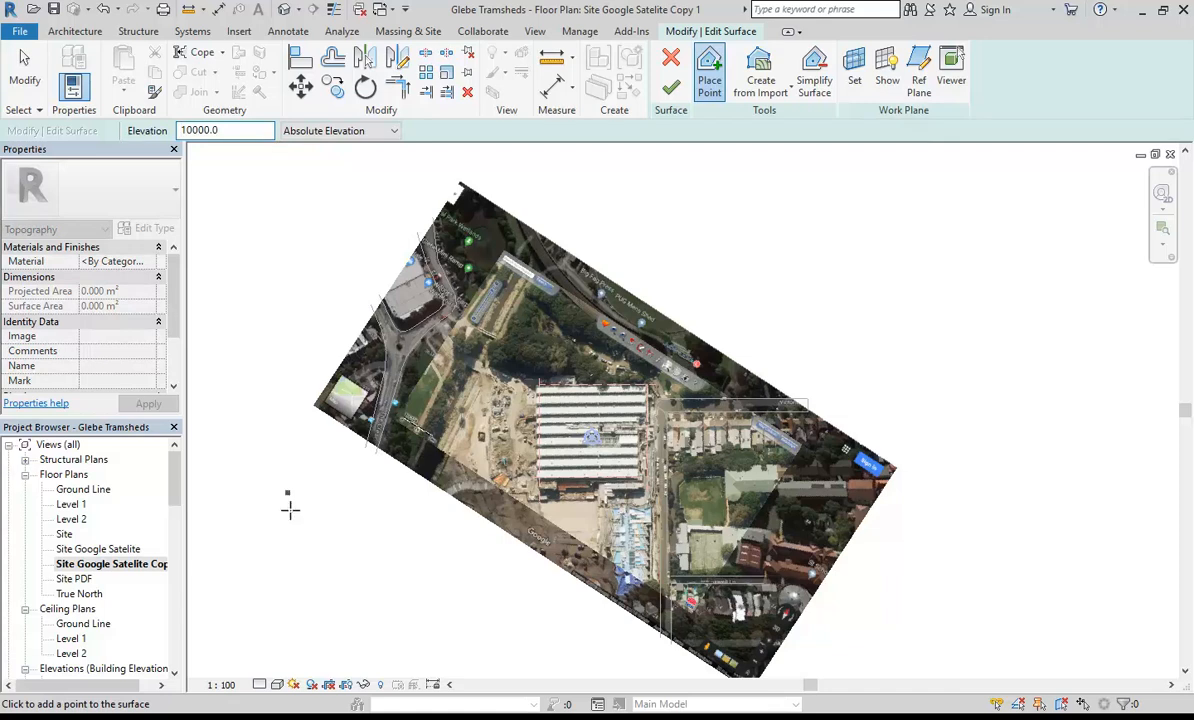
scroll(309, 220, down, 2)
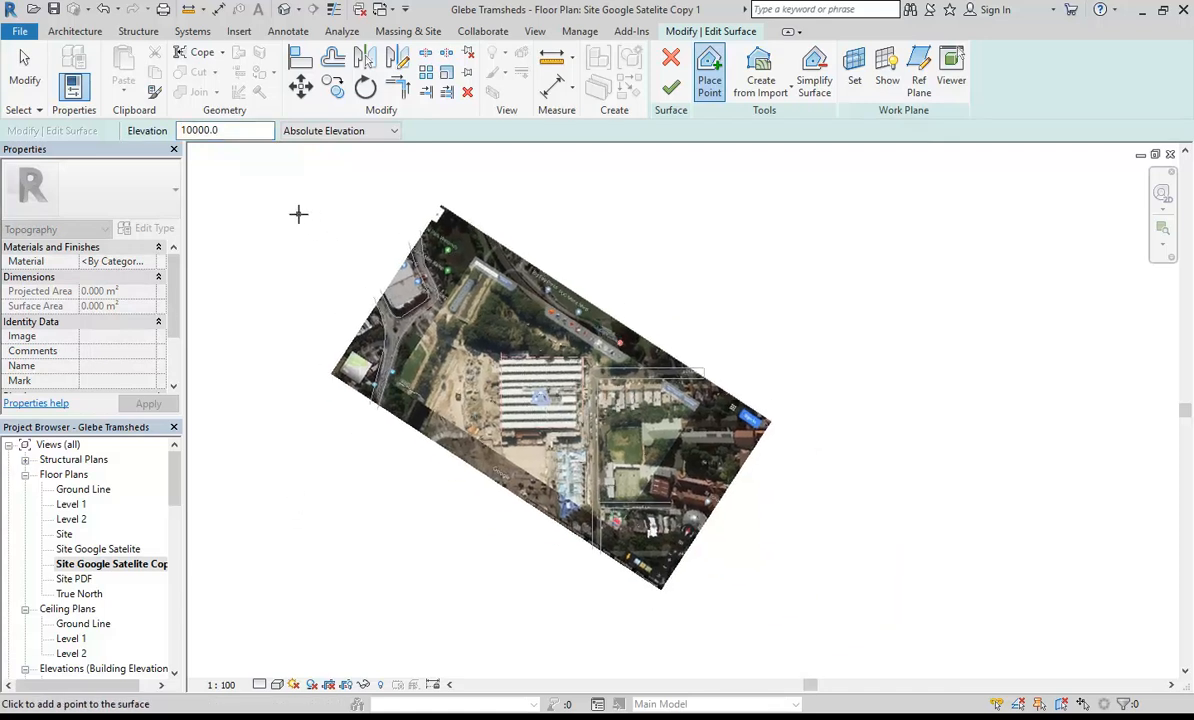
click(837, 190)
click(855, 638)
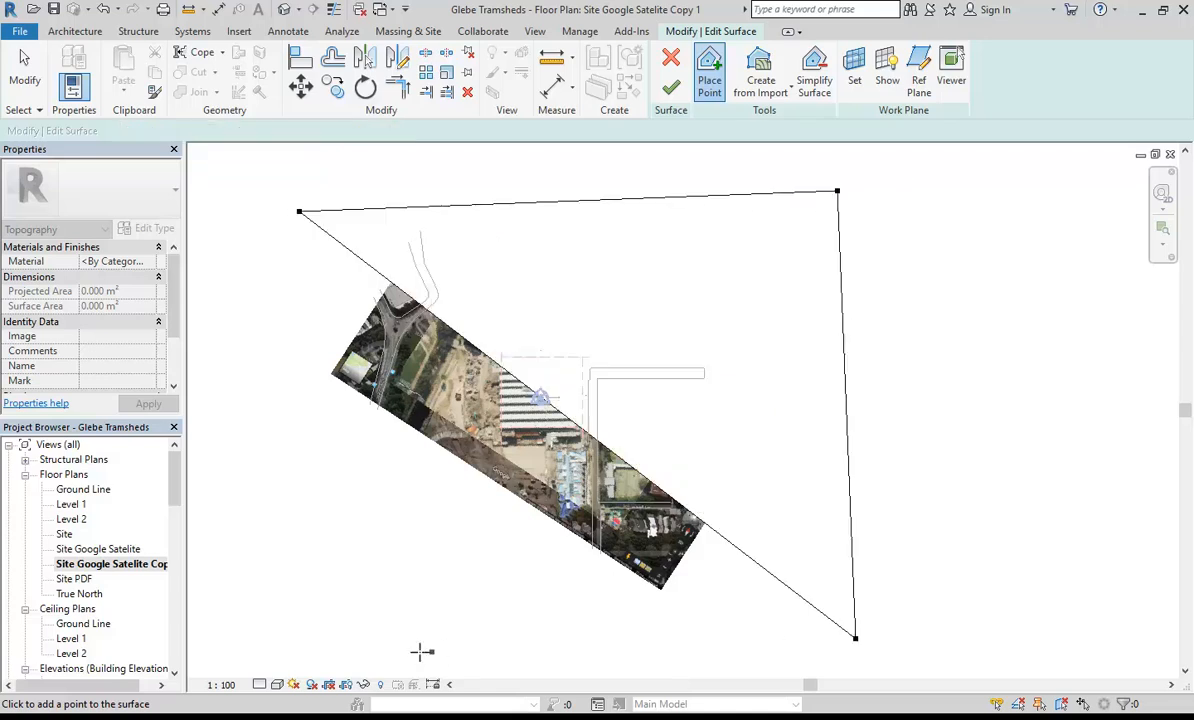
click(267, 638)
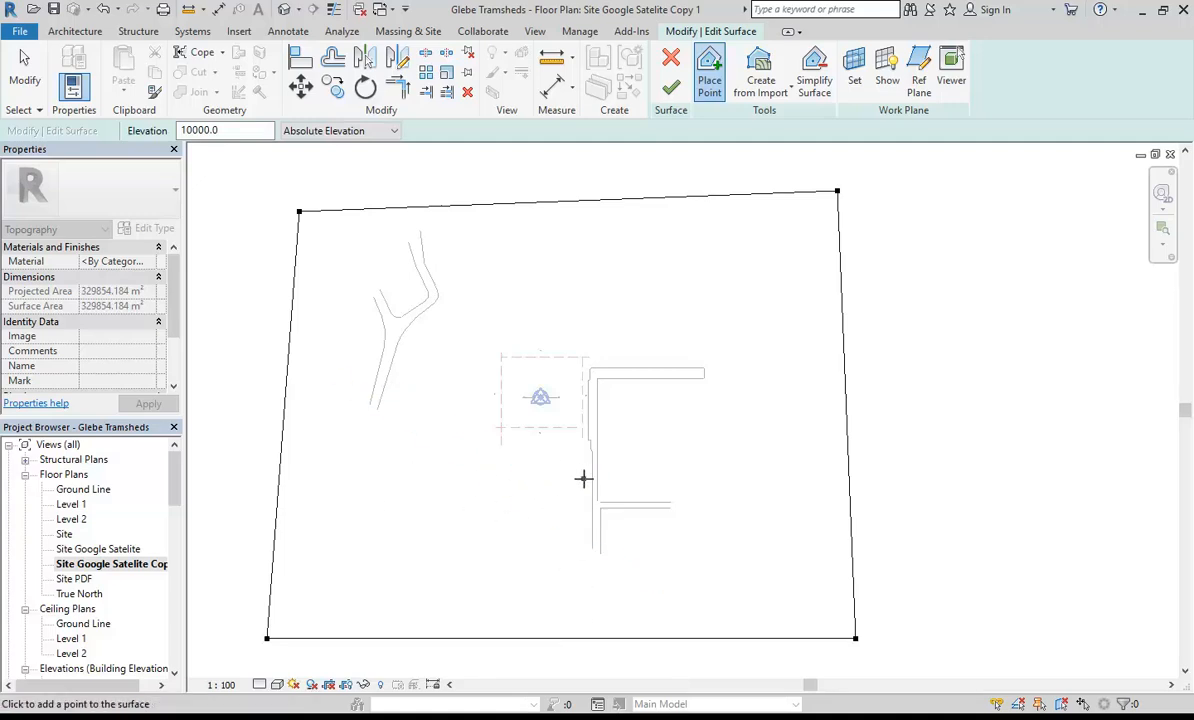
click(671, 93)
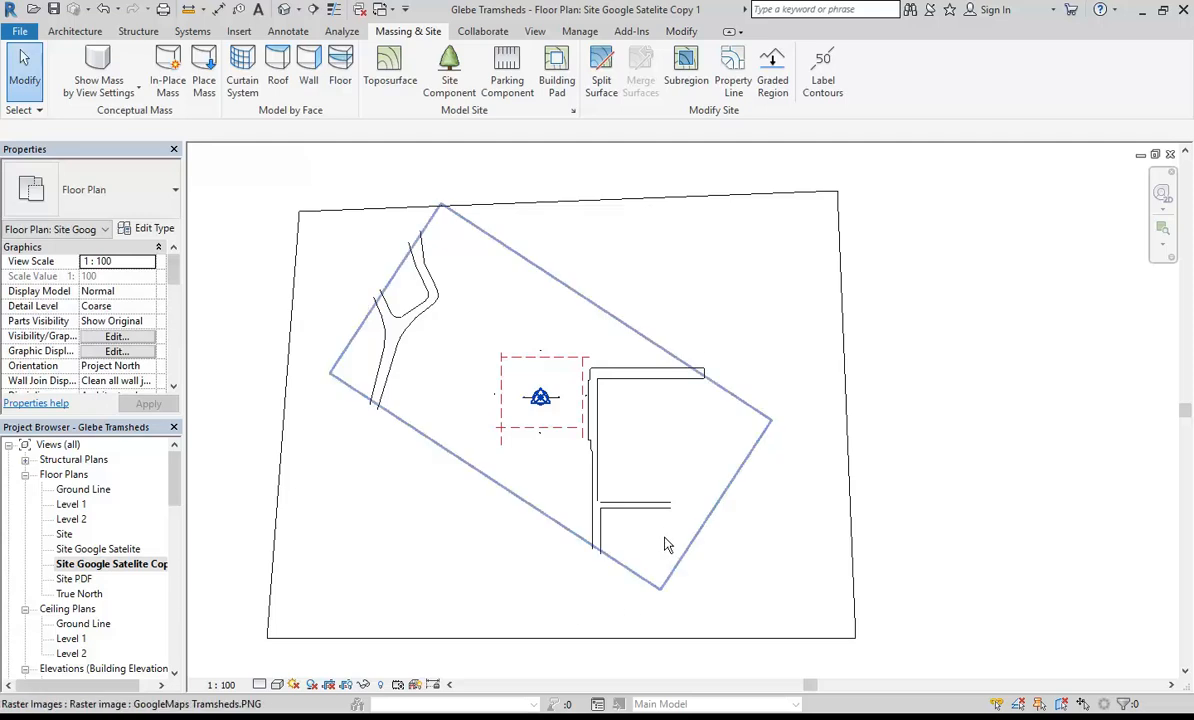
Switch the plan's visual style to Wireframe and back to Hidden Line.
scroll(645, 493, up, 6)
scroll(504, 514, down, 7)
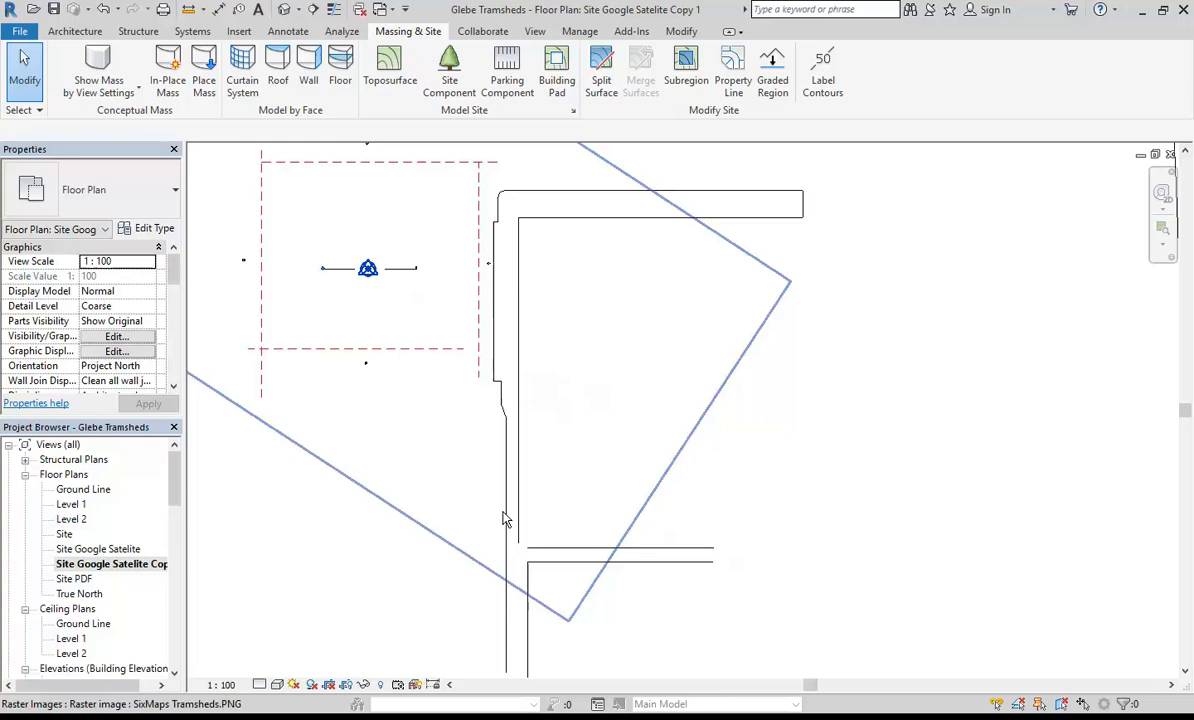
click(277, 685)
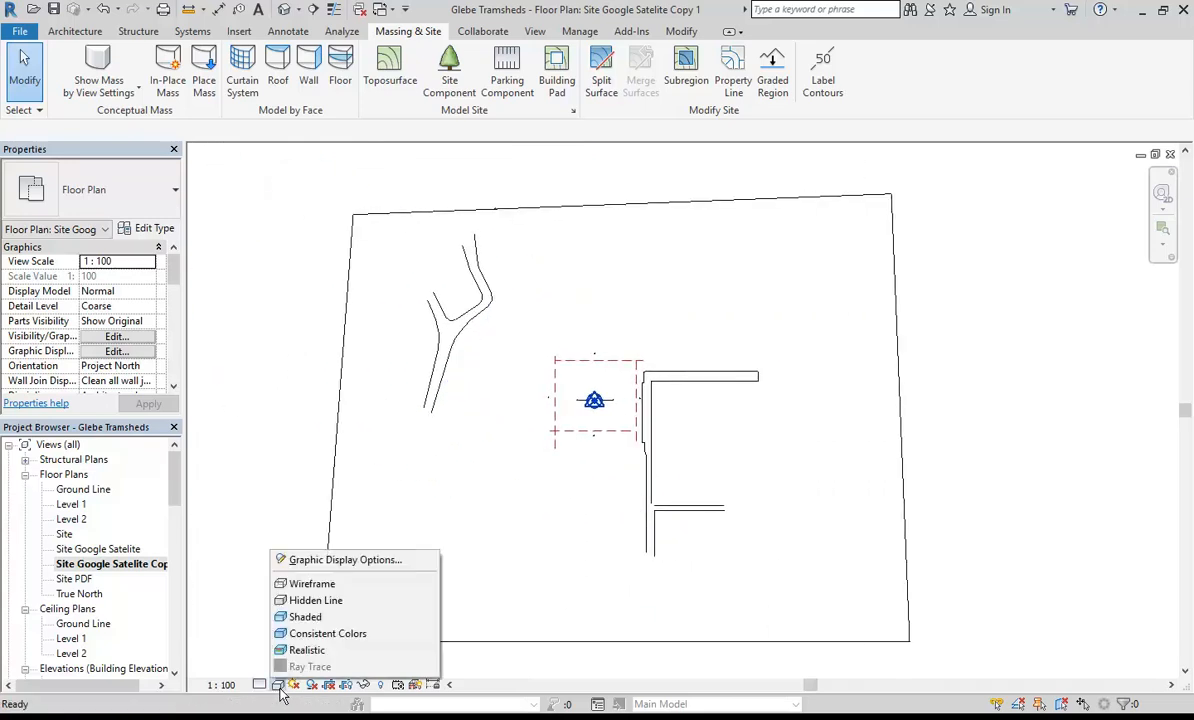
click(318, 584)
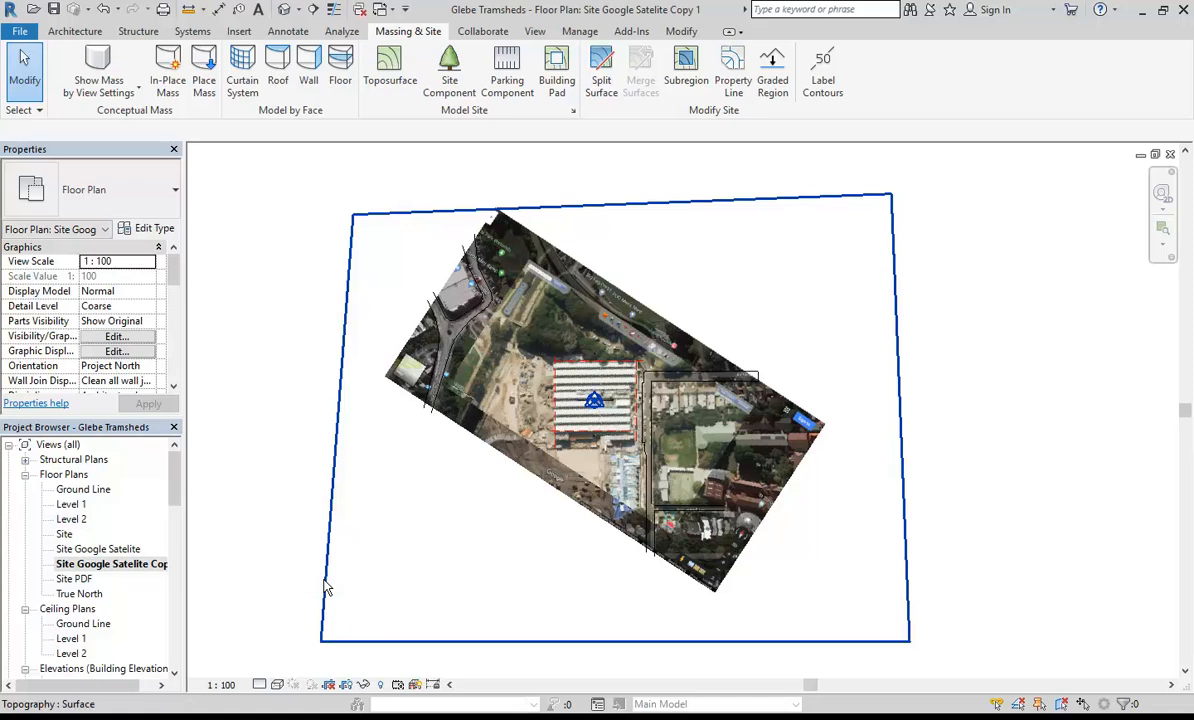
click(277, 685)
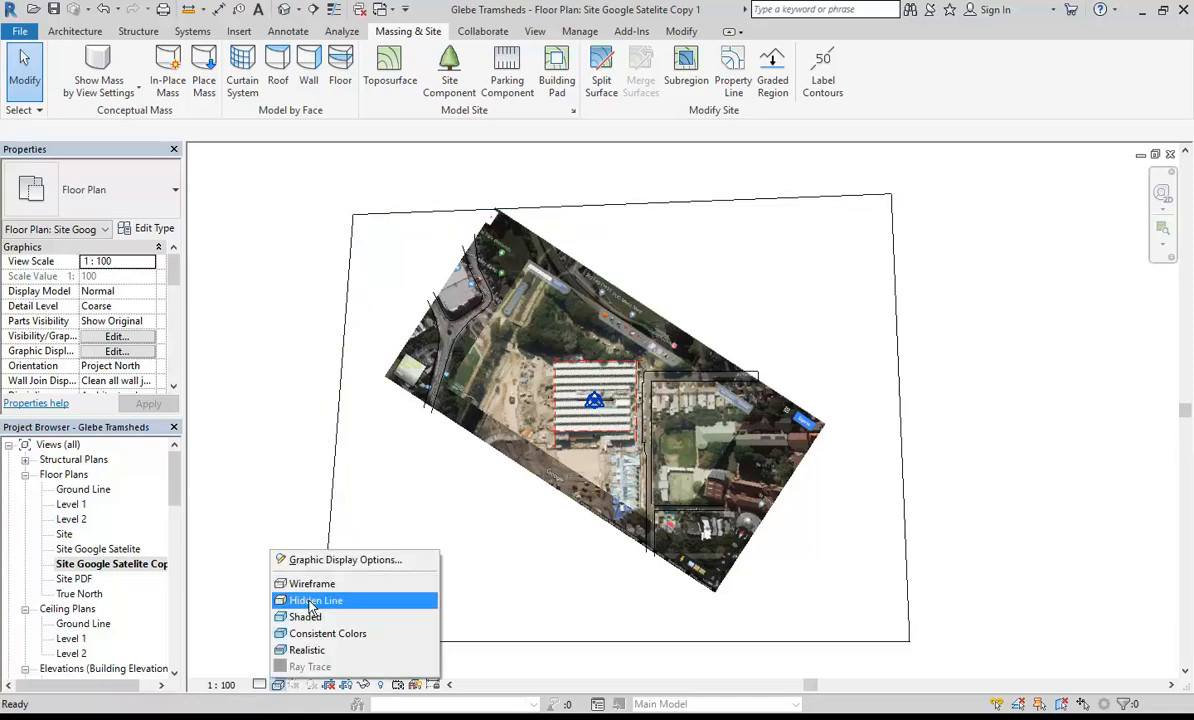
click(312, 601)
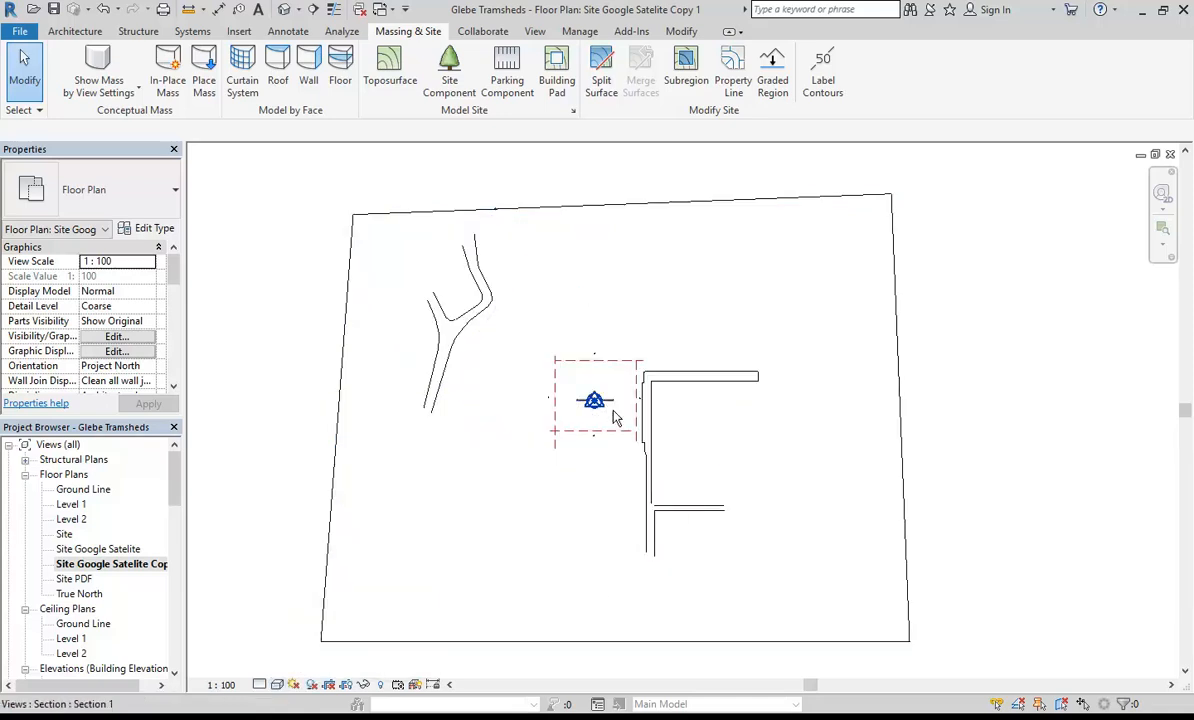
Set the plan's visual style to Wireframe to show the satellite image at the Maxwell Ln junction.
scroll(567, 496, up, 5)
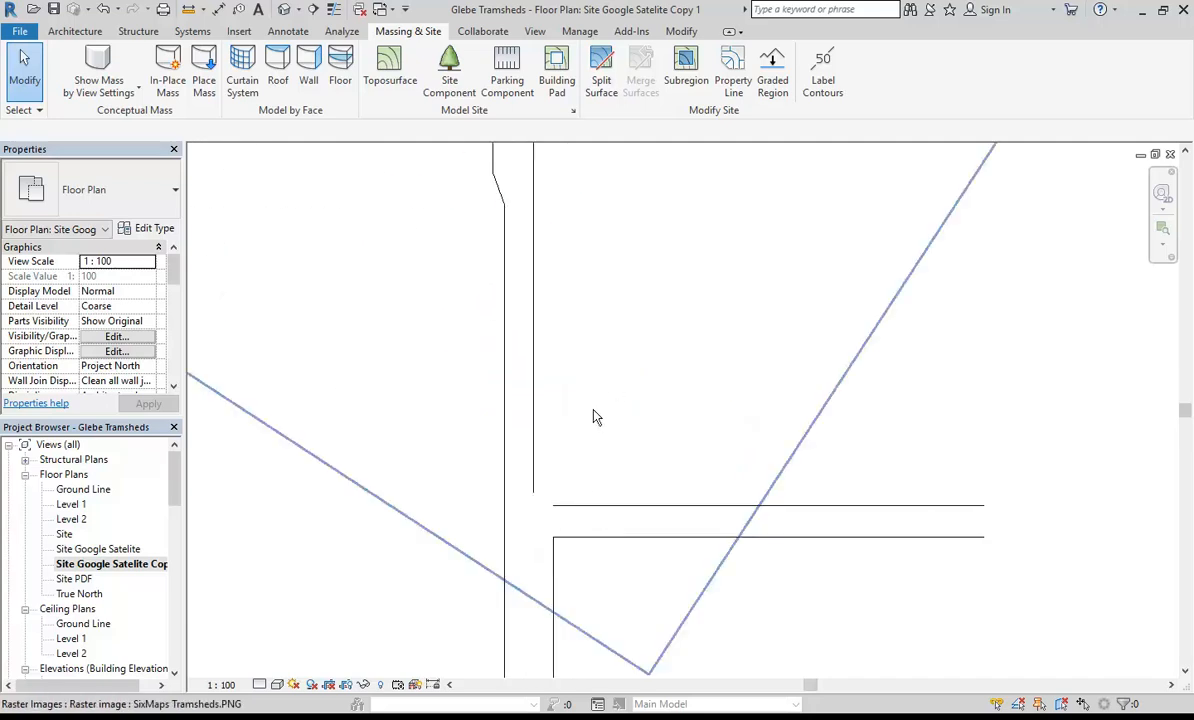
middle_drag(596, 413, 694, 391)
click(276, 688)
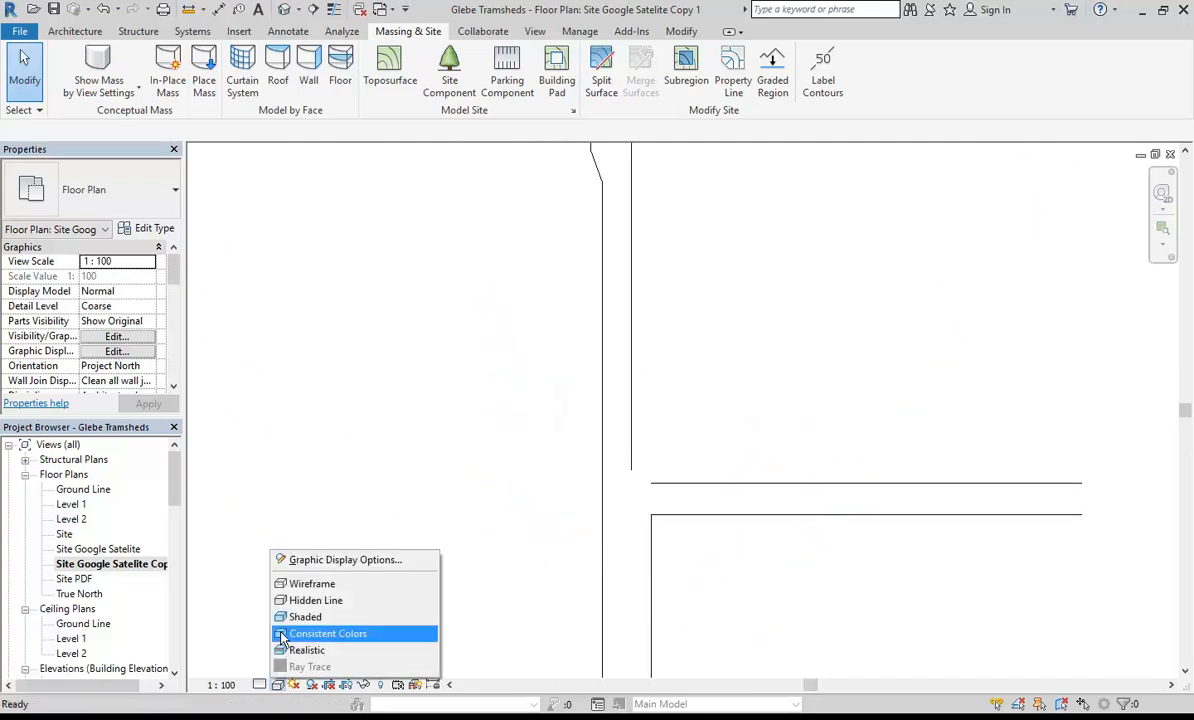
click(270, 549)
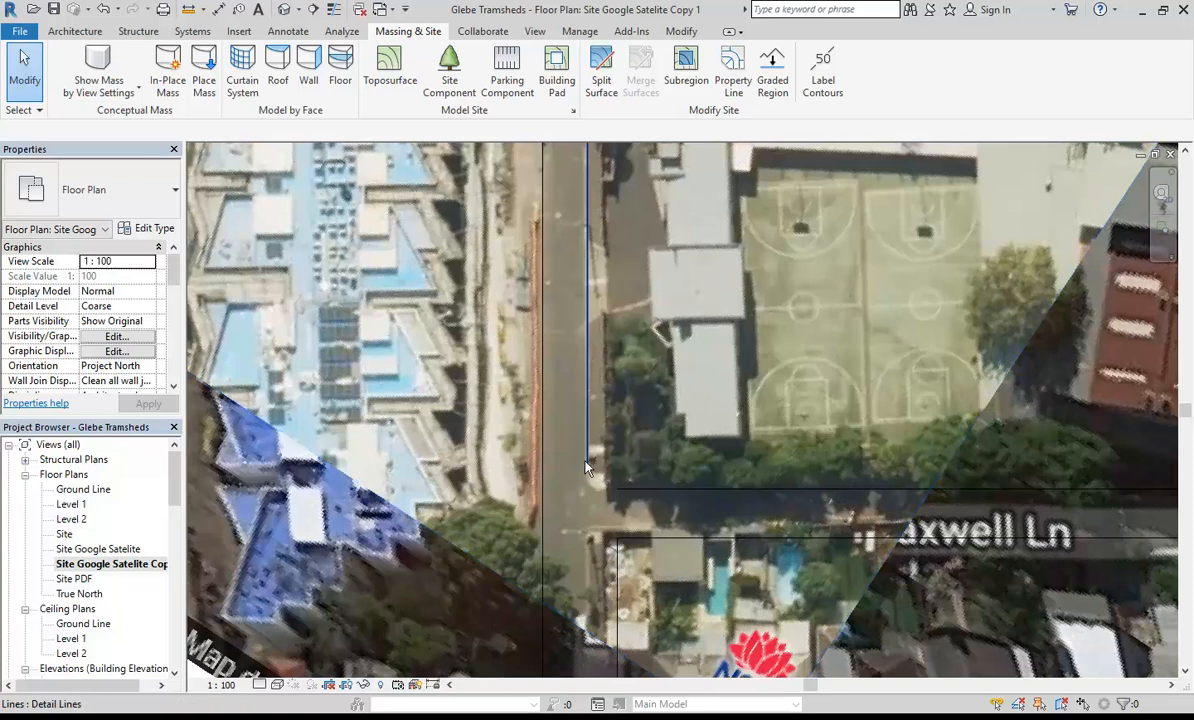
Add a fillet arc detail line between the main road's east edge and Maxwell Ln's north edge, then leave the command.
click(290, 31)
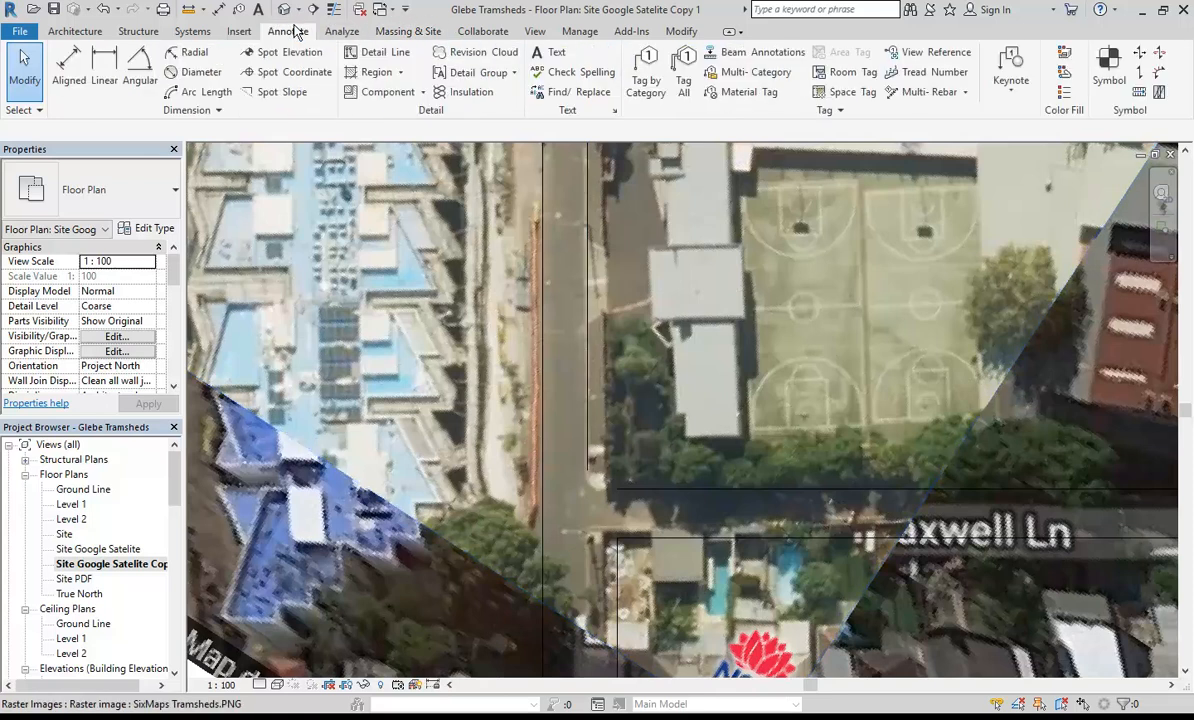
click(368, 56)
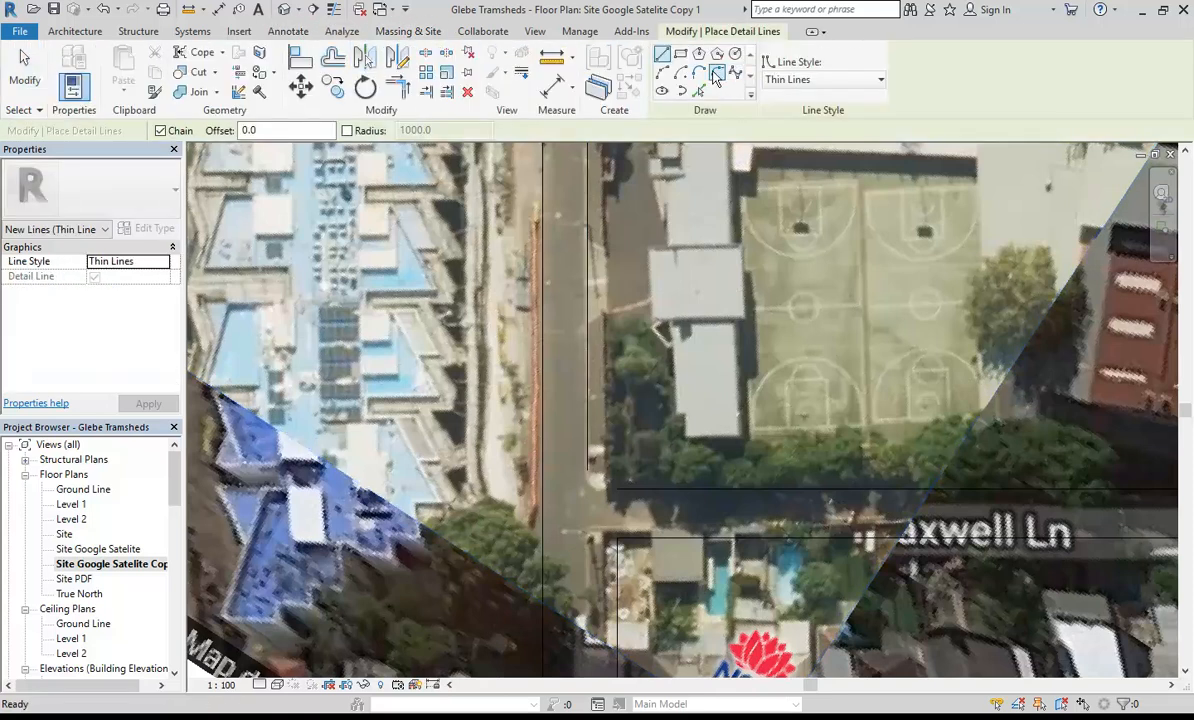
click(716, 74)
scroll(608, 368, up, 3)
click(525, 443)
click(582, 485)
scroll(552, 473, up, 2)
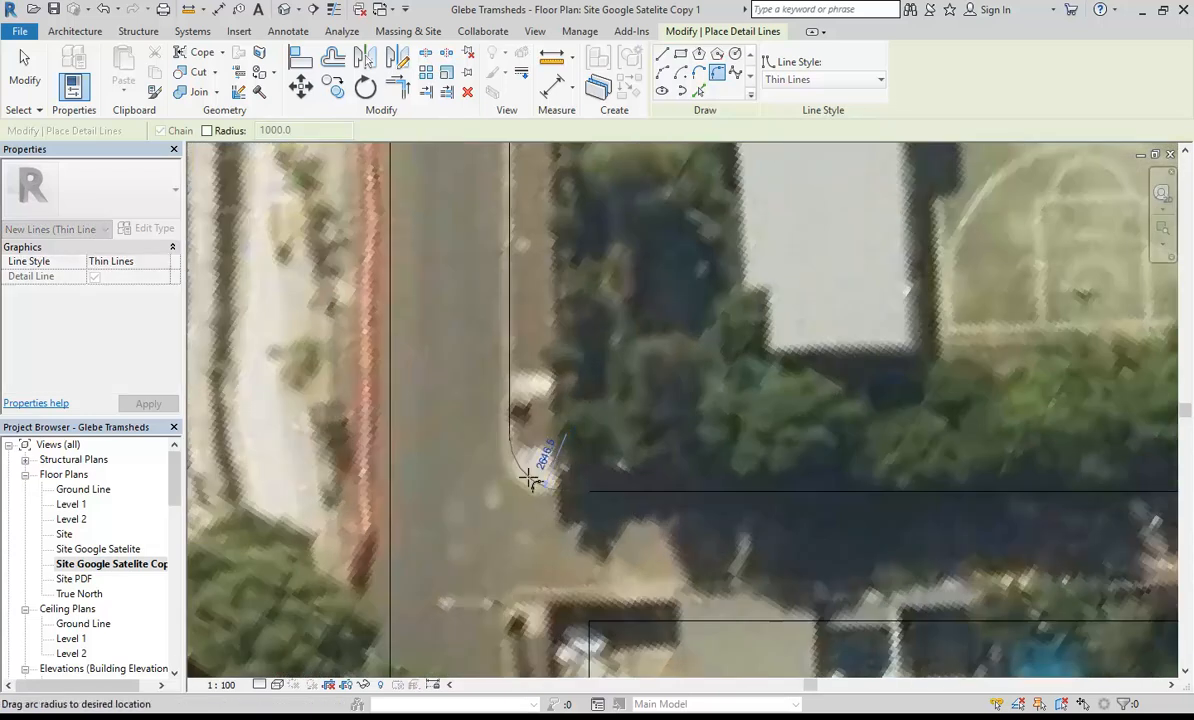
click(527, 479)
scroll(526, 430, down, 2)
key(Escape)
key(Escape)
scroll(526, 428, down, 2)
middle_drag(527, 428, 620, 409)
scroll(578, 374, down, 4)
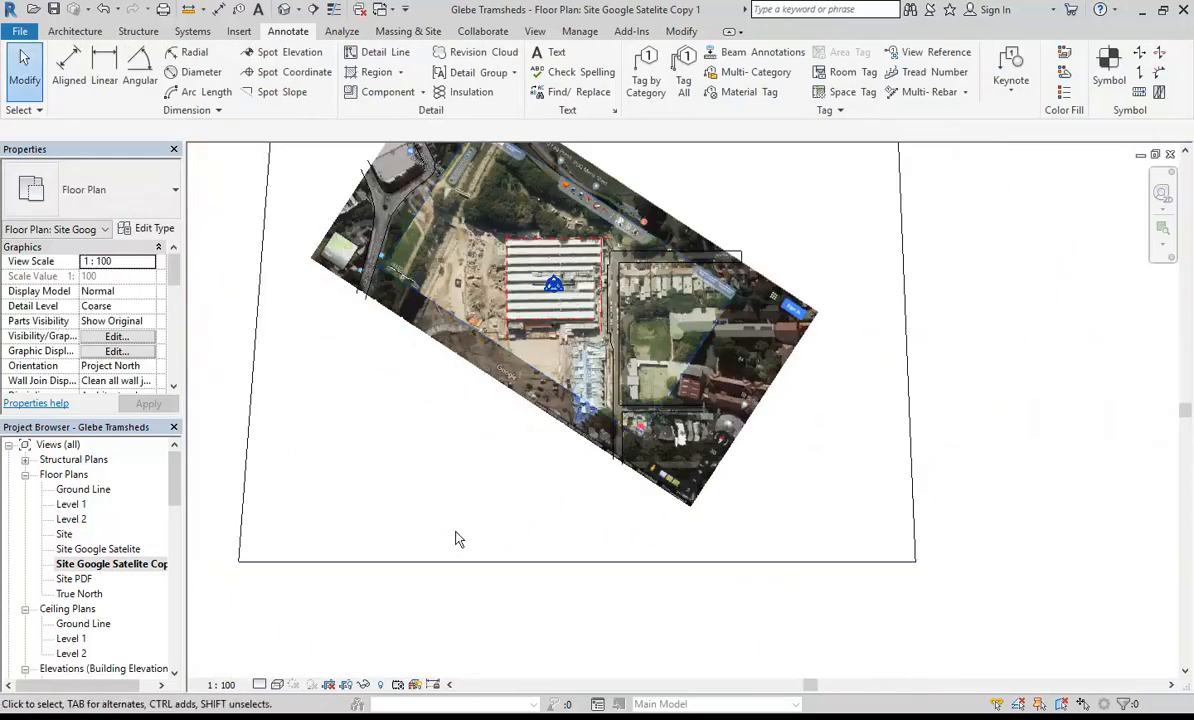
Set the plan's visual style back to Hidden Line and save the project.
click(276, 686)
click(302, 600)
middle_drag(540, 351, 577, 471)
middle_drag(523, 542, 583, 490)
scroll(553, 479, down, 1)
click(54, 11)
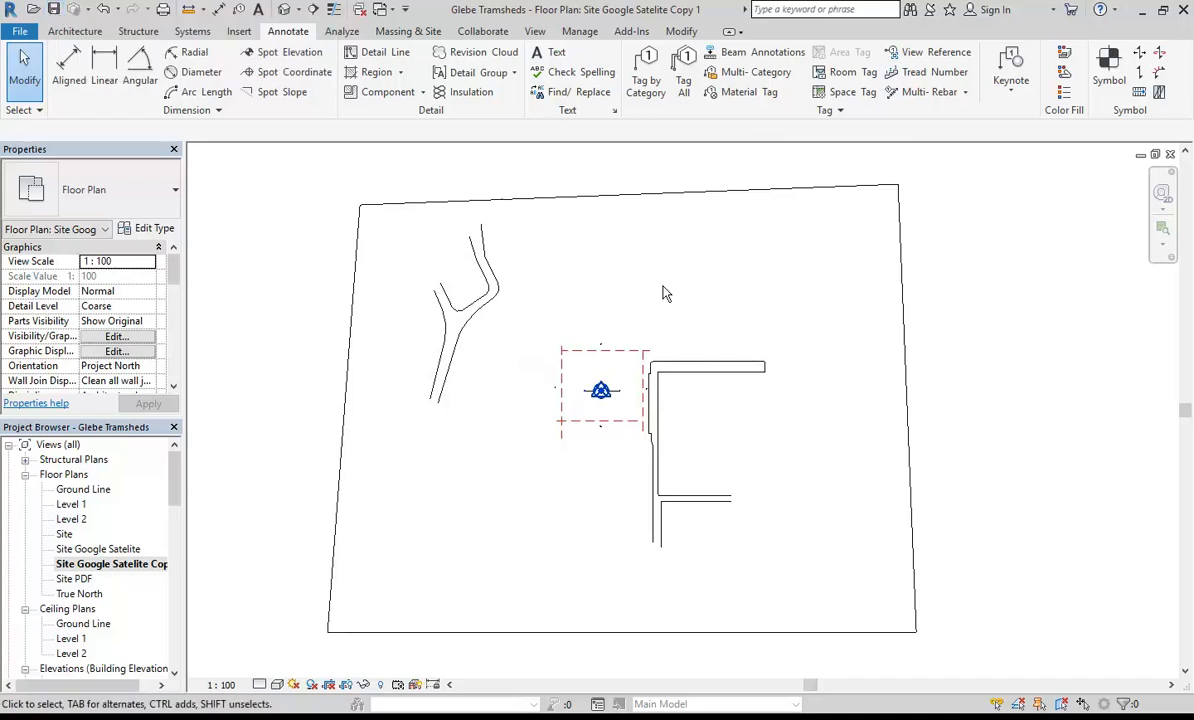
Start a subregion with Pick Lines and pick the chain of detail lines around the northern road and down the main road's east edge.
click(402, 32)
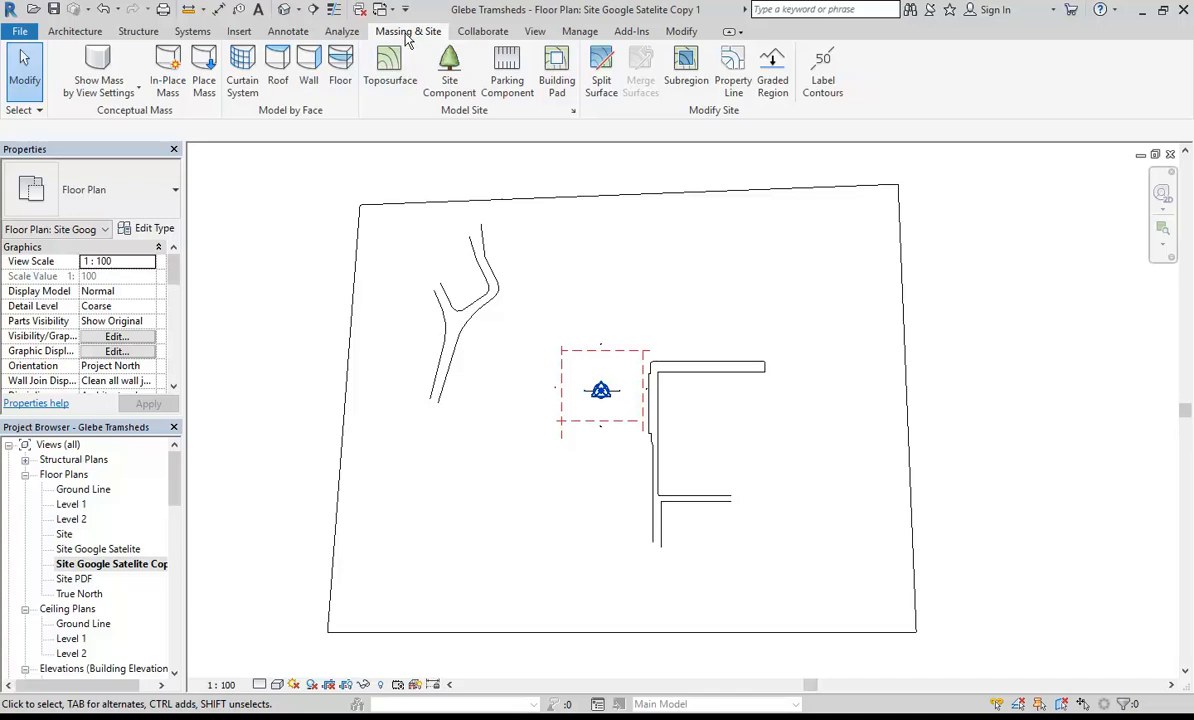
click(692, 80)
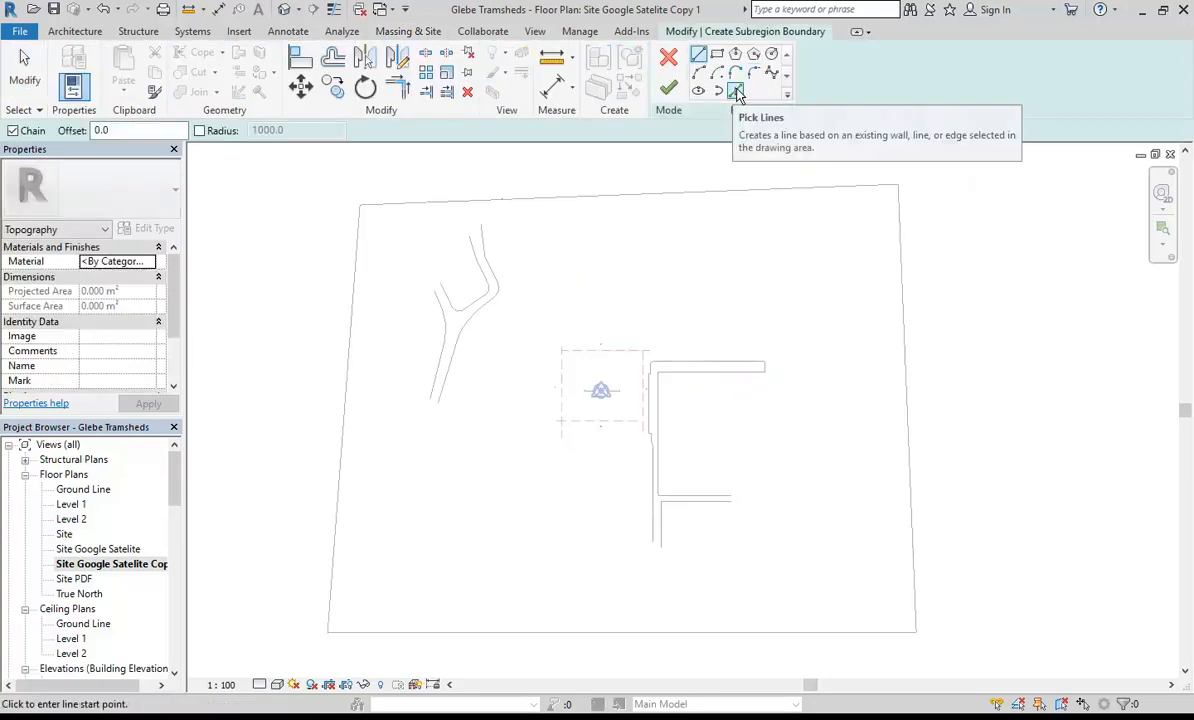
click(736, 91)
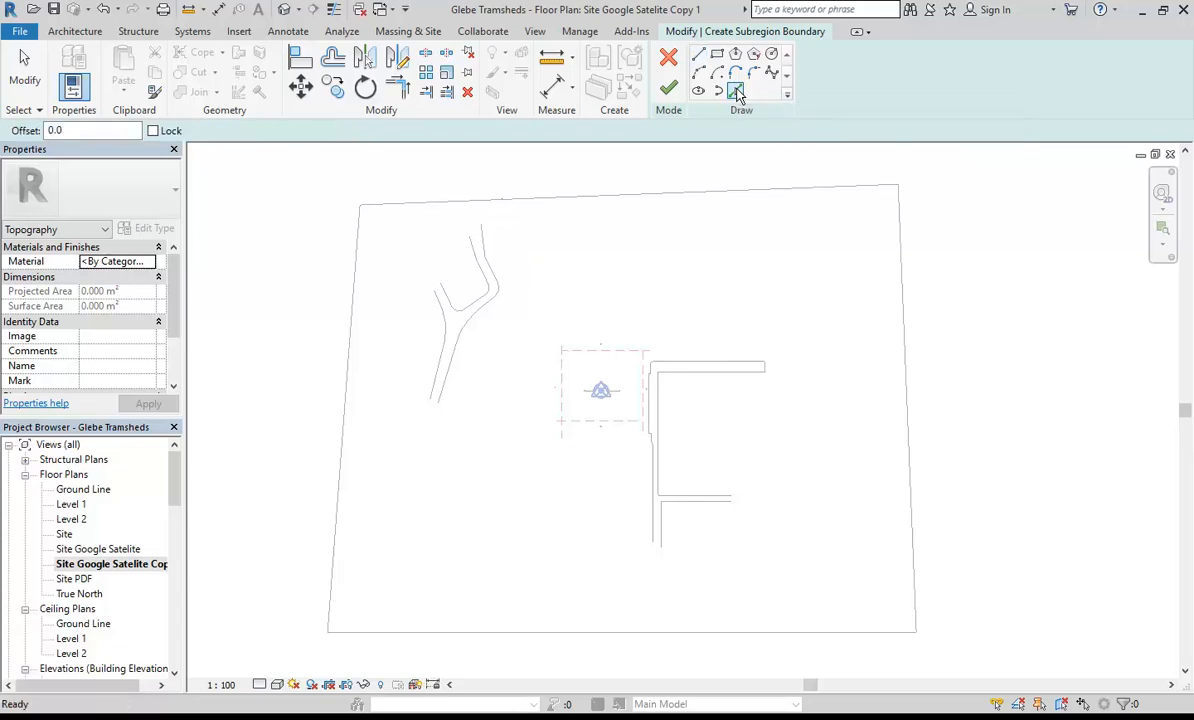
scroll(698, 419, up, 5)
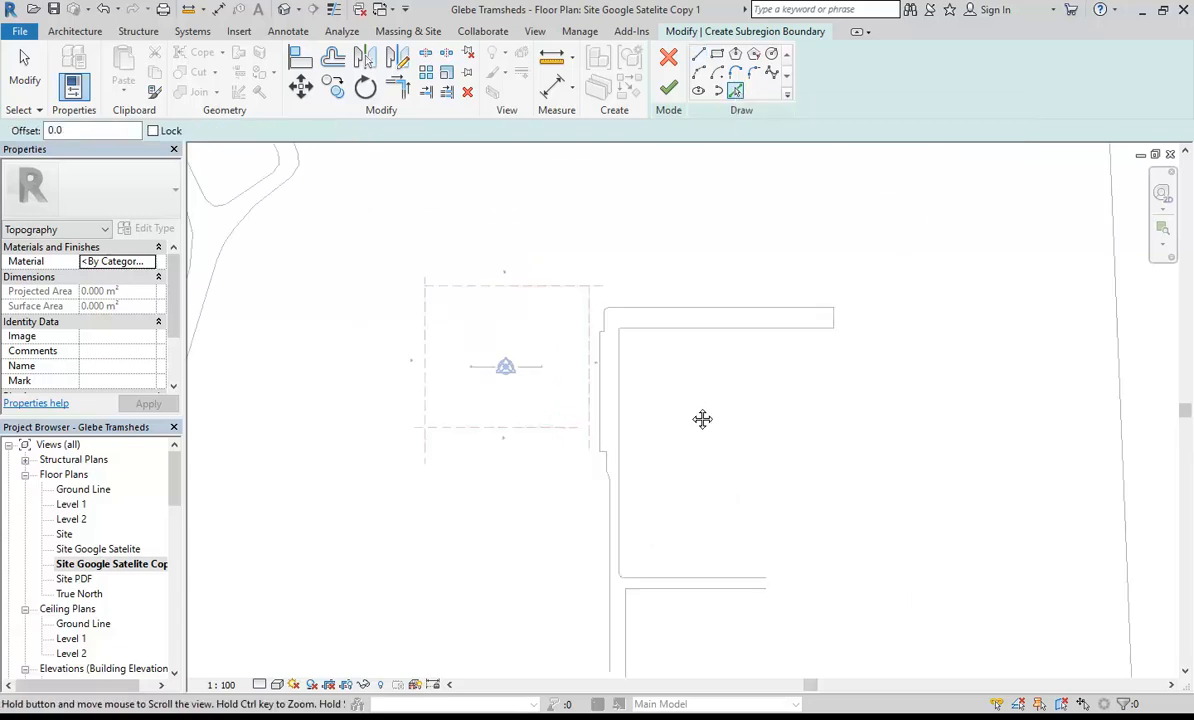
middle_drag(670, 329, 666, 327)
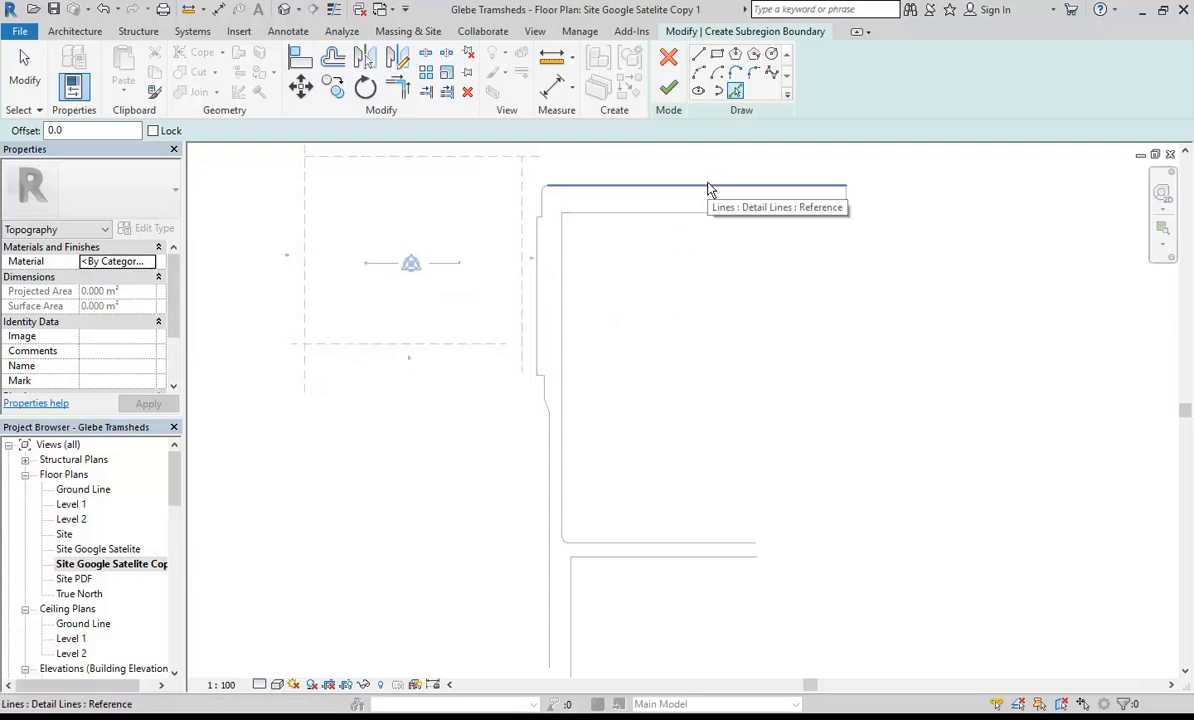
key(Tab)
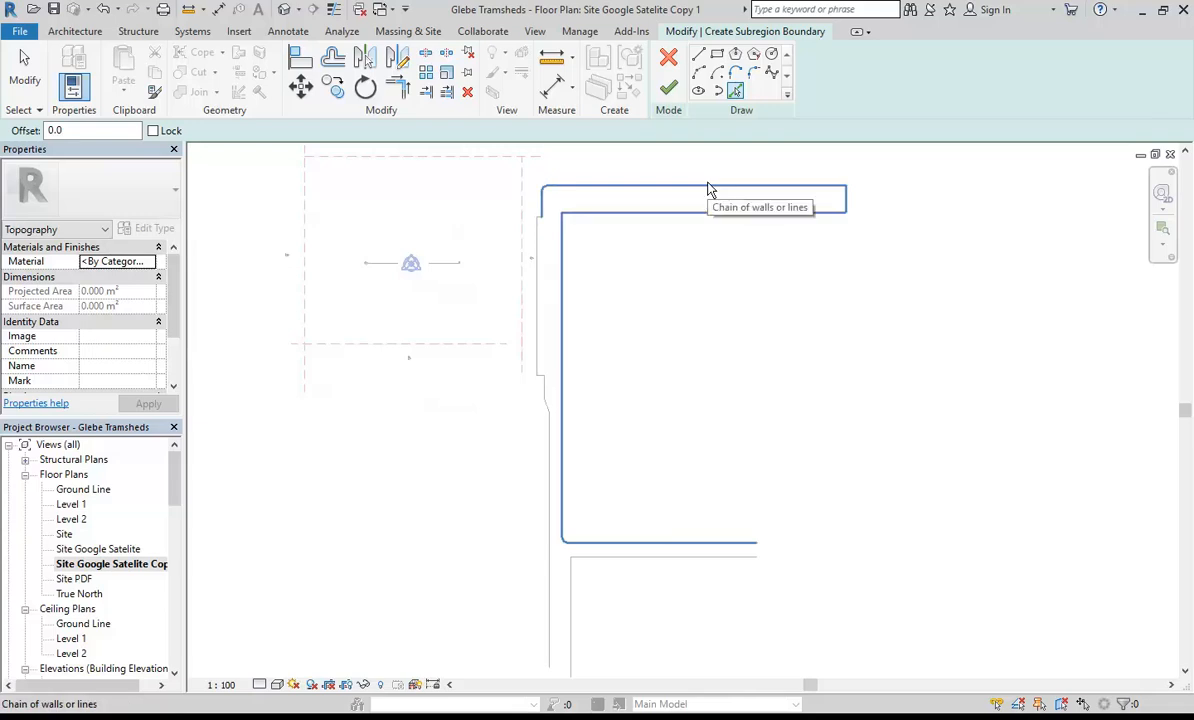
scroll(530, 197, up, 5)
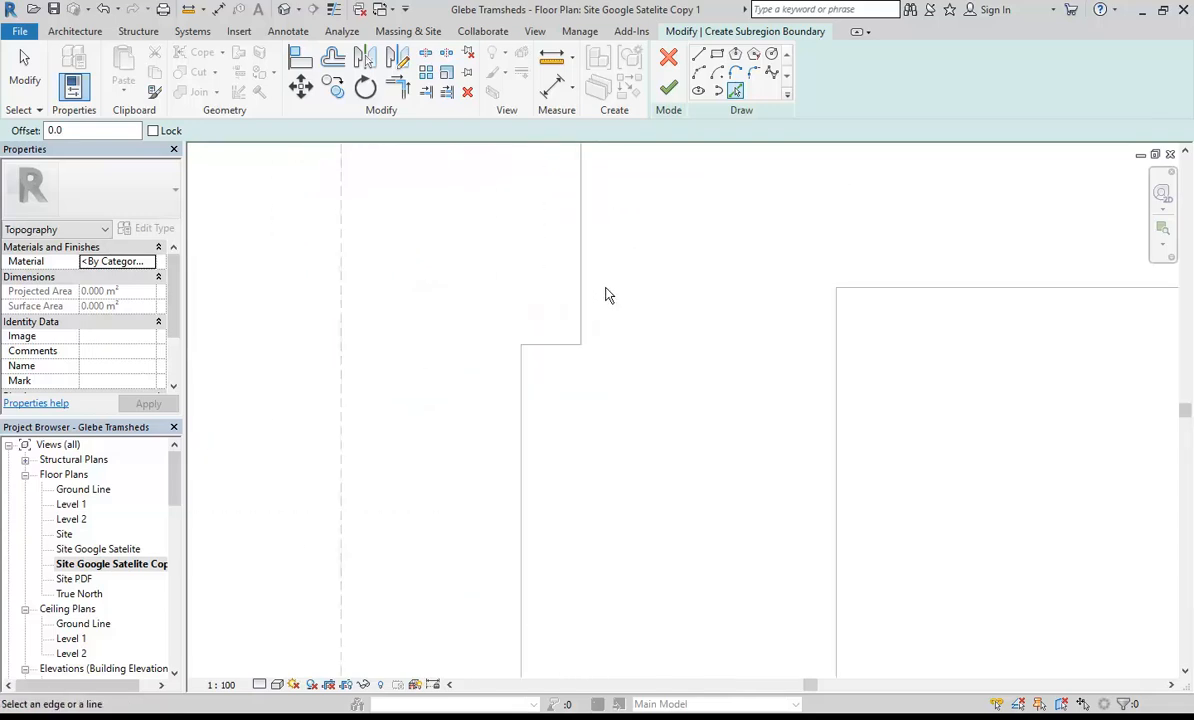
scroll(554, 376, up, 3)
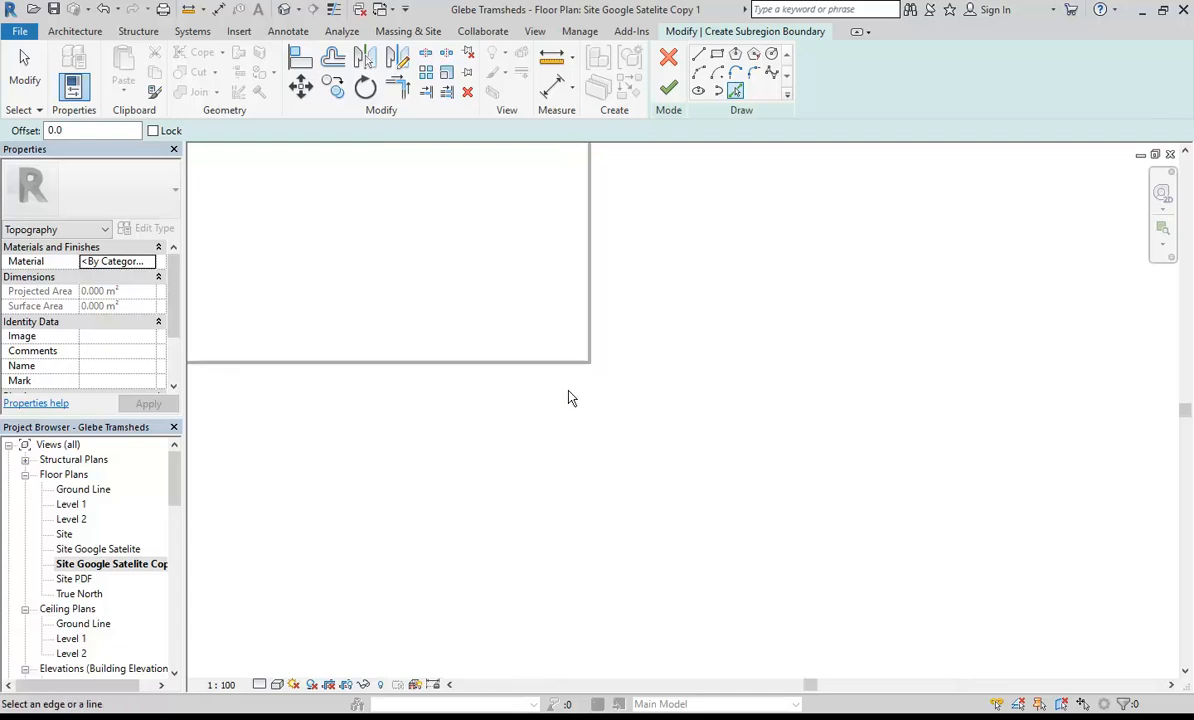
scroll(583, 370, down, 5)
middle_drag(578, 371, 589, 309)
scroll(640, 290, down, 2)
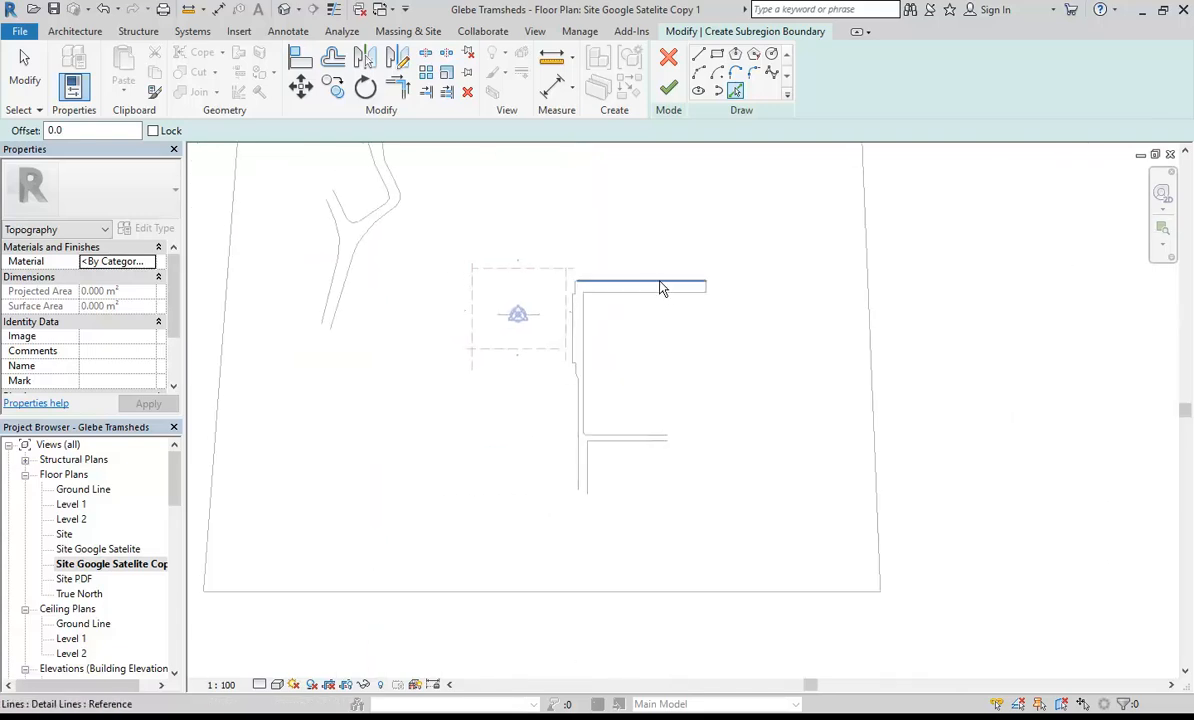
key(Tab)
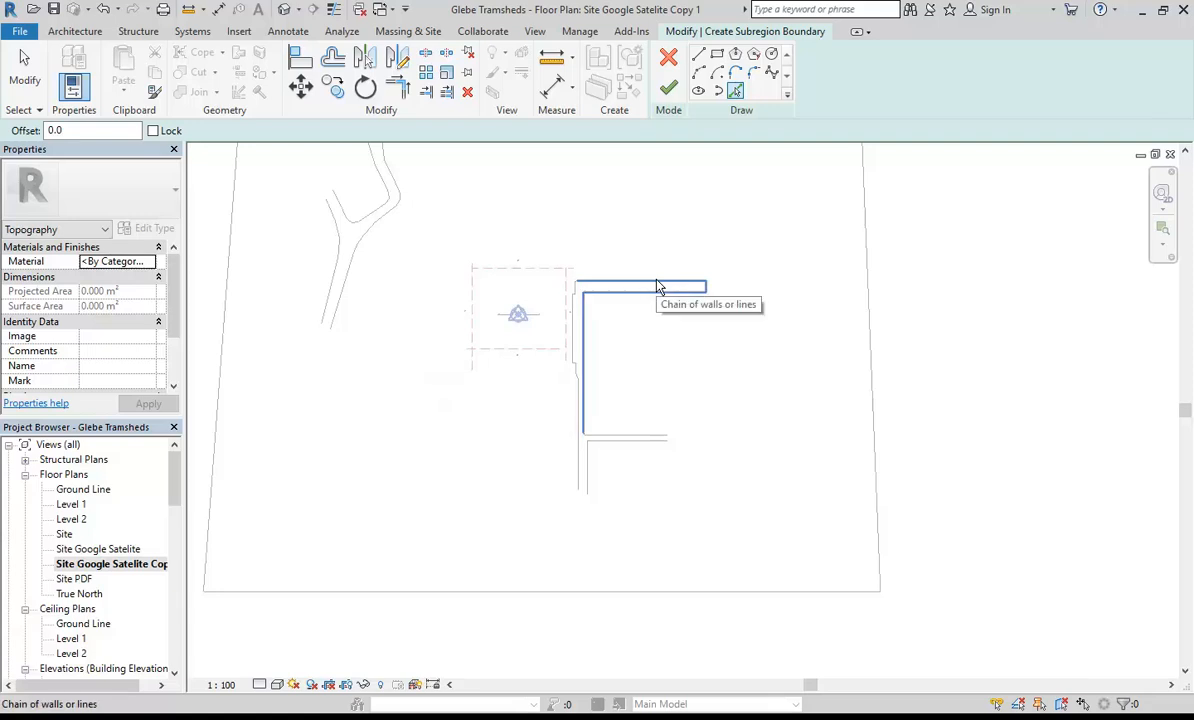
click(657, 287)
Add to the subregion boundary the Maxwell Ln corner fillet, both lane edges and the main road's lower east and west edges.
scroll(560, 456, up, 4)
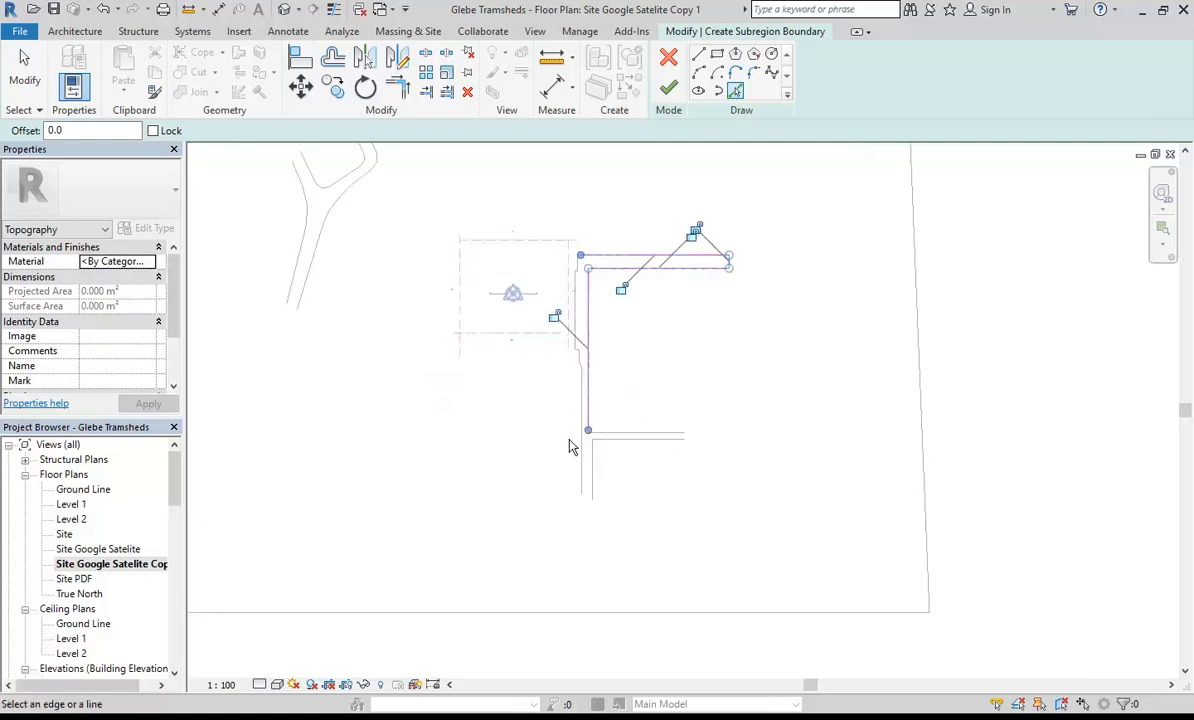
scroll(631, 450, up, 2)
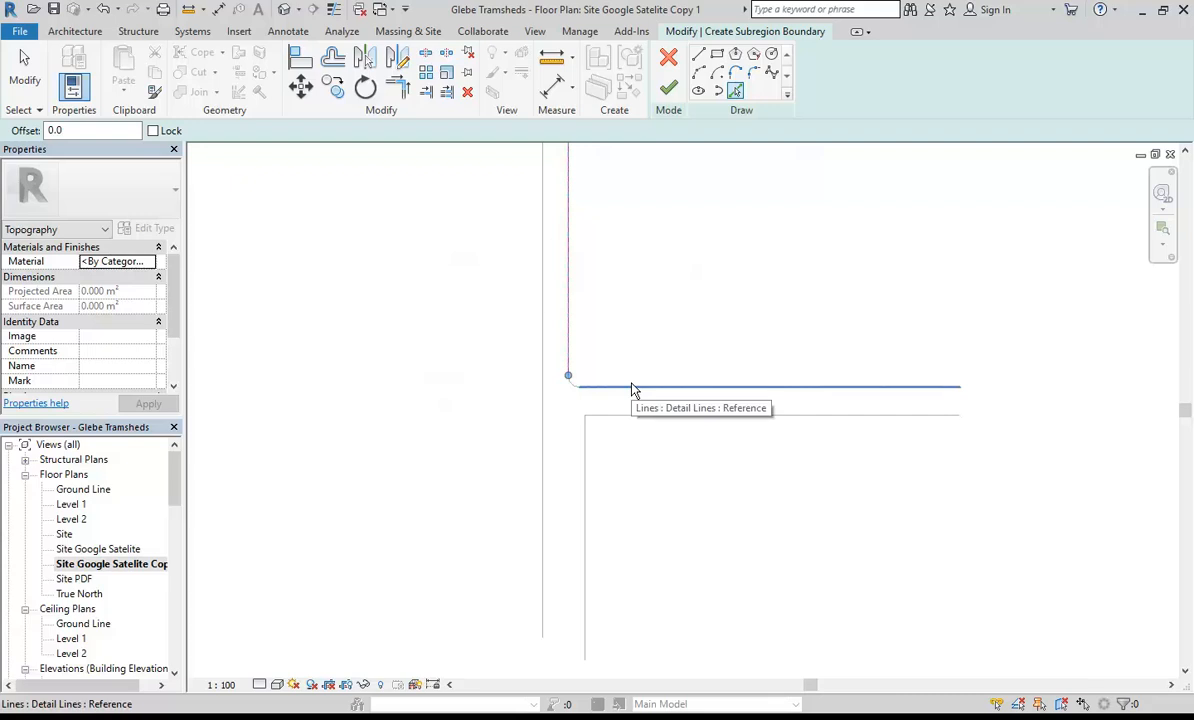
key(Tab)
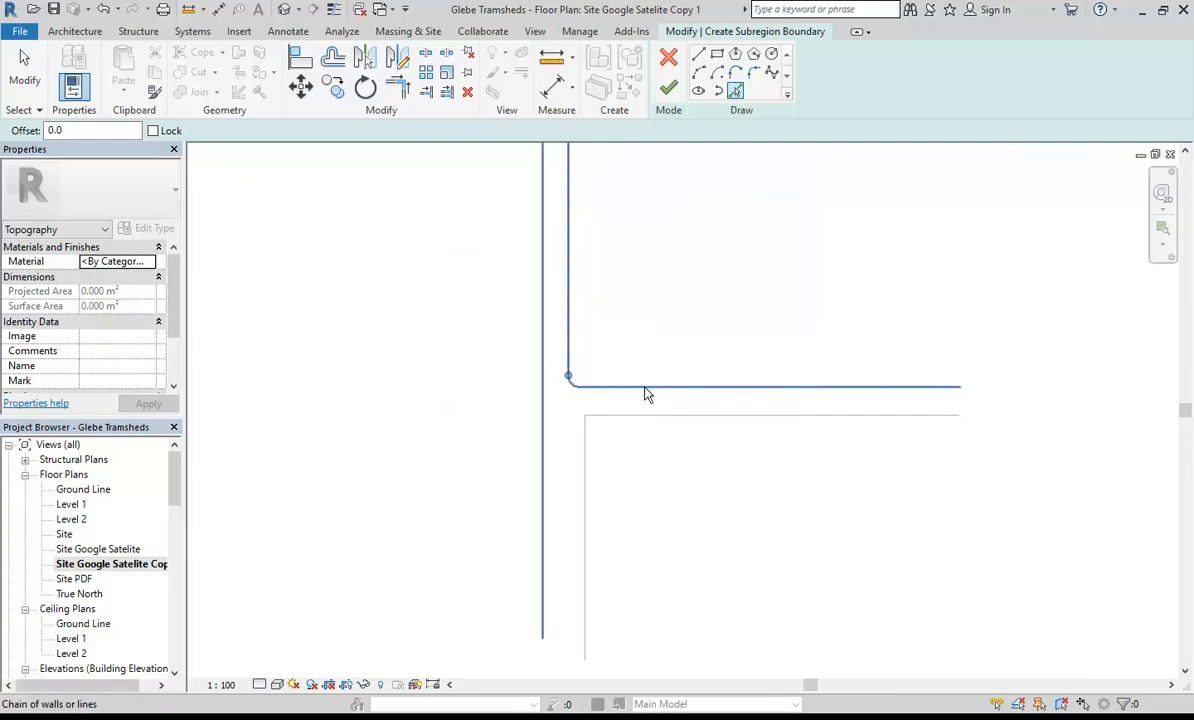
scroll(602, 365, up, 3)
click(600, 413)
click(749, 472)
click(569, 544)
click(480, 530)
Pick the main road's west kerb lines into the boundary: the angled piece, the short vertical, the lower jog and the recessed edge.
scroll(362, 290, down, 4)
middle_drag(362, 290, 562, 651)
scroll(550, 405, up, 2)
scroll(562, 416, down, 2)
scroll(562, 416, up, 3)
click(490, 482)
click(486, 385)
click(483, 345)
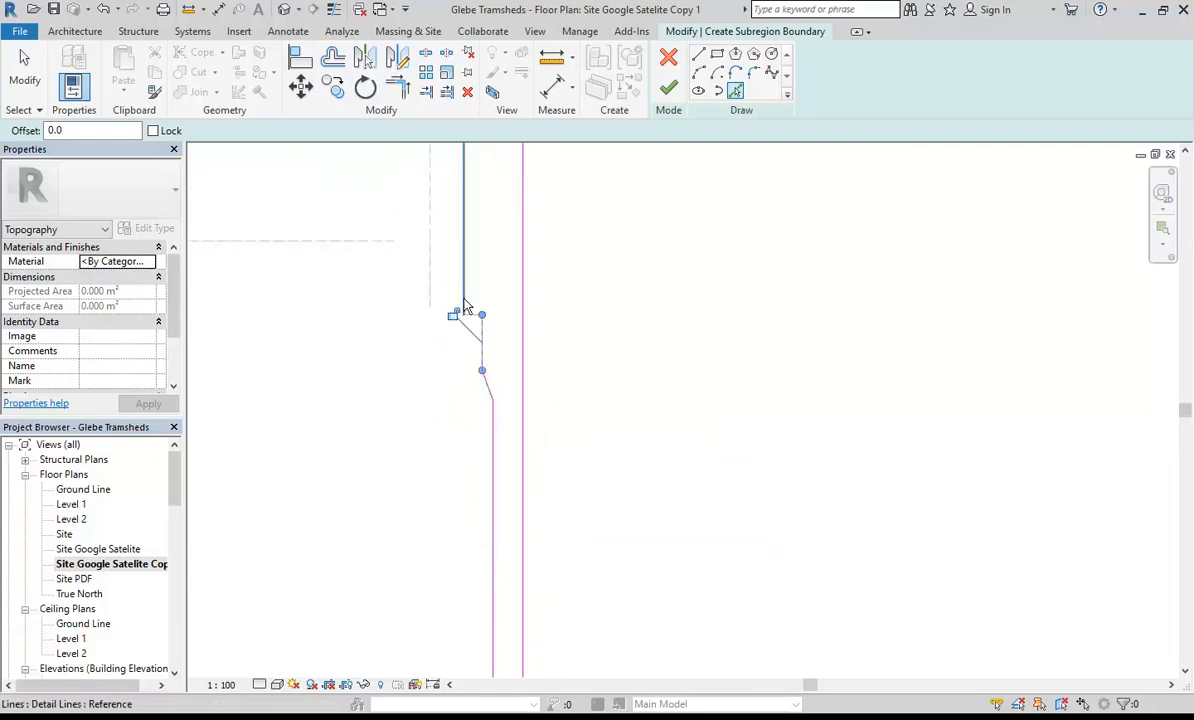
scroll(462, 310, up, 5)
click(478, 352)
click(458, 318)
Pick the upper kerb jog and the lines around the northern road's northwest corner, then leave Pick Lines.
scroll(509, 290, down, 6)
middle_drag(510, 357, 517, 606)
scroll(519, 500, down, 1)
scroll(498, 373, up, 3)
scroll(496, 373, up, 3)
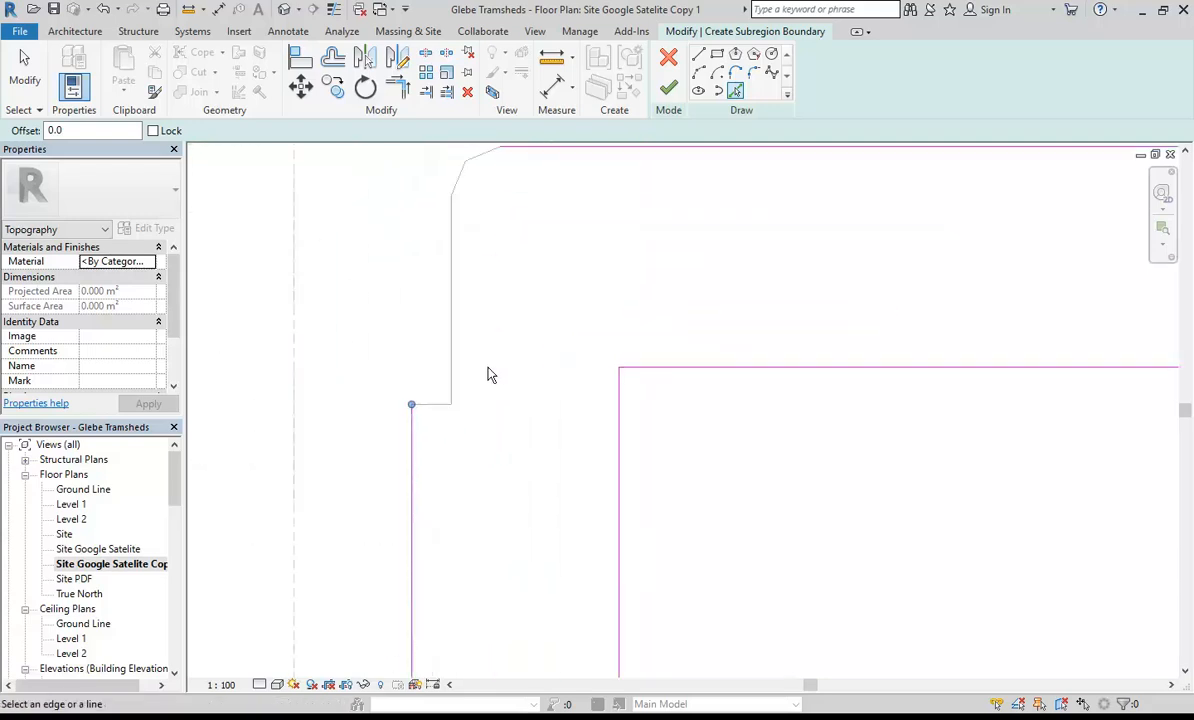
click(444, 395)
scroll(464, 332, down, 1)
middle_drag(464, 332, 473, 388)
click(475, 233)
scroll(615, 370, down, 2)
scroll(630, 400, down, 3)
middle_drag(630, 400, 492, 198)
scroll(586, 338, down, 4)
middle_drag(672, 410, 600, 294)
key(Escape)
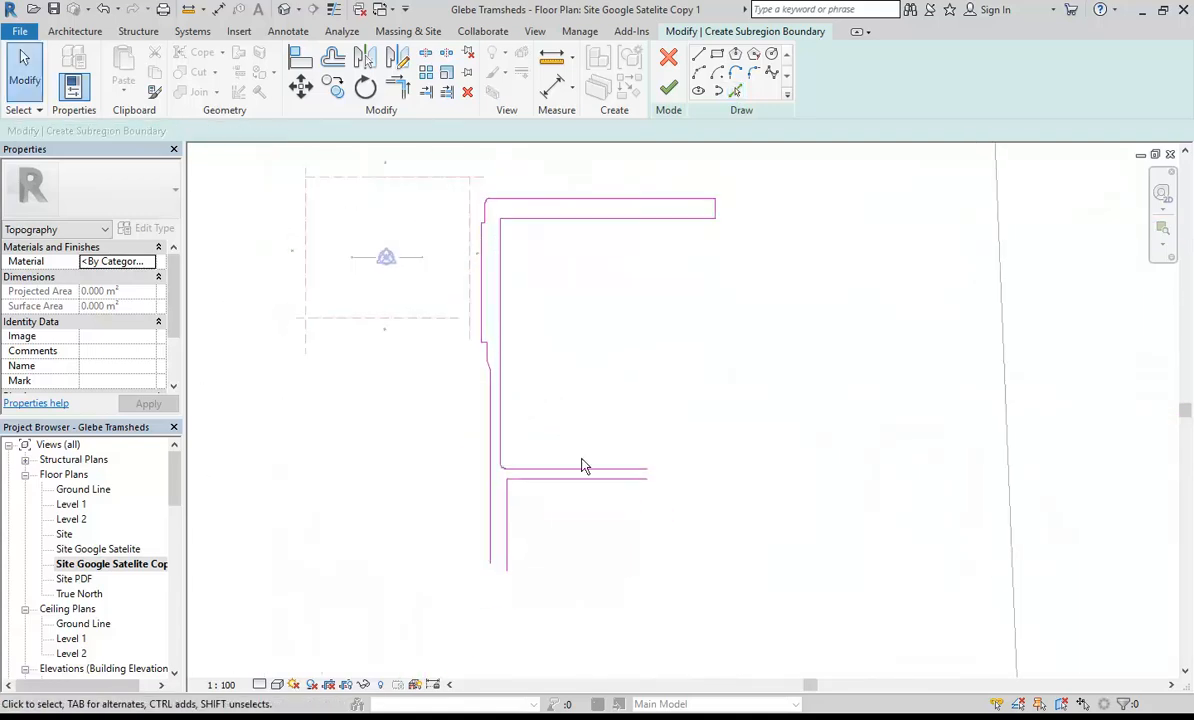
Draw a 6000 mm boundary line closing the open east end of Maxwell Ln.
click(700, 55)
scroll(642, 455, up, 4)
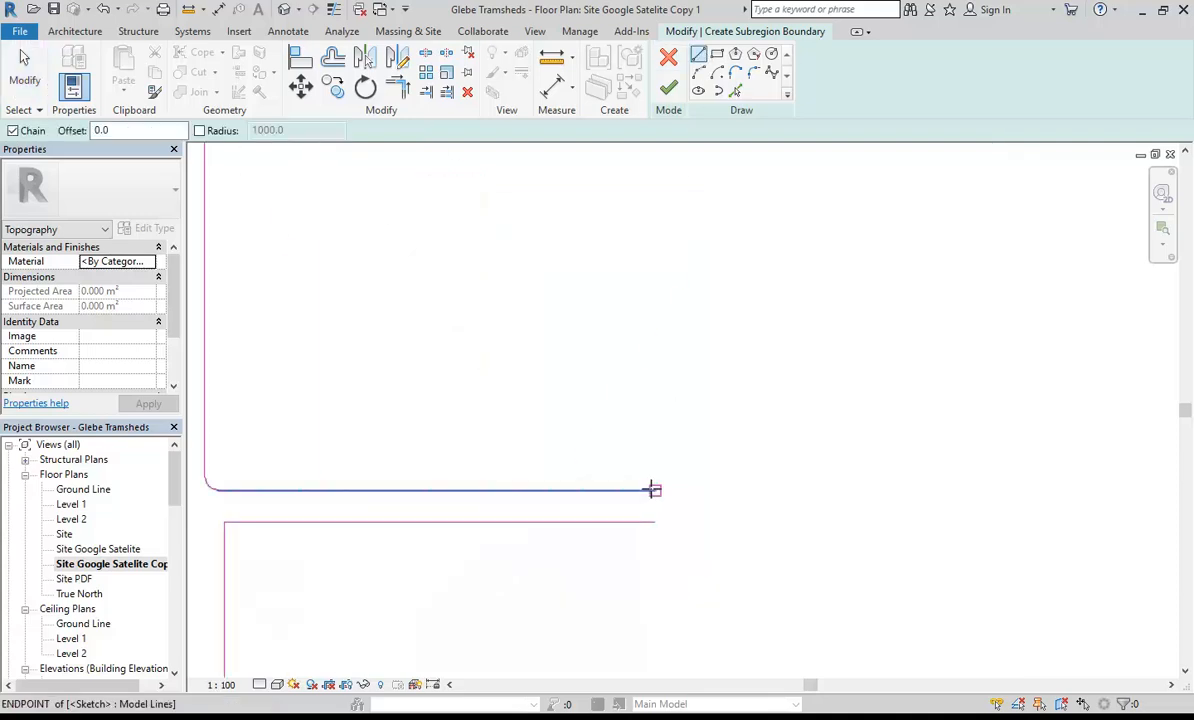
click(653, 489)
click(653, 520)
key(Escape)
key(Escape)
scroll(590, 379, down, 2)
scroll(590, 379, down, 2)
scroll(568, 421, up, 2)
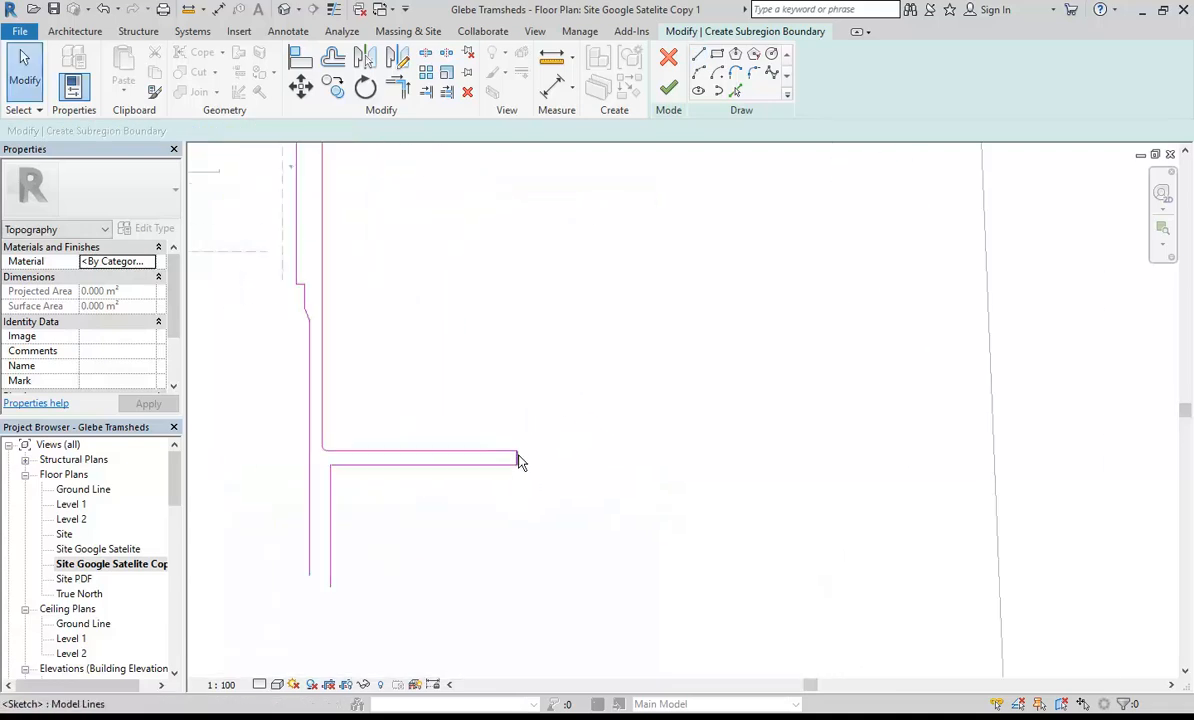
Stretch the Maxwell Ln boundary's end line eastward beyond the toposurface's east edge.
click(518, 460)
middle_drag(530, 480, 488, 464)
scroll(460, 449, up, 2)
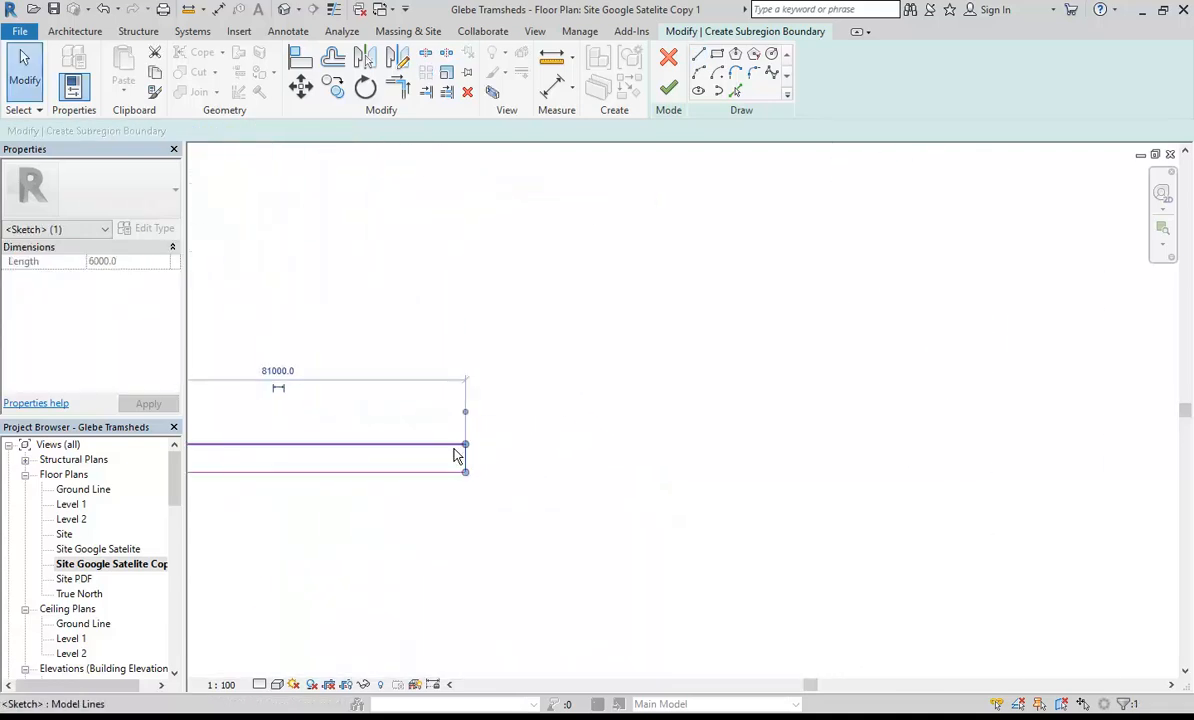
drag(464, 458, 953, 459)
middle_drag(1008, 470, 409, 411)
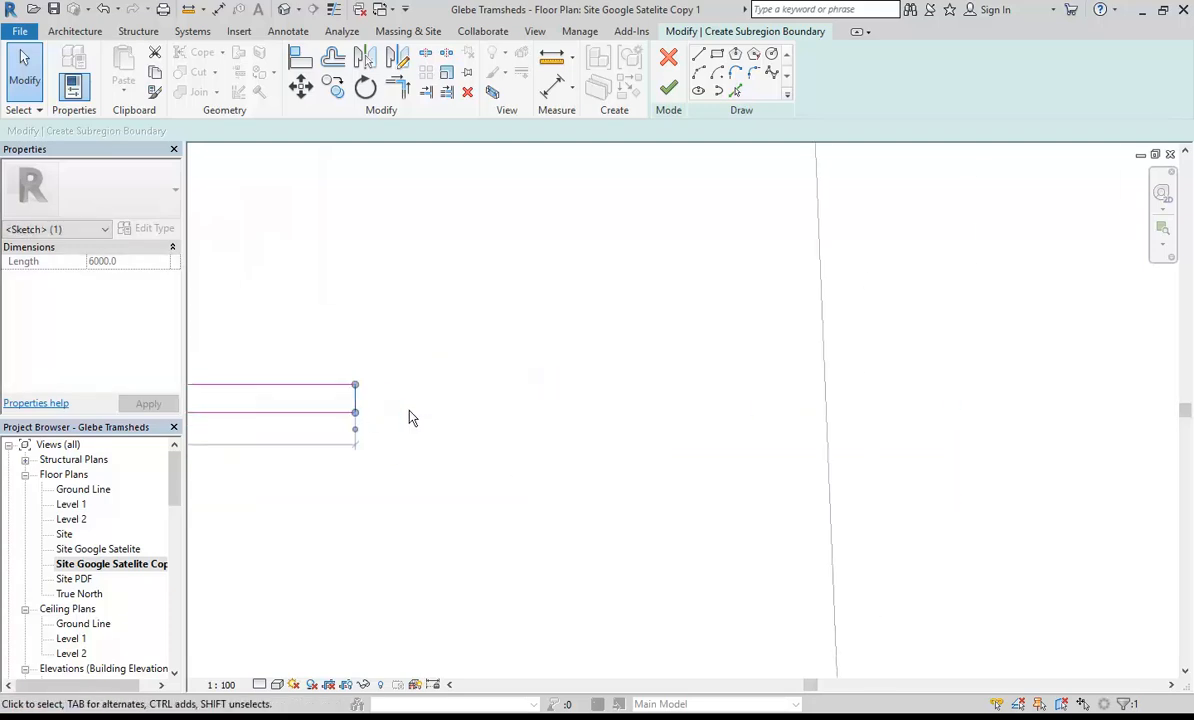
drag(357, 405, 1013, 434)
click(919, 253)
Stretch the northern road boundary's end line eastward beyond the toposurface's east edge.
scroll(870, 426, down, 2)
scroll(871, 426, down, 1)
scroll(837, 393, down, 2)
middle_drag(815, 483, 757, 600)
scroll(702, 391, up, 2)
middle_drag(702, 391, 641, 388)
scroll(641, 395, up, 1)
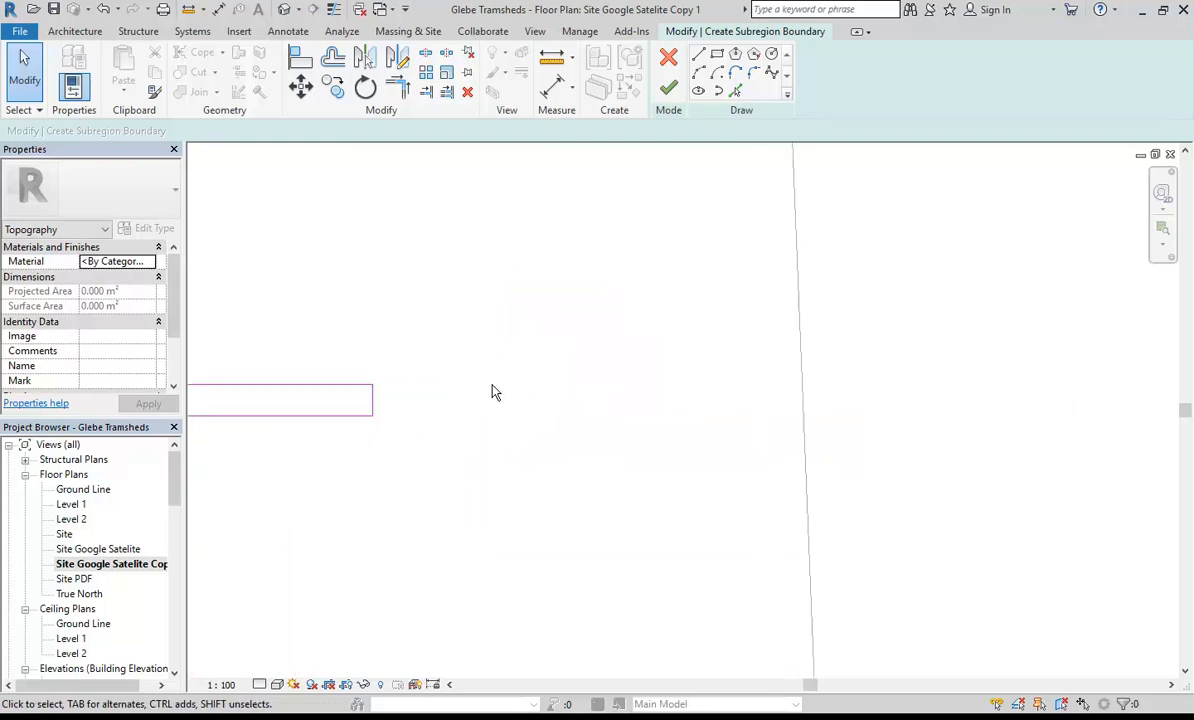
click(370, 402)
drag(370, 402, 930, 413)
click(893, 325)
scroll(775, 290, down, 2)
scroll(775, 290, up, 2)
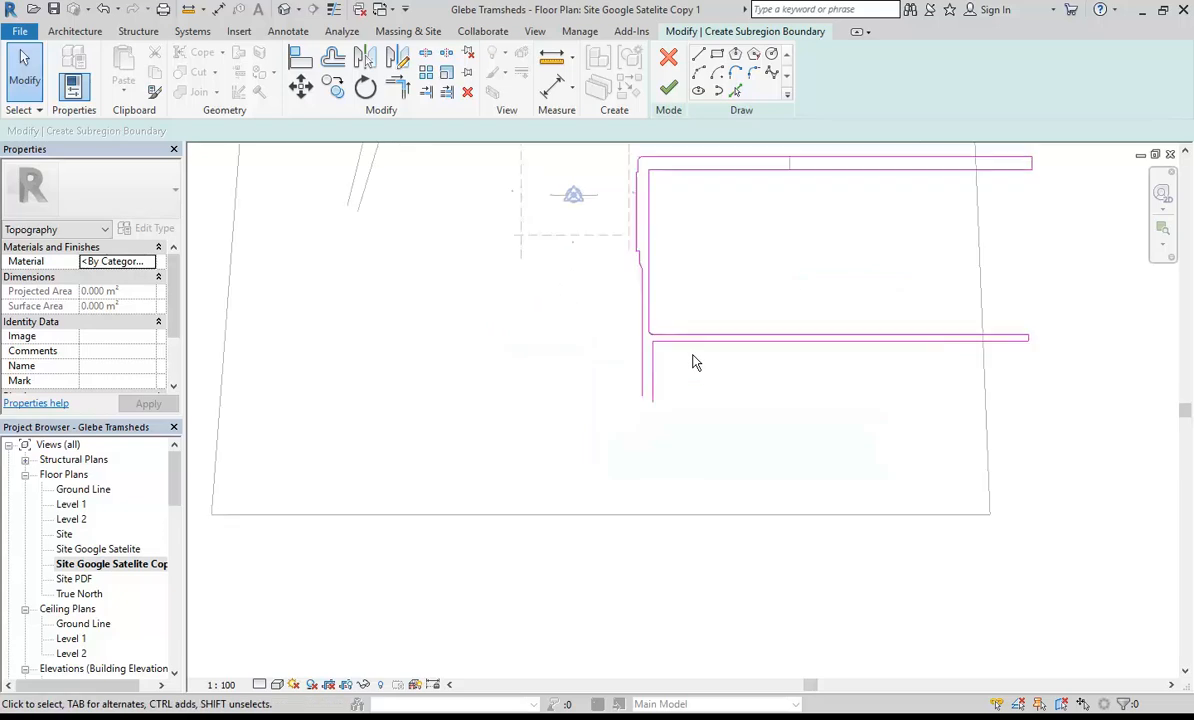
Close the main road's south end with a horizontal boundary line and trim the east edge's overhang to it.
click(699, 55)
scroll(656, 405, up, 5)
click(504, 467)
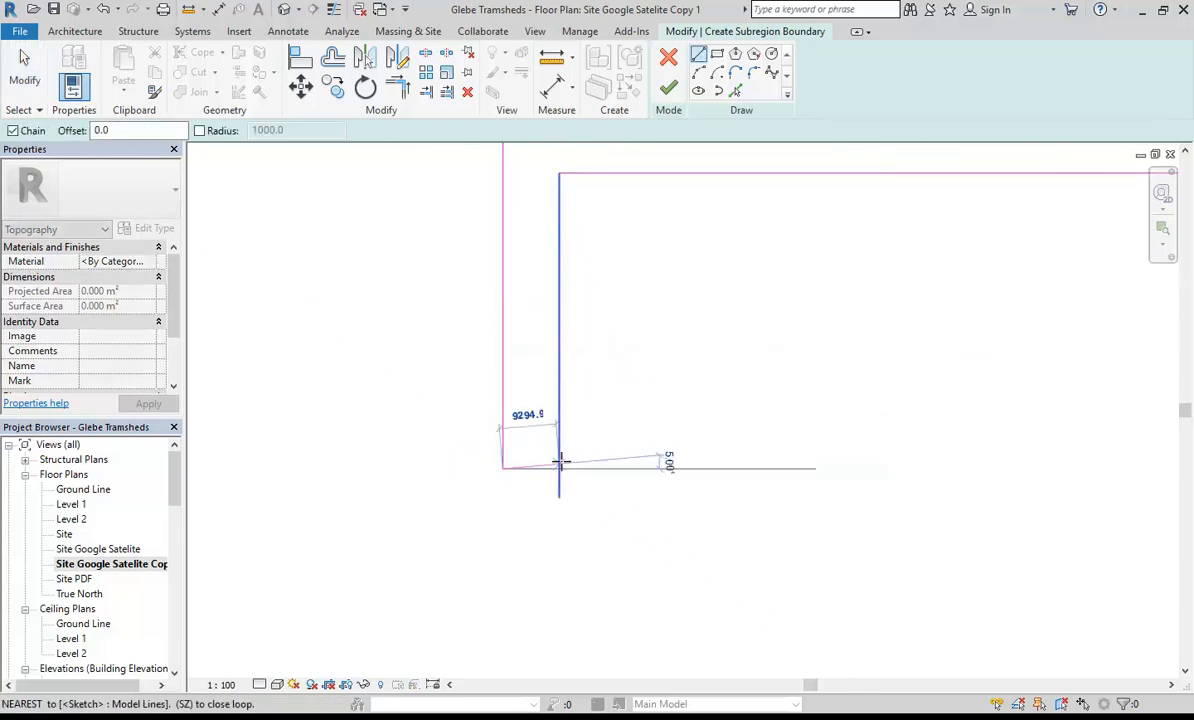
click(560, 466)
key(Escape)
key(Escape)
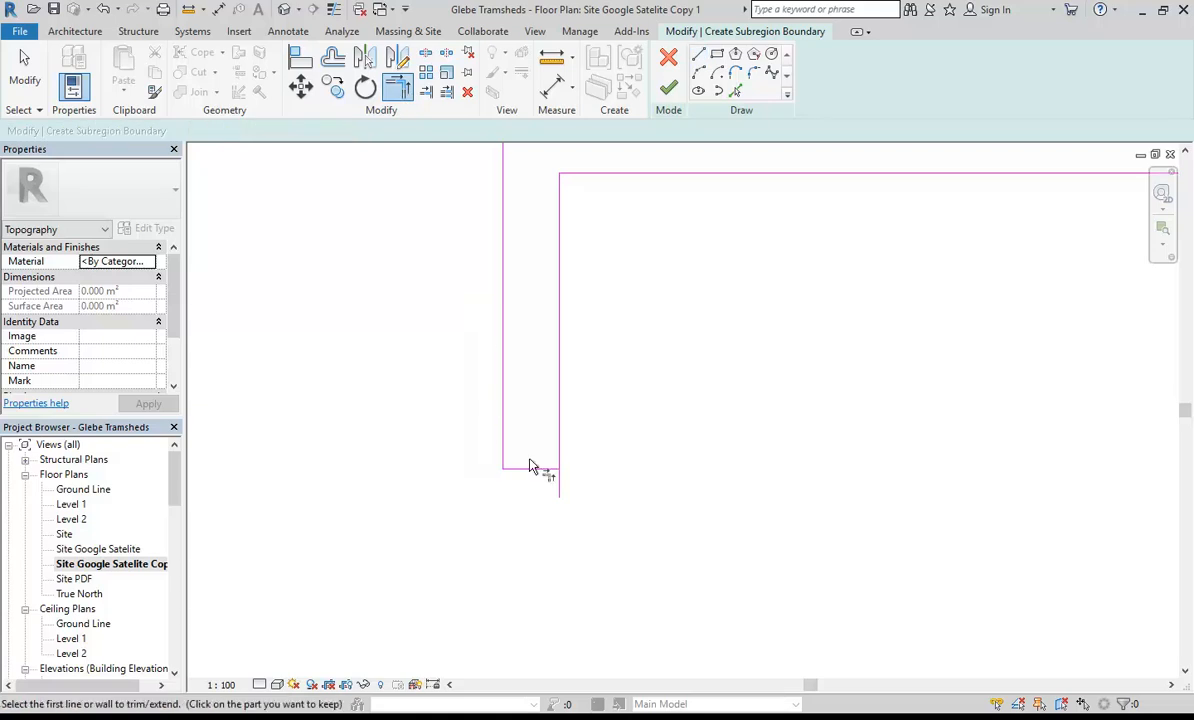
Stretch the main road boundary's end line southward past the toposurface's south edge, to a distance of 158000.
scroll(560, 272, down, 2)
mouse_move(560, 273)
middle_down()
mouse_move(560, 328)
mouse_move(557, 262)
middle_up()
click(555, 298)
scroll(559, 312, up, 1)
drag(547, 241, 528, 624)
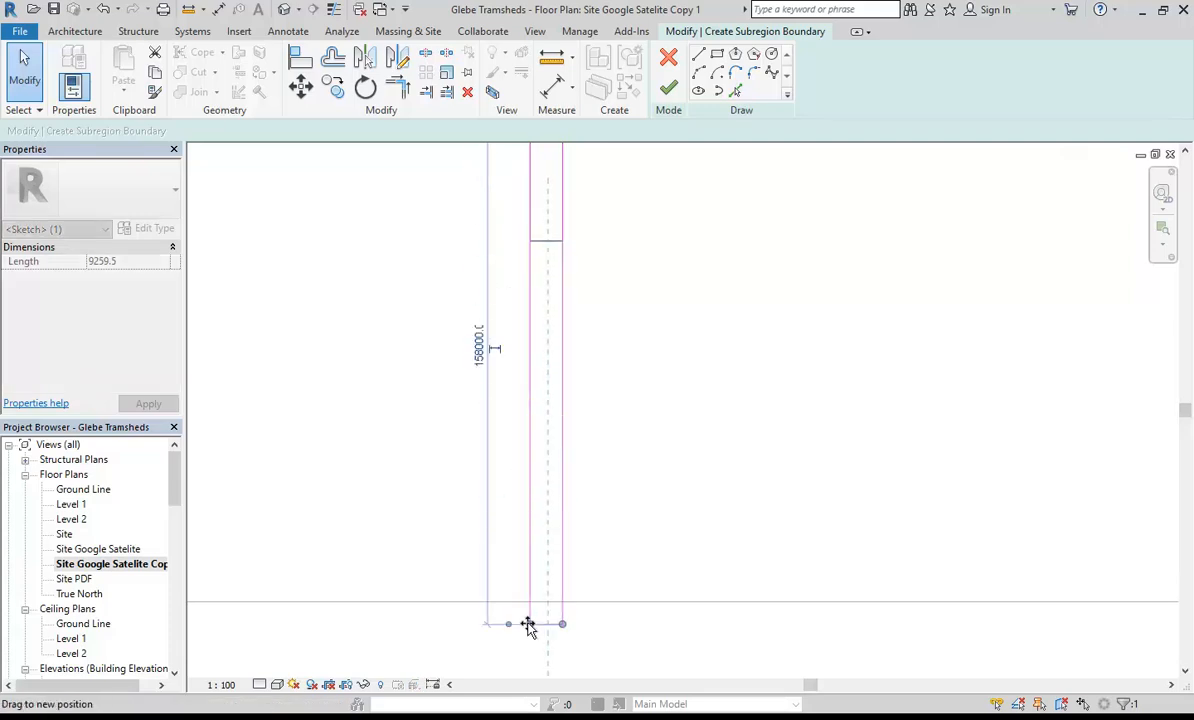
click(381, 368)
Finish the road subregion's boundary sketch.
scroll(381, 368, down, 2)
mouse_move(381, 368)
middle_down()
mouse_move(509, 445)
mouse_move(497, 426)
middle_up()
scroll(497, 426, down, 1)
mouse_move(418, 391)
middle_down()
mouse_move(456, 429)
mouse_move(456, 473)
mouse_move(437, 489)
middle_up()
scroll(523, 453, up, 1)
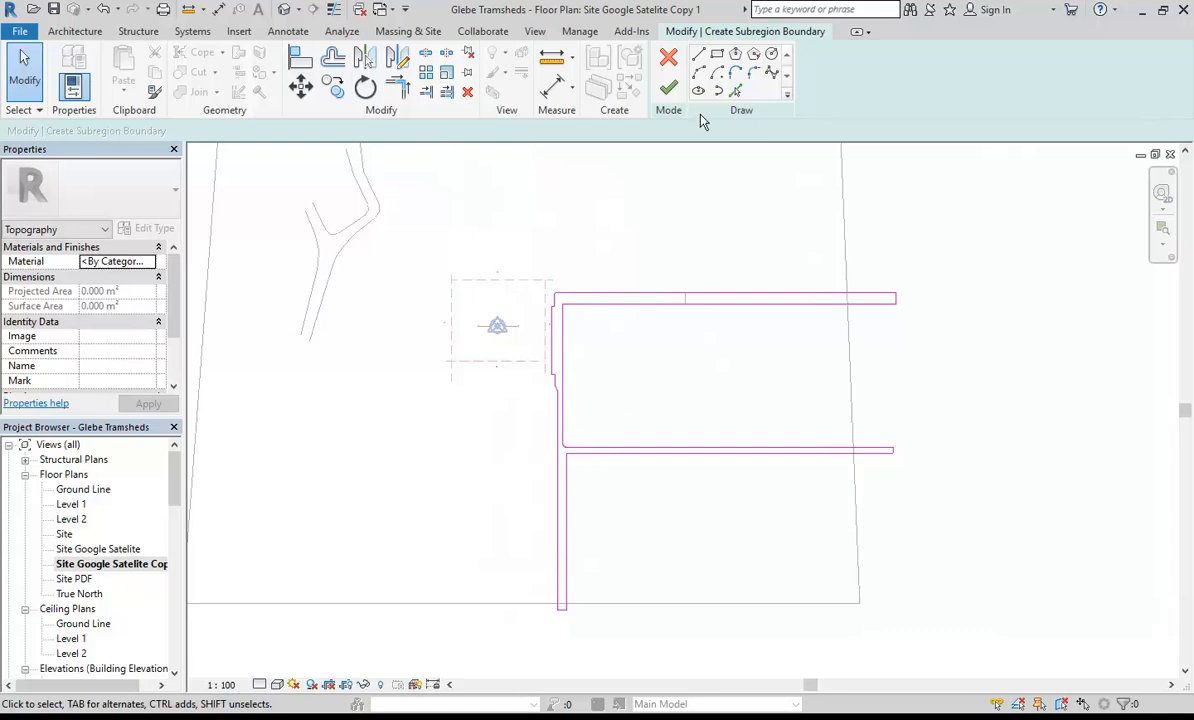
click(668, 88)
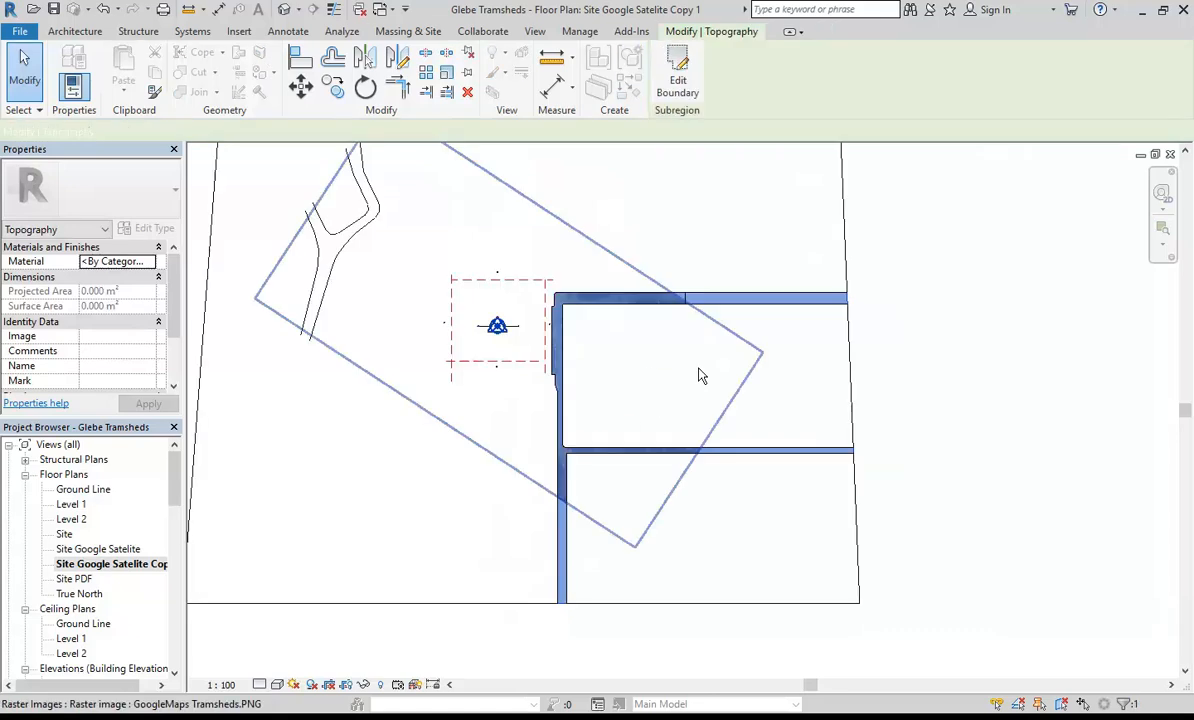
Open the default 3D view to see the road subregion on the toposurface.
click(915, 390)
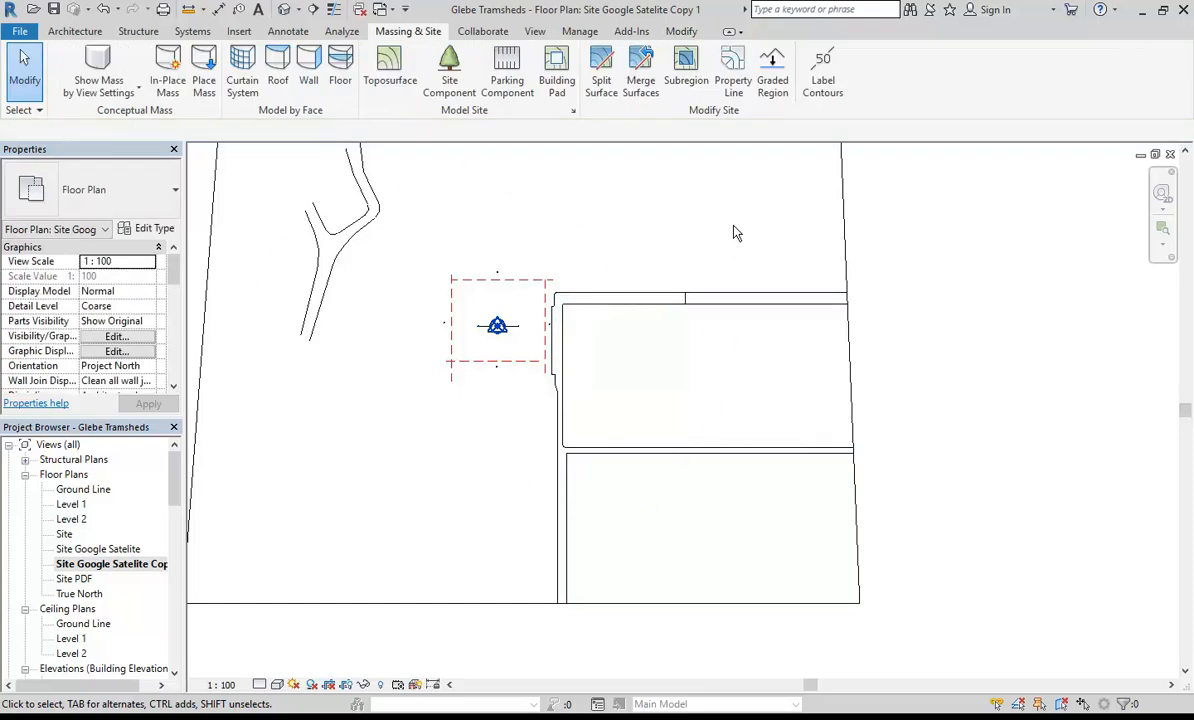
scroll(749, 325, down, 3)
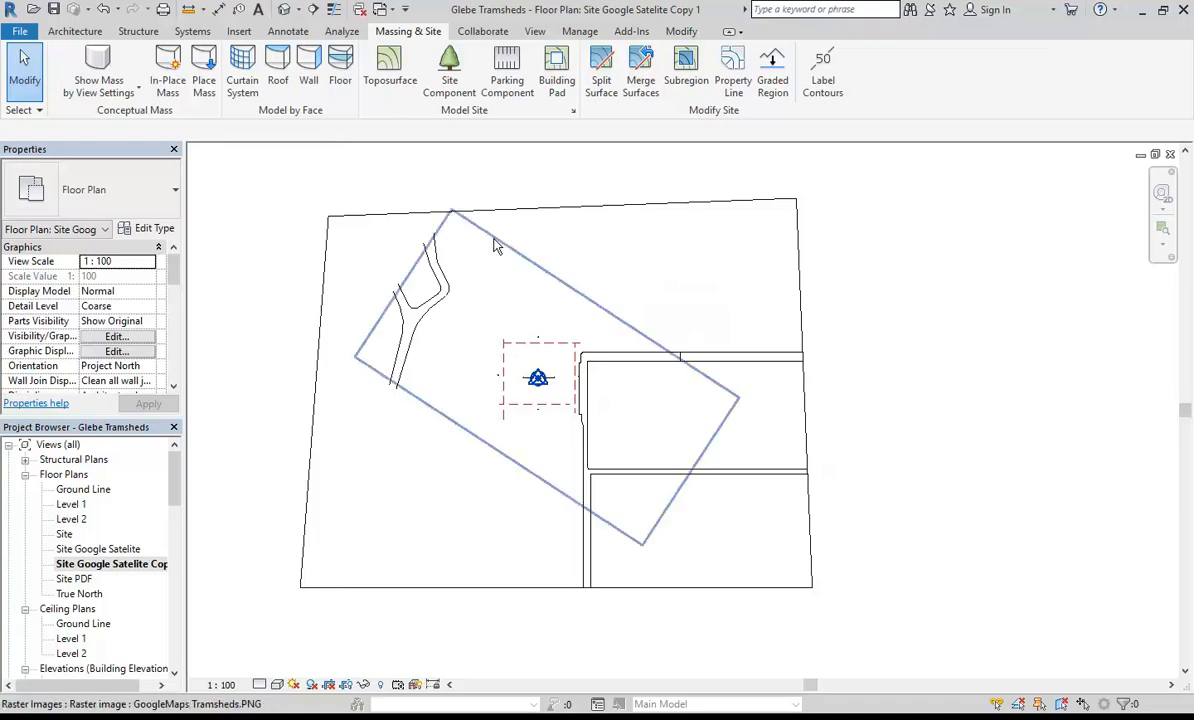
click(284, 10)
middle_drag(612, 377, 672, 318)
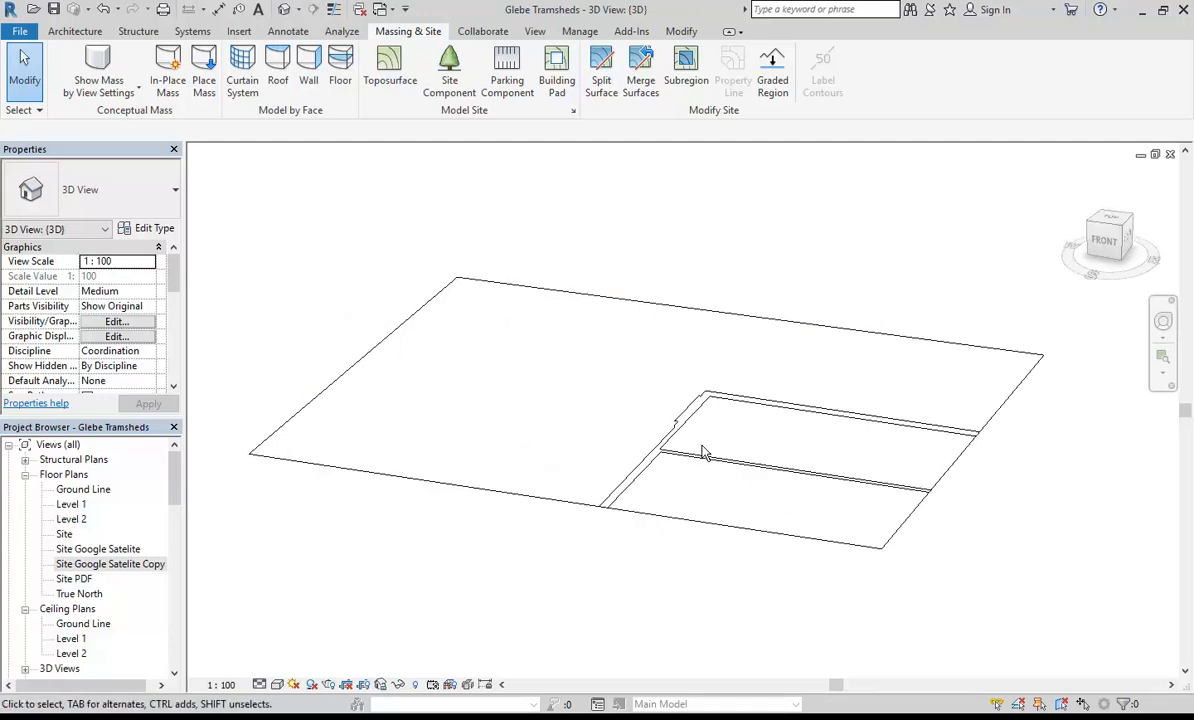
shift+middle_drag(686, 428, 758, 518)
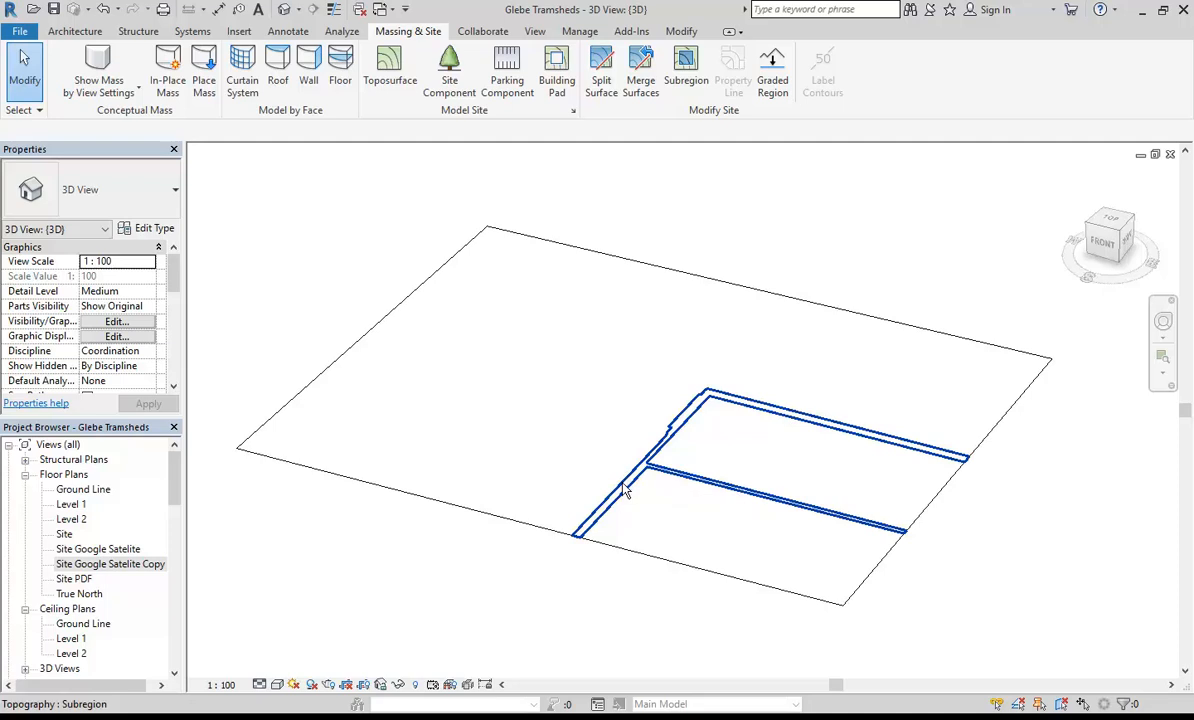
middle_drag(563, 403, 543, 409)
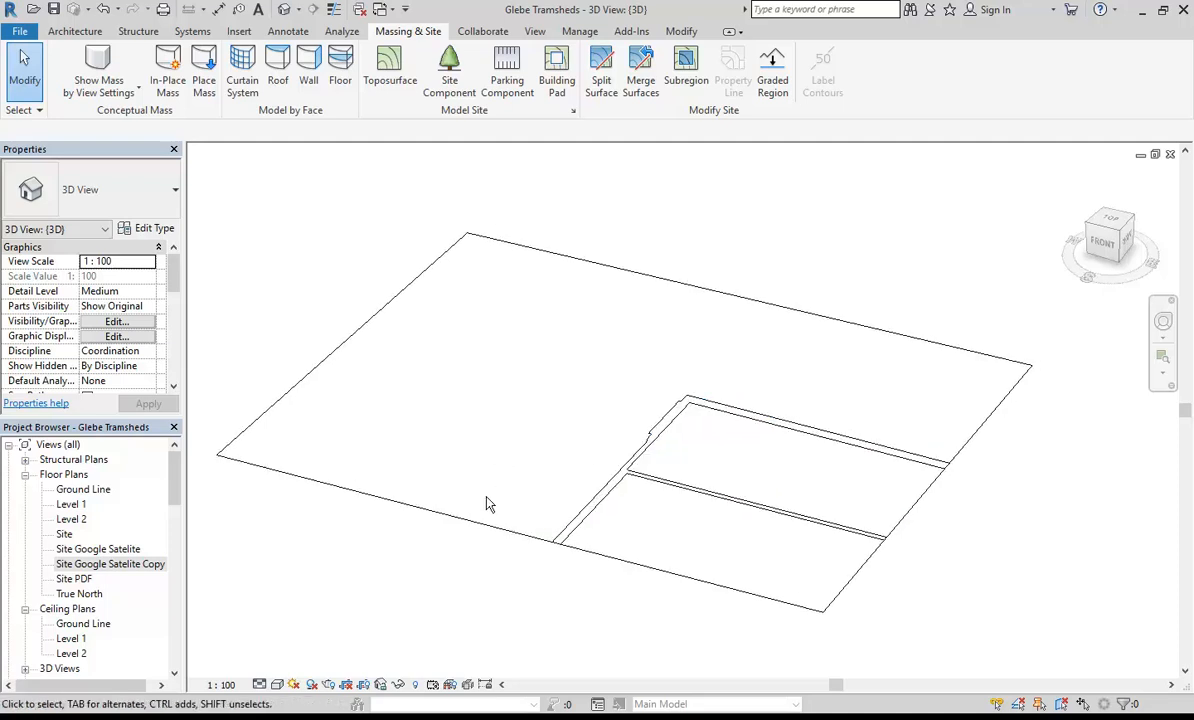
click(477, 526)
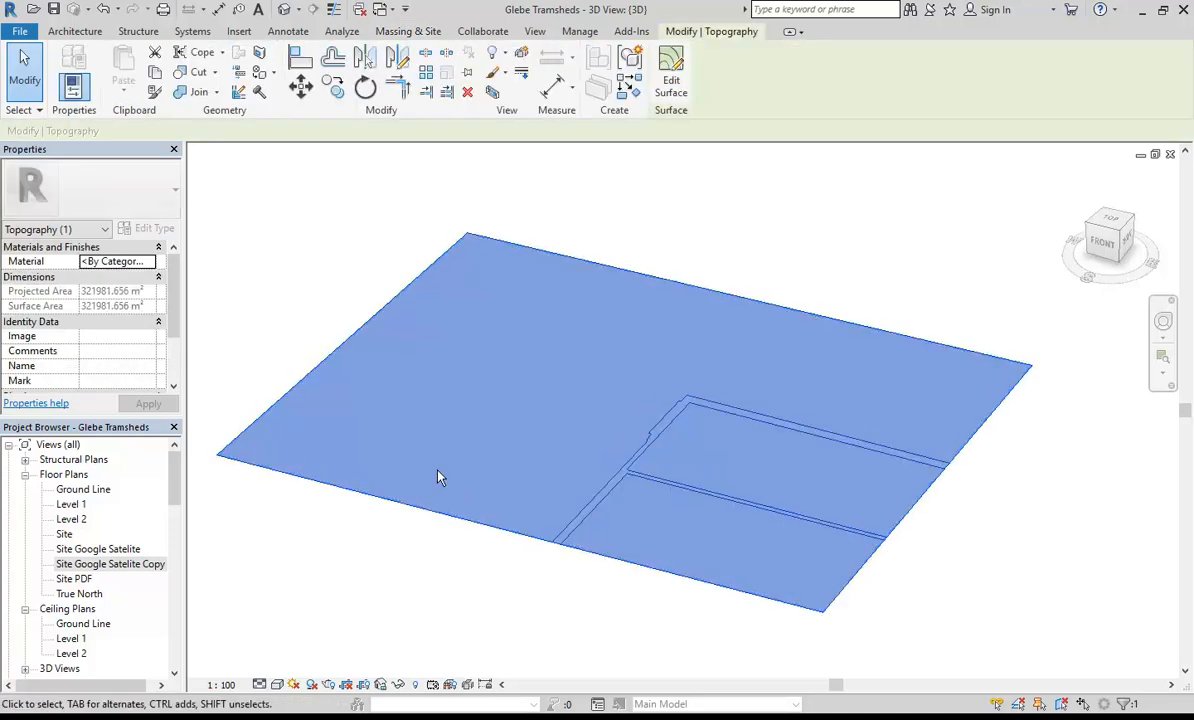
click(150, 260)
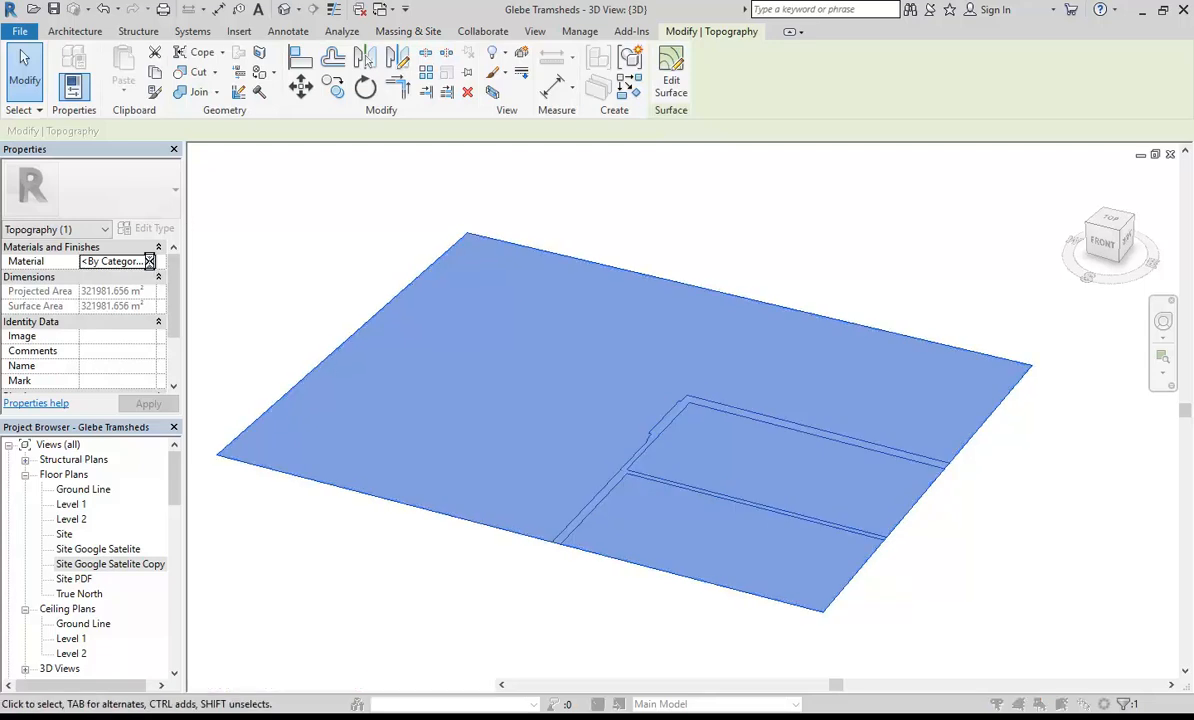
click(150, 261)
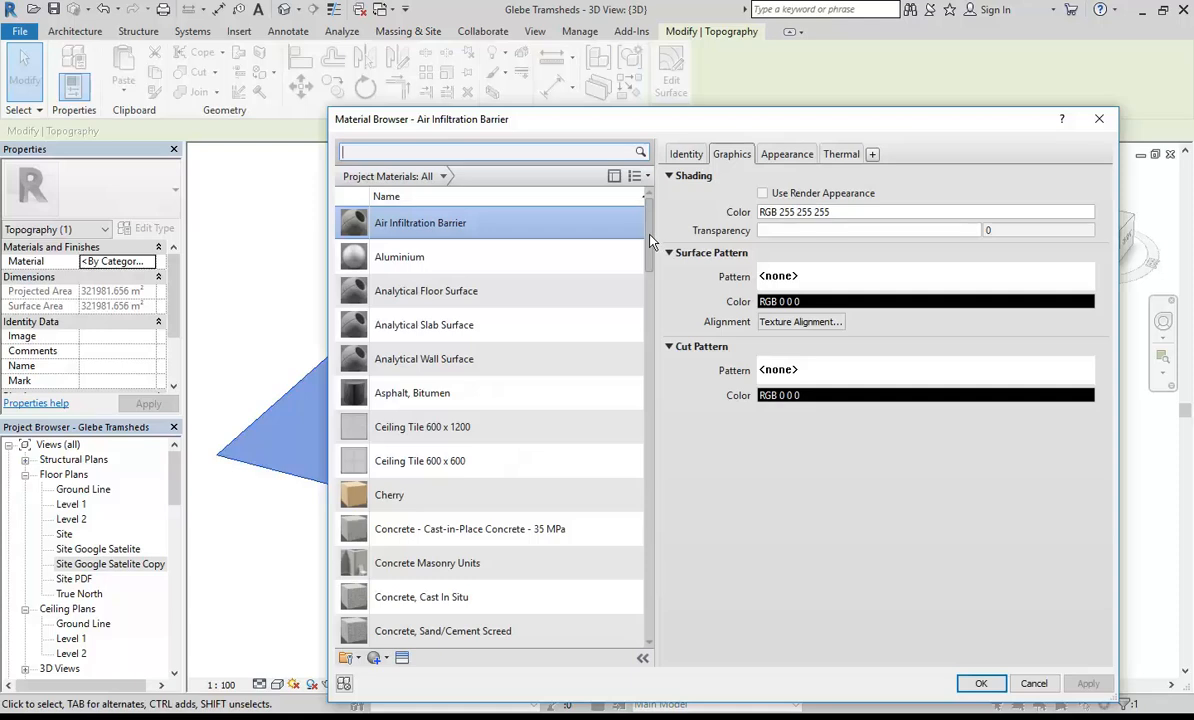
click(1030, 684)
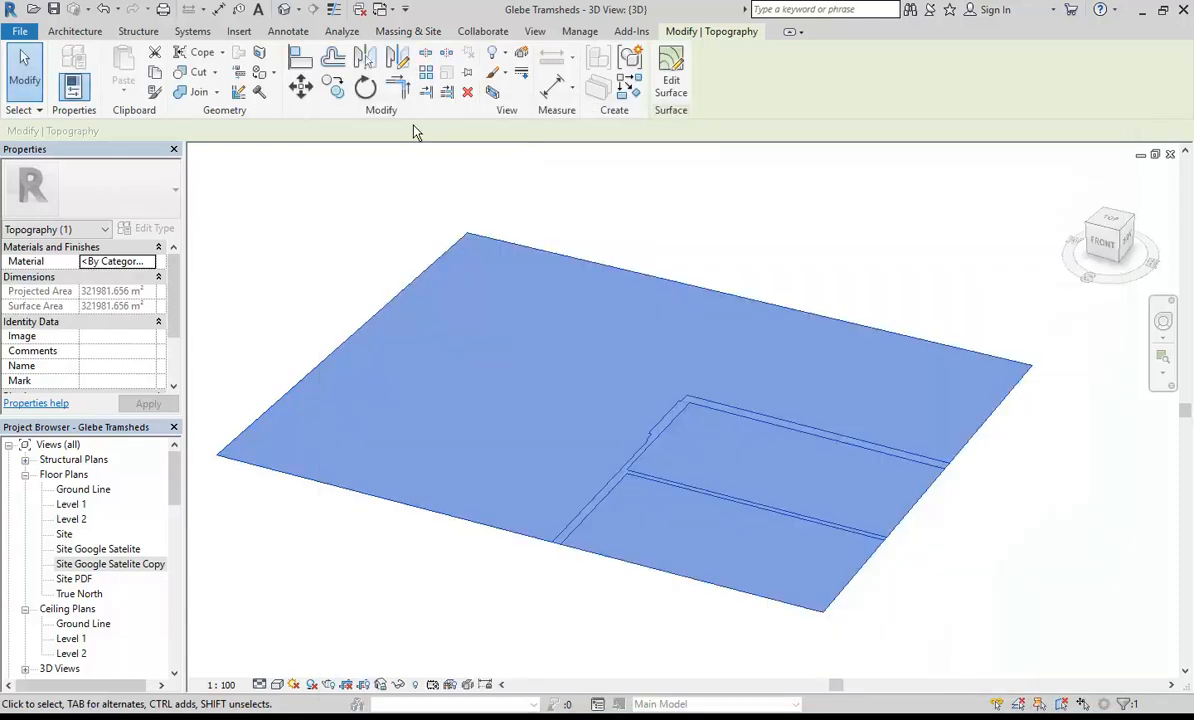
Save the project and, for the toposurface's material, duplicate Site - Hardcore as a new material named Site - Default.
click(53, 9)
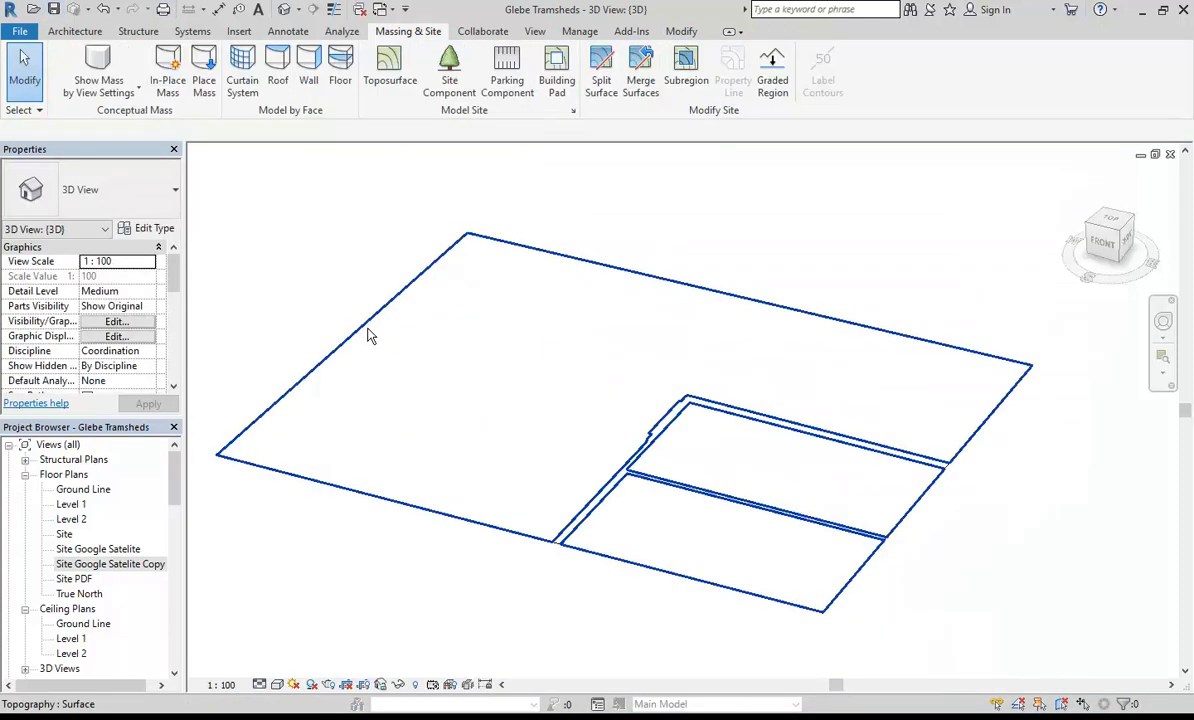
click(362, 333)
click(150, 262)
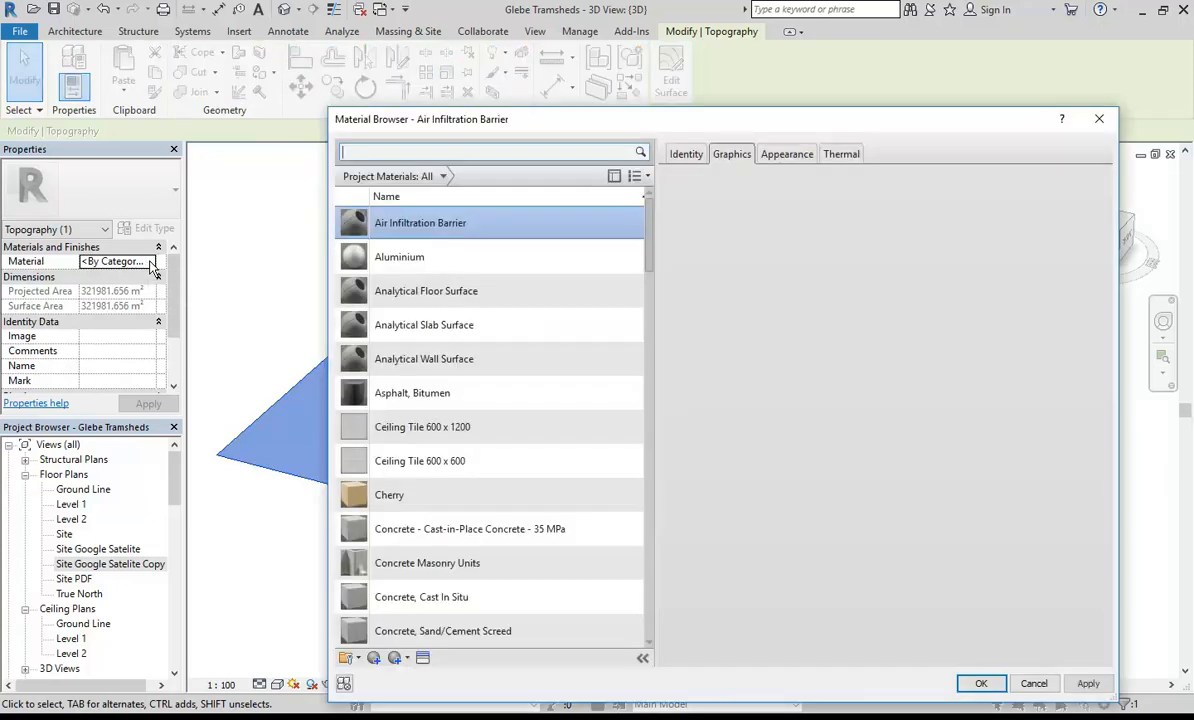
drag(648, 220, 646, 580)
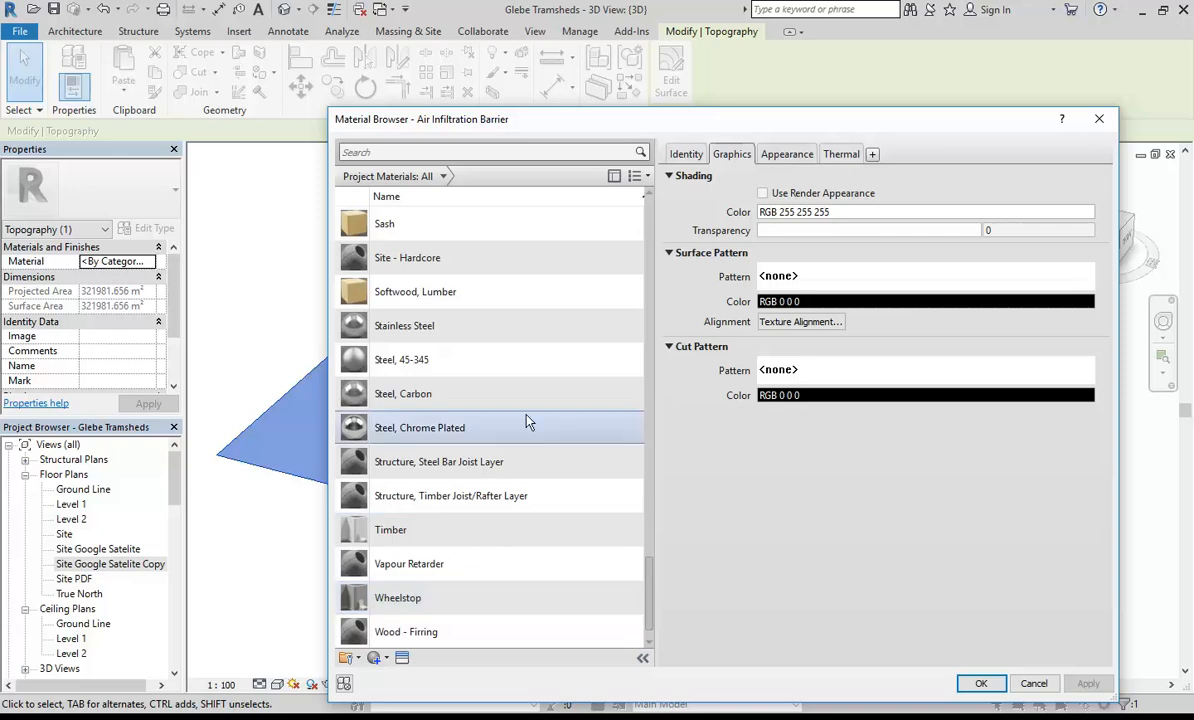
click(395, 252)
right_click(403, 262)
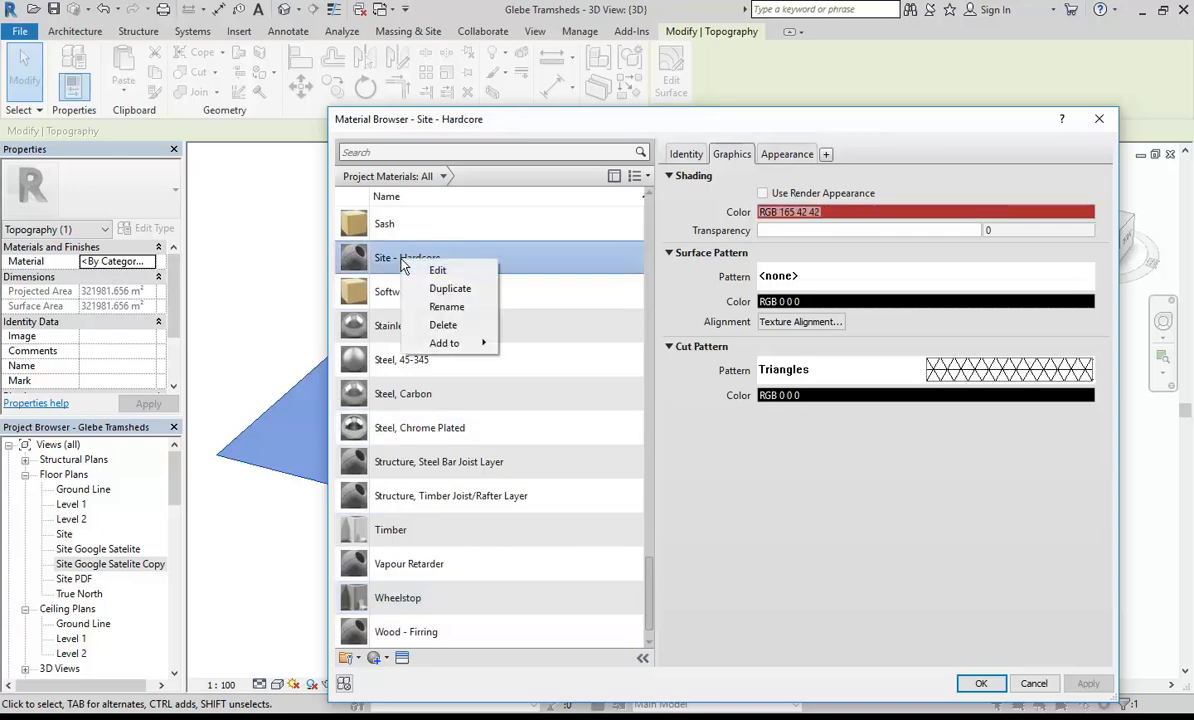
click(443, 289)
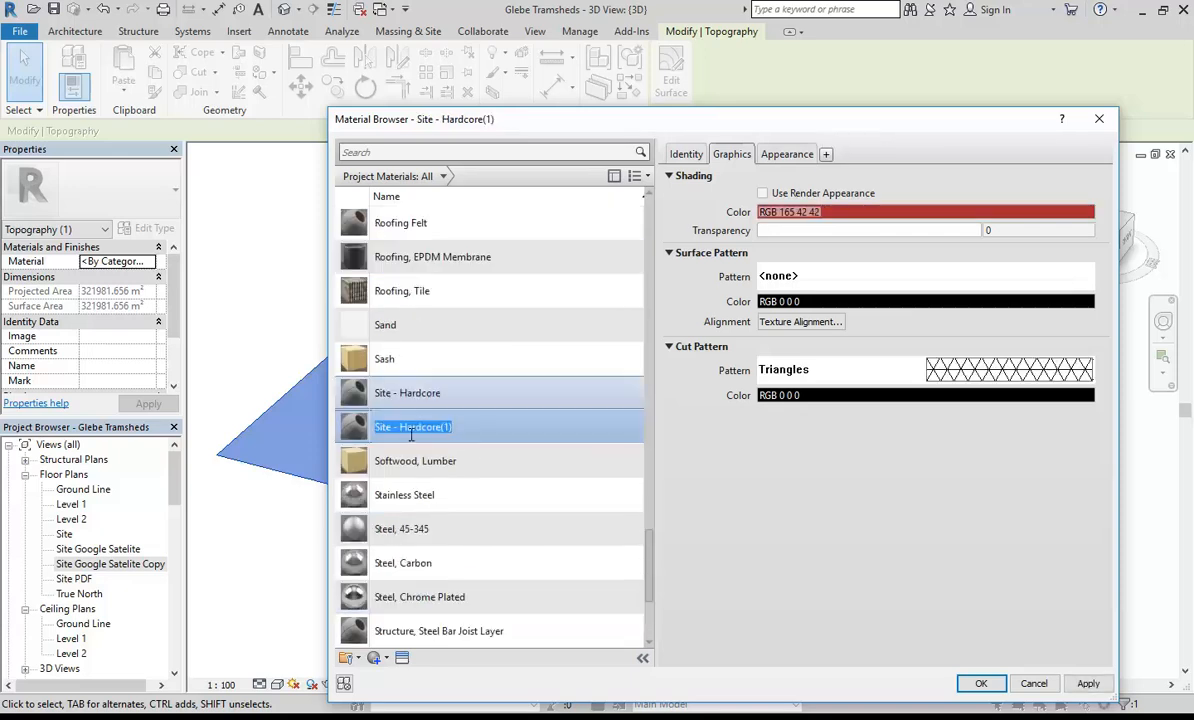
drag(401, 428, 510, 437)
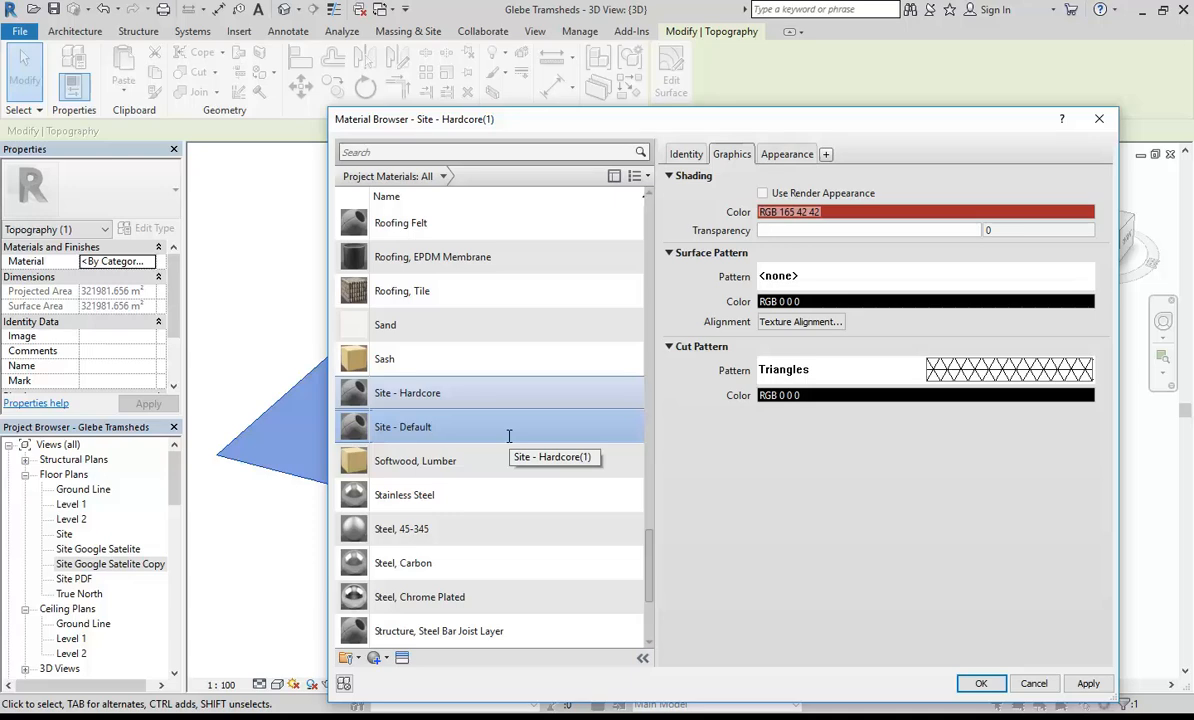
key(Return)
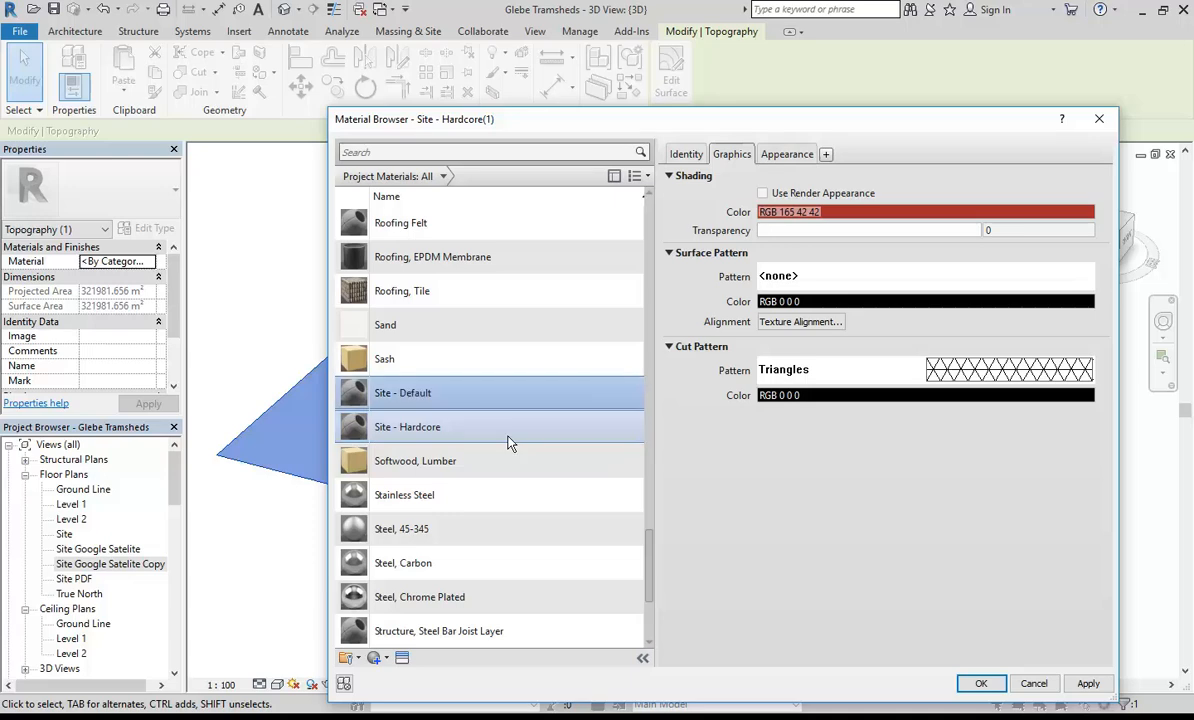
Duplicate the Site - Default material's appearance asset and set its generic colour to RGB 159 159 159.
click(786, 155)
right_click(784, 158)
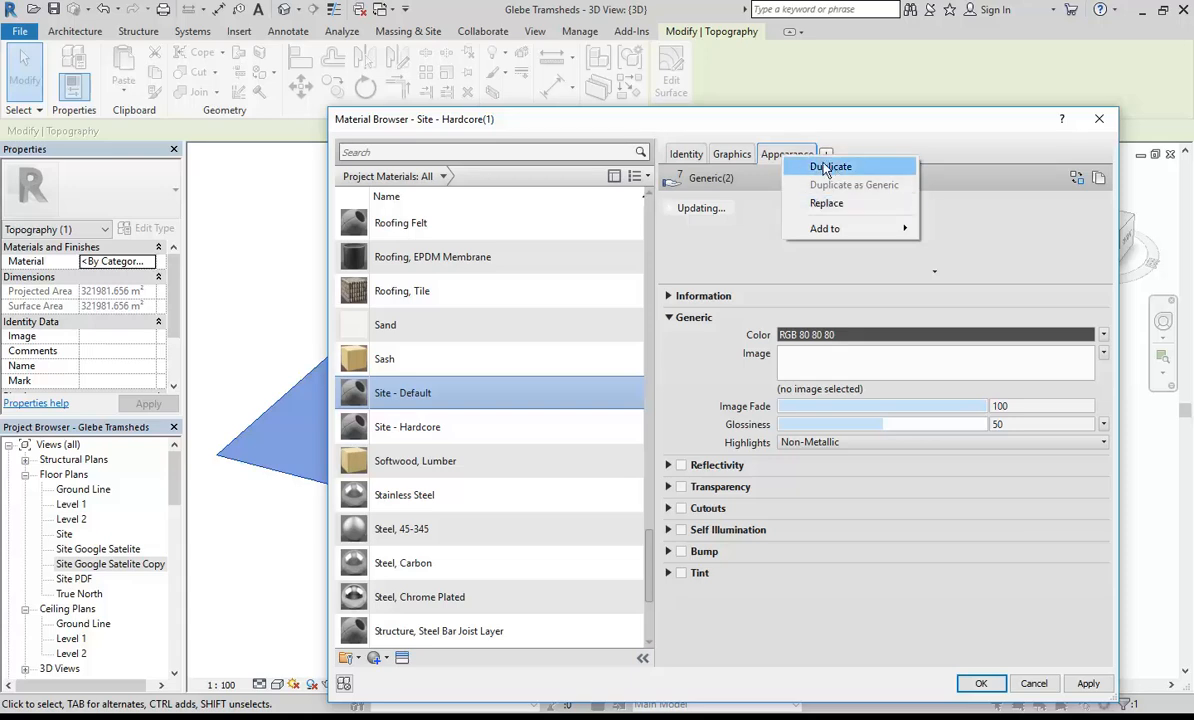
click(826, 168)
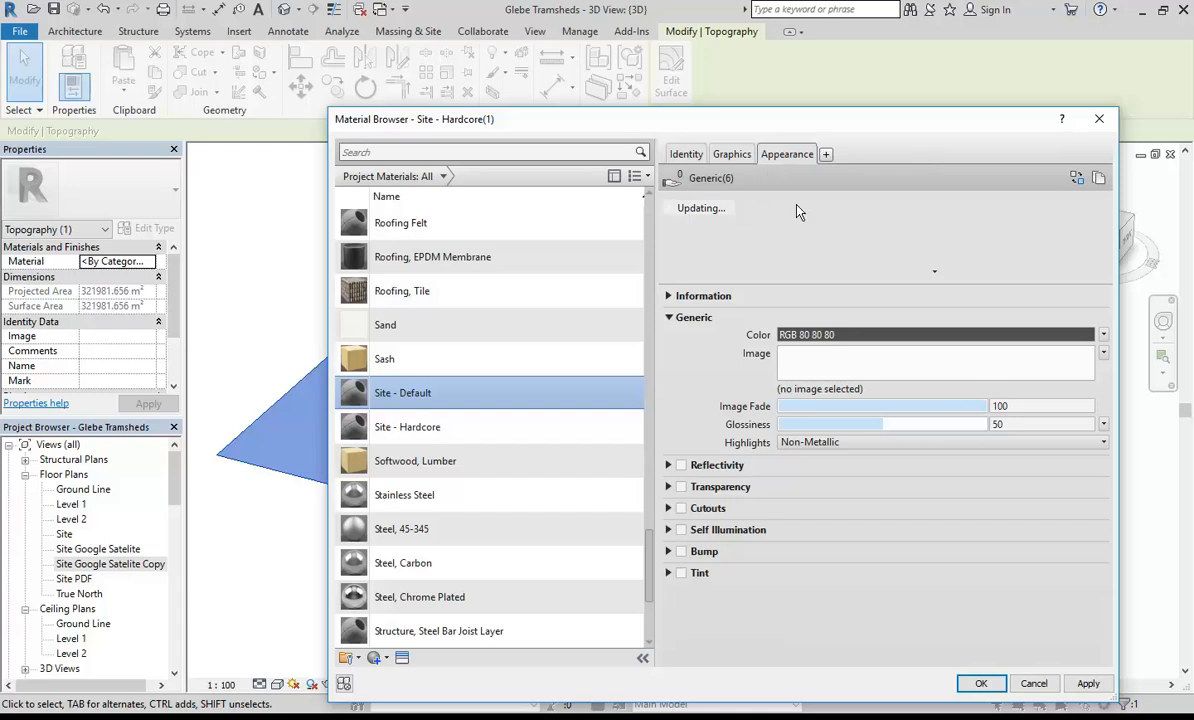
click(869, 334)
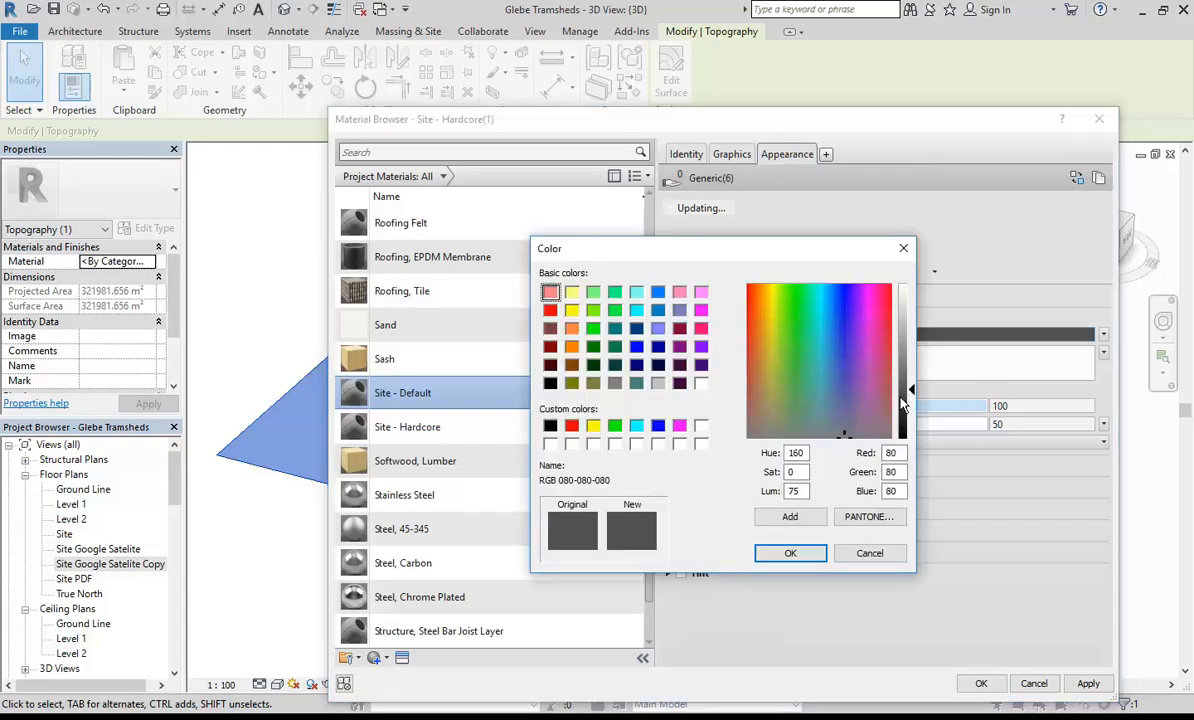
drag(903, 403, 909, 345)
click(790, 553)
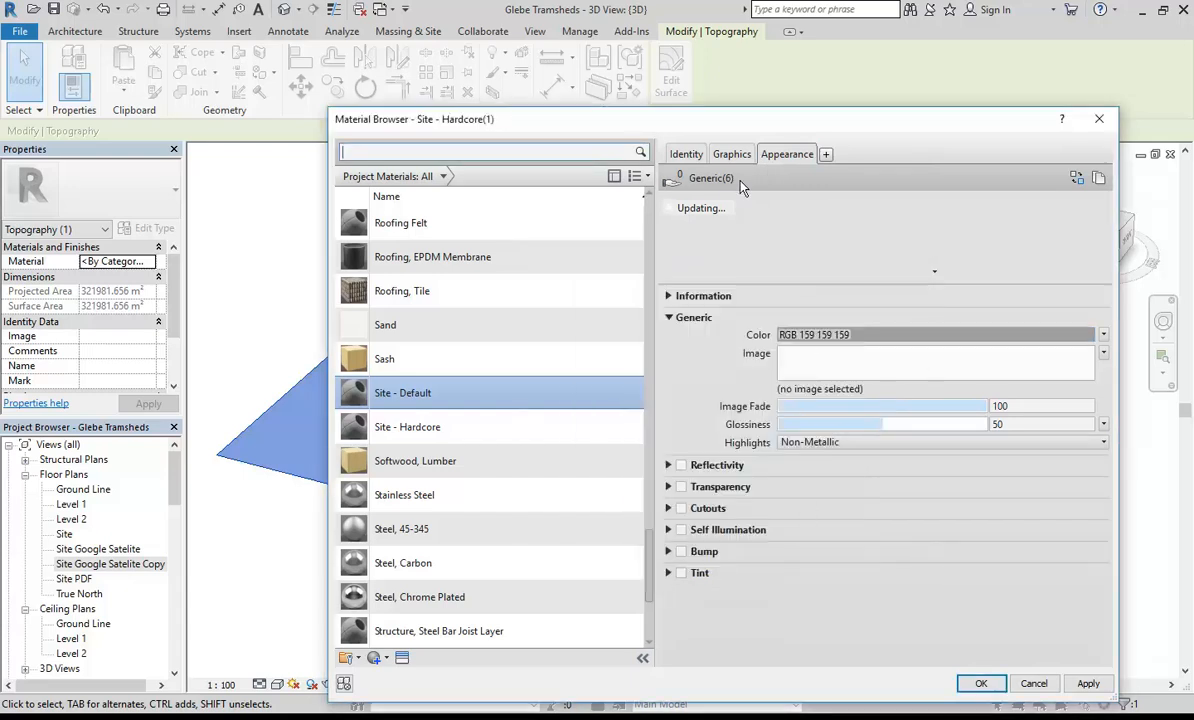
Make the Site - Default material's shading use its render appearance and assign the material to the toposurface.
click(731, 154)
click(762, 193)
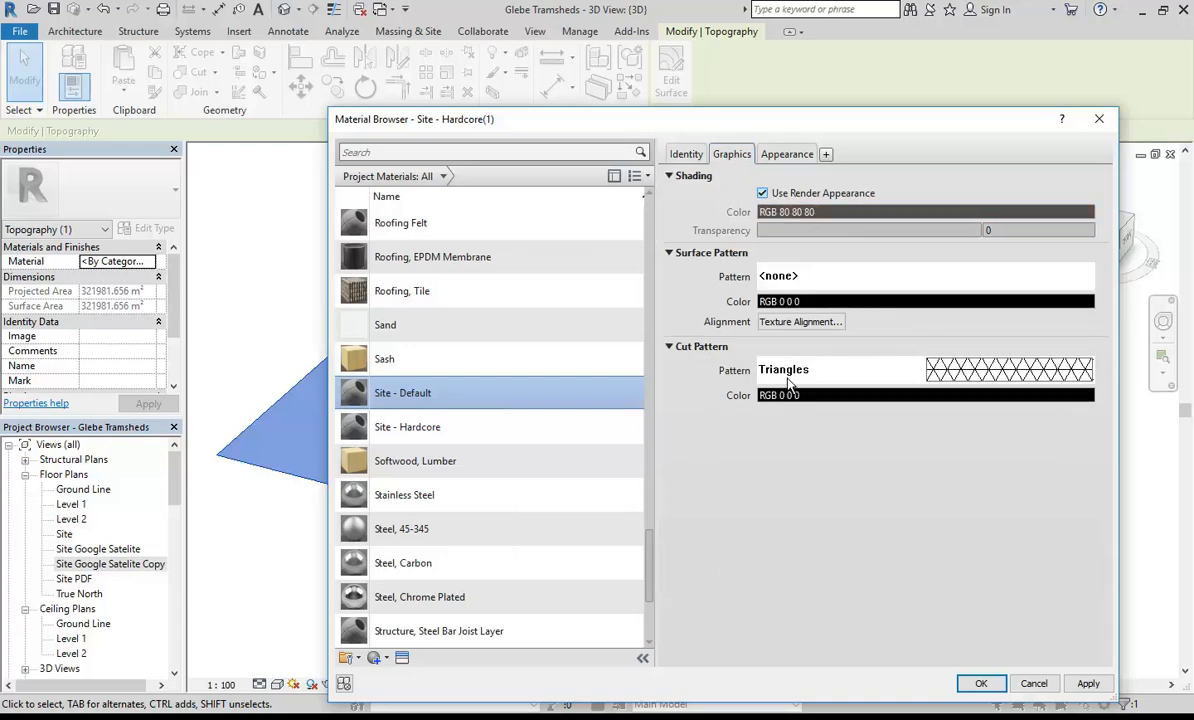
click(981, 684)
click(336, 291)
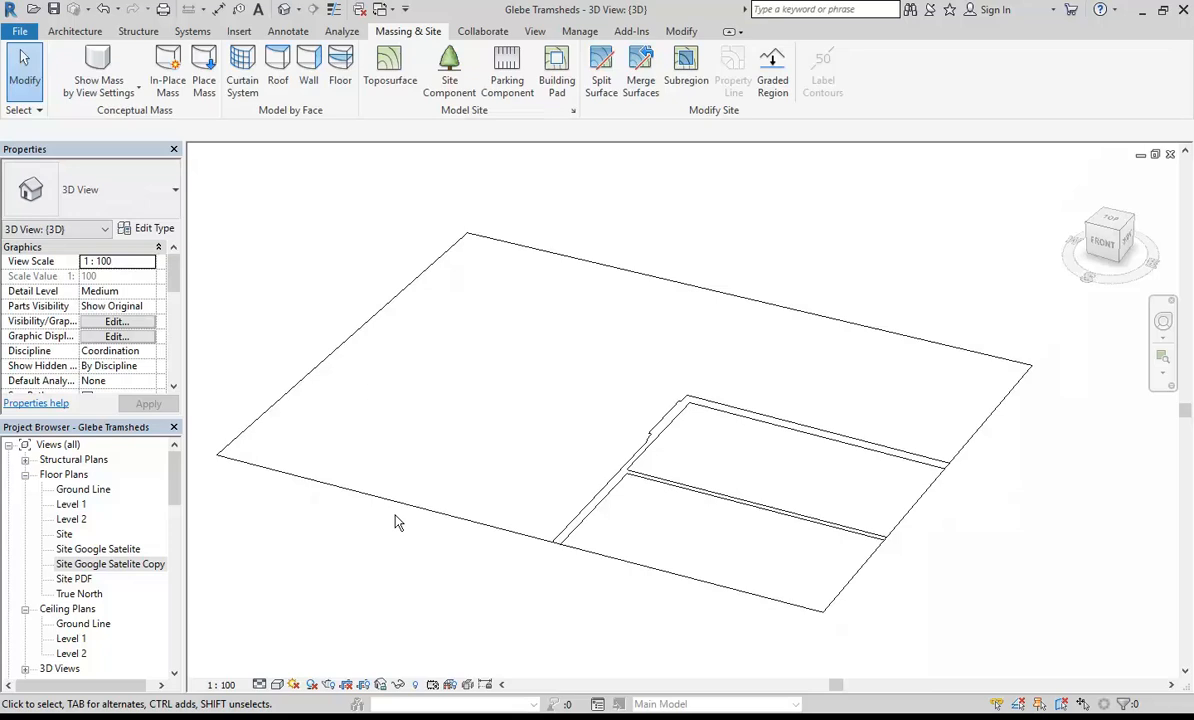
Set the 3D view's visual style to Shaded.
click(277, 684)
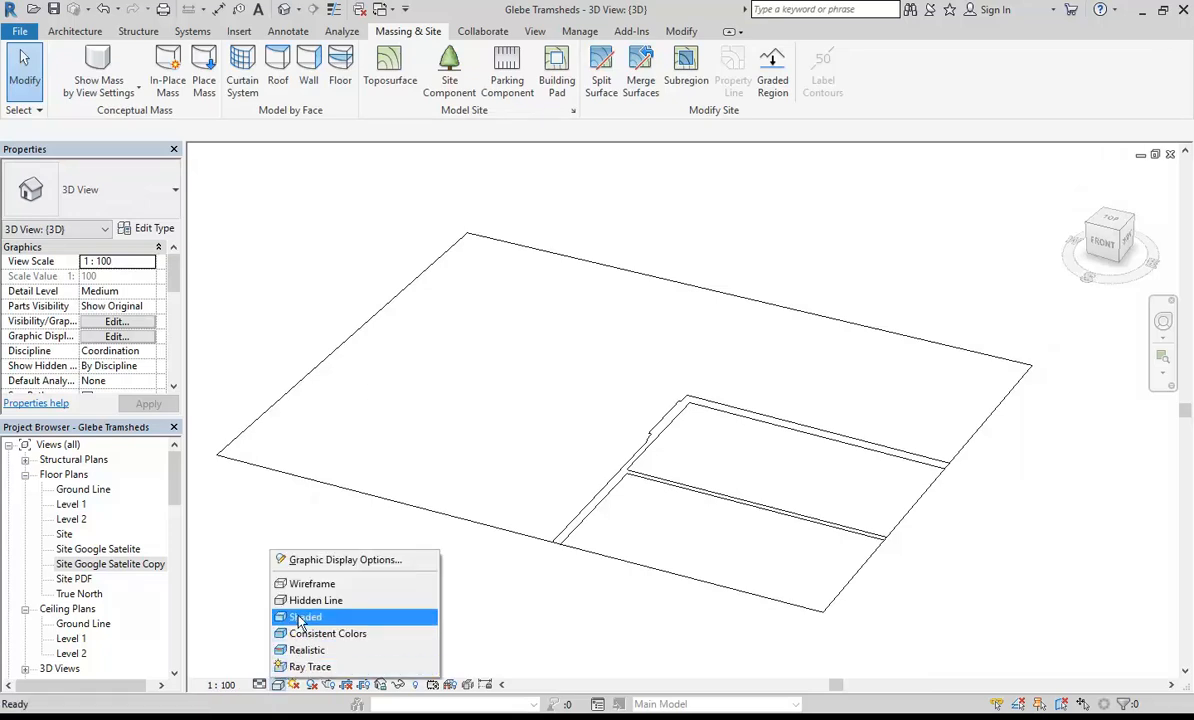
click(397, 577)
middle_drag(499, 384, 526, 388)
scroll(526, 386, up, 1)
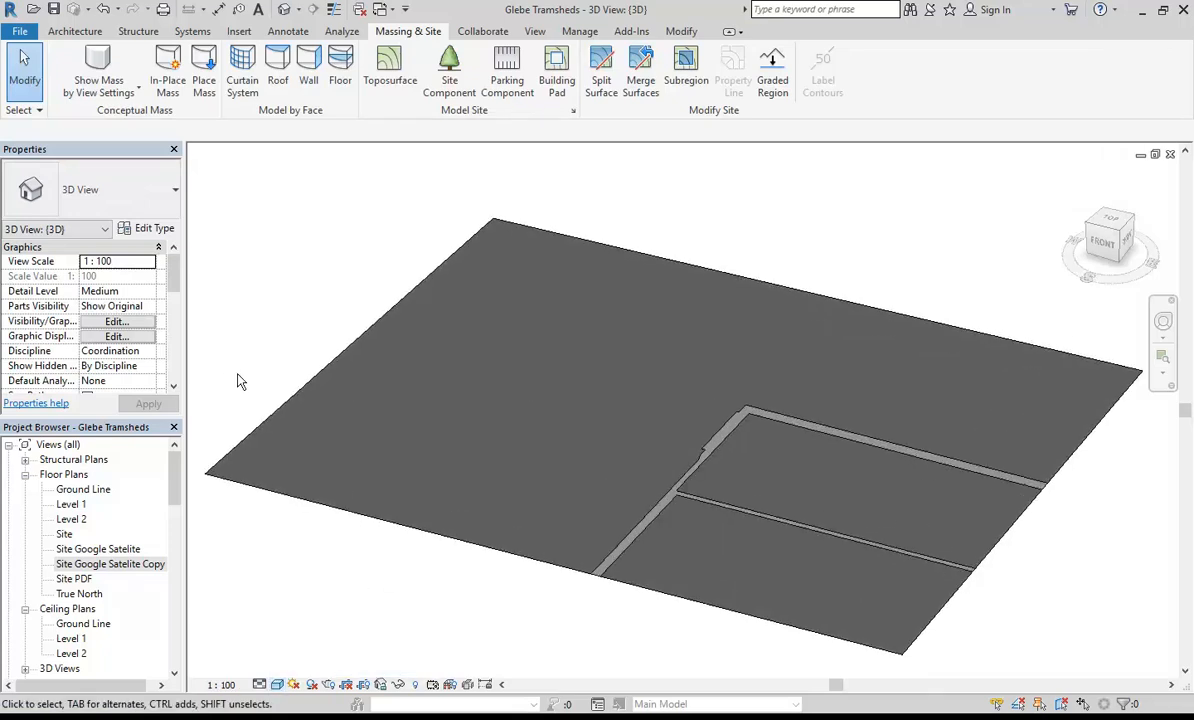
Check the graphics settings of the toposurface's Site - Default material and compare the shaded surface with the roads.
click(312, 388)
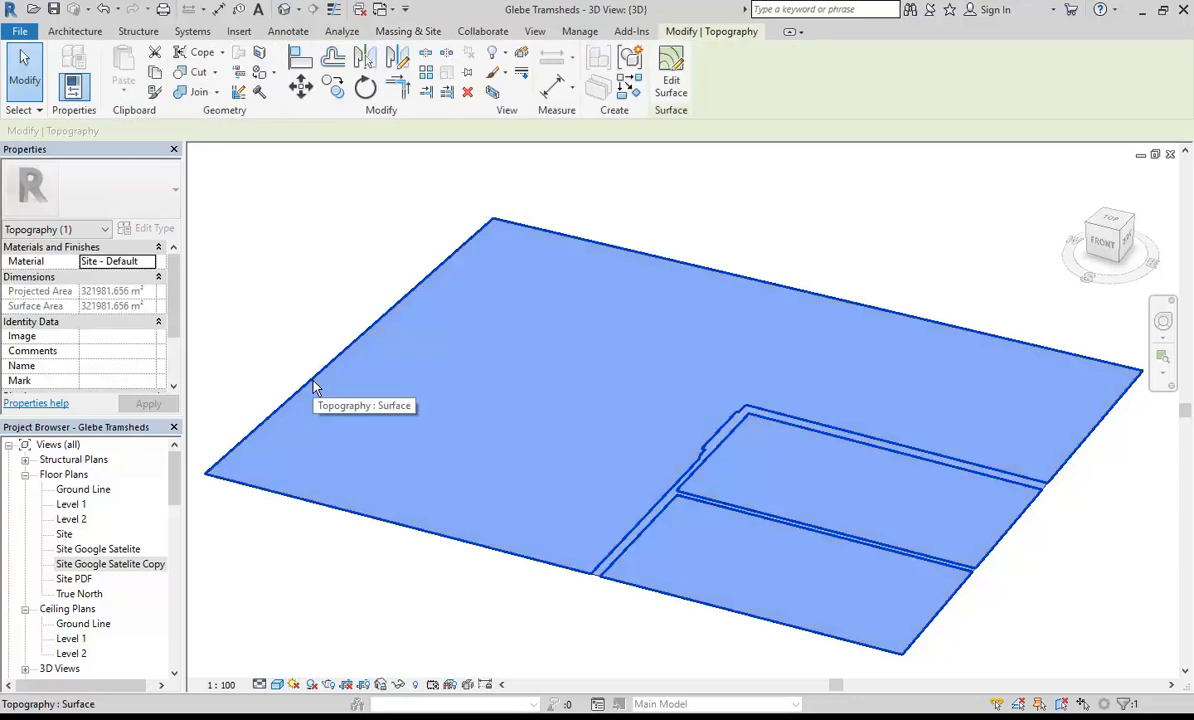
click(110, 262)
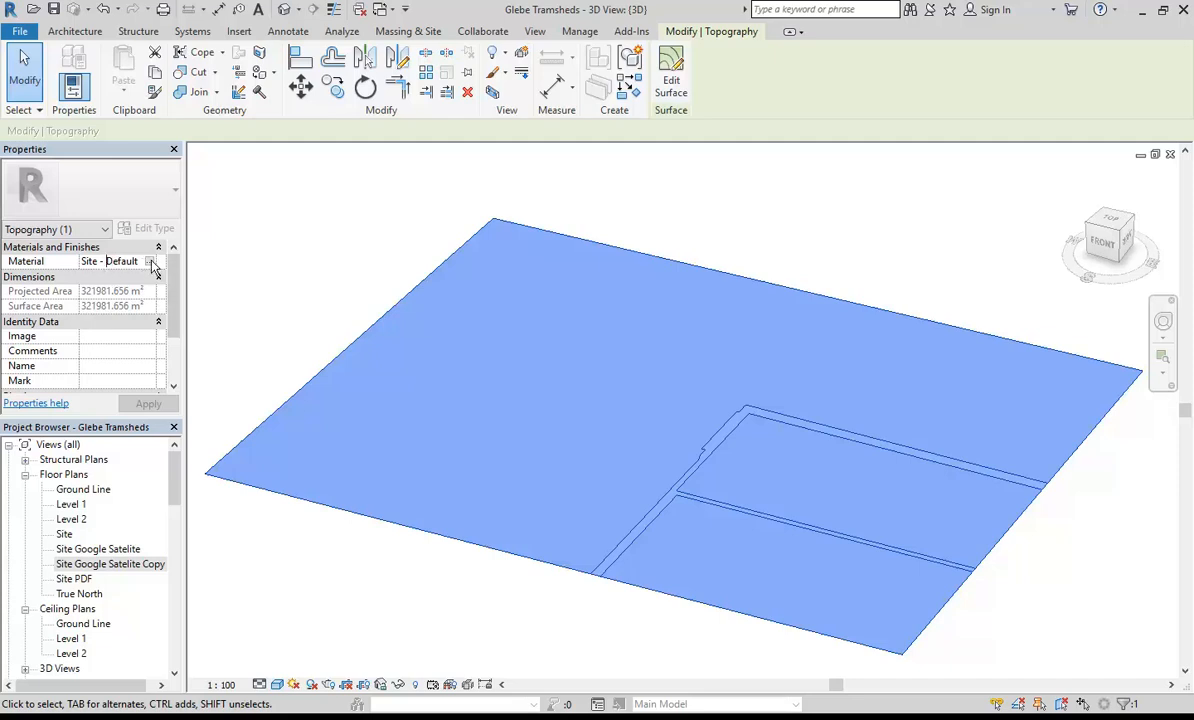
click(151, 262)
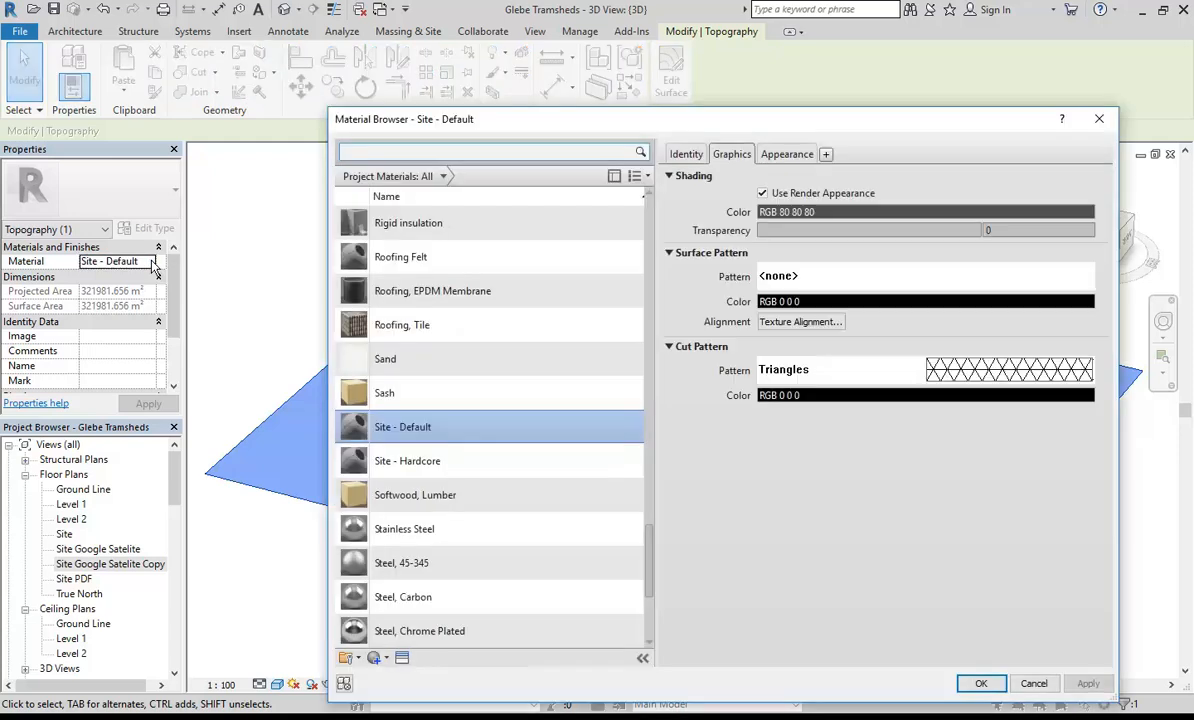
click(981, 684)
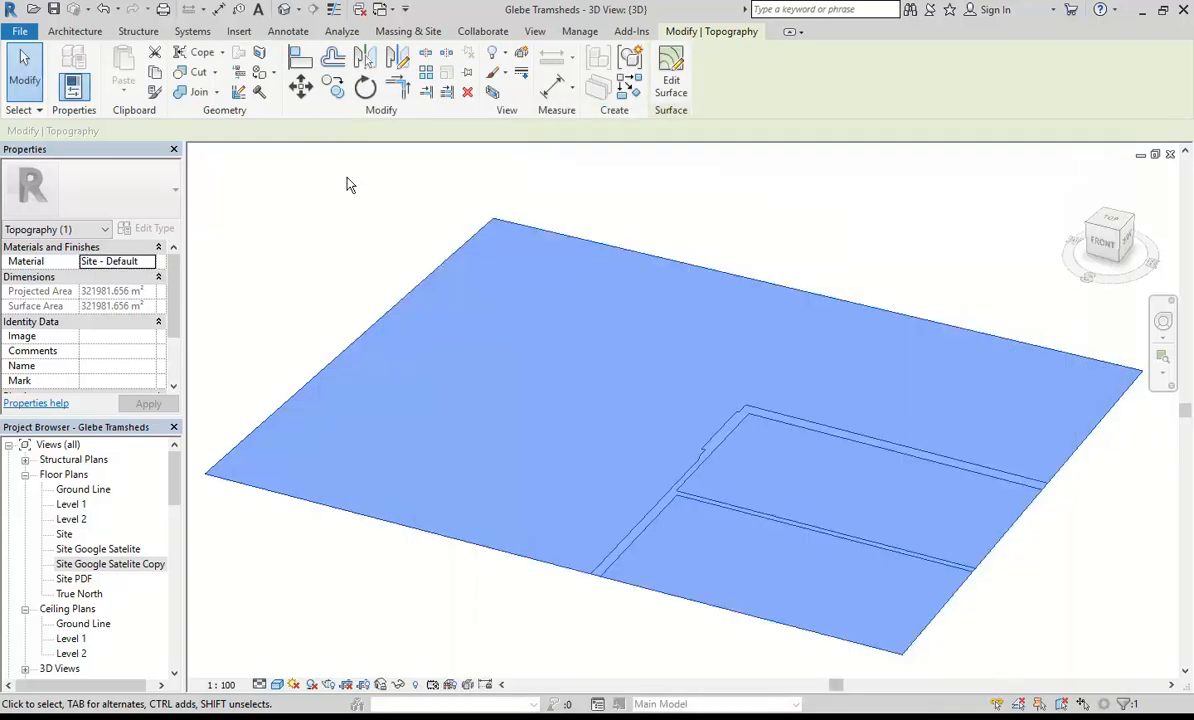
click(362, 227)
middle_drag(693, 548, 743, 573)
scroll(597, 533, up, 3)
scroll(648, 516, up, 2)
scroll(648, 516, down, 4)
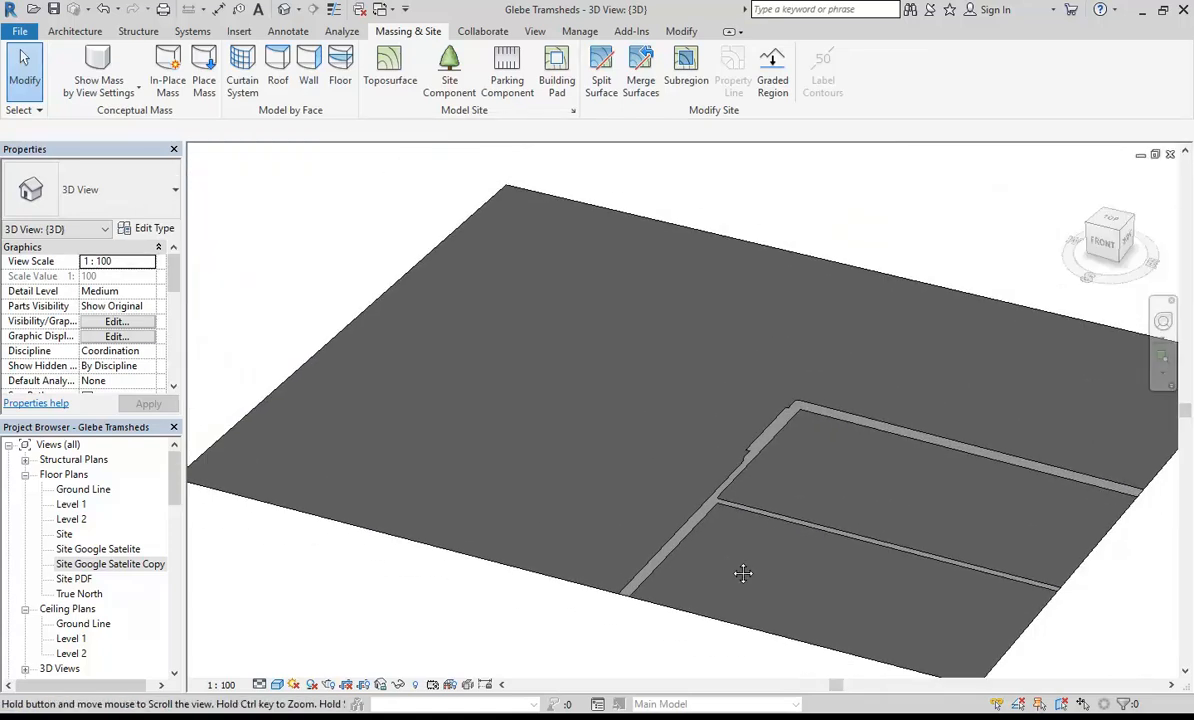
Lighten the toposurface's Site - Default material by setting its appearance colour to RGB 172 172 172.
click(327, 323)
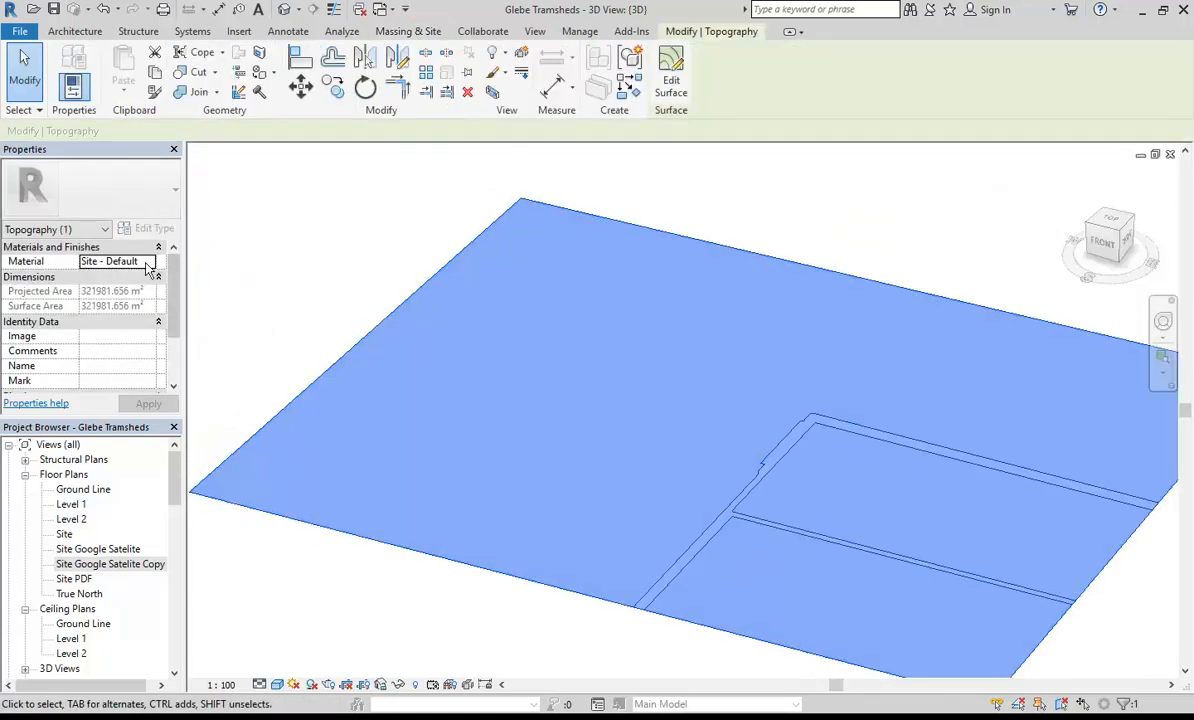
click(147, 261)
click(786, 154)
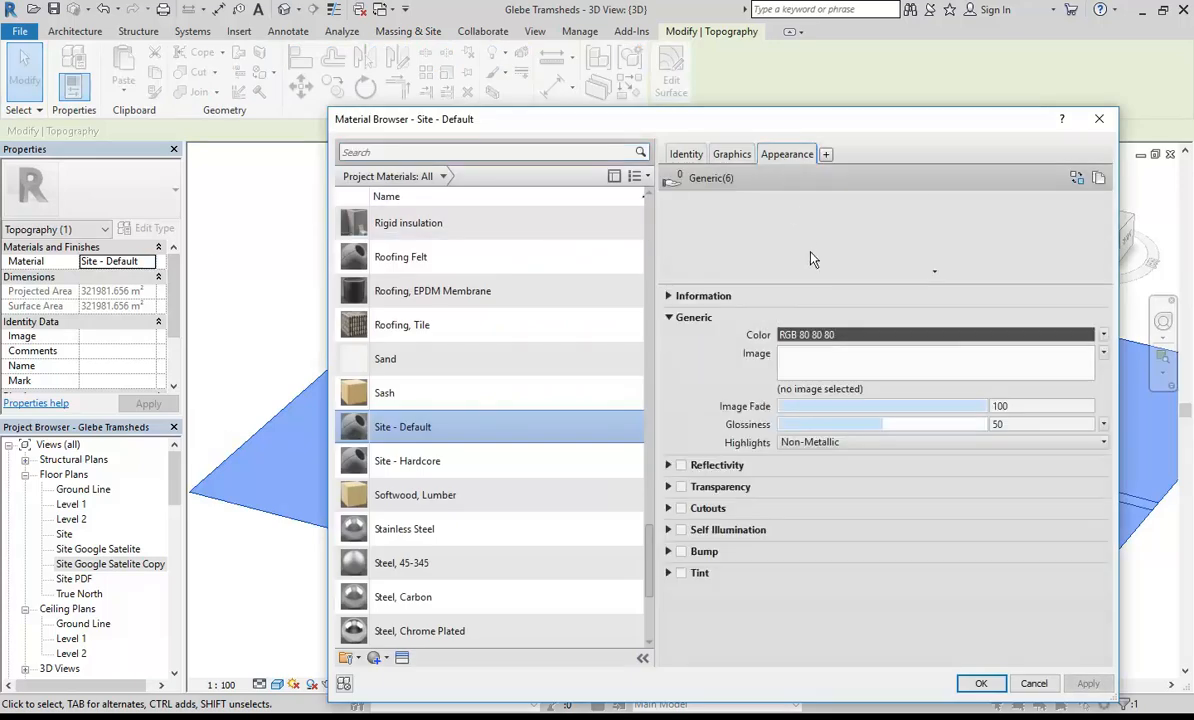
click(795, 334)
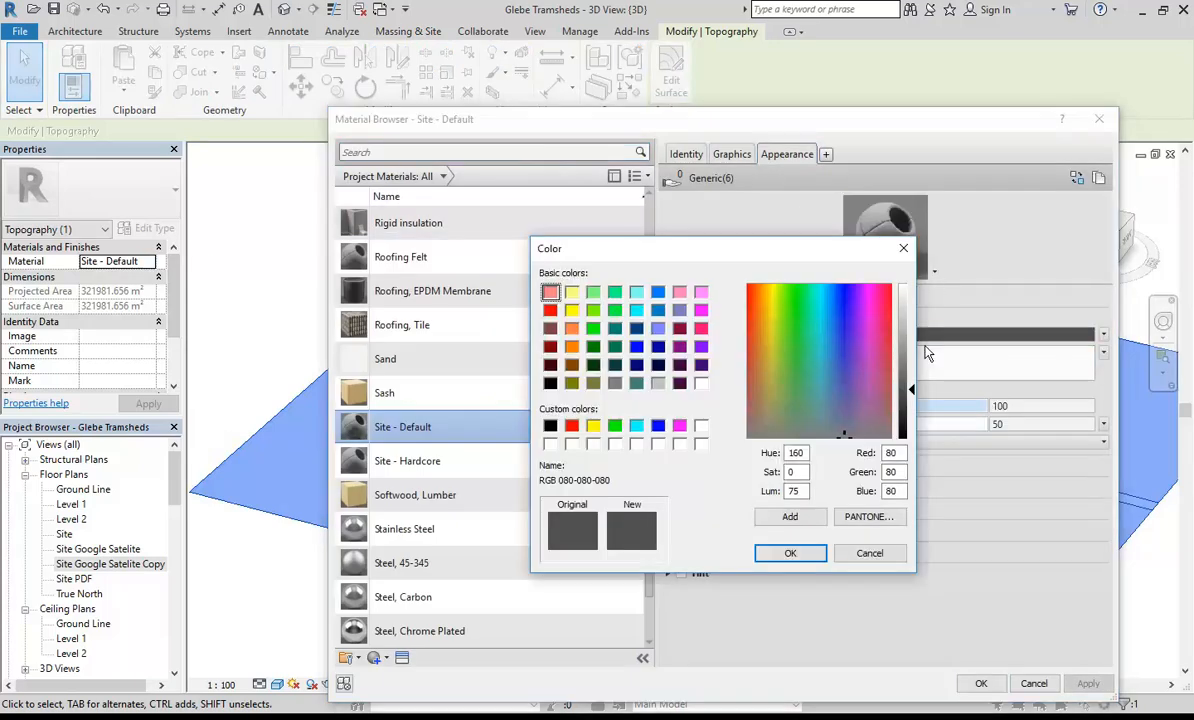
drag(912, 388, 910, 334)
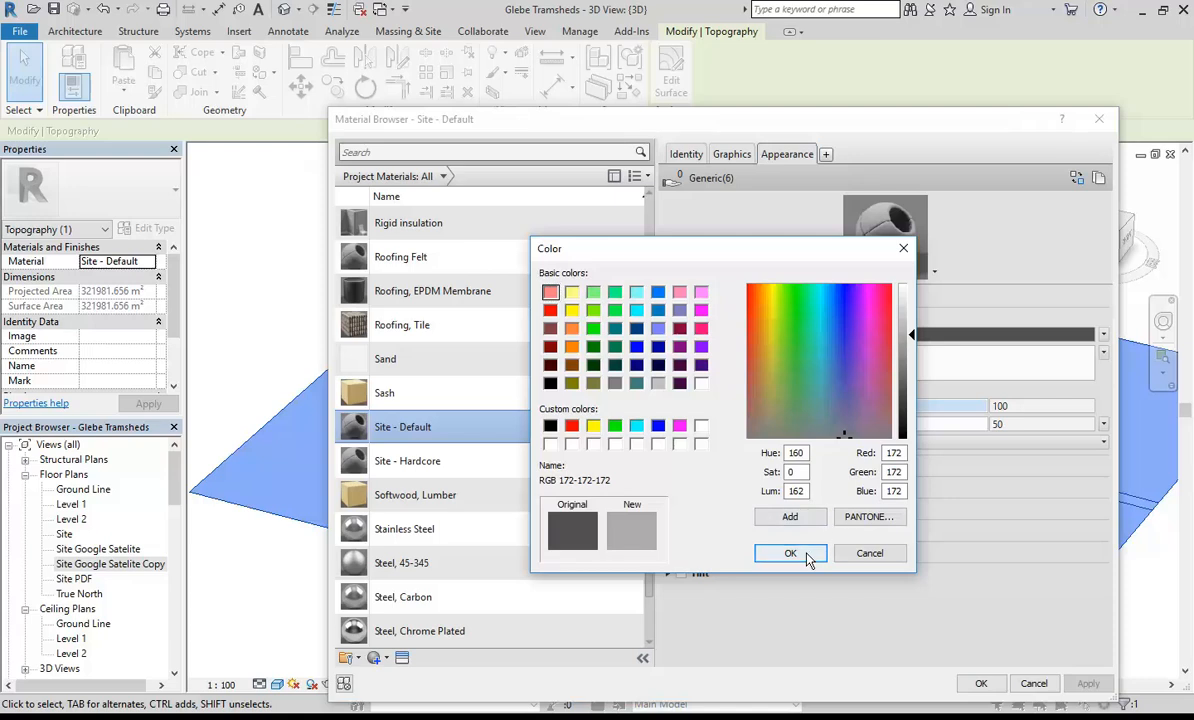
click(790, 553)
click(968, 684)
click(608, 634)
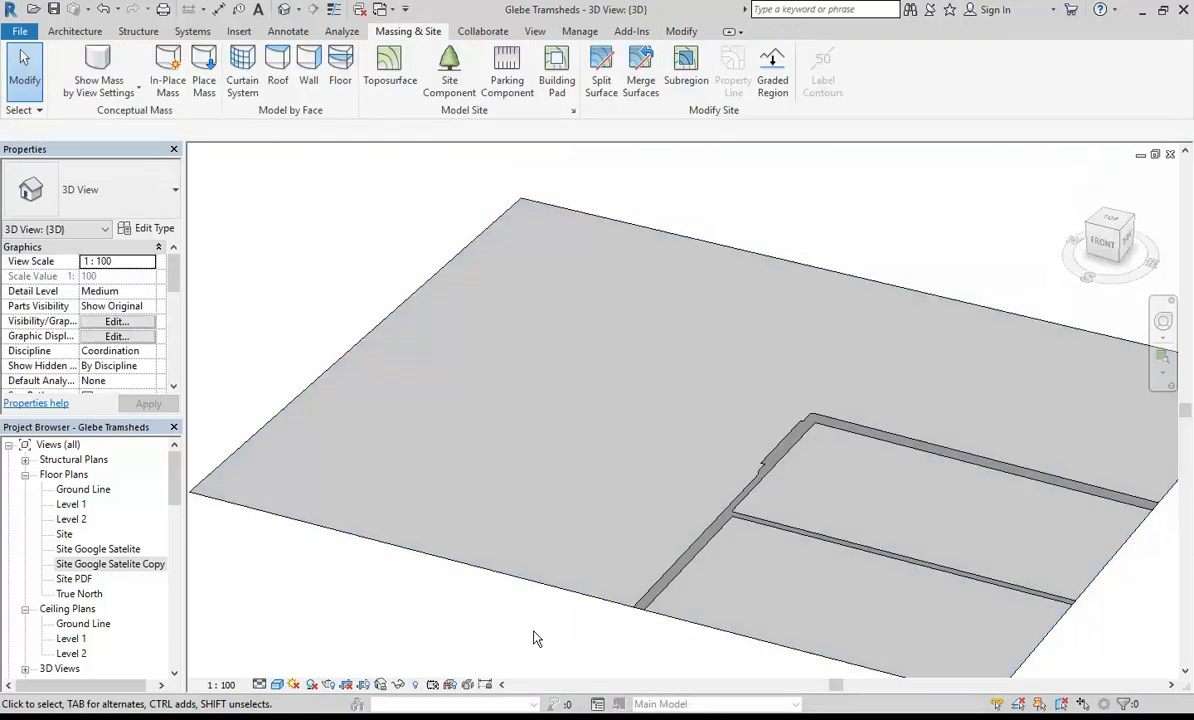
middle_drag(533, 640, 453, 552)
scroll(453, 552, up, 4)
middle_drag(535, 441, 480, 368)
scroll(480, 368, up, 3)
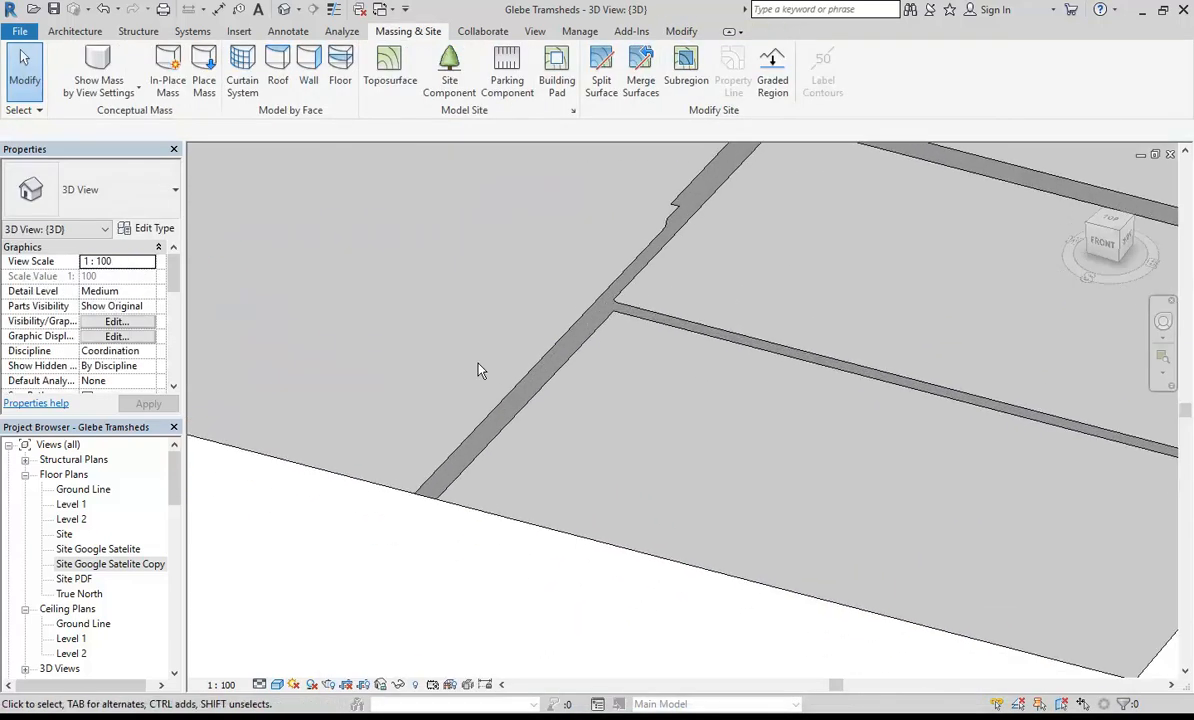
Duplicate the Site - Default material as Site - Tarmac for the road subregion's material.
click(493, 455)
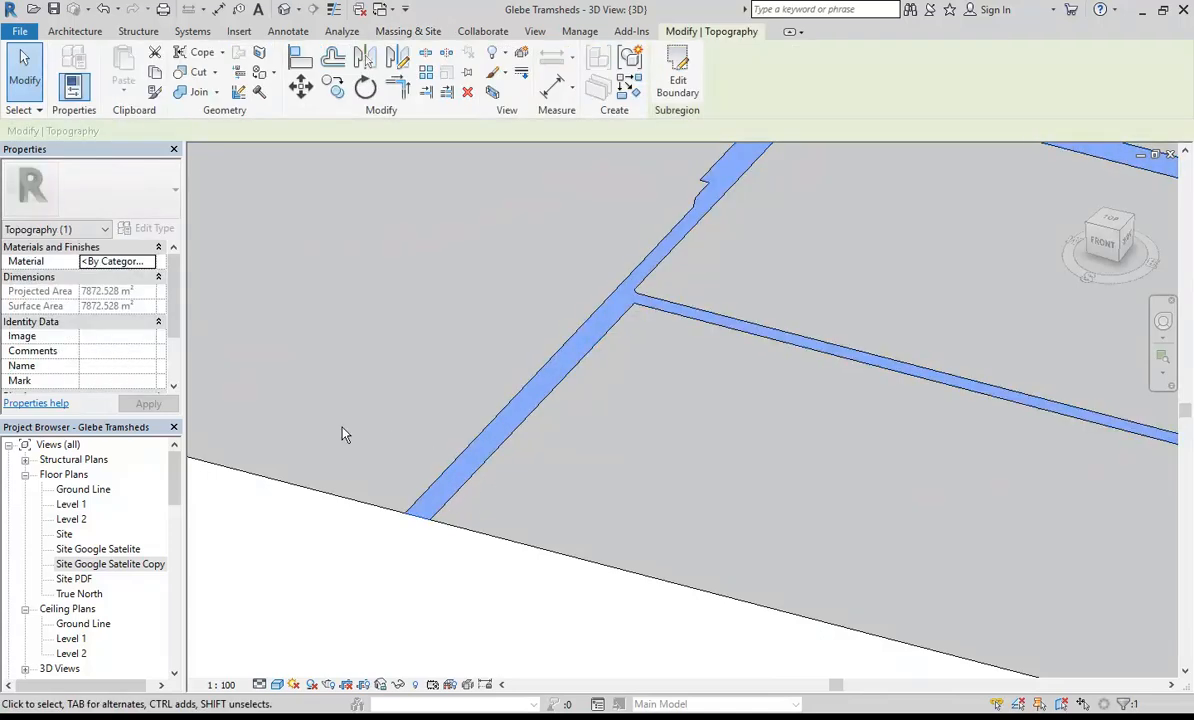
click(149, 263)
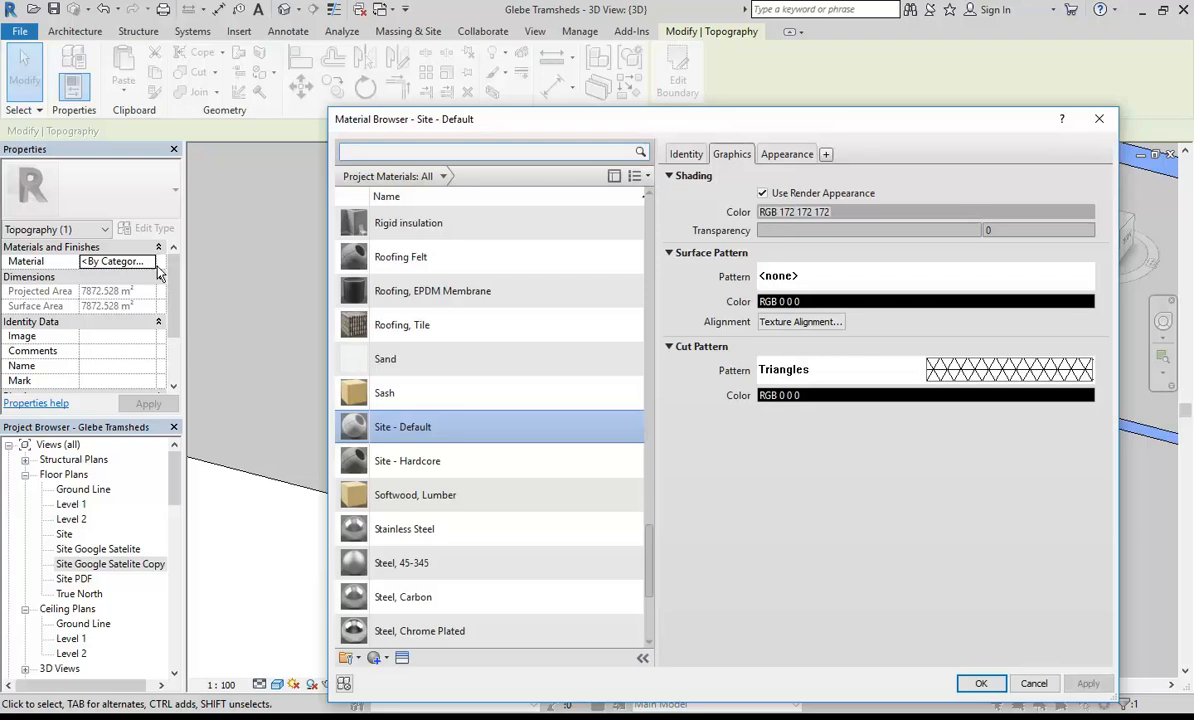
right_click(396, 436)
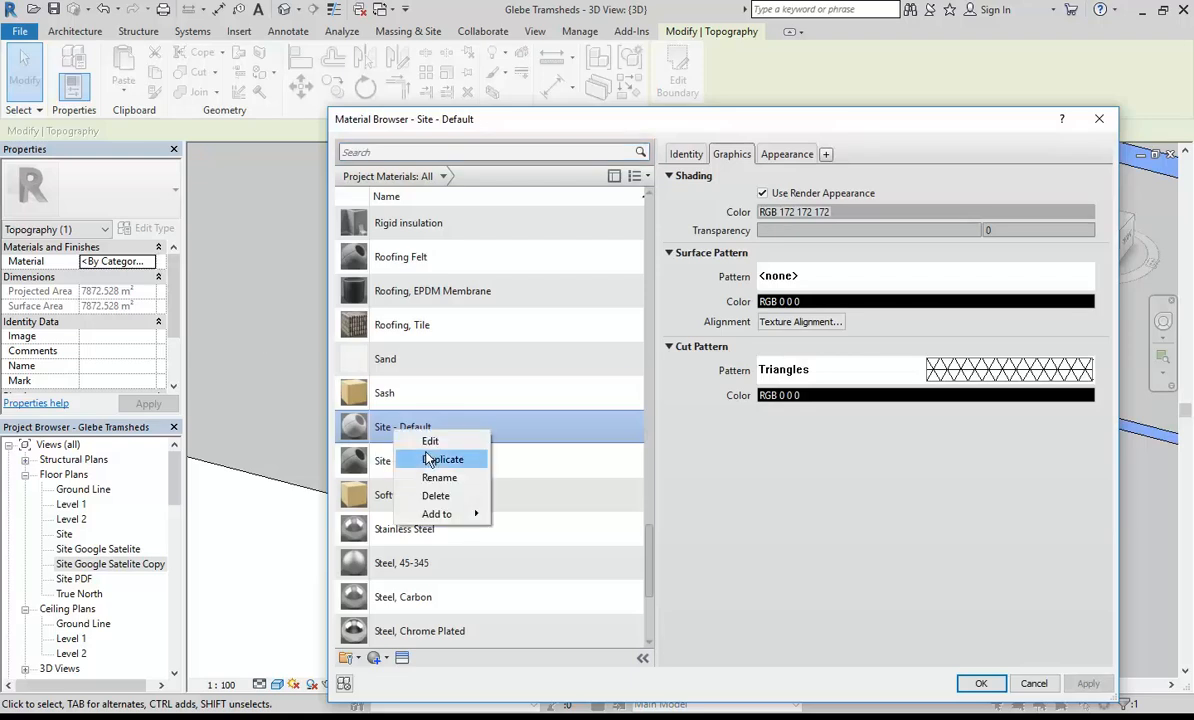
click(433, 459)
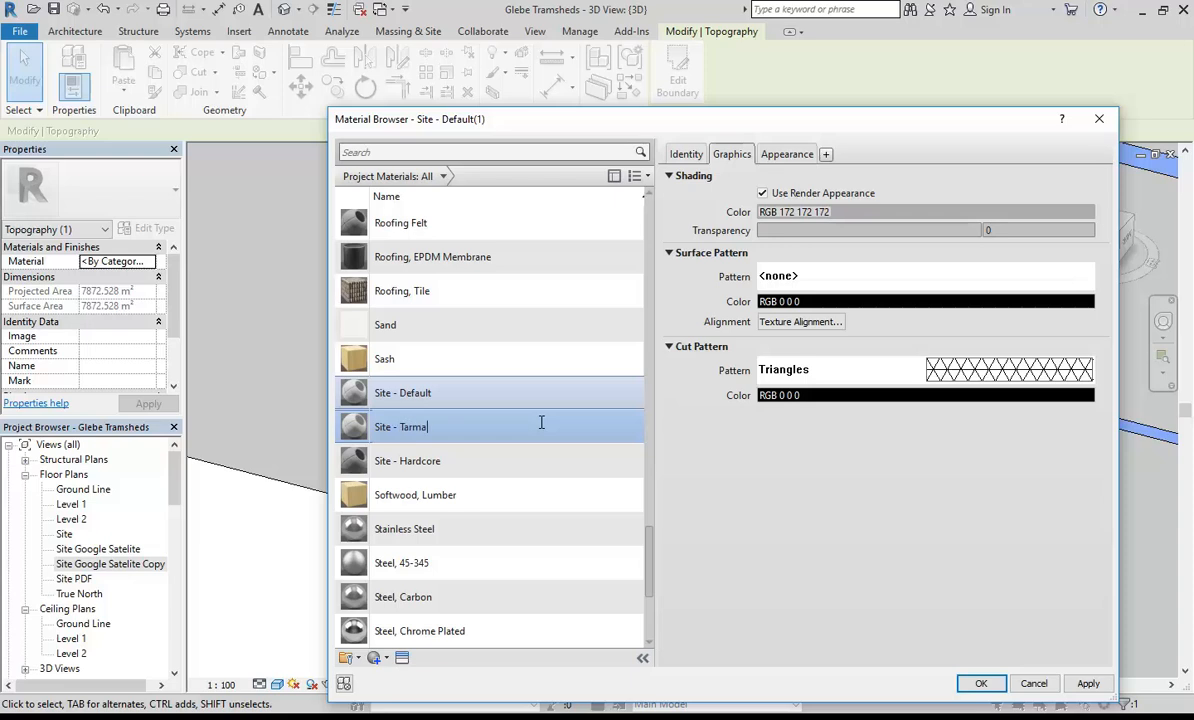
text(Site - Tarmac)
key(Return)
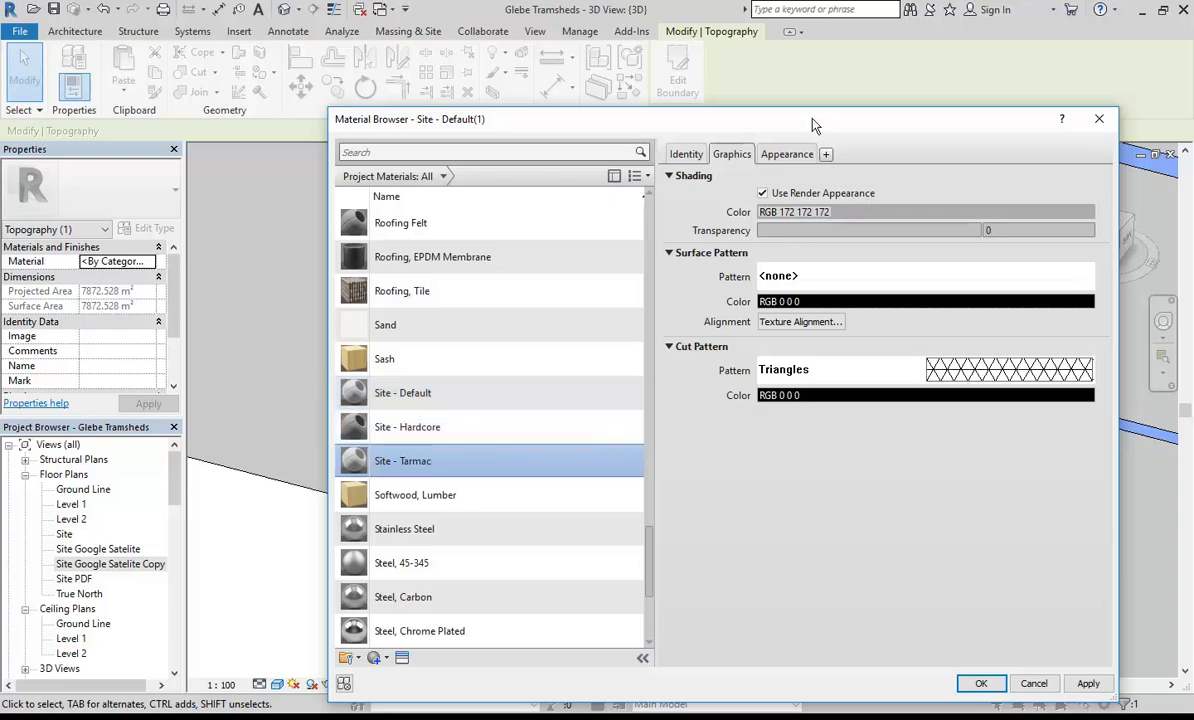
Replace the Site - Tarmac material's appearance asset with Asphalt 2 from the Appearance Library's Sitework category and accept the material.
click(787, 154)
right_click(795, 156)
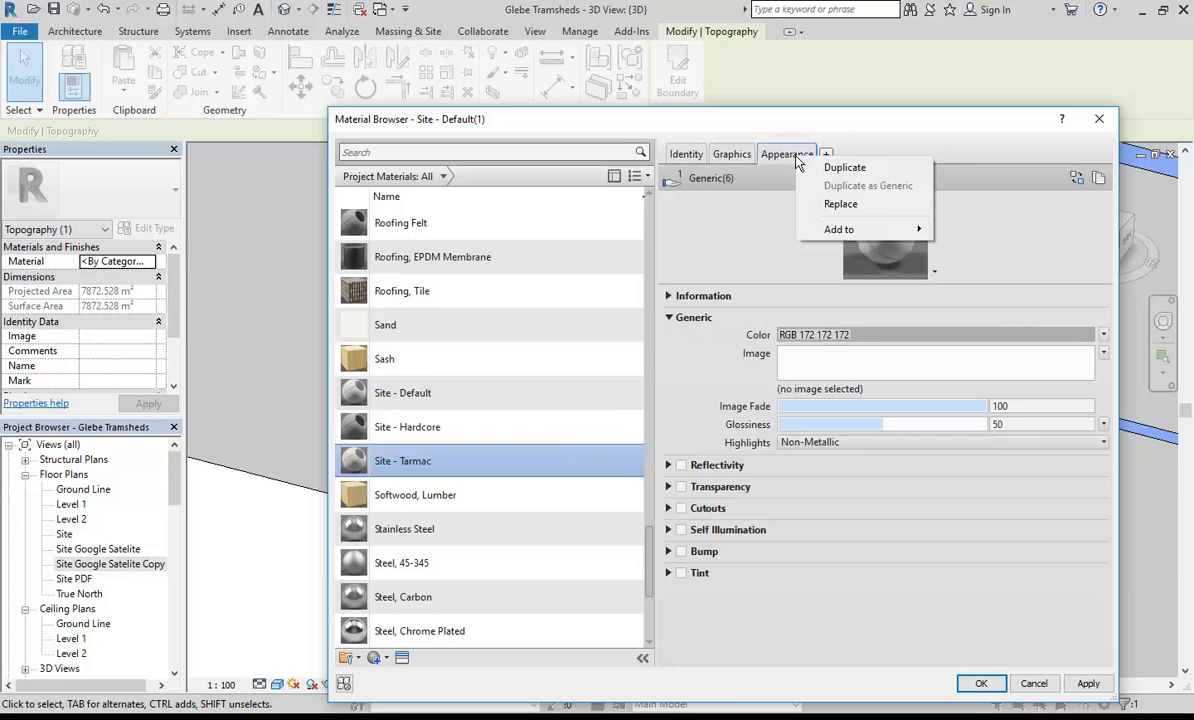
click(840, 204)
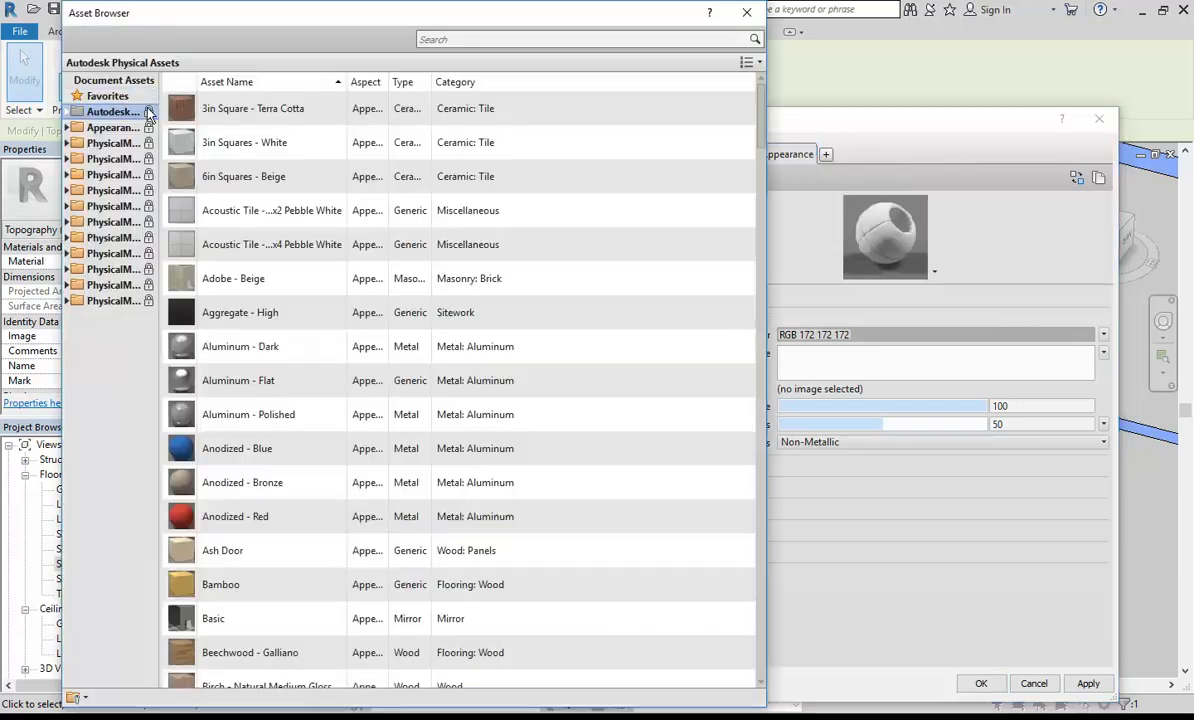
click(104, 127)
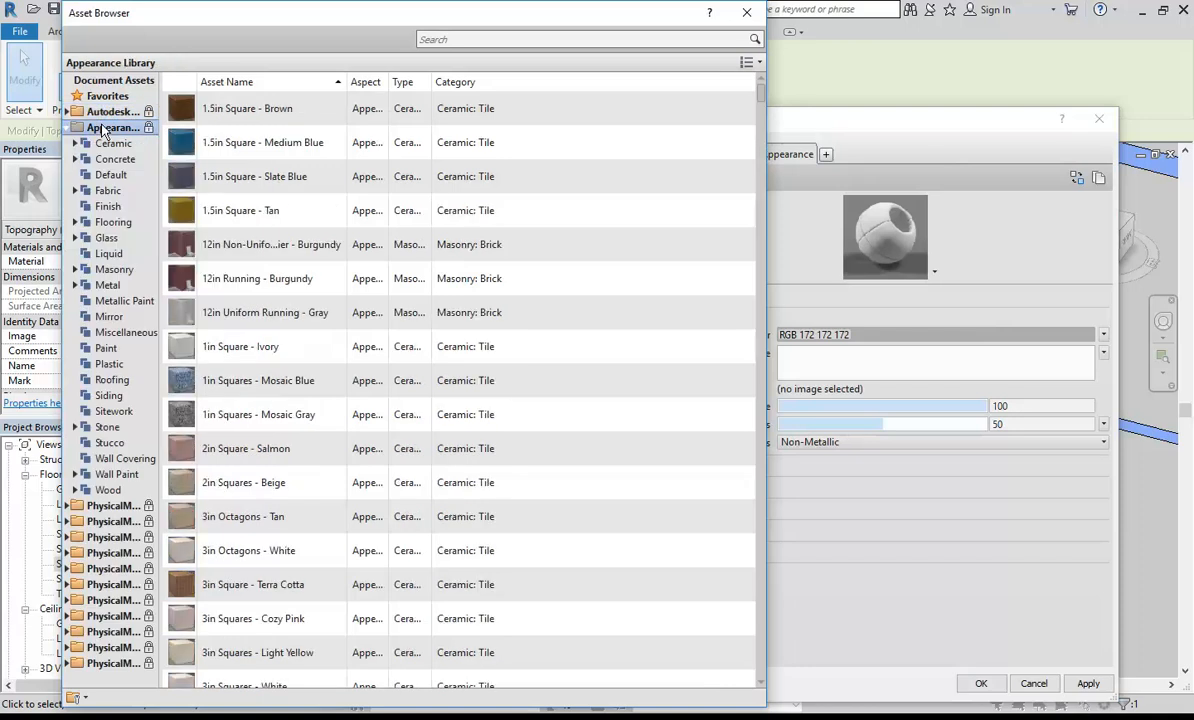
click(112, 411)
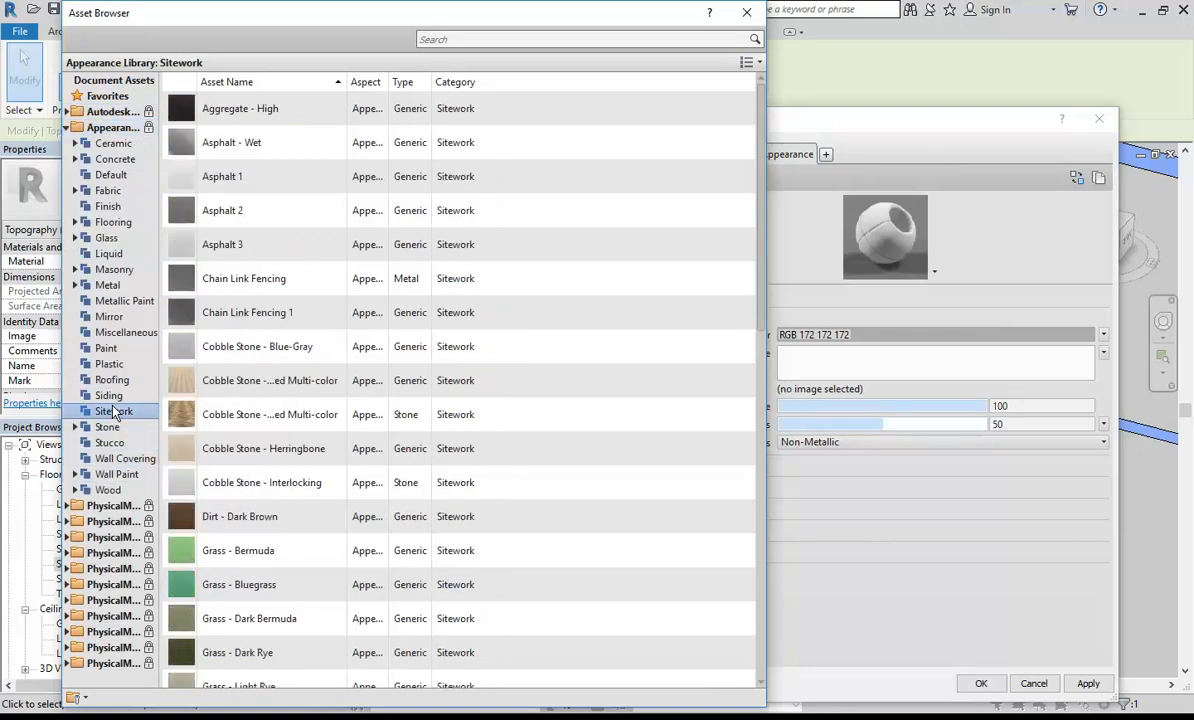
double_click(218, 220)
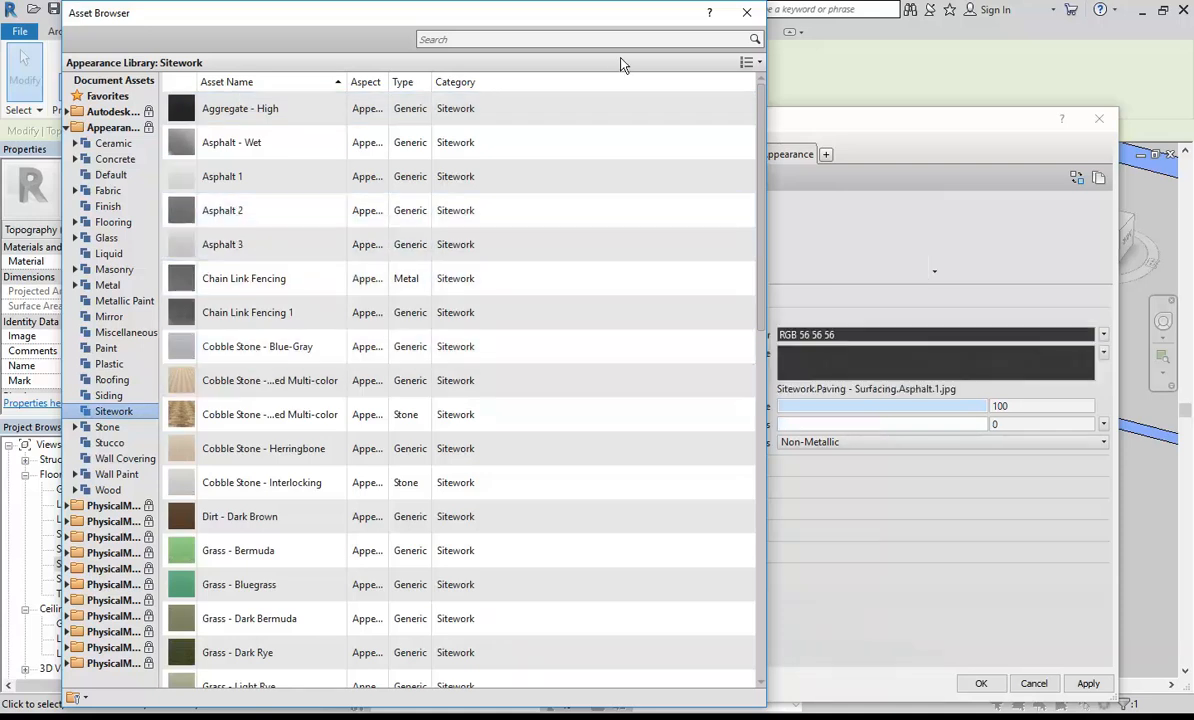
click(746, 12)
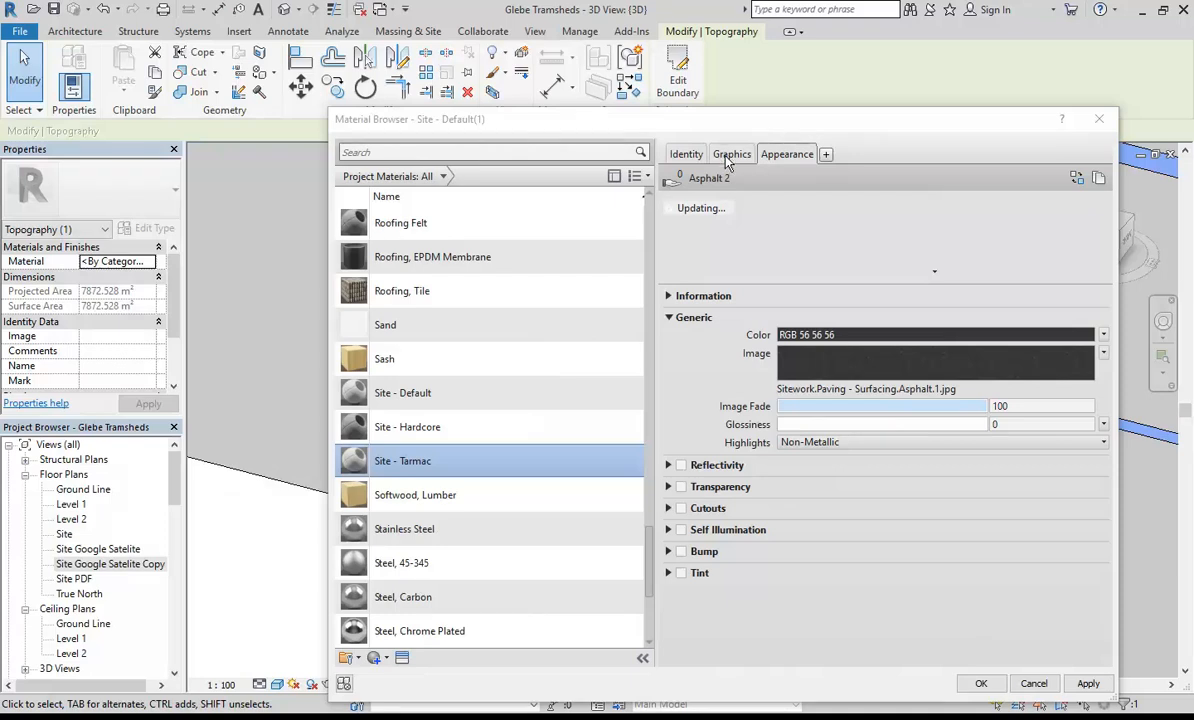
click(980, 683)
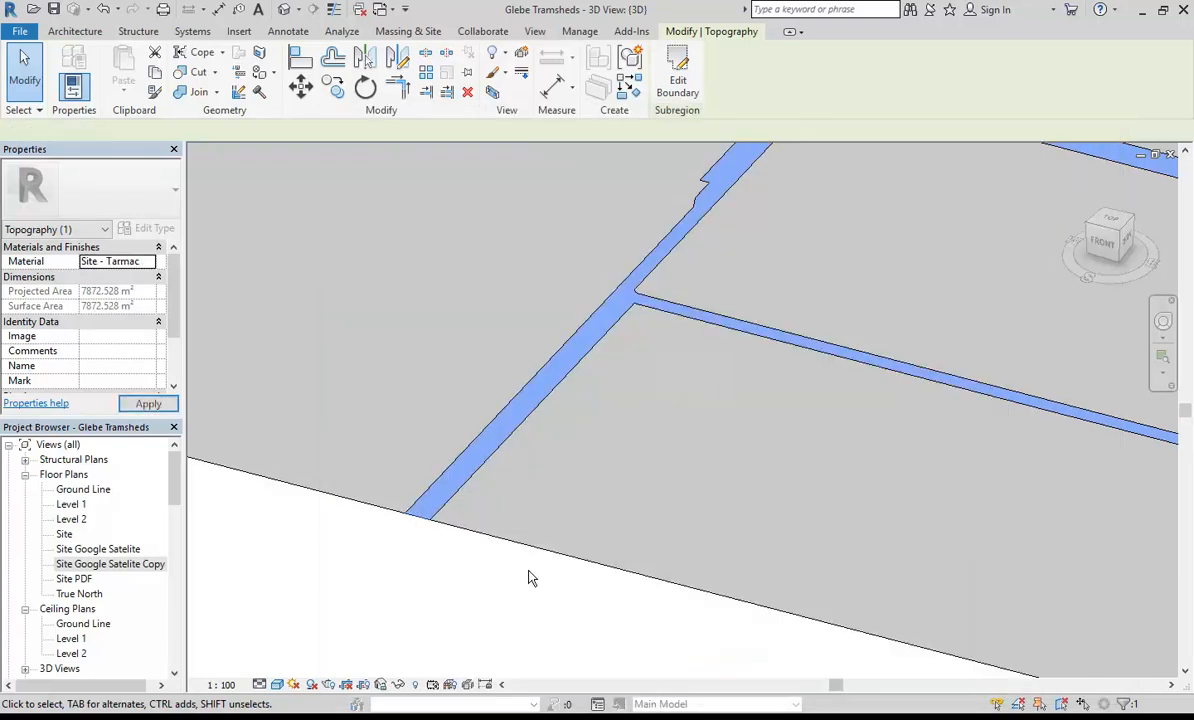
click(398, 588)
scroll(515, 570, down, 3)
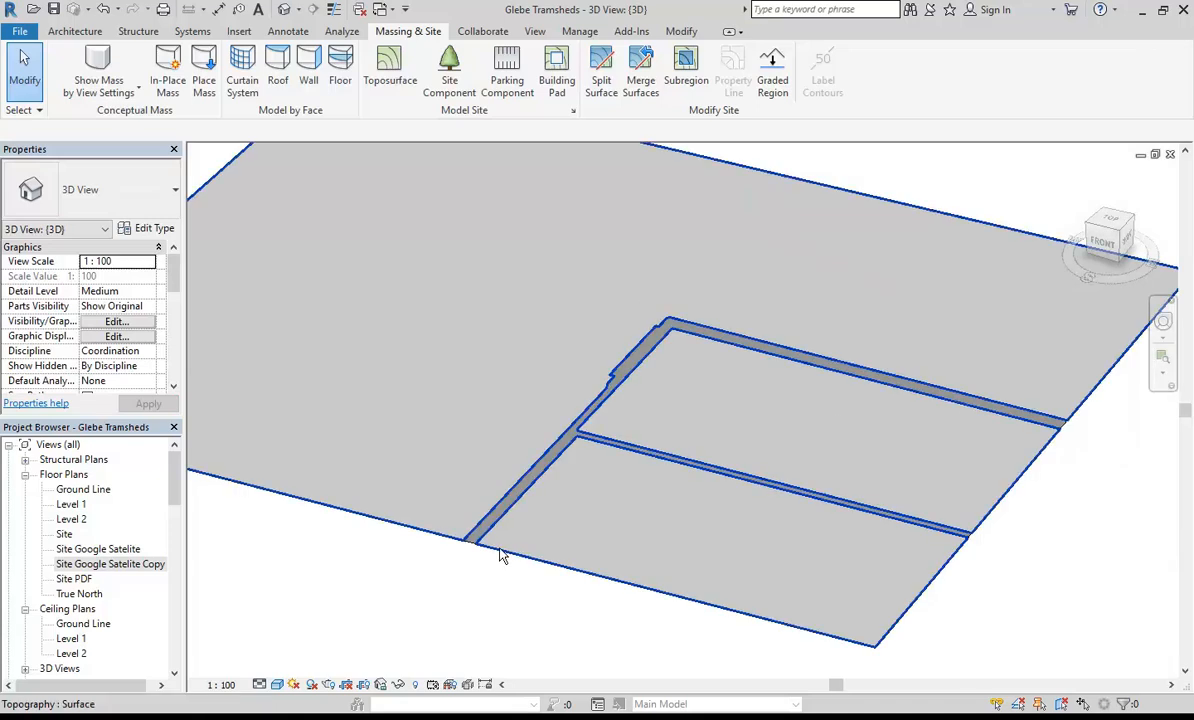
Assign the Site - Tarmac material to the road subregion.
scroll(482, 557, up, 3)
click(447, 535)
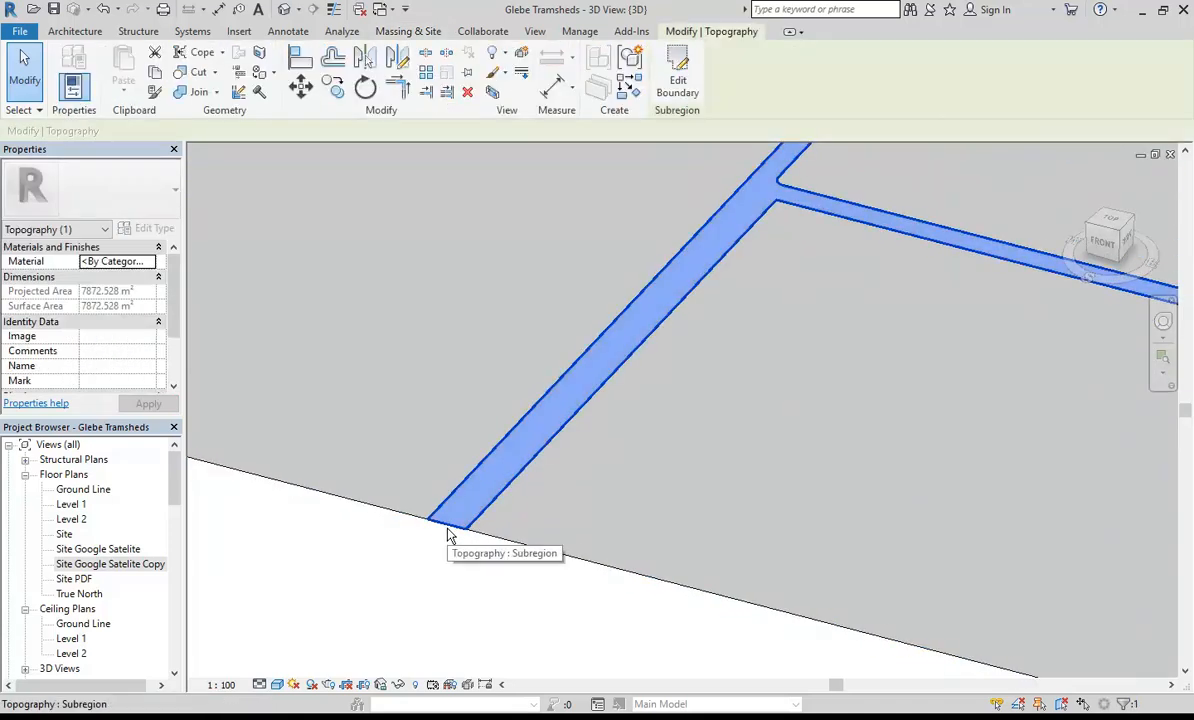
middle_drag(452, 408, 424, 364)
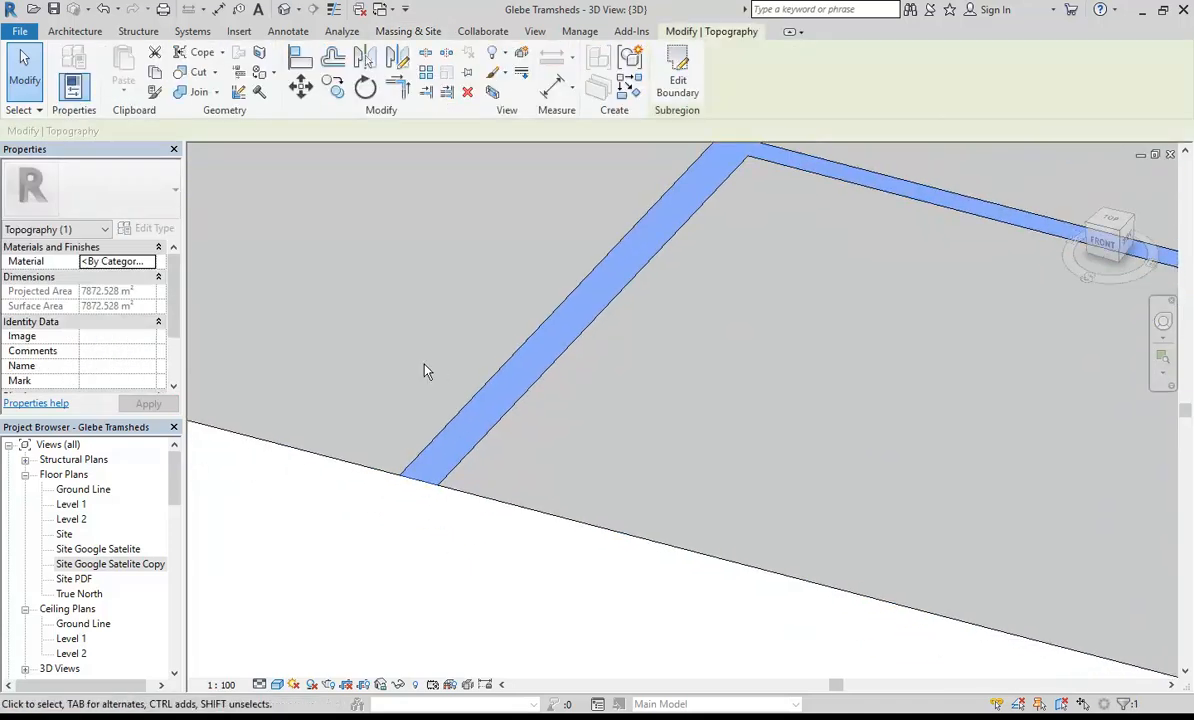
scroll(424, 364, up, 1)
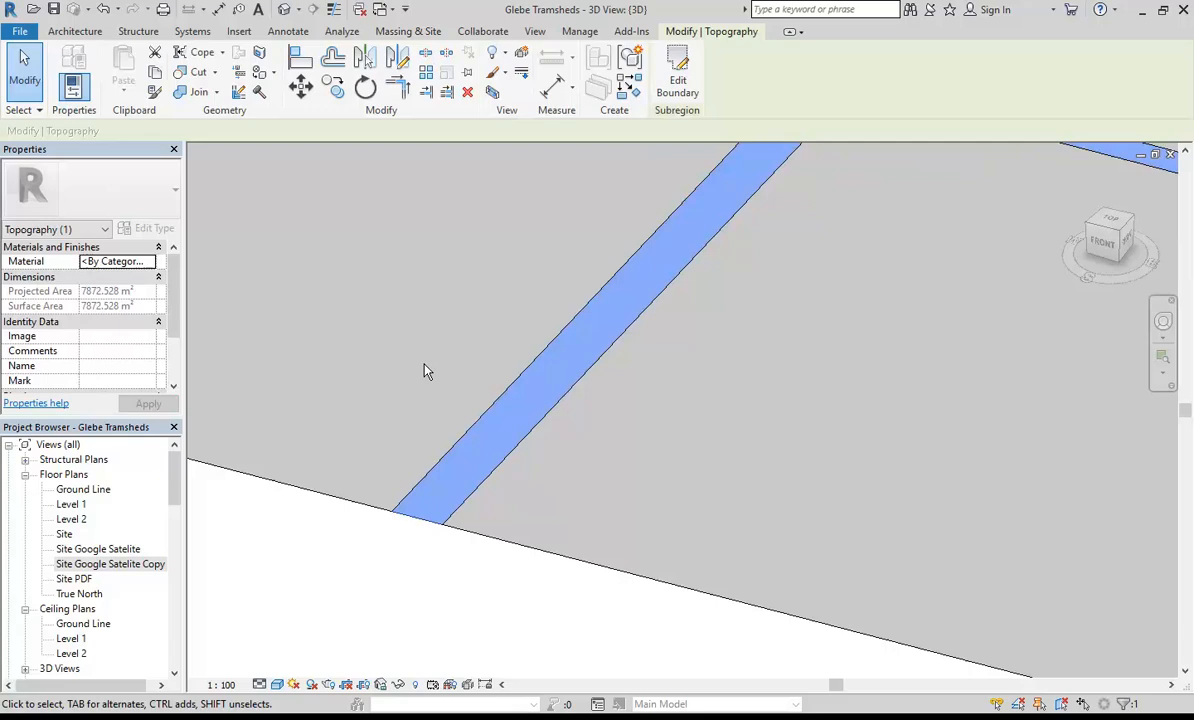
click(119, 262)
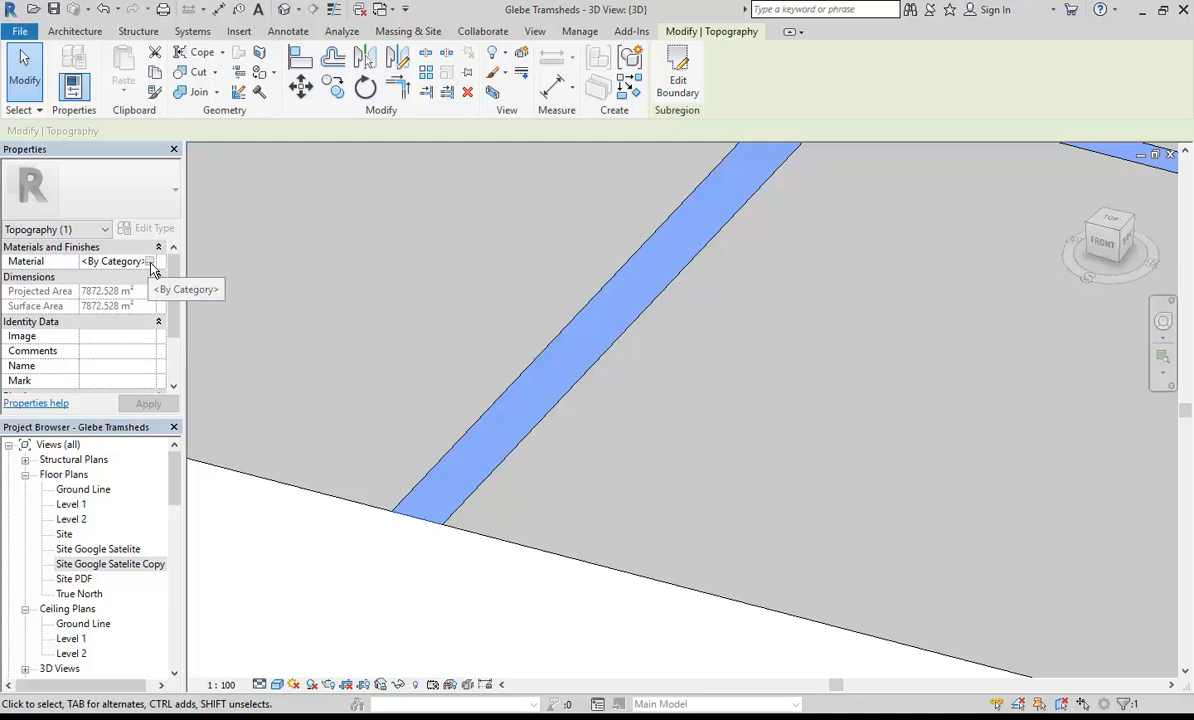
click(151, 264)
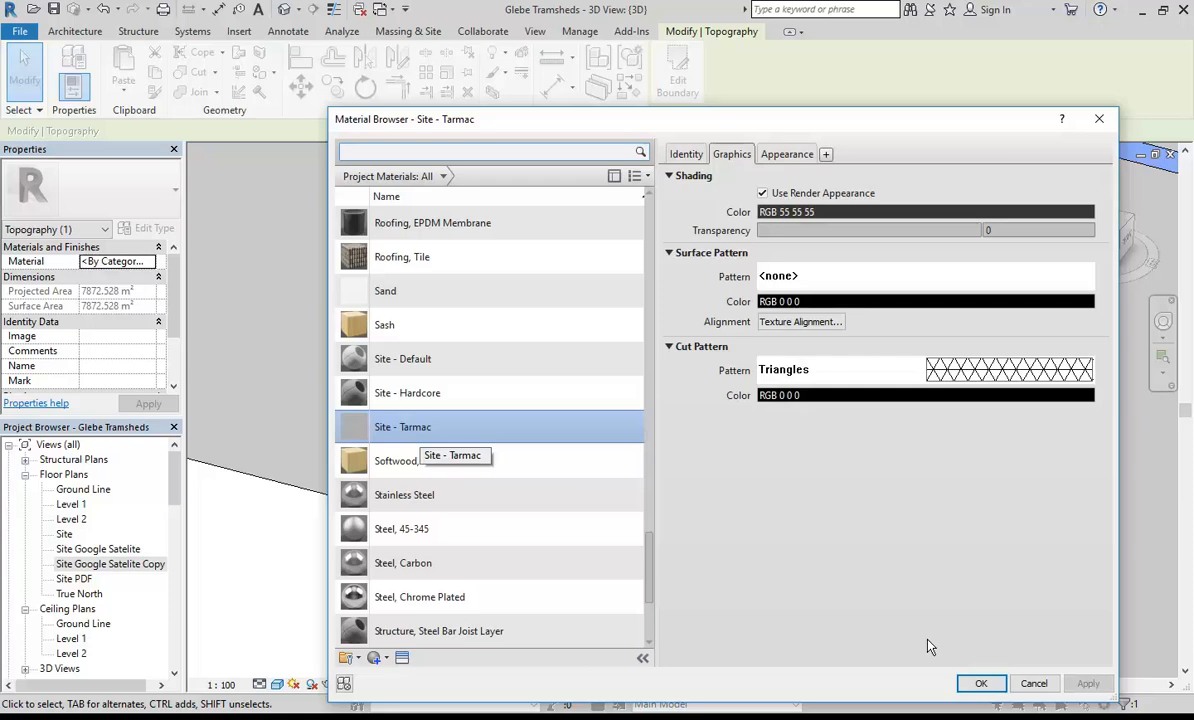
click(981, 683)
click(499, 625)
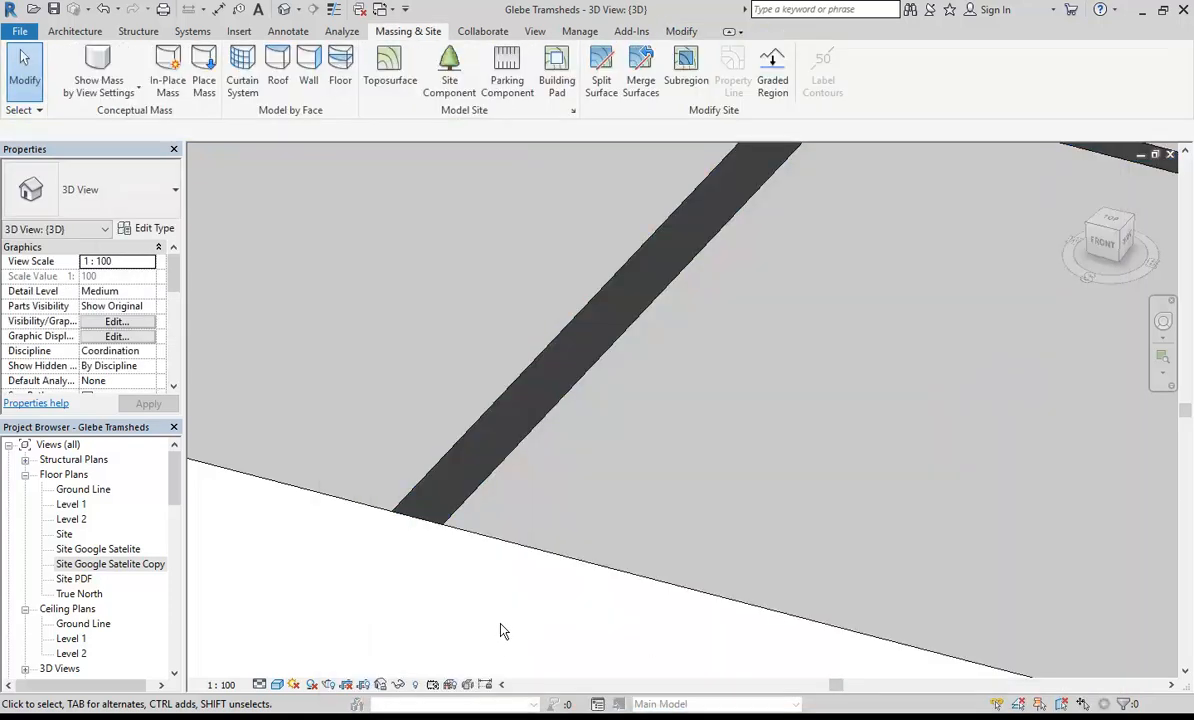
Open the Site Google Satelite Copy 1 floor plan and set its visual style to Wireframe.
scroll(757, 381, down, 3)
middle_drag(778, 388, 527, 519)
scroll(514, 482, down, 4)
scroll(514, 482, up, 2)
scroll(520, 500, up, 1)
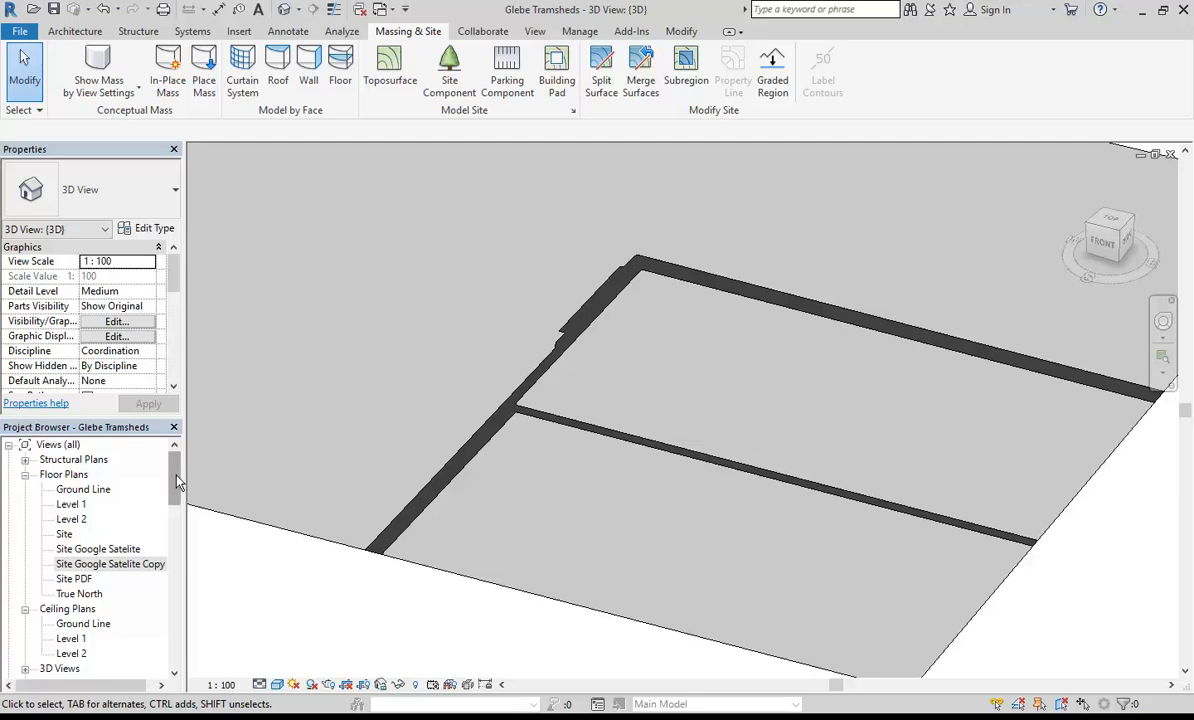
double_click(100, 564)
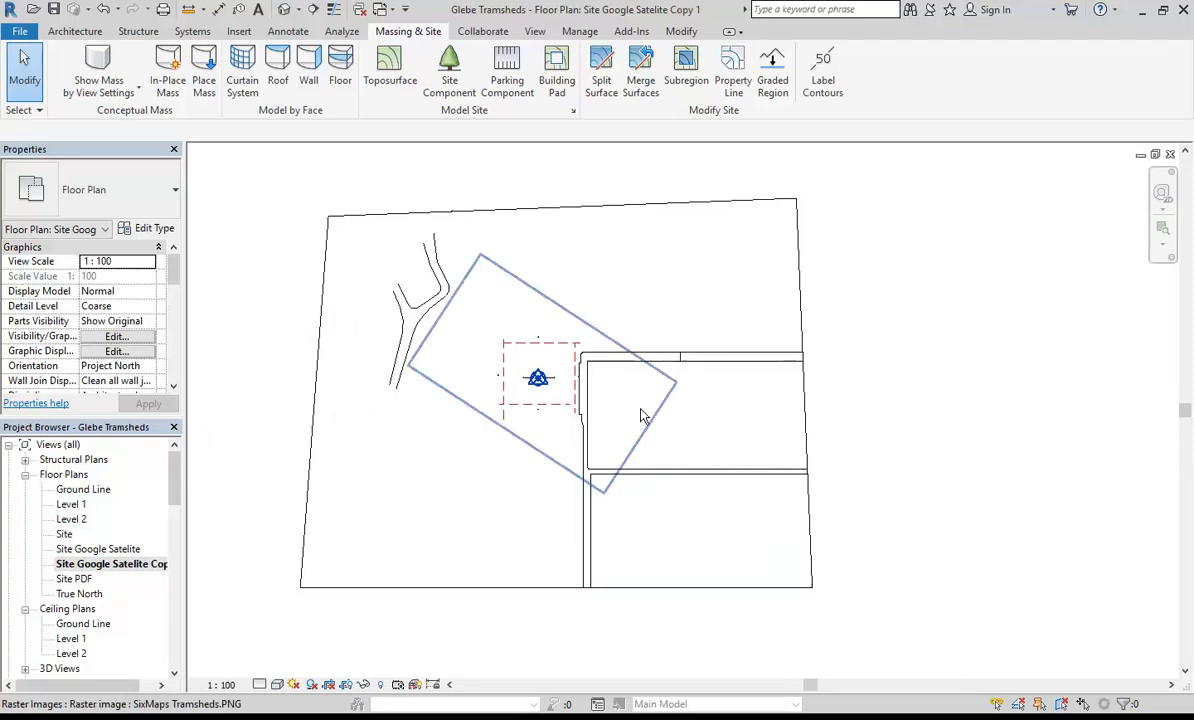
click(293, 685)
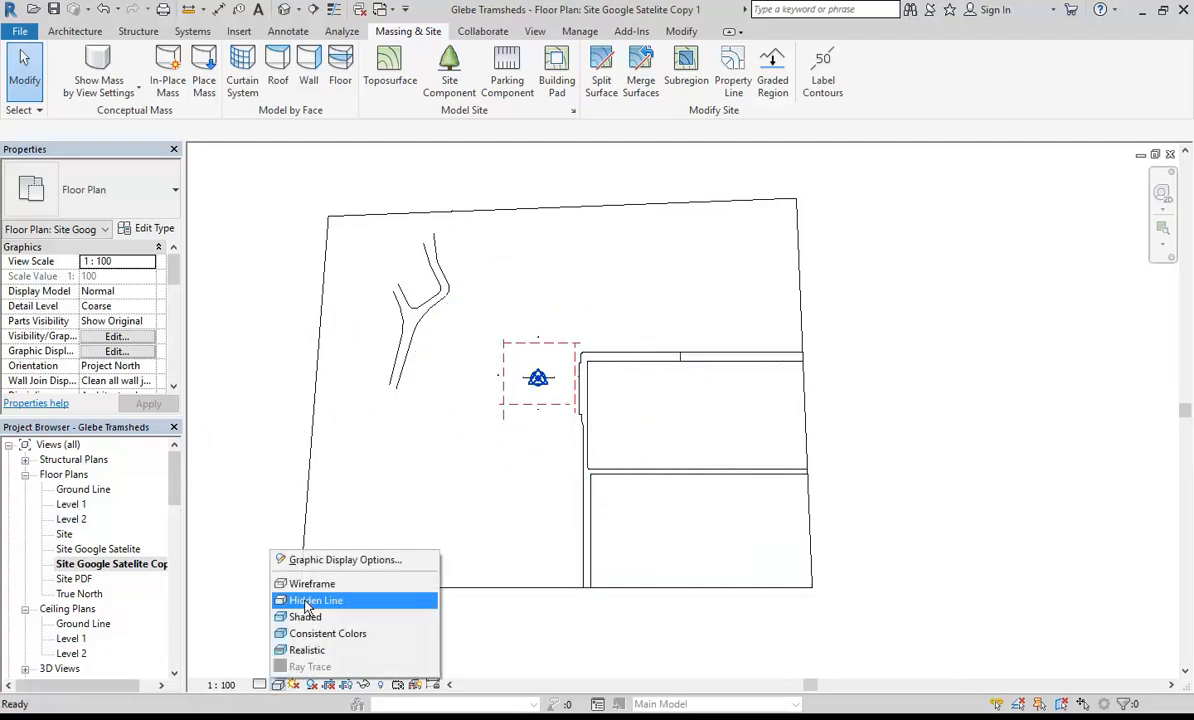
click(318, 581)
Begin a chain of Thin Lines detail lines with a horizontal segment across the lane northwest of the rounded street corner.
scroll(625, 357, up, 6)
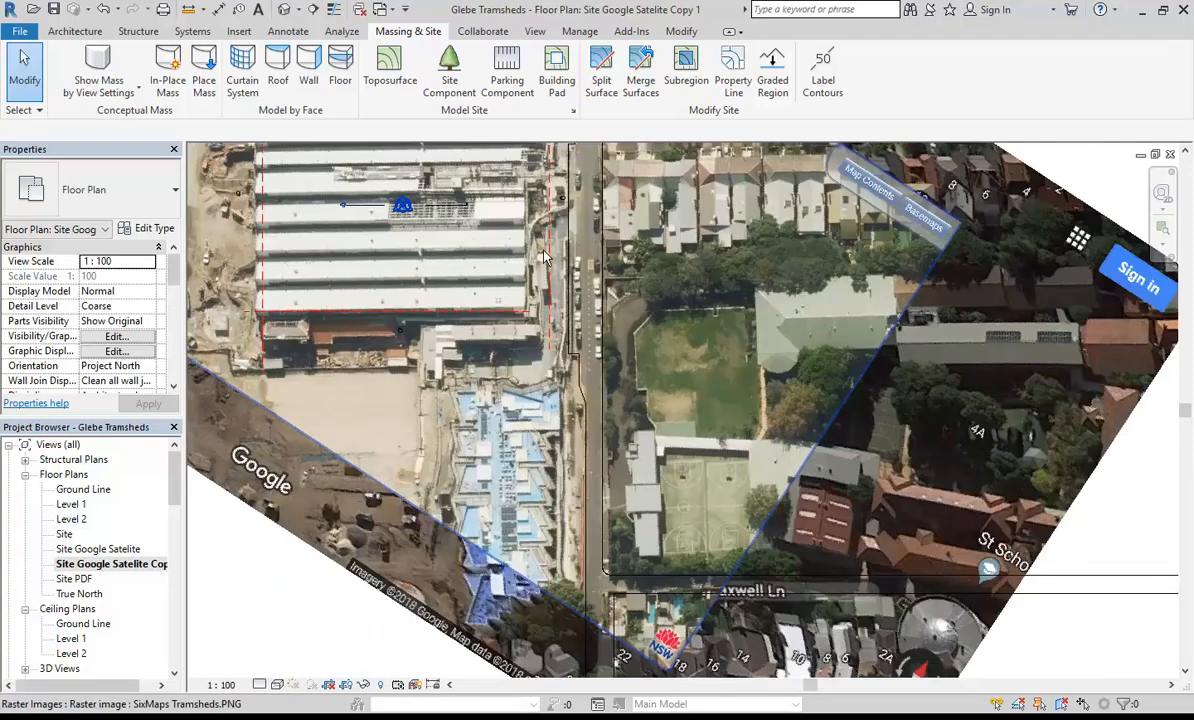
scroll(630, 378, up, 5)
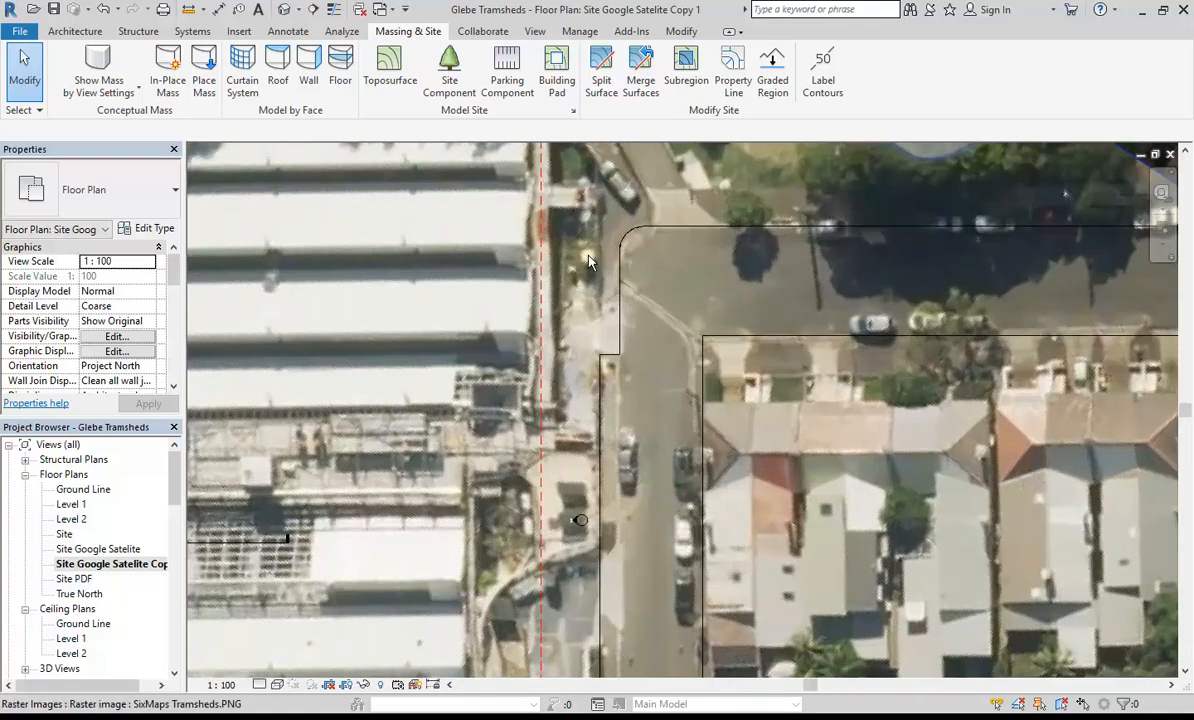
scroll(596, 375, up, 2)
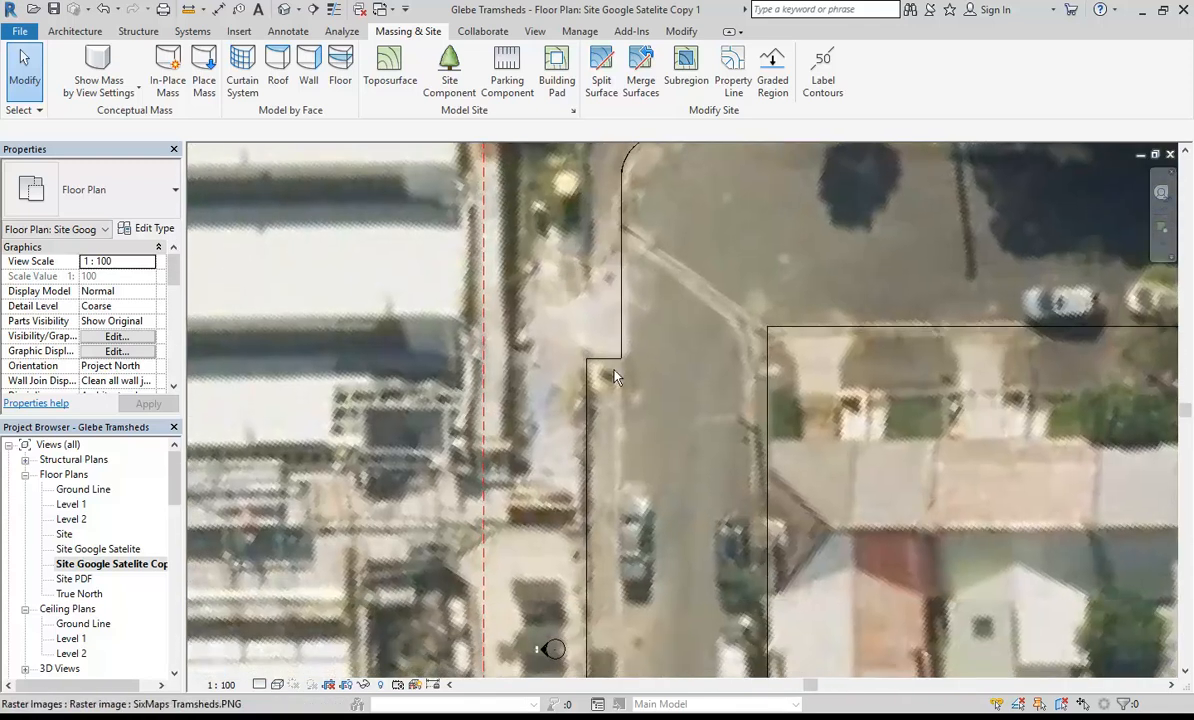
scroll(476, 343, down, 4)
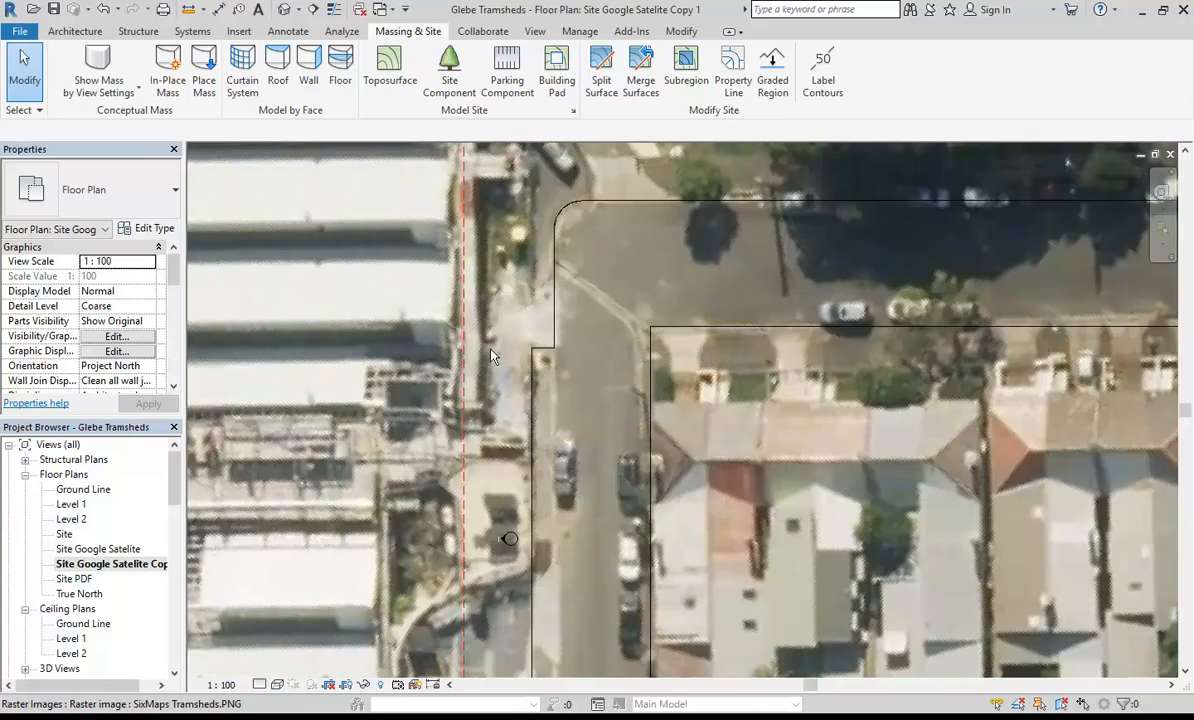
middle_drag(438, 294, 577, 413)
scroll(605, 370, up, 4)
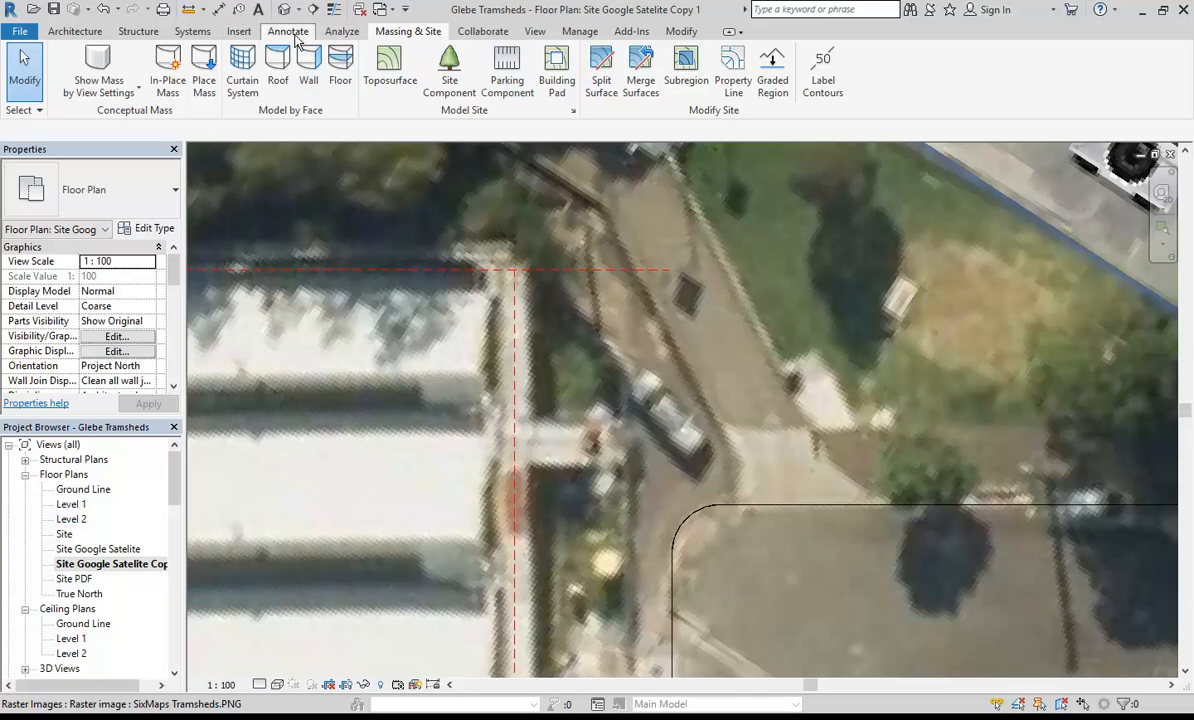
click(290, 33)
click(357, 52)
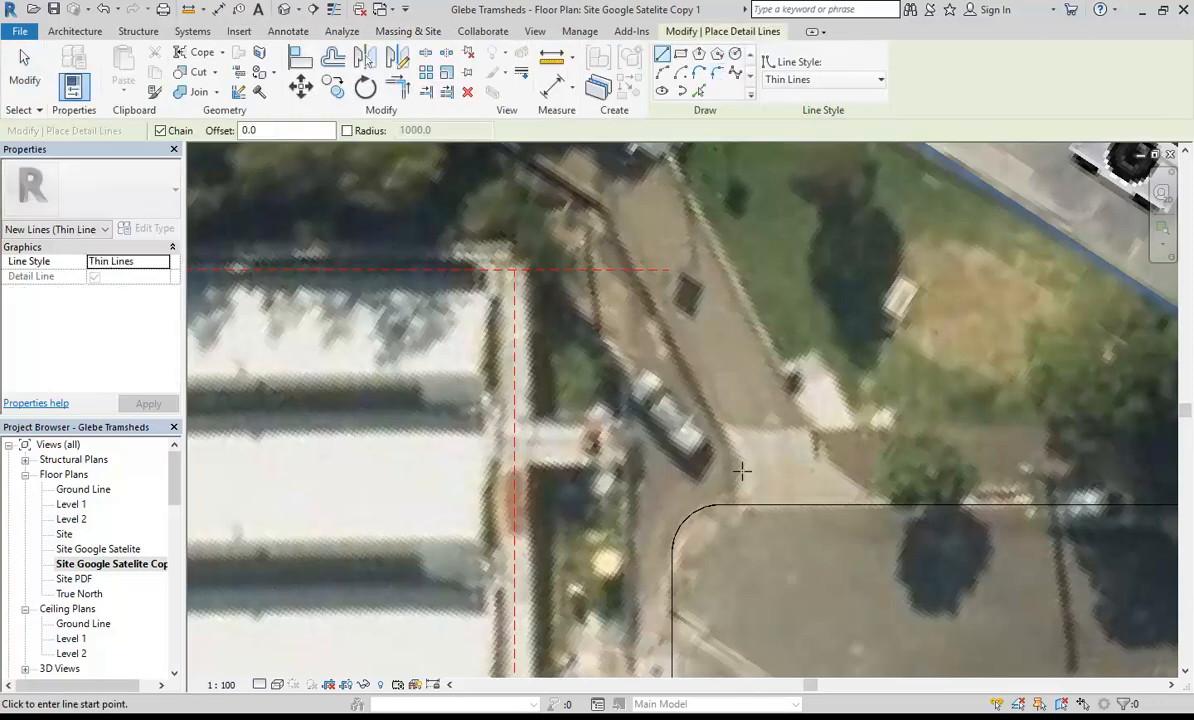
scroll(672, 496, down, 1)
scroll(650, 503, up, 4)
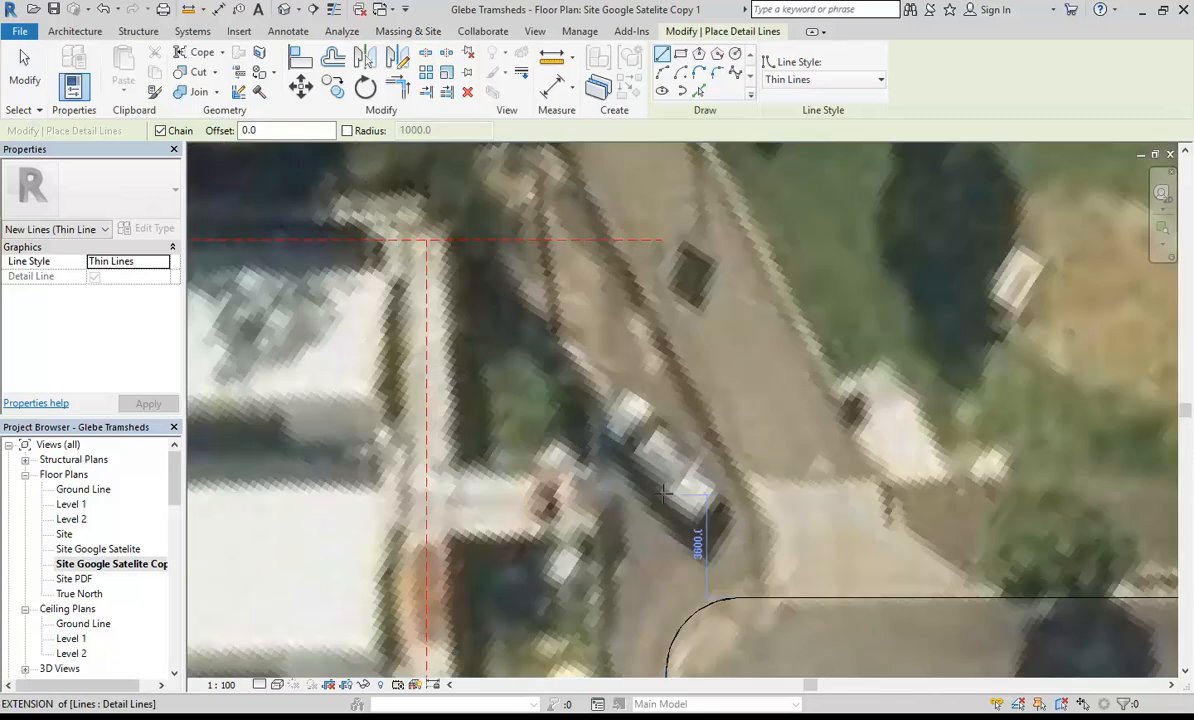
click(692, 372)
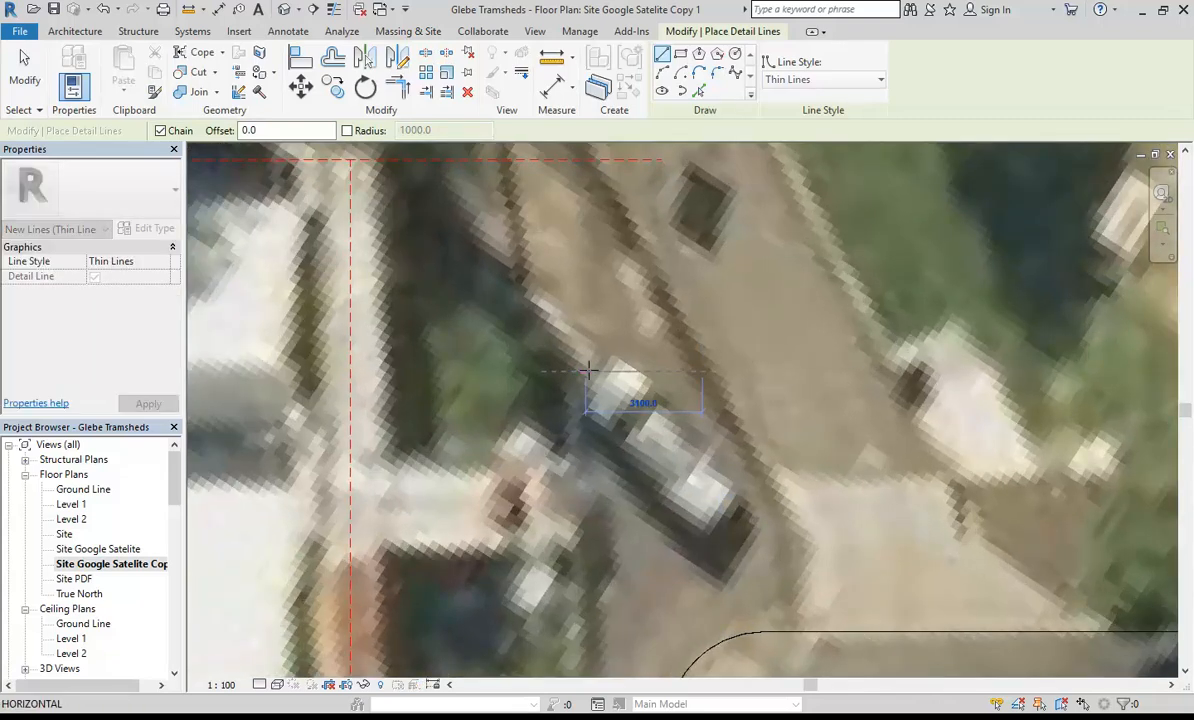
click(555, 371)
Continue the detail line chain straight south past the rounded street corner and west to the vertical red dashed line beside the sheds.
scroll(560, 368, down, 3)
middle_drag(562, 365, 577, 205)
middle_drag(585, 544, 582, 483)
scroll(567, 486, down, 1)
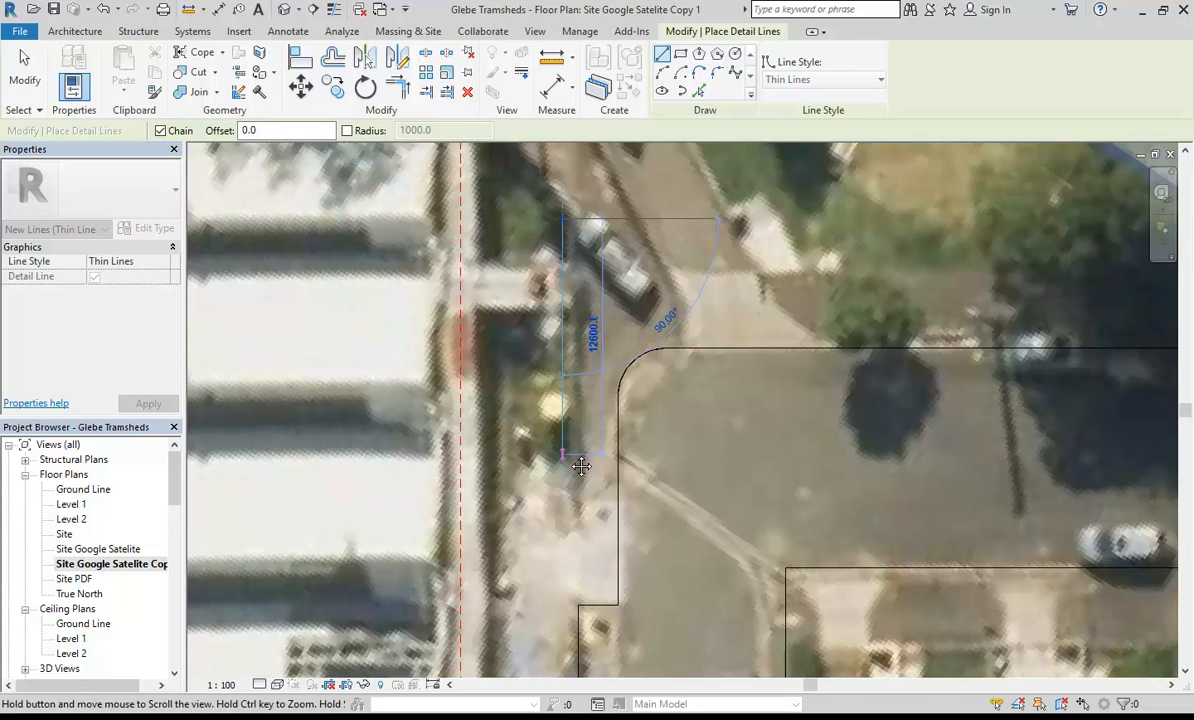
scroll(570, 488, up, 2)
click(567, 519)
scroll(567, 519, down, 1)
middle_drag(567, 519, 560, 338)
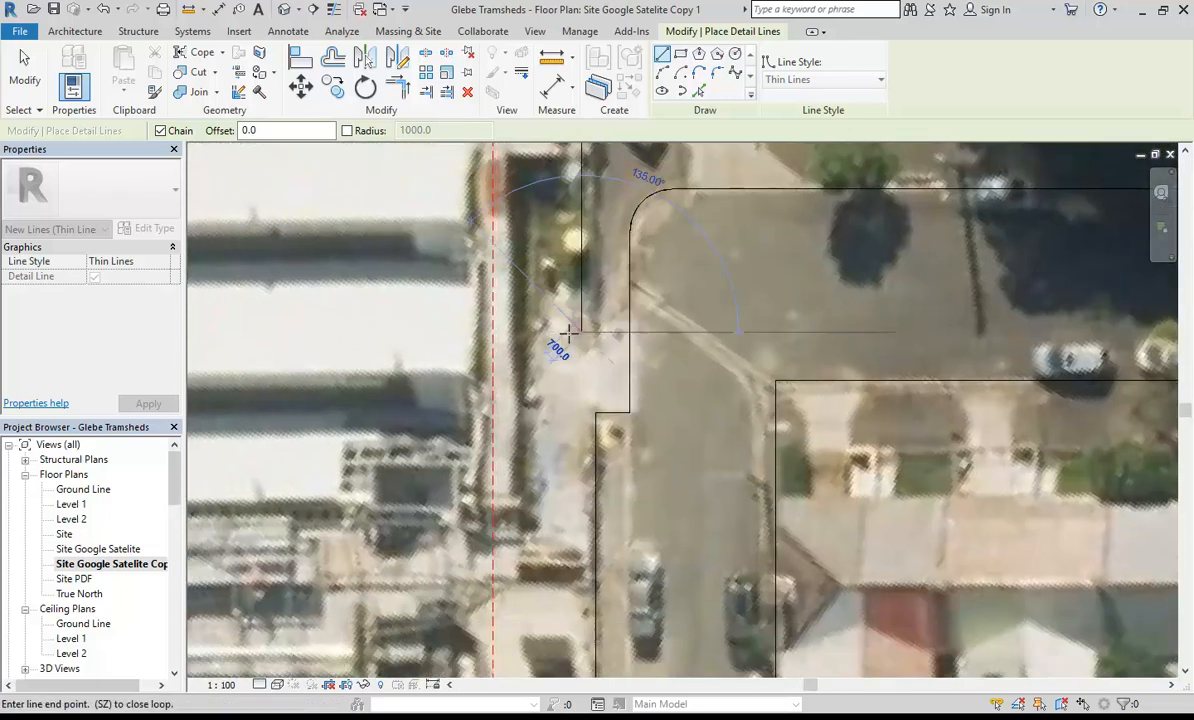
click(493, 331)
Extend the detail lines south along the red dashed line and close them east onto the existing road outline at its lower step.
scroll(497, 400, down, 2)
middle_drag(497, 415, 507, 274)
middle_drag(545, 430, 529, 250)
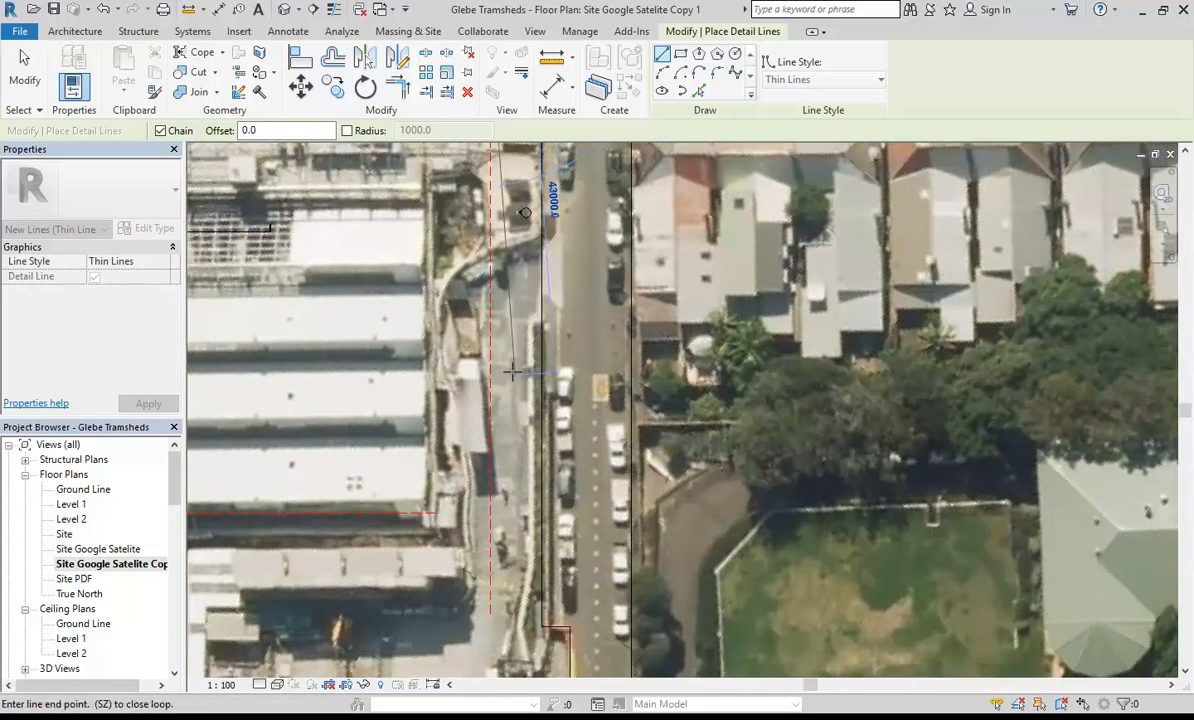
middle_drag(483, 500, 502, 405)
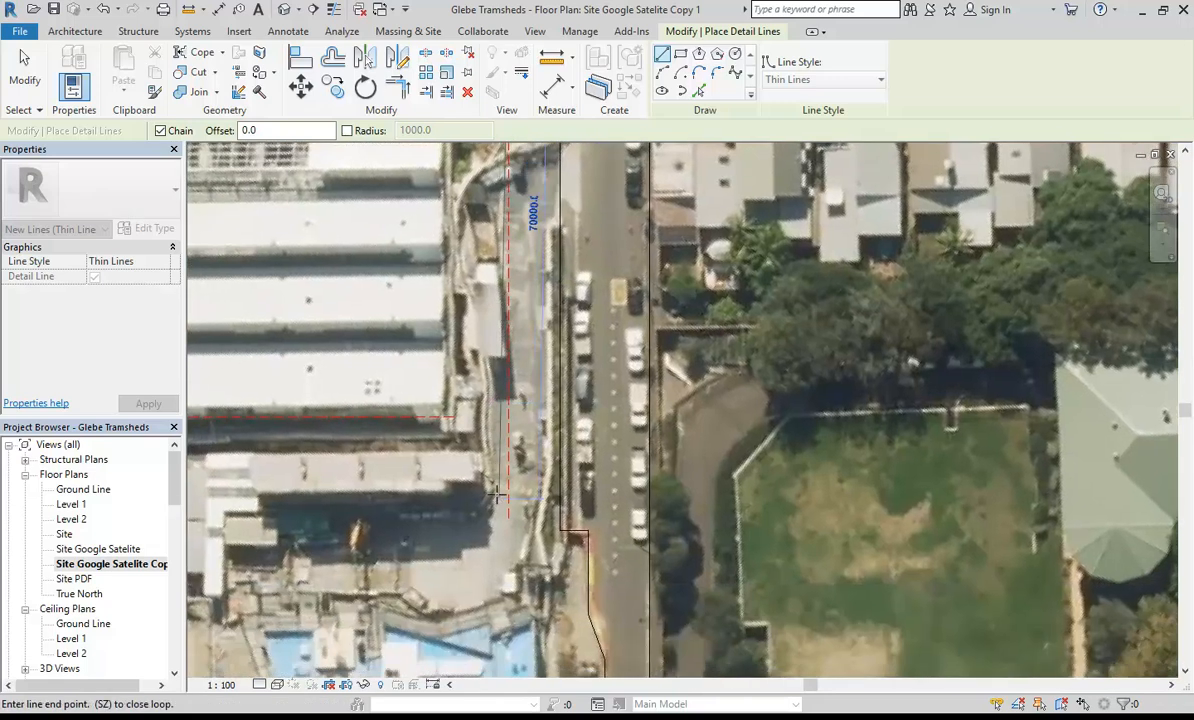
scroll(513, 535, up, 2)
click(513, 535)
click(513, 534)
click(598, 530)
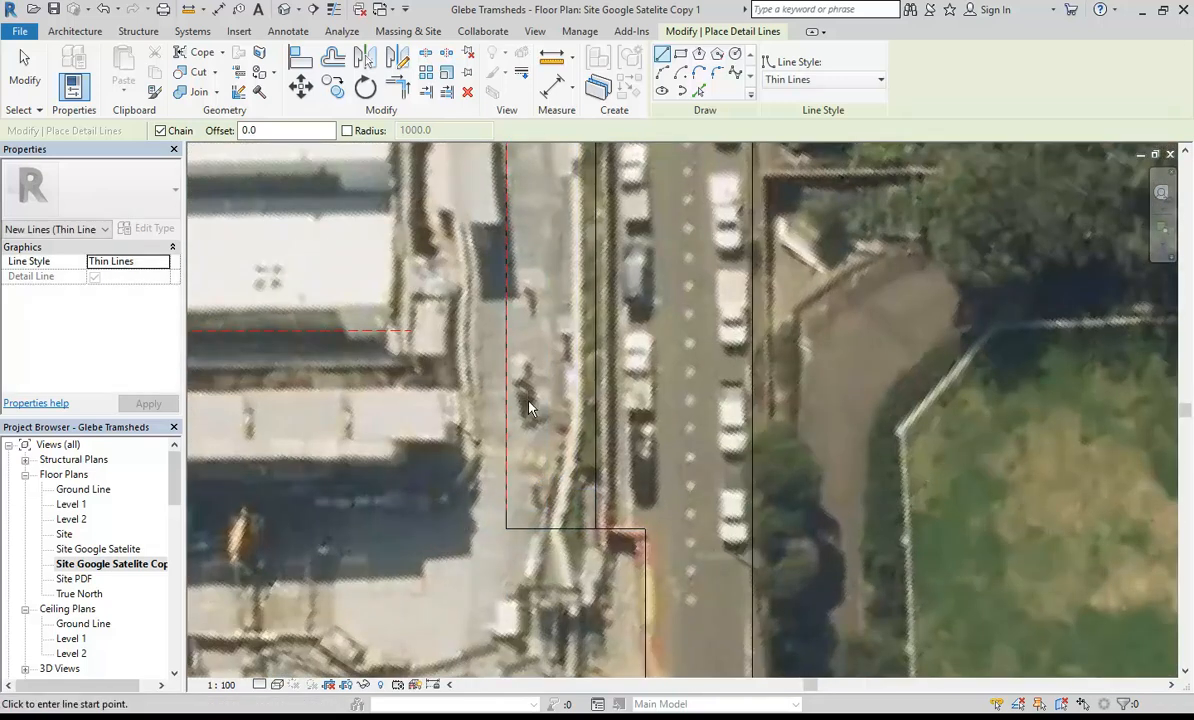
Extend the detail line outline from the horizontal segment diagonally southeast along the lane edge, then straight south onto the road outline.
key(Escape)
key(Escape)
scroll(531, 408, down, 3)
scroll(522, 433, up, 2)
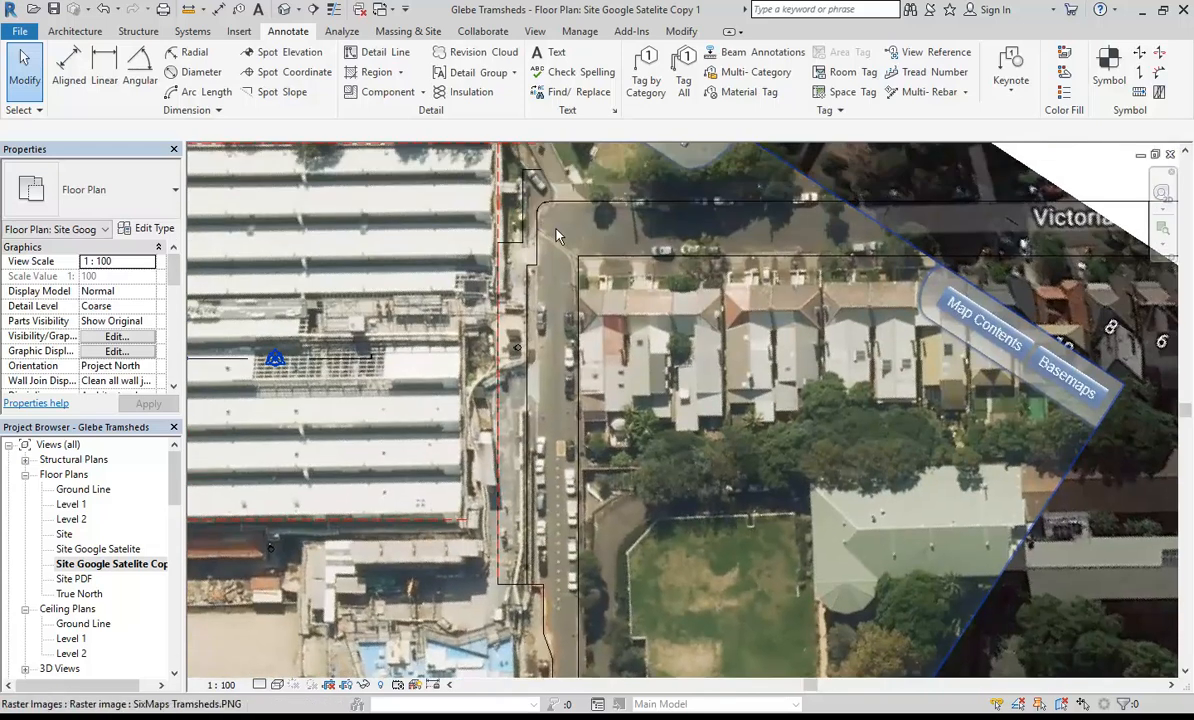
scroll(557, 236, up, 5)
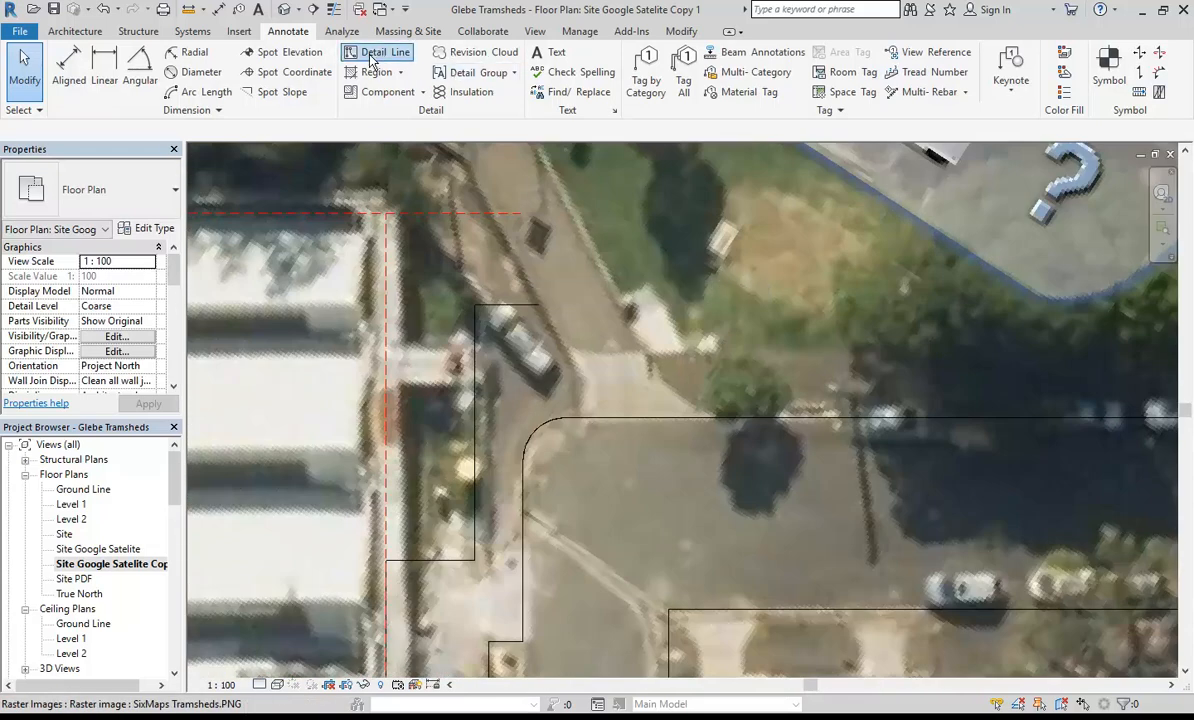
click(372, 55)
scroll(519, 294, up, 3)
click(444, 313)
click(710, 313)
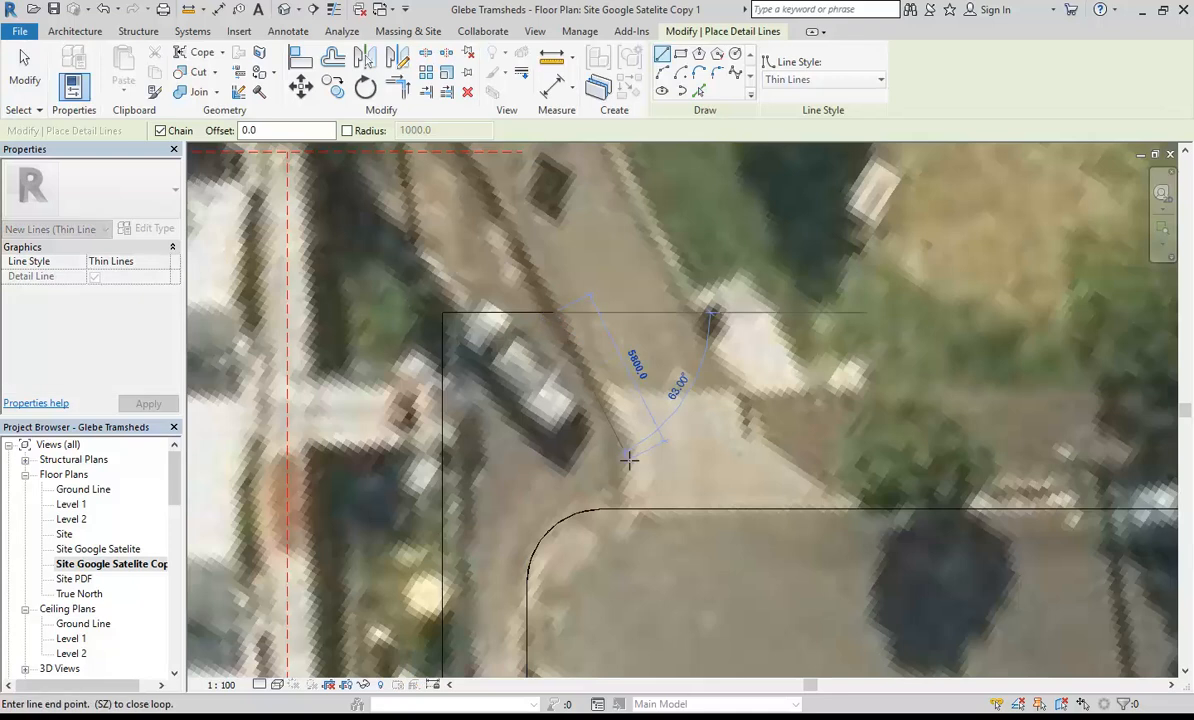
click(627, 468)
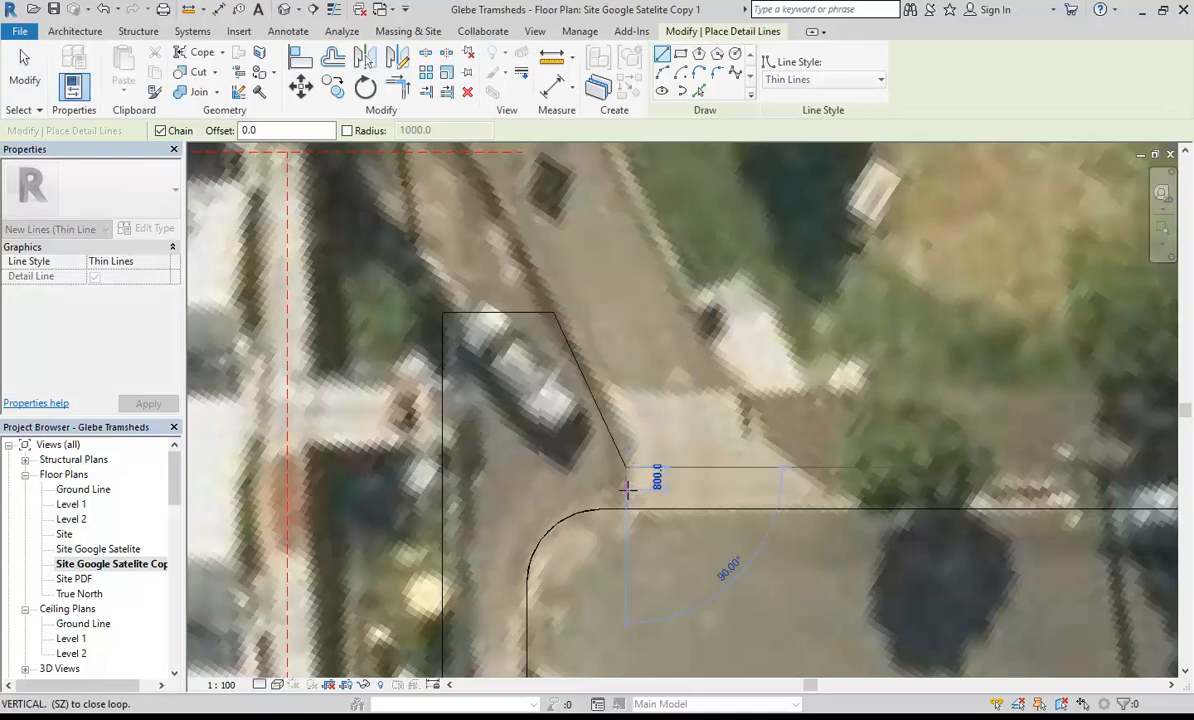
click(626, 509)
key(Escape)
Start a toposurface subregion and set the plan's visual style to Hidden Line so the satellite image is out of view.
scroll(654, 414, down, 5)
middle_drag(648, 444, 615, 288)
scroll(626, 330, down, 2)
middle_drag(666, 494, 634, 446)
scroll(631, 438, down, 1)
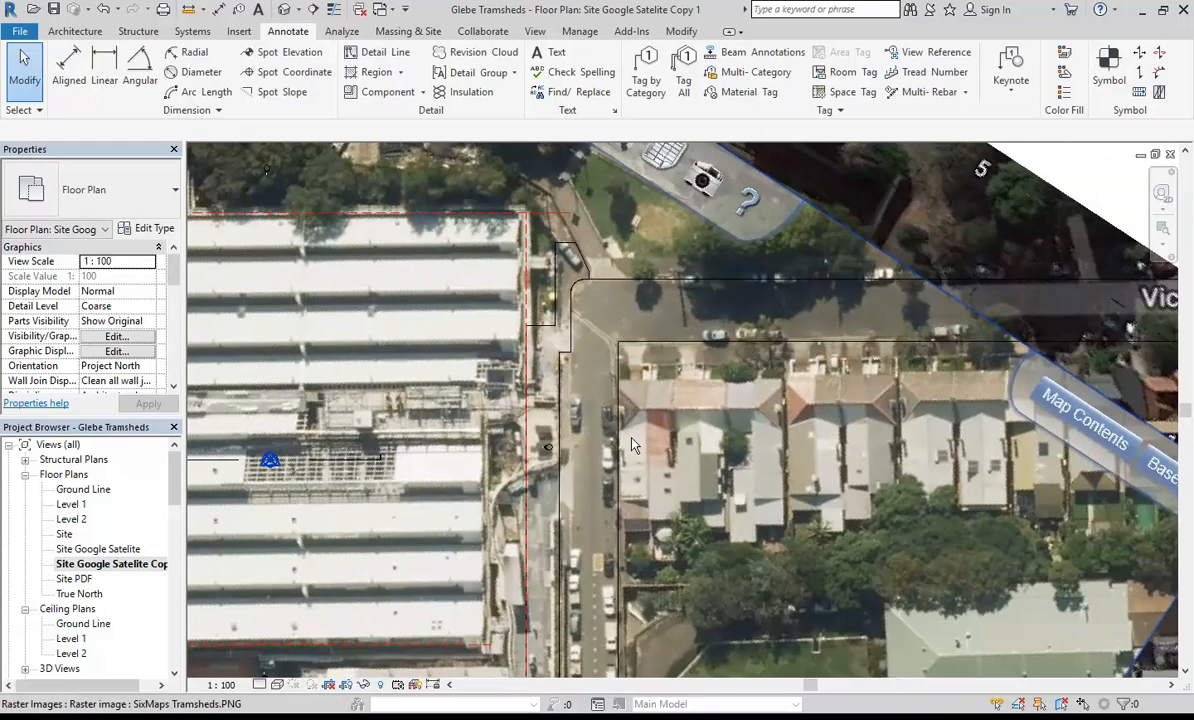
click(408, 31)
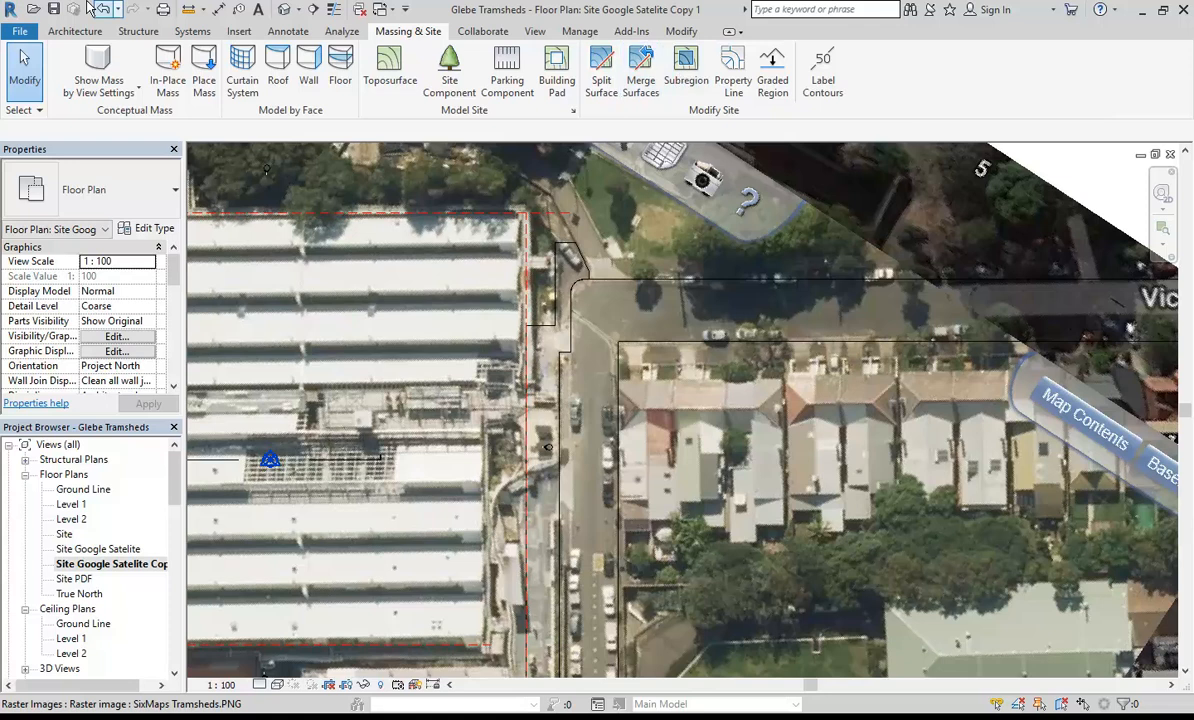
click(686, 66)
scroll(590, 281, up, 2)
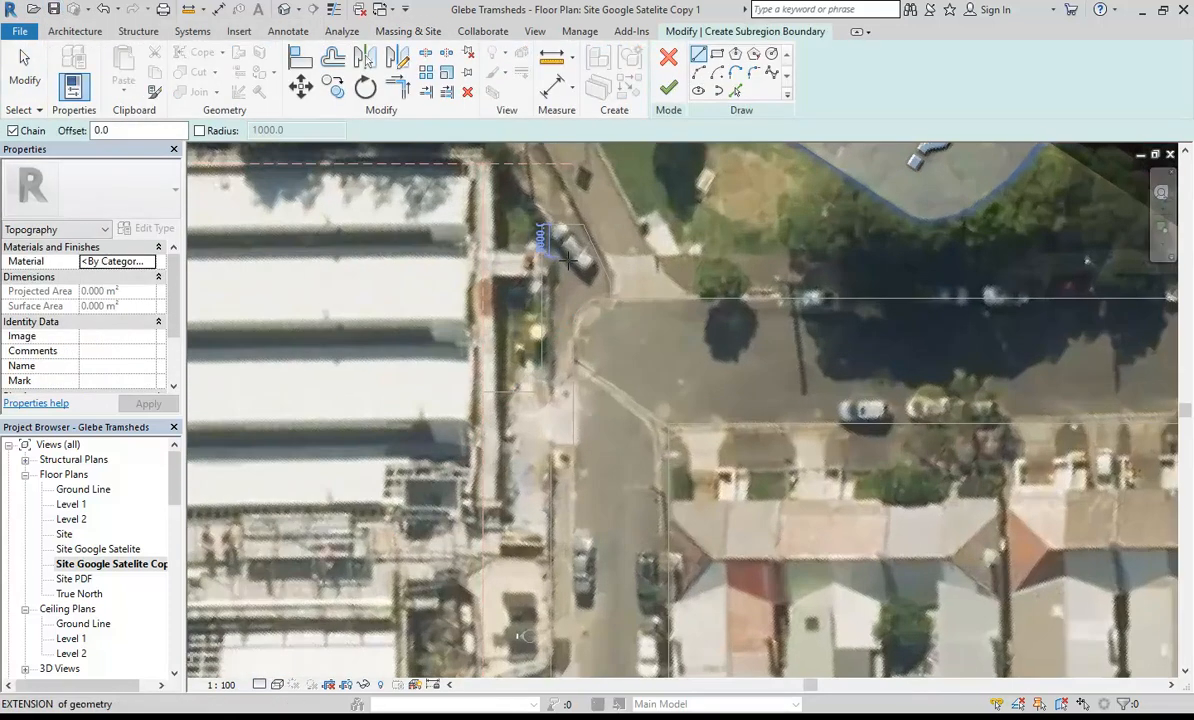
click(277, 685)
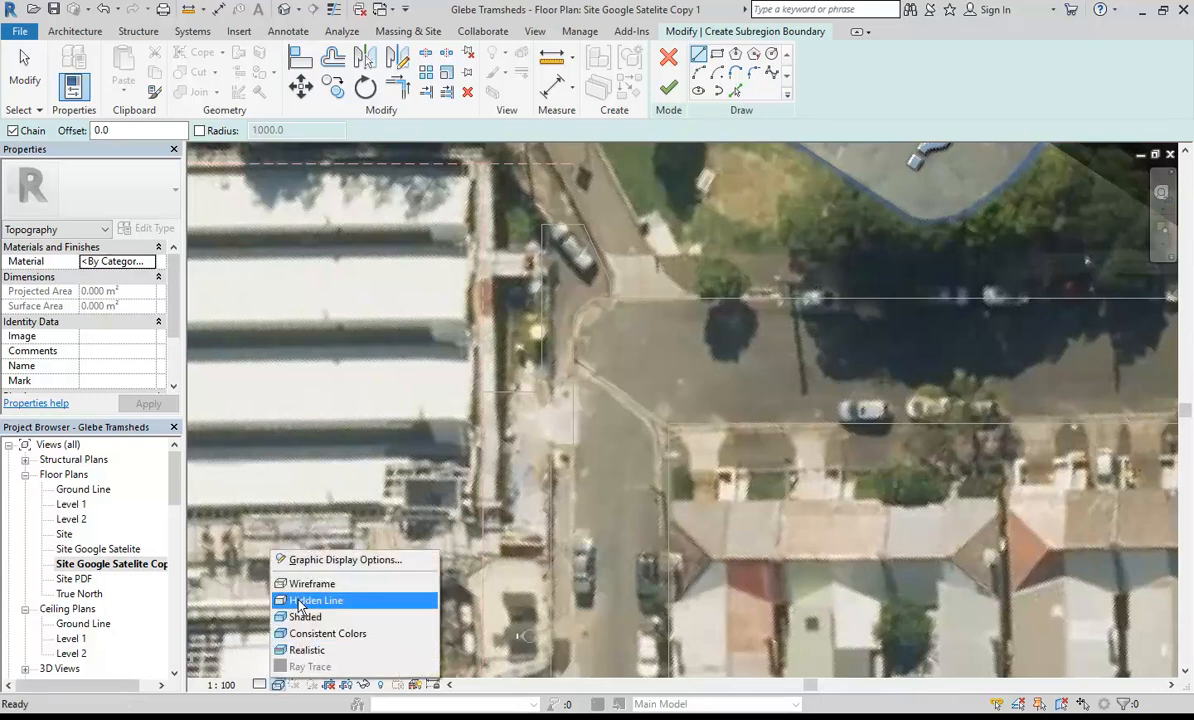
click(284, 564)
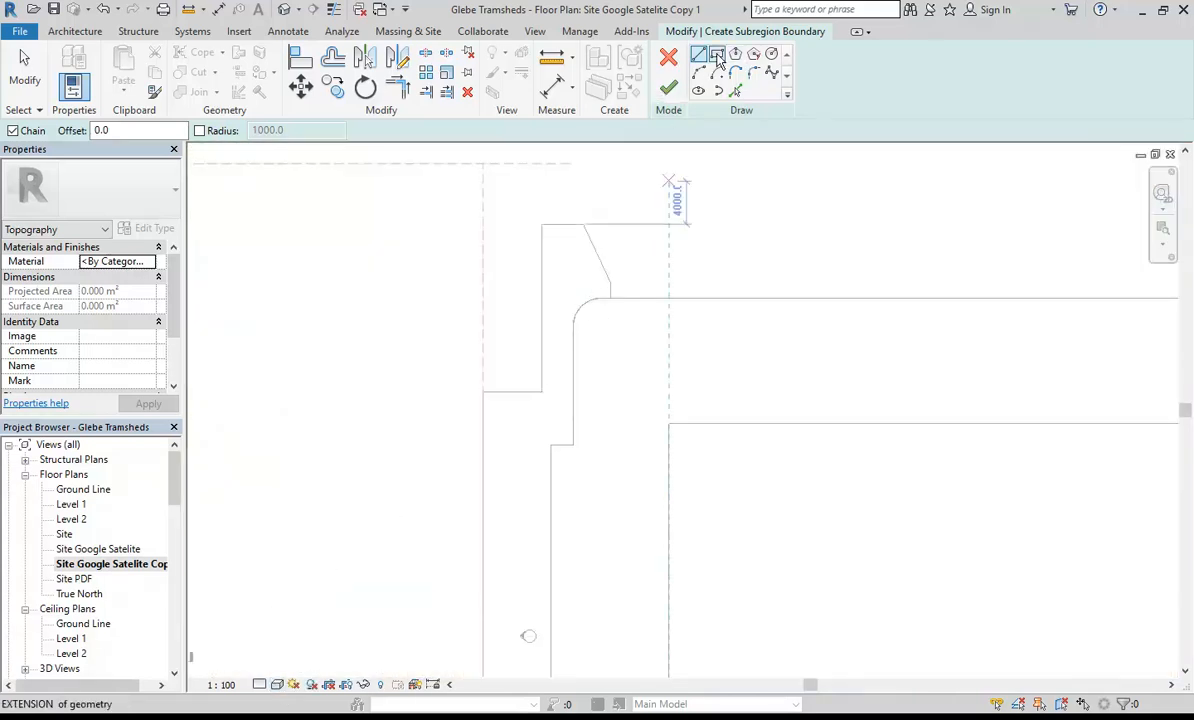
Pick the short vertical, diagonal, horizontal and long vertical detail lines around the lane's northern end as subregion boundary.
click(737, 91)
scroll(617, 240, up, 3)
click(602, 395)
click(580, 318)
click(492, 213)
click(420, 330)
Add the road edge, rounded corner arc, small upper step and long eastern line down to the lower step to the boundary.
scroll(460, 335, down, 2)
scroll(530, 352, up, 4)
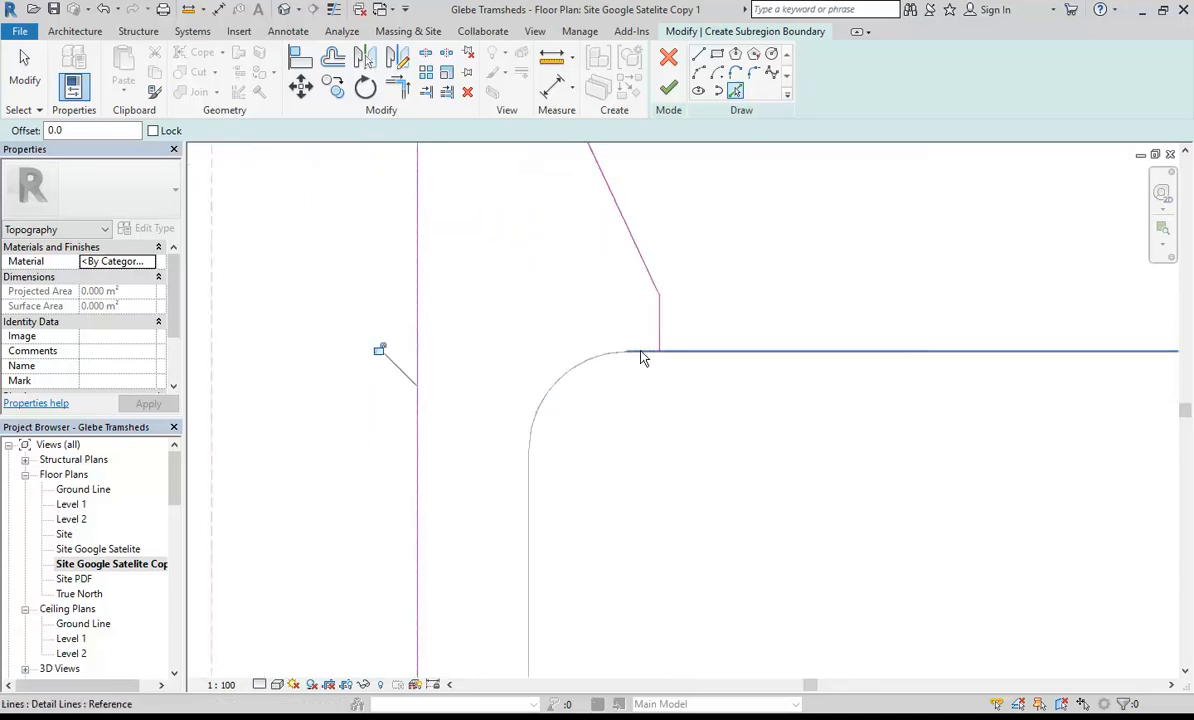
click(641, 352)
click(561, 380)
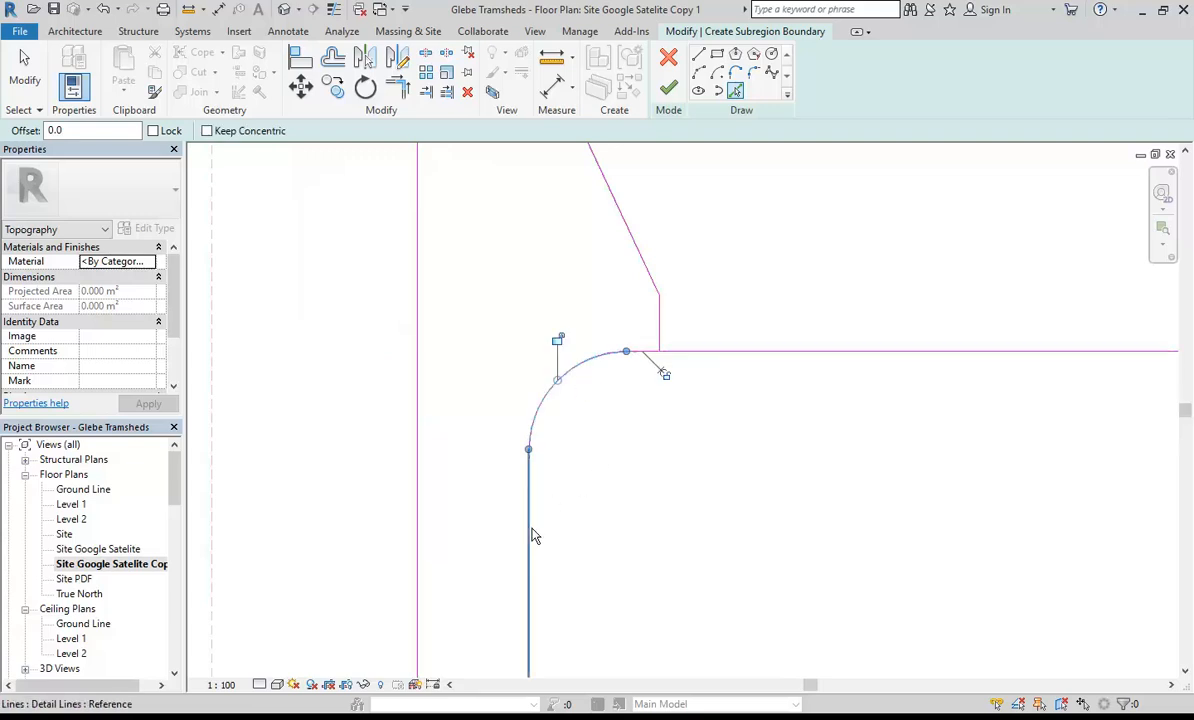
click(532, 530)
scroll(515, 335, down, 3)
middle_drag(552, 310, 587, 211)
scroll(514, 467, up, 2)
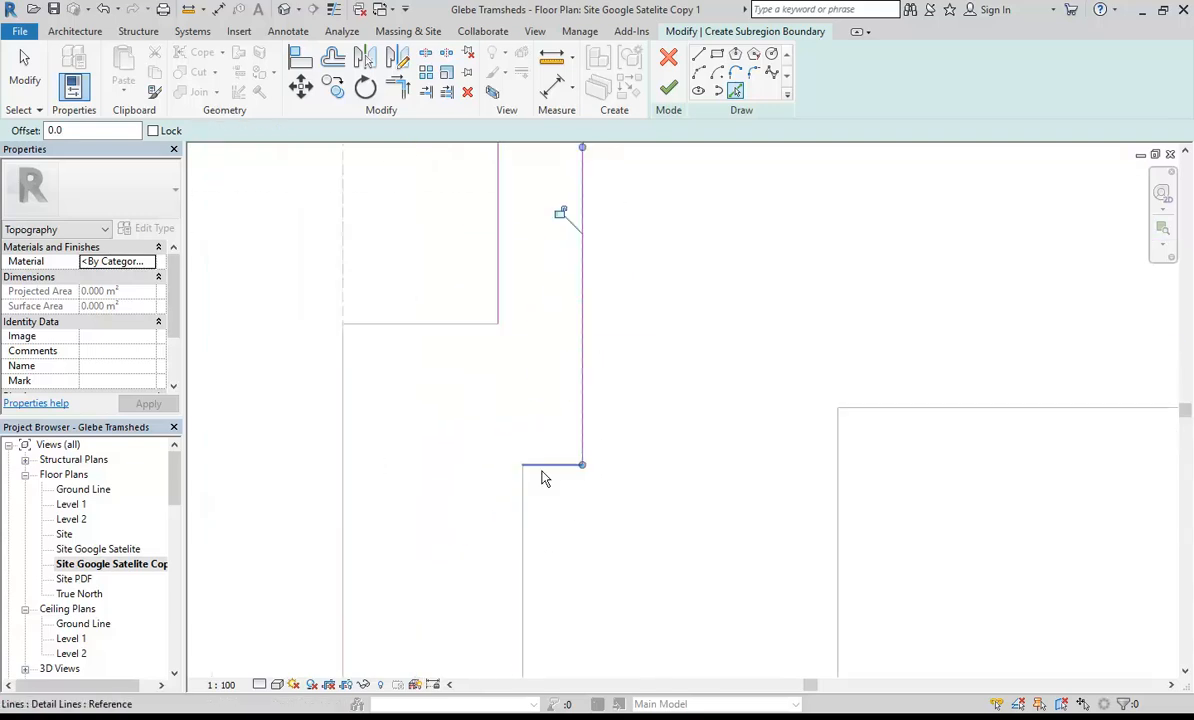
scroll(451, 453, down, 4)
middle_drag(461, 363, 450, 215)
middle_drag(440, 570, 547, 298)
scroll(474, 405, down, 3)
scroll(452, 526, up, 1)
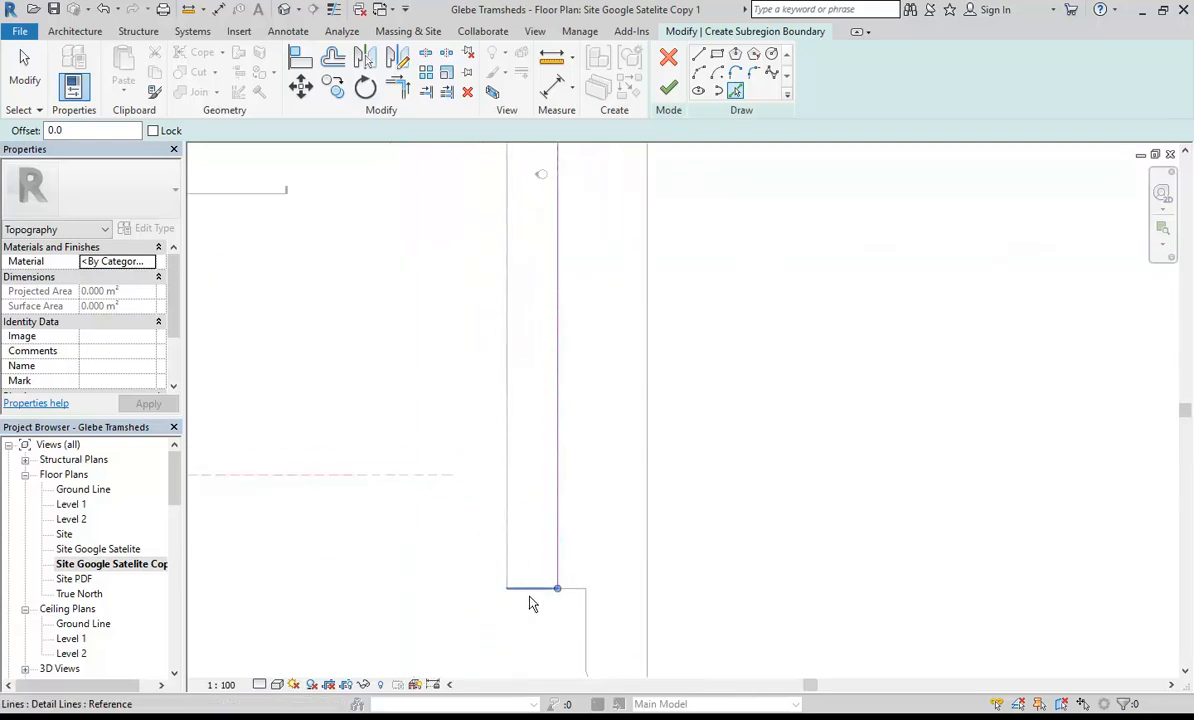
Close the boundary with the long western line, the southern edge and the short horizontal jog near the lane's upper end.
click(507, 522)
scroll(552, 472, down, 1)
middle_drag(552, 472, 514, 640)
scroll(490, 240, up, 2)
click(512, 299)
scroll(482, 312, down, 2)
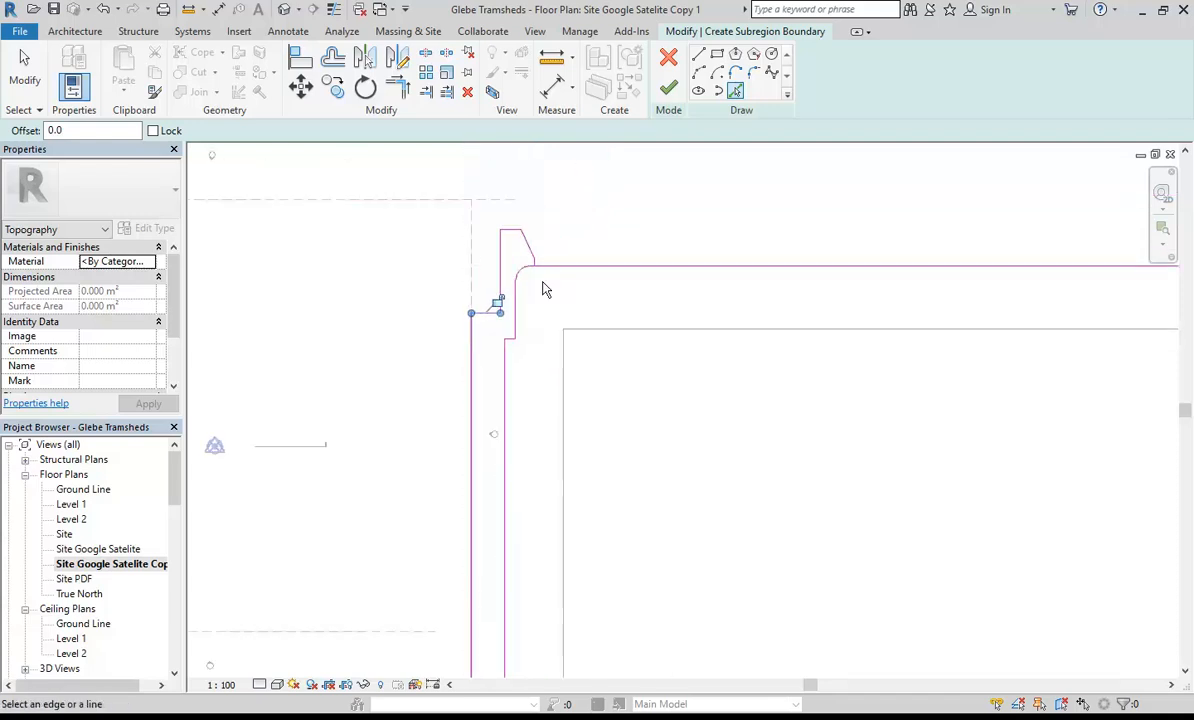
Trim the horizontal road-edge line back to the short vertical boundary line and finish the subregion.
click(397, 92)
scroll(540, 275, up, 5)
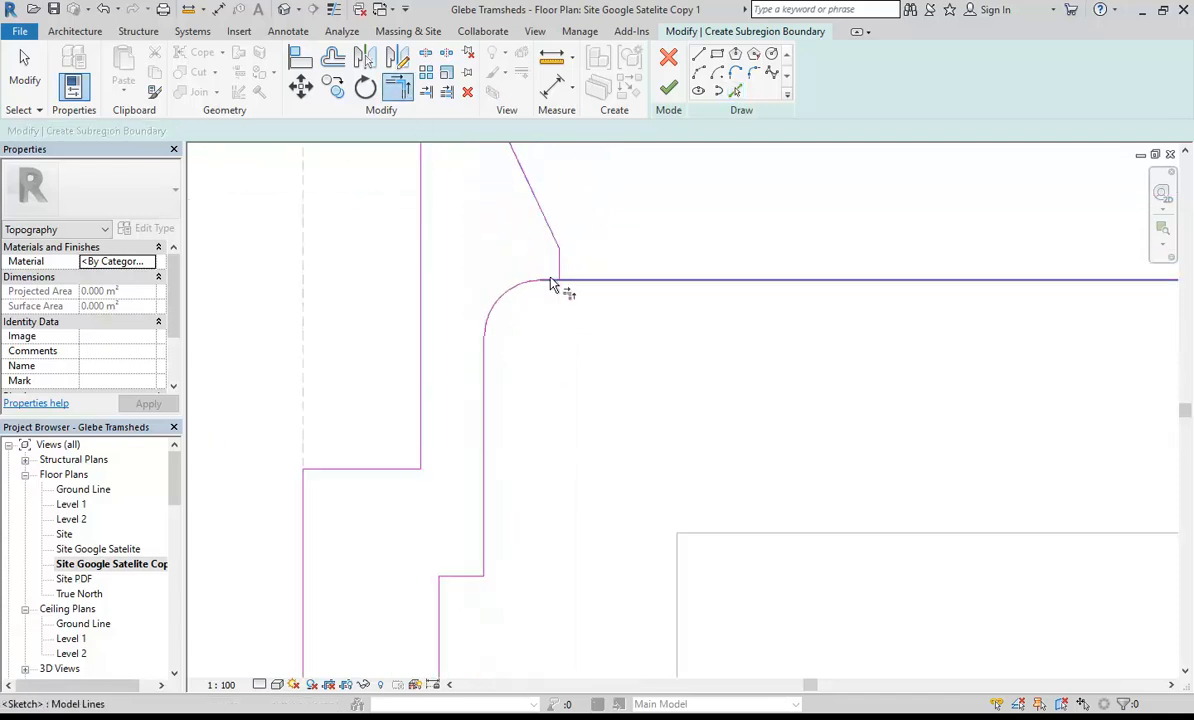
click(559, 270)
scroll(522, 375, down, 7)
middle_drag(510, 389, 501, 181)
scroll(497, 360, down, 1)
middle_drag(497, 360, 555, 12)
scroll(515, 470, up, 1)
scroll(515, 470, up, 2)
scroll(528, 375, down, 5)
middle_drag(522, 506, 530, 496)
scroll(546, 472, down, 2)
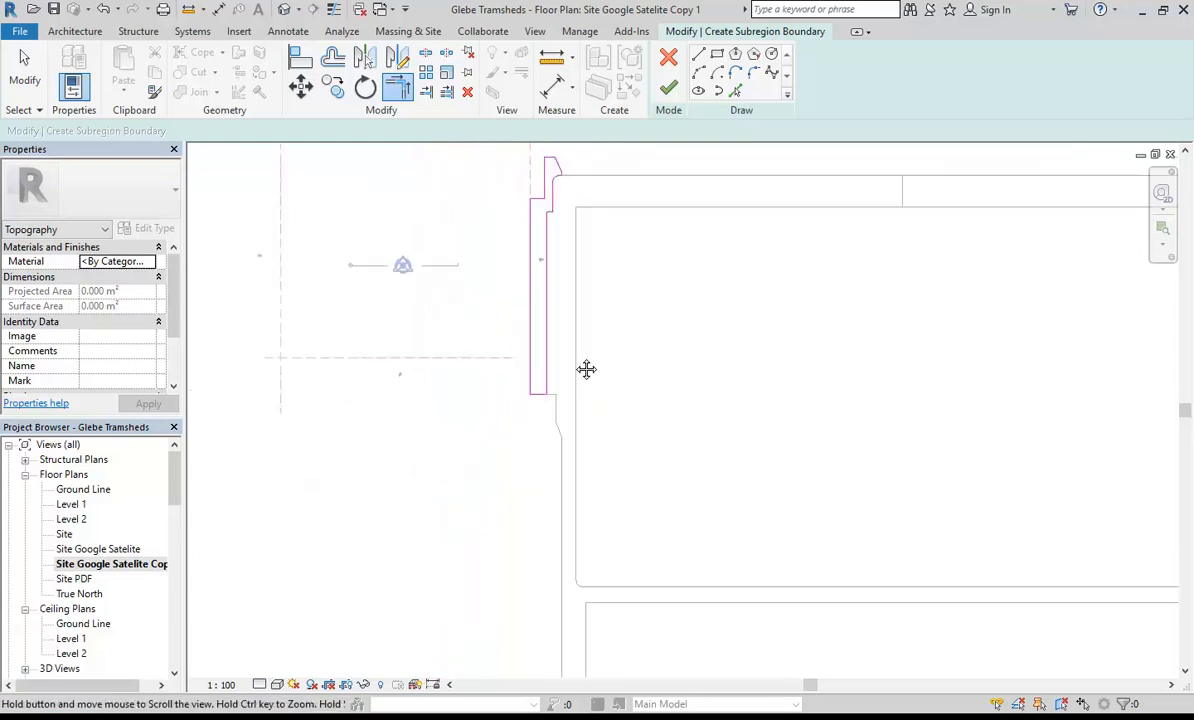
middle_drag(586, 370, 562, 430)
key(Escape)
click(668, 88)
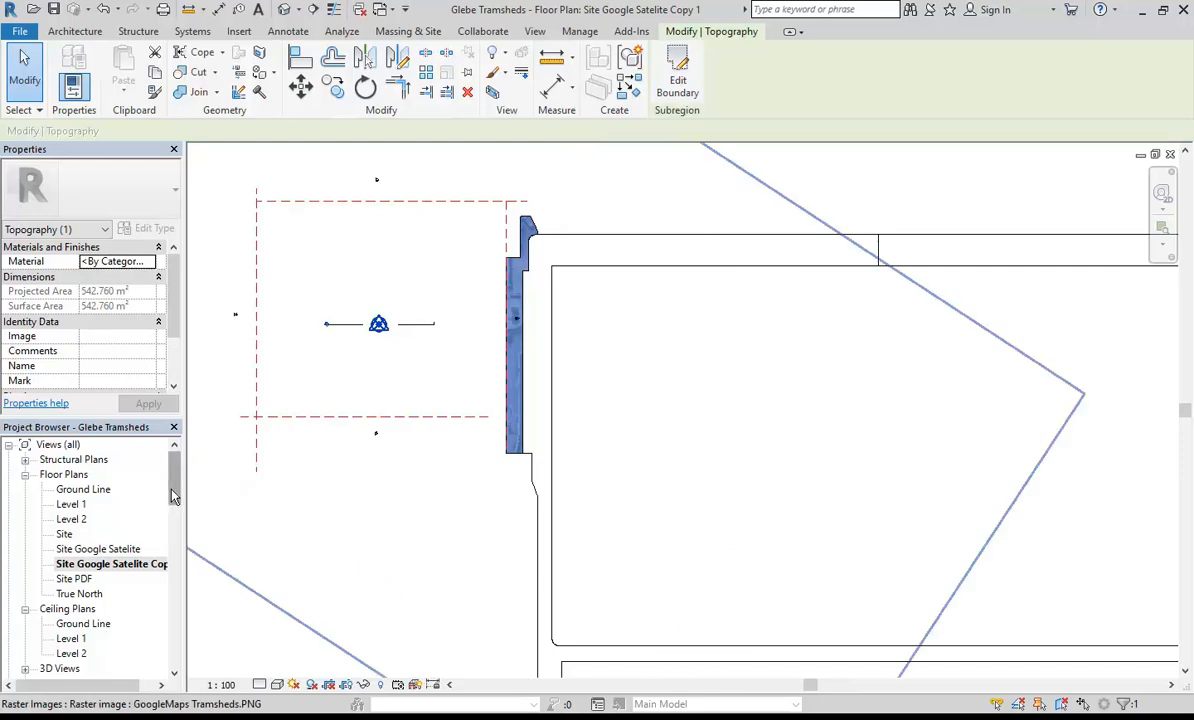
Open the {3D} view and examine the new subregion beside the tarmac road.
drag(172, 496, 167, 533)
scroll(95, 481, up, 1)
click(71, 549)
double_click(60, 564)
double_click(65, 579)
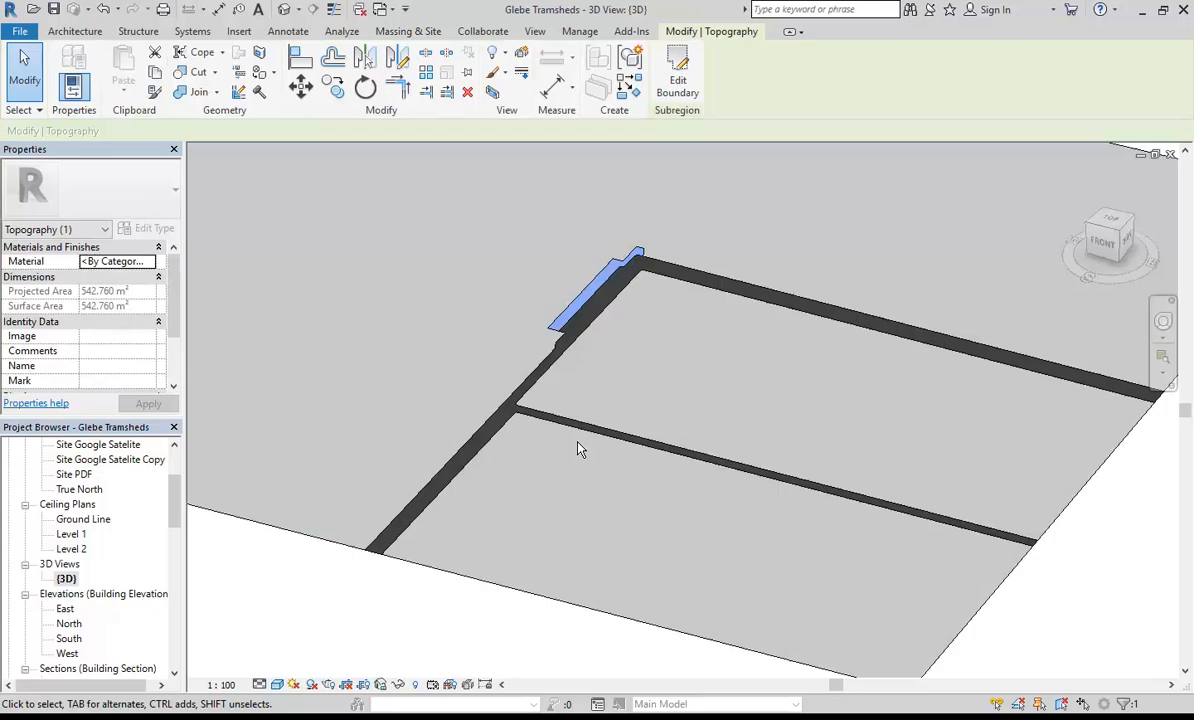
scroll(572, 255, up, 4)
click(488, 400)
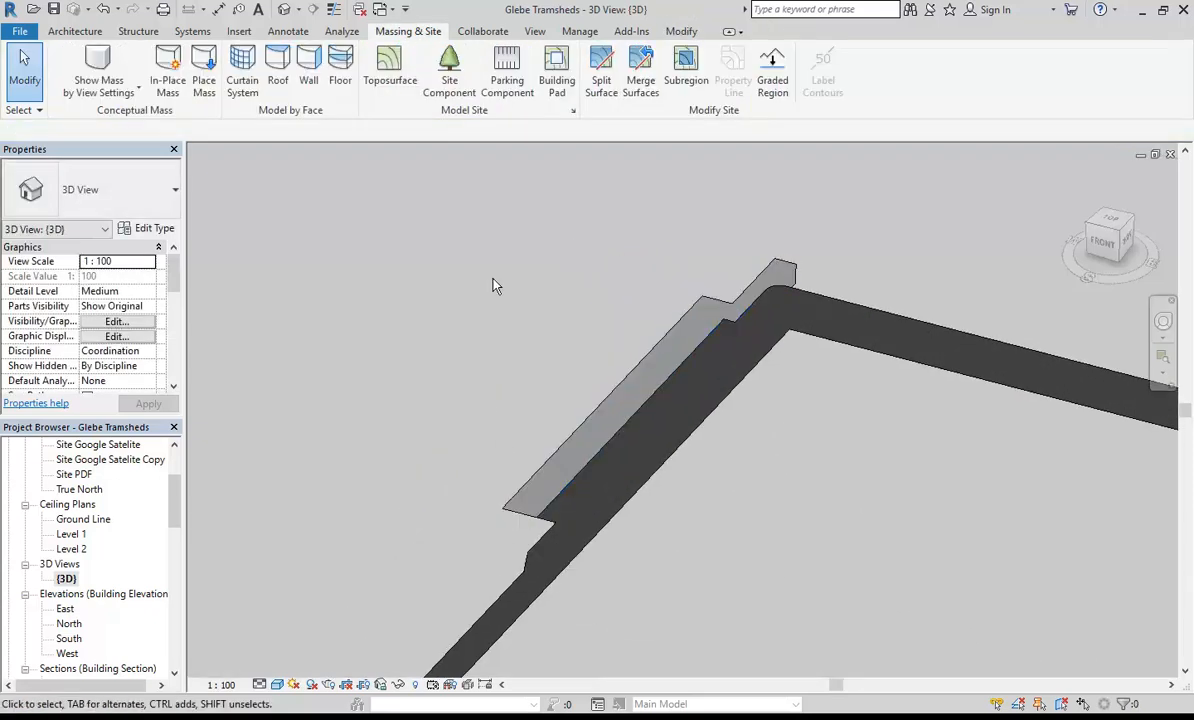
scroll(490, 286, down, 4)
scroll(548, 325, down, 2)
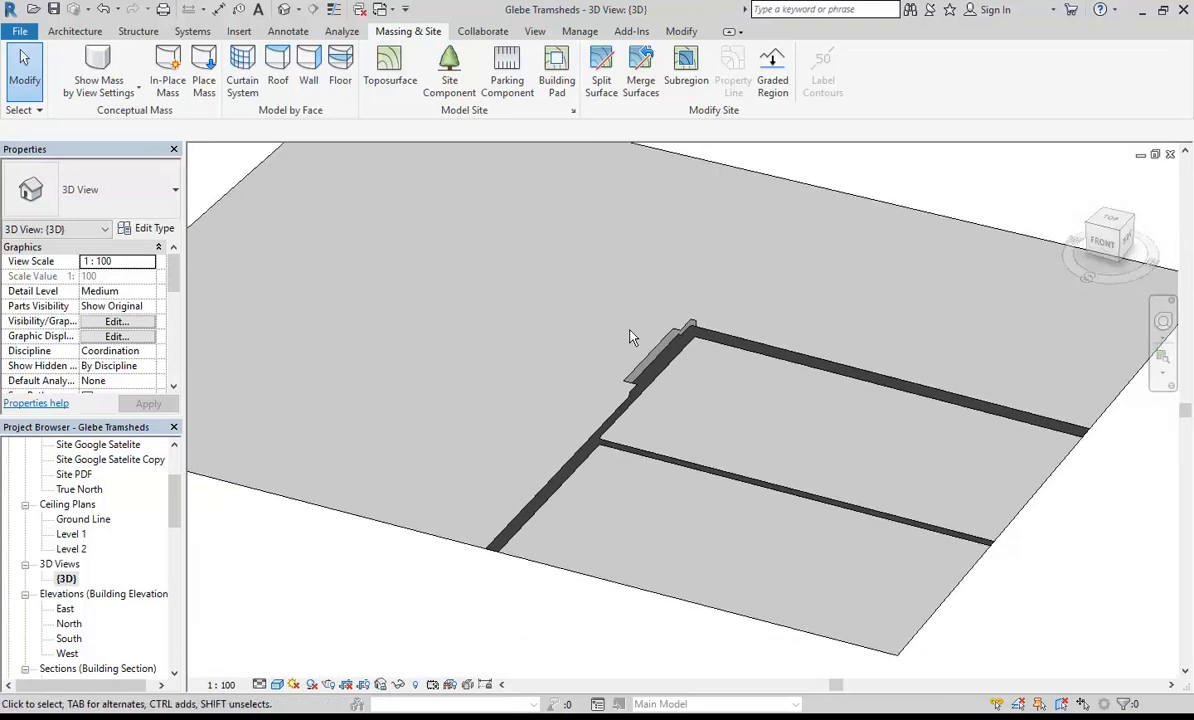
middle_drag(630, 337, 630, 359)
Close the inactive views and switch to the 3D view of the DA Wk 02 TUES (07.08.2018) project.
click(380, 12)
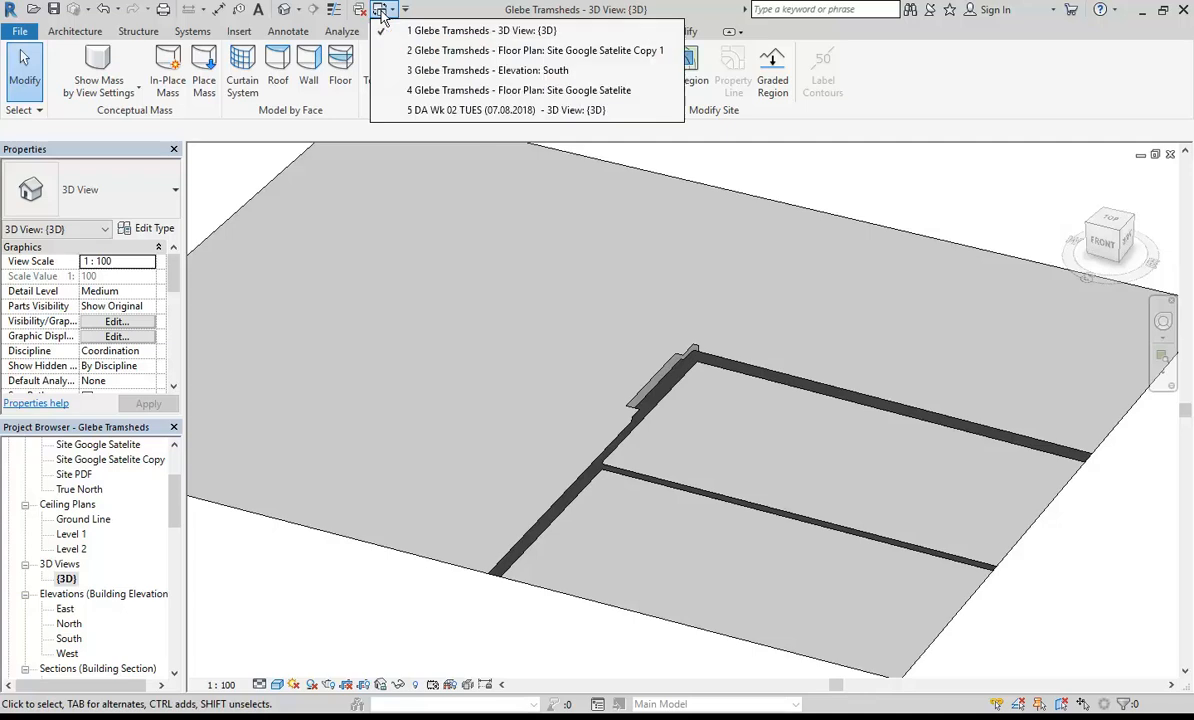
click(380, 12)
click(380, 12)
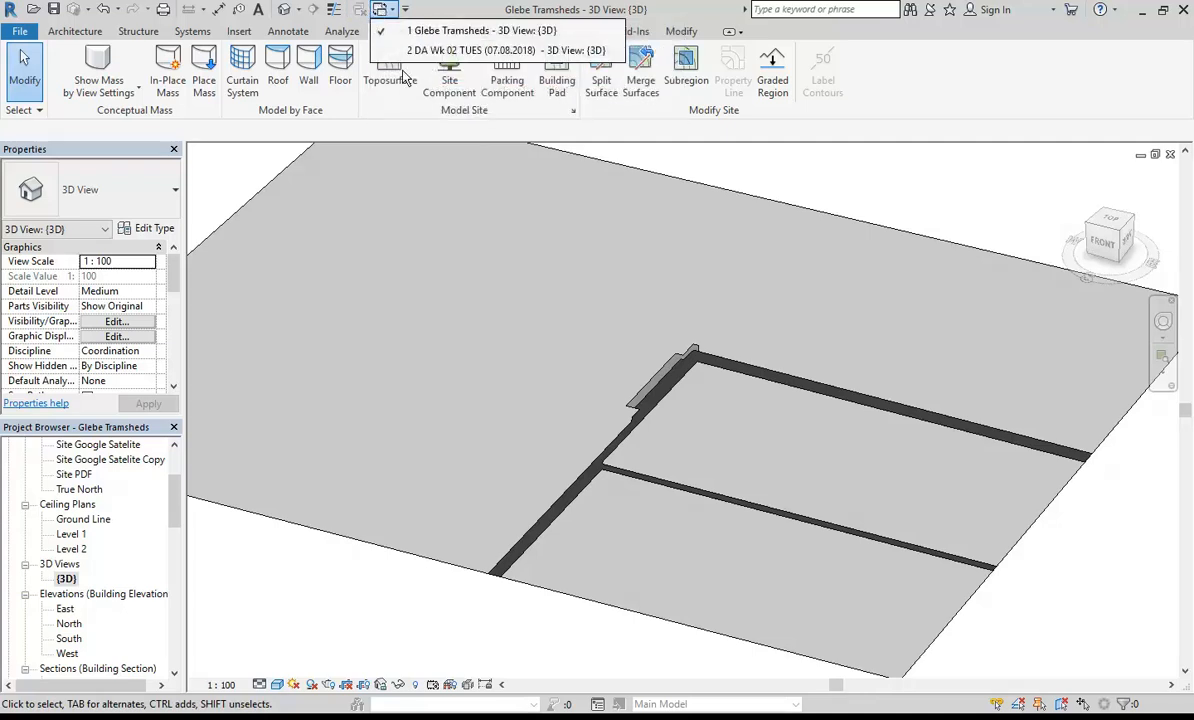
click(385, 48)
Examine how the example site's footpath, grass verge and thin kerb strip are modelled as subregions along the road.
scroll(425, 376, down, 2)
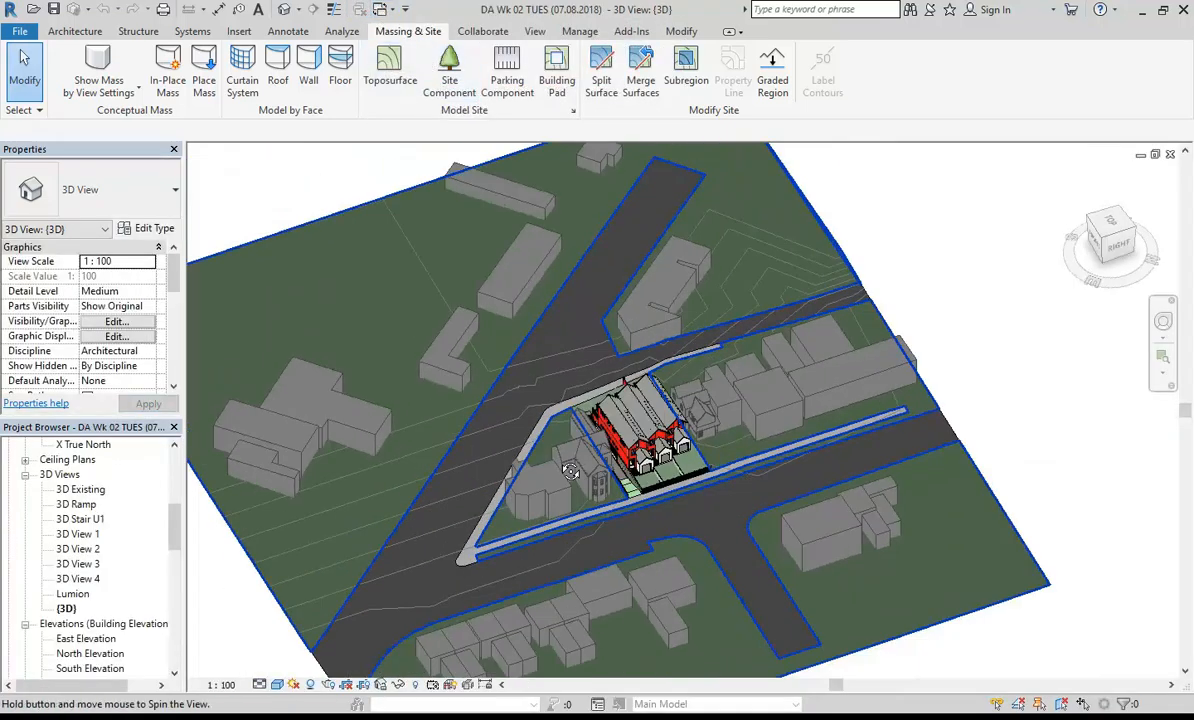
scroll(547, 493, up, 8)
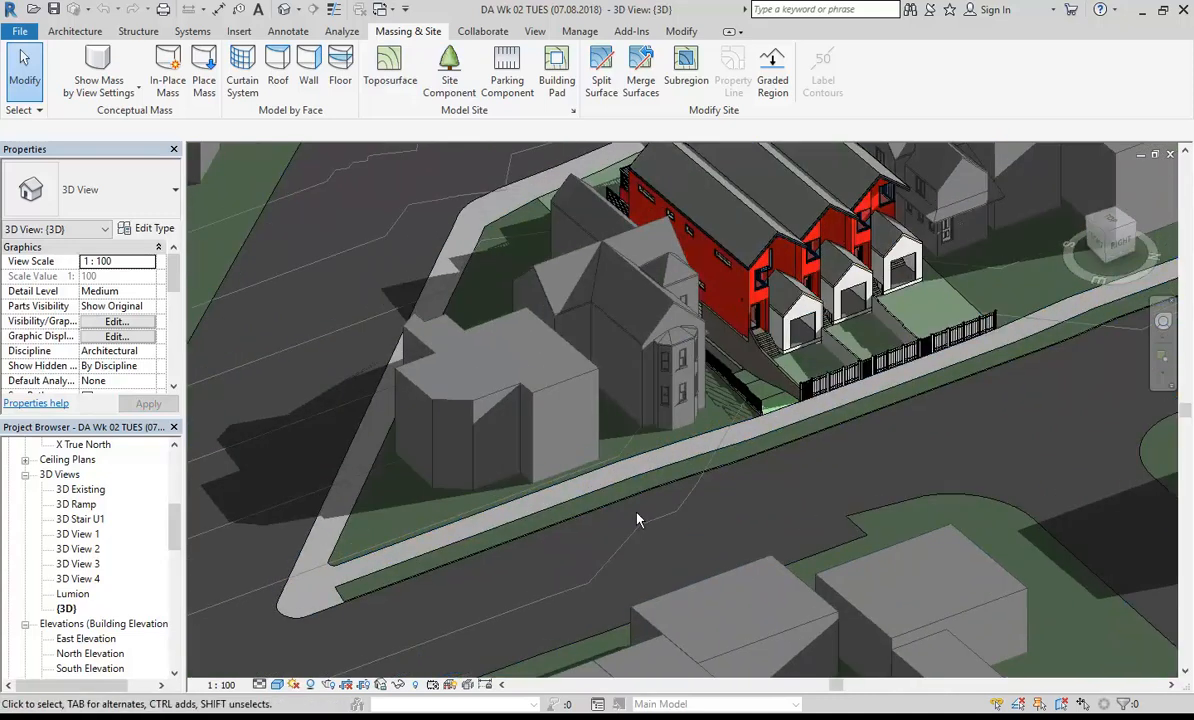
scroll(760, 488, down, 2)
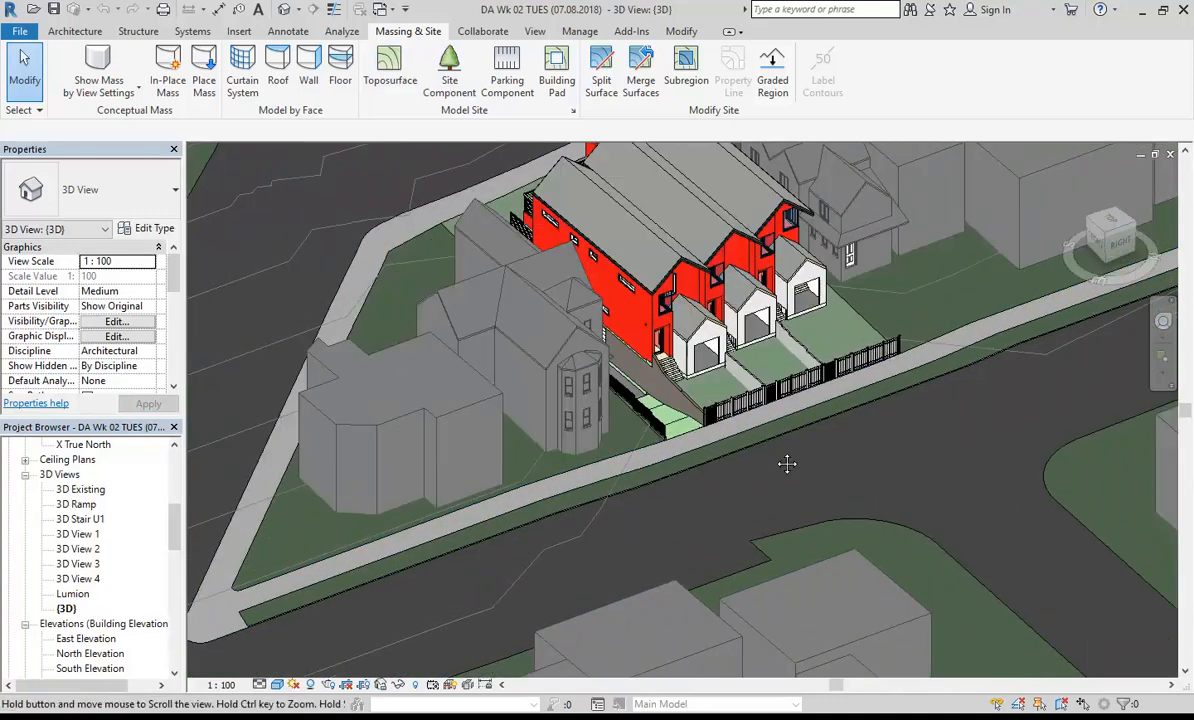
scroll(636, 450, up, 5)
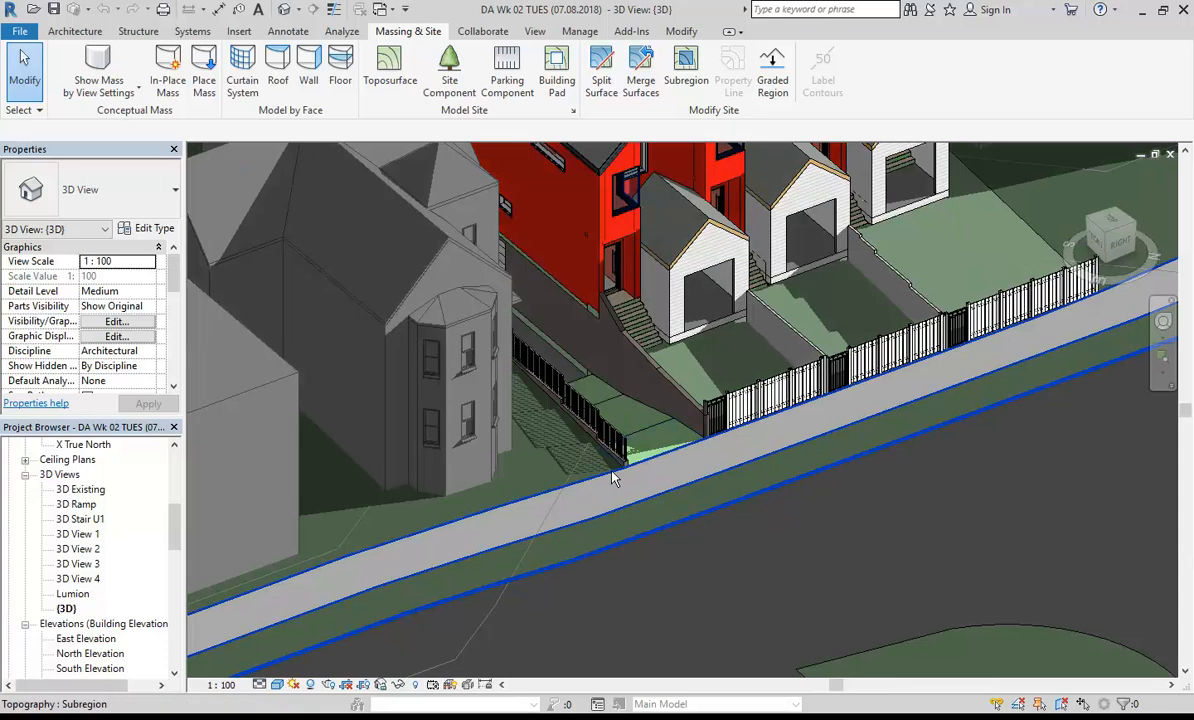
scroll(617, 560, up, 3)
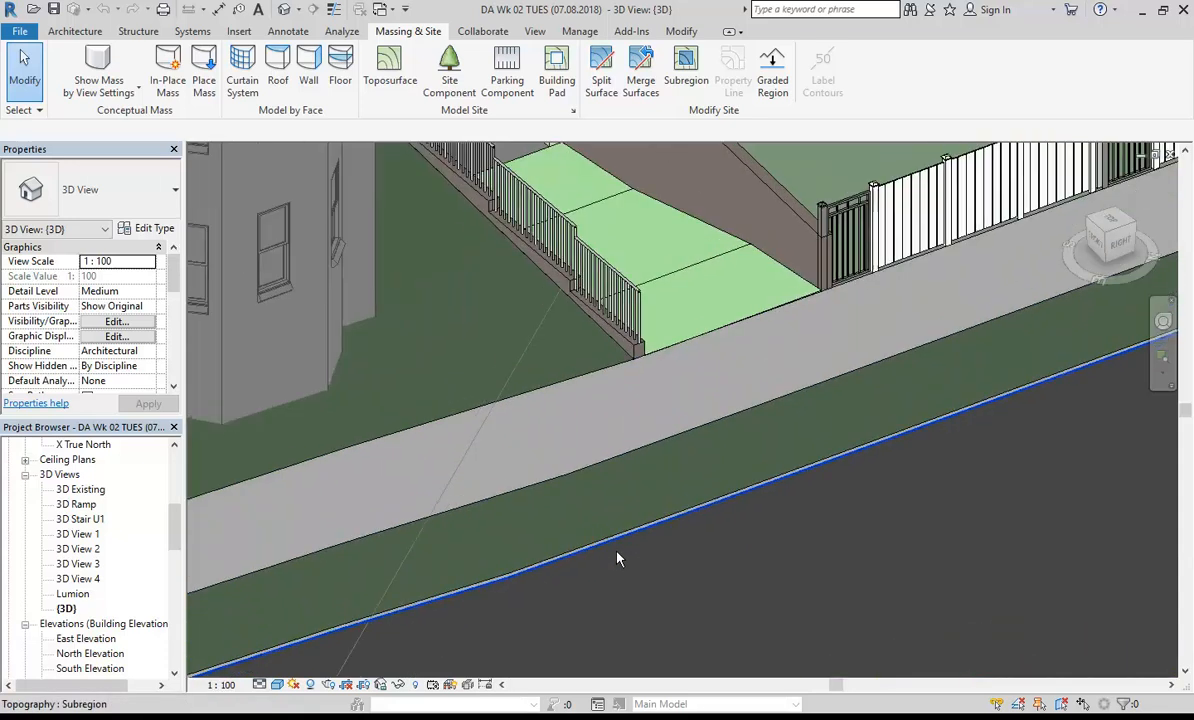
scroll(613, 541, up, 2)
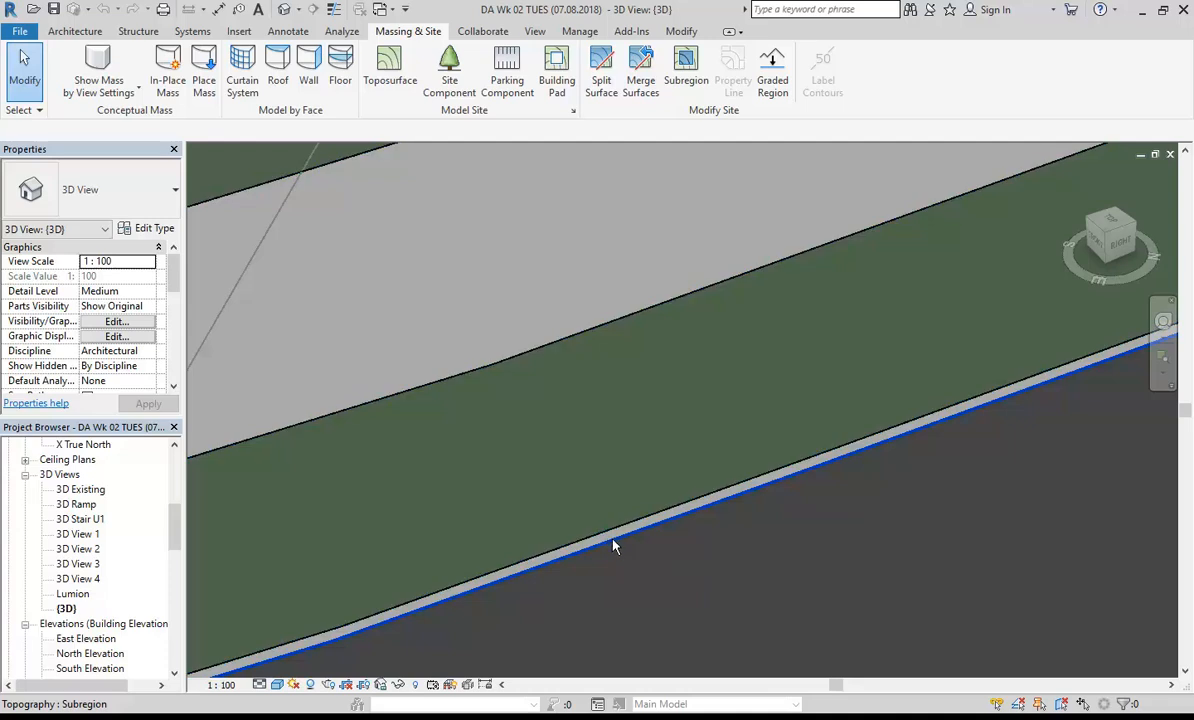
scroll(614, 550, down, 3)
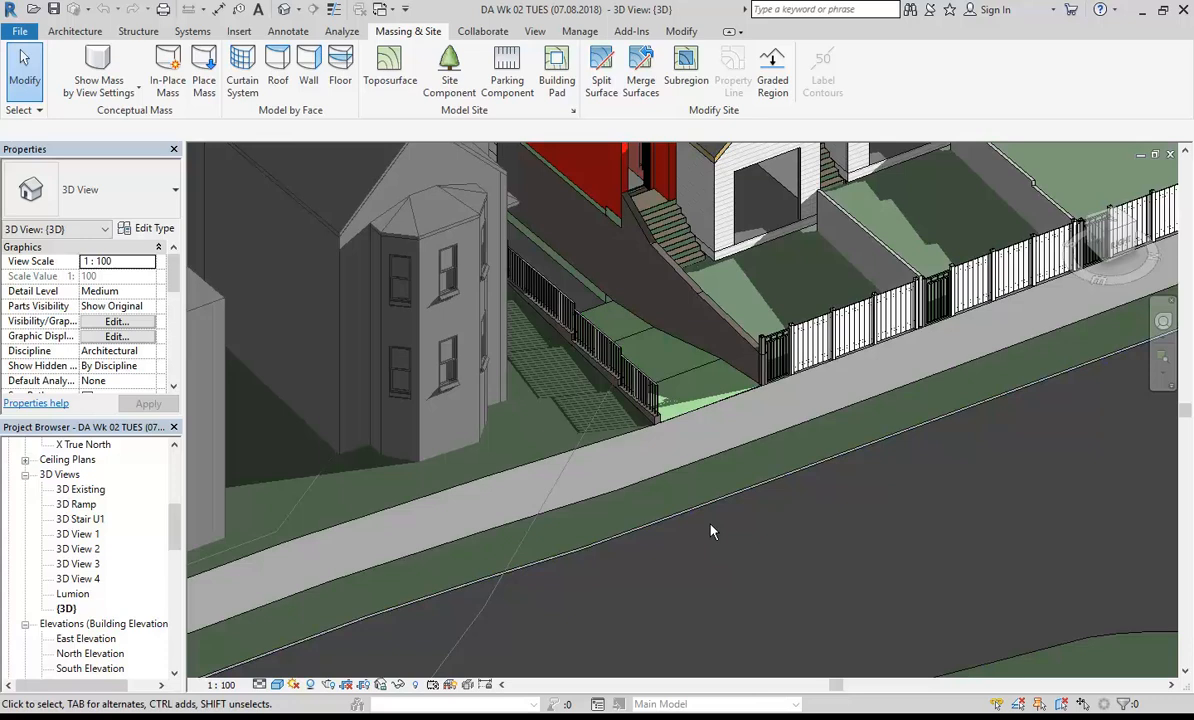
scroll(711, 531, down, 3)
shift+middle_drag(711, 533, 751, 440)
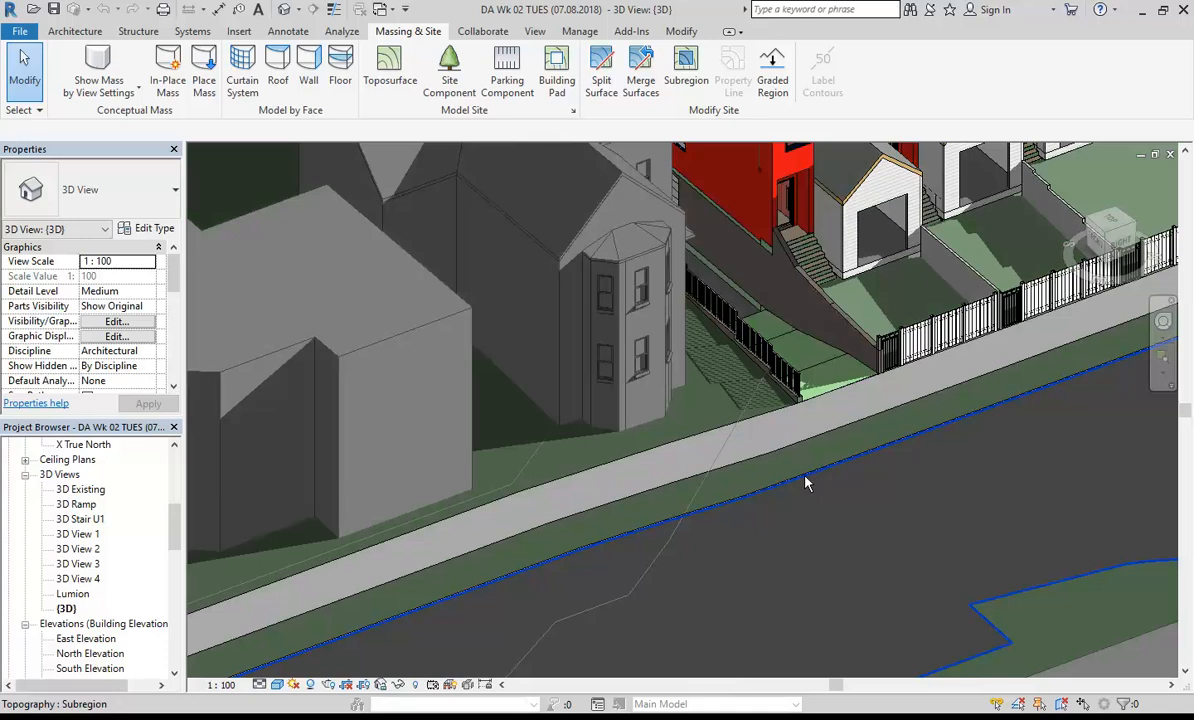
scroll(680, 458, down, 2)
middle_drag(680, 460, 829, 434)
scroll(830, 432, up, 5)
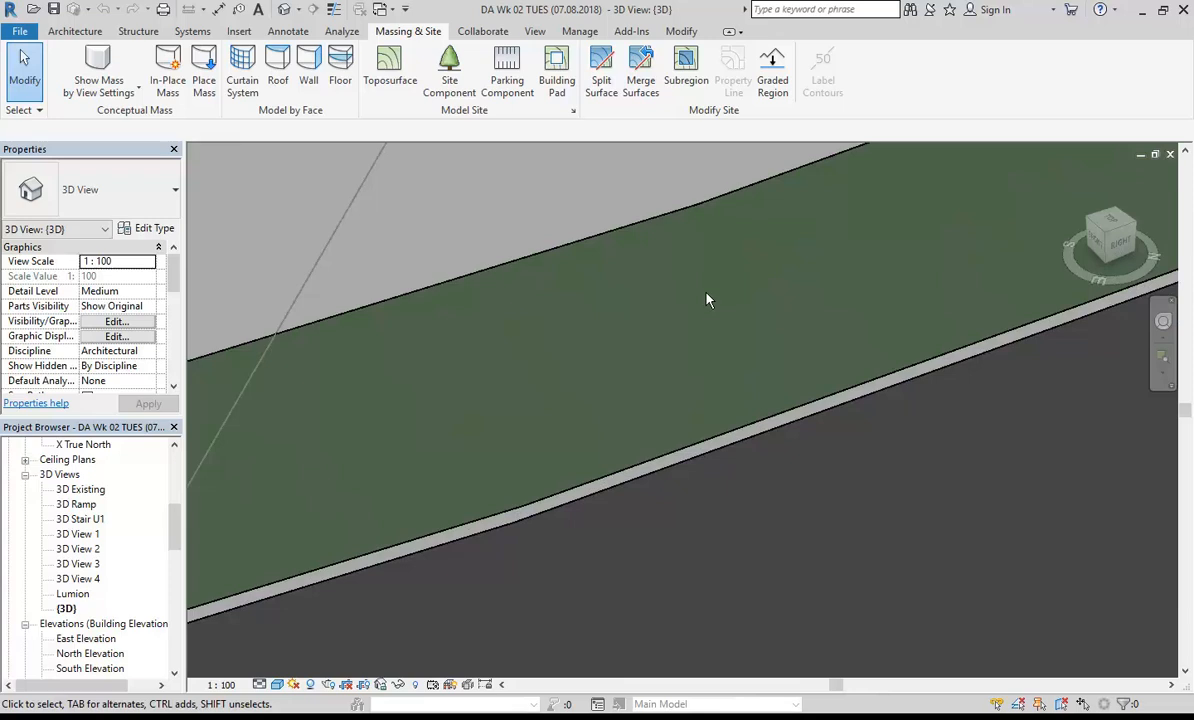
scroll(707, 300, down, 2)
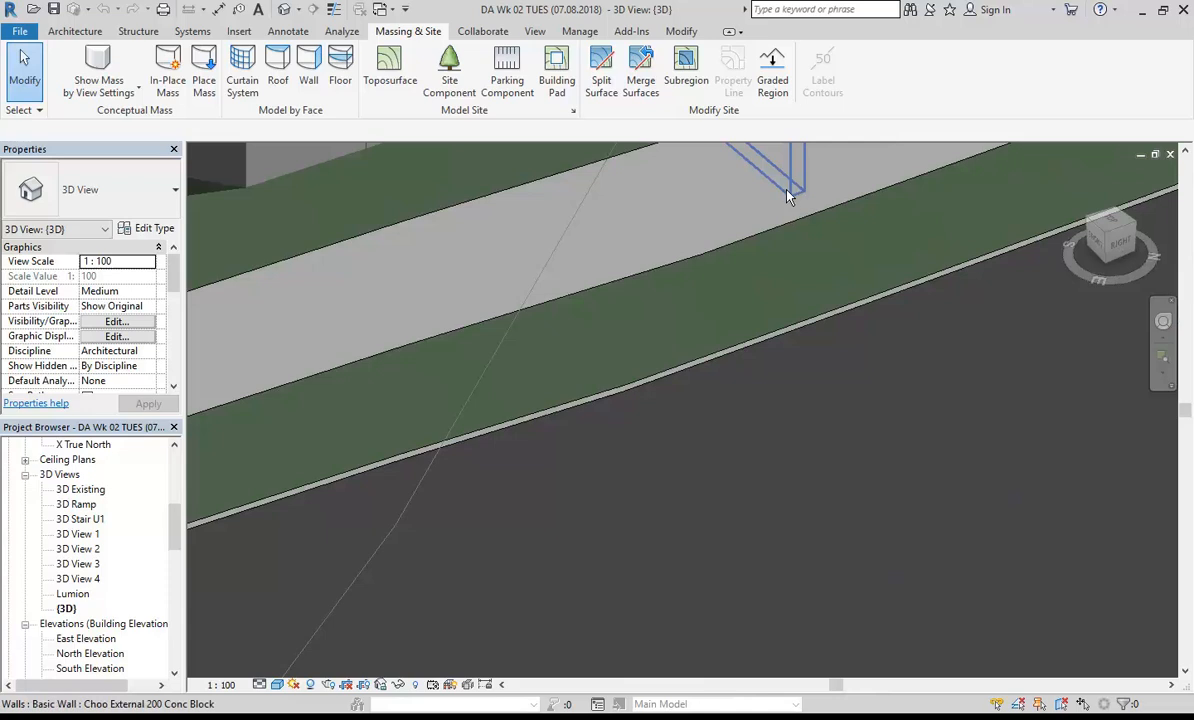
Switch back to the Glebe Tramsheds 3D view and review the whole toposurface with its road subregions from an orbited angle.
click(382, 9)
click(403, 52)
scroll(602, 355, down, 3)
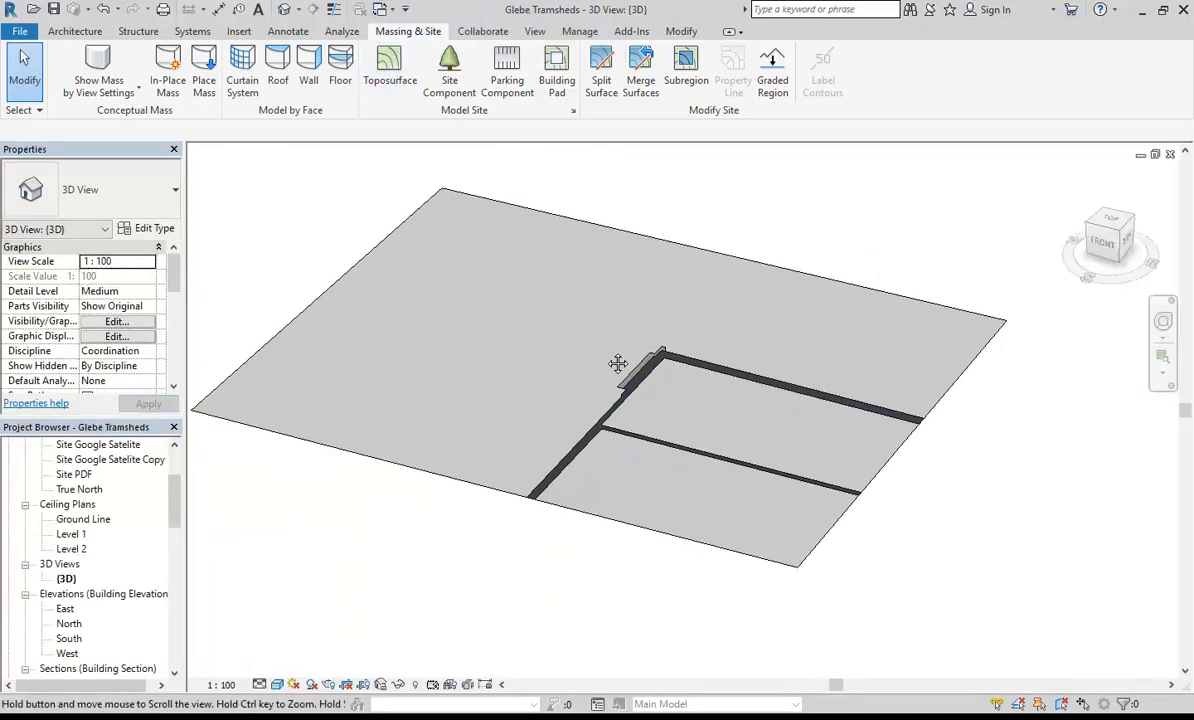
shift+middle_drag(616, 455, 566, 467)
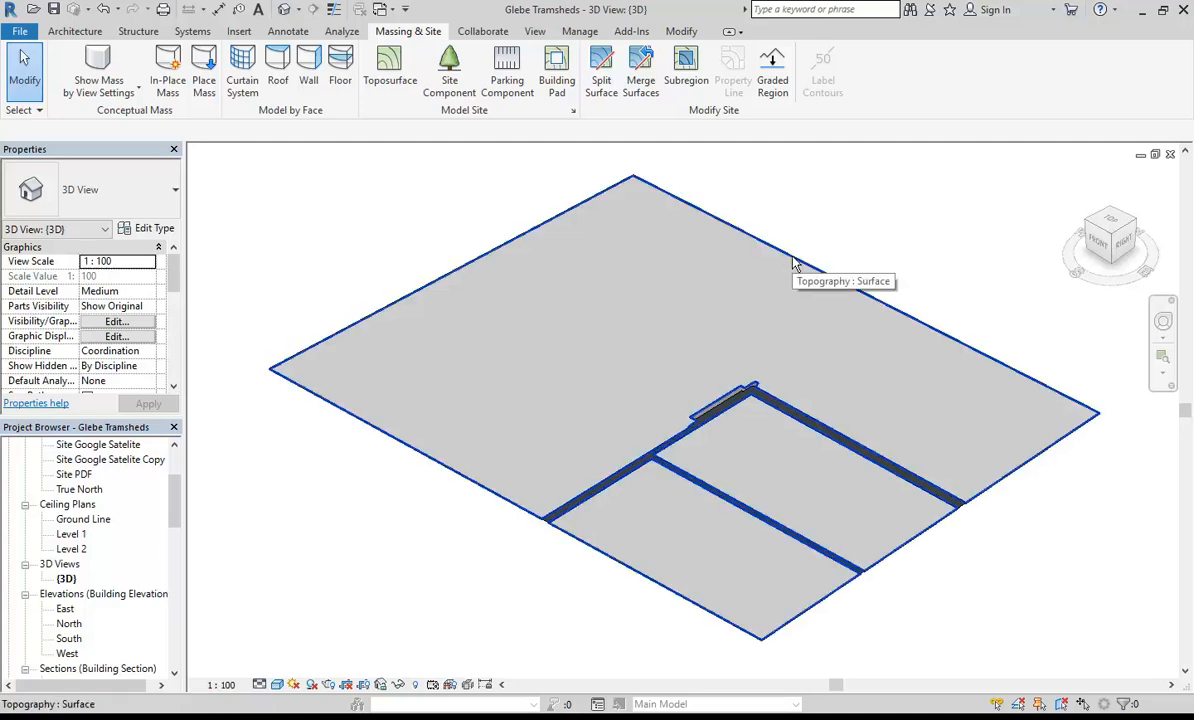
drag(176, 509, 174, 470)
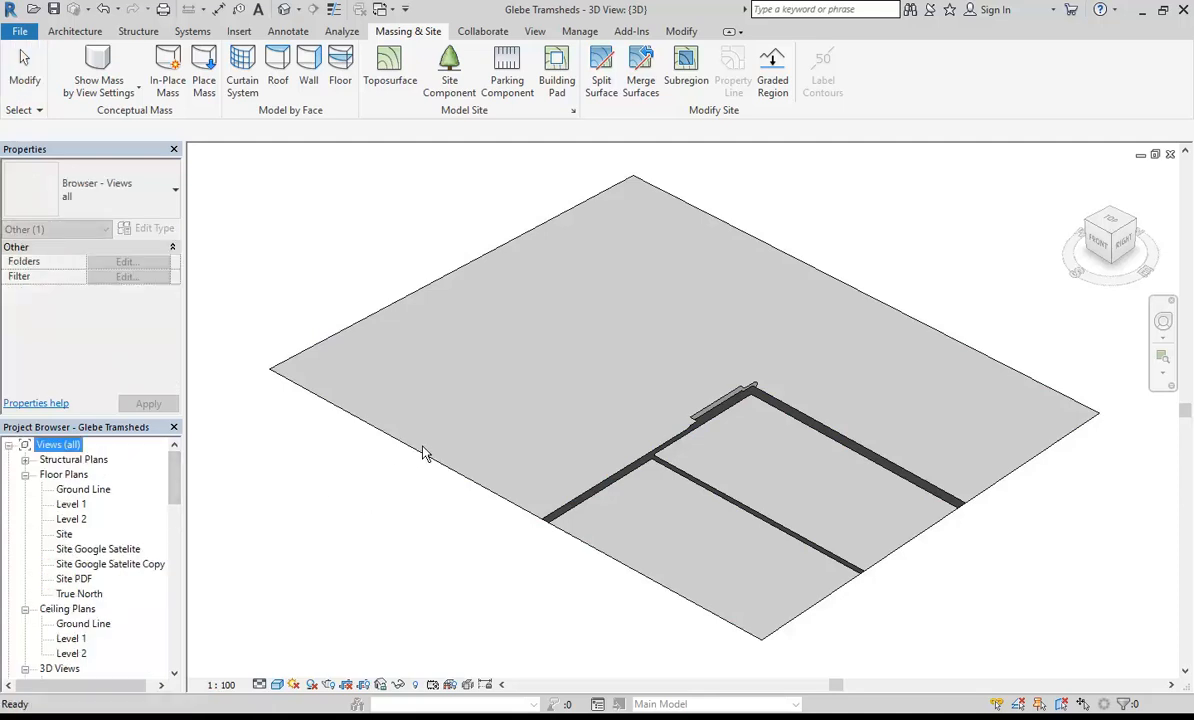
Start editing the toposurface in the 3D view and check the elevations of its corner boundary points.
click(418, 187)
click(458, 277)
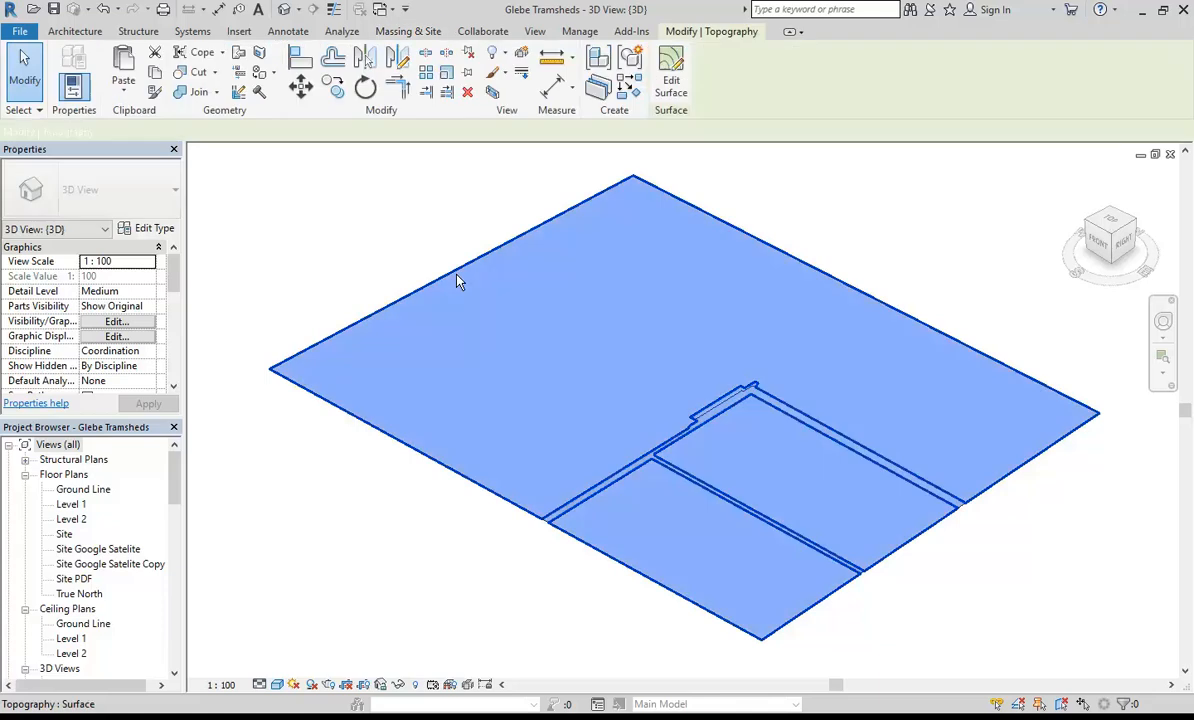
click(667, 83)
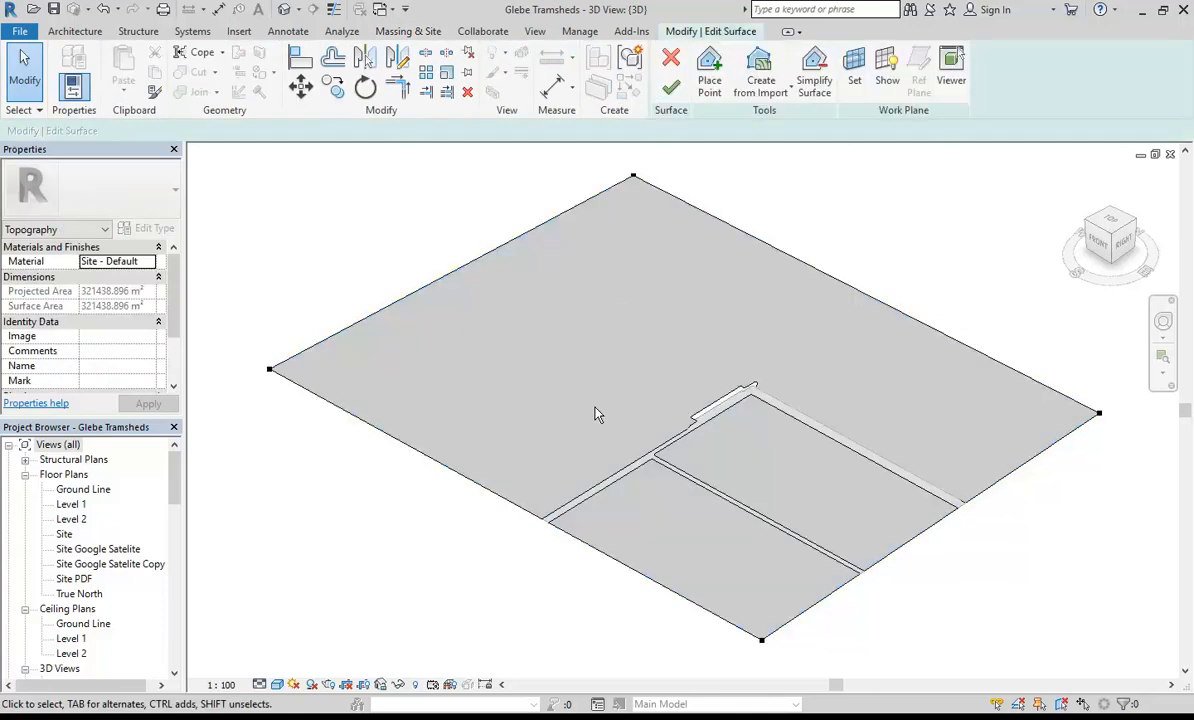
middle_drag(589, 336, 560, 384)
drag(535, 183, 613, 252)
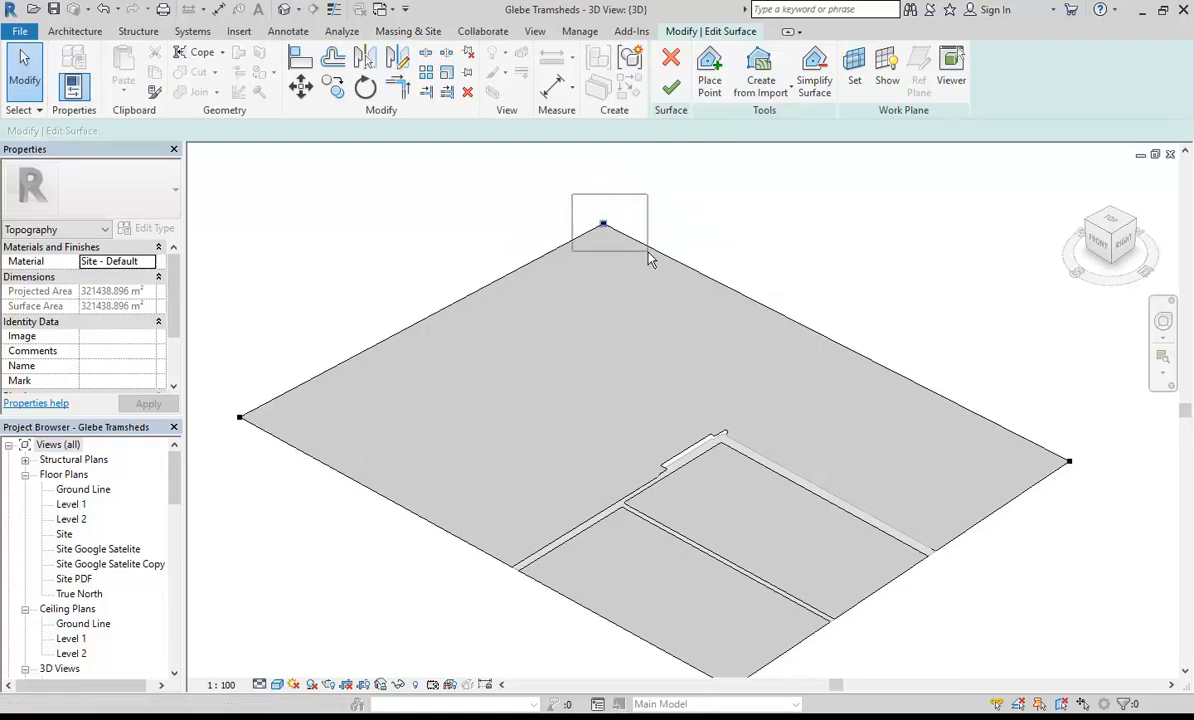
drag(219, 389, 262, 470)
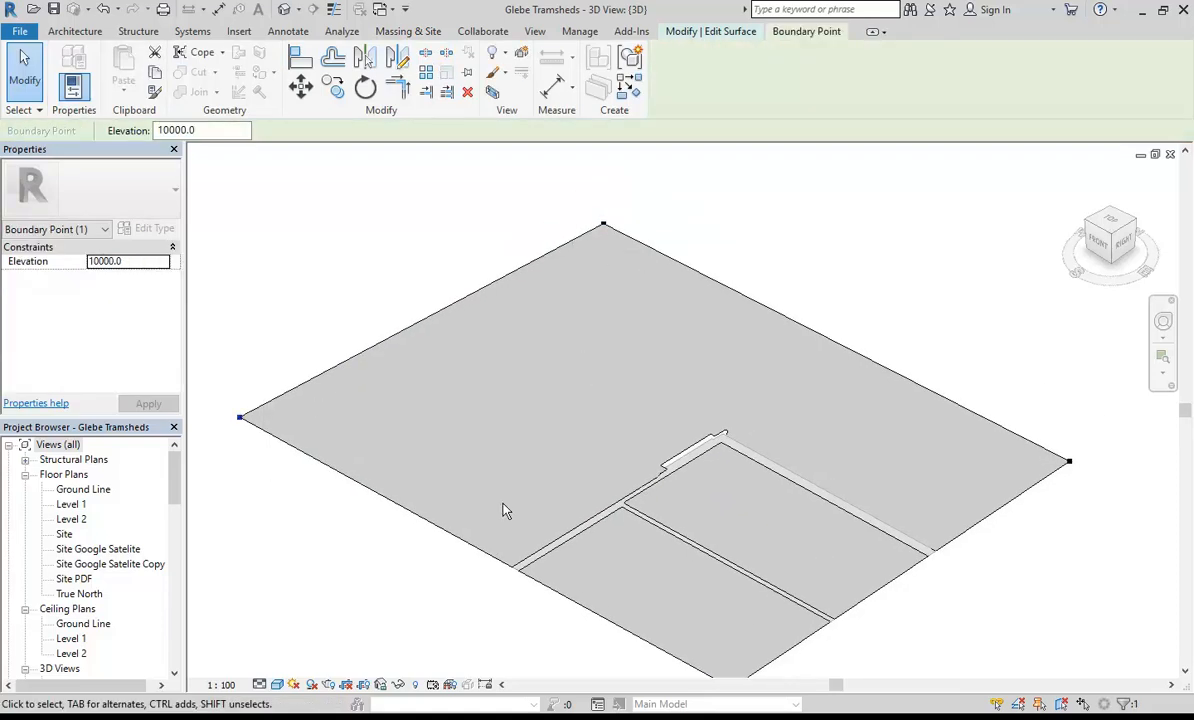
drag(1034, 426, 1098, 496)
middle_drag(839, 499, 772, 360)
drag(592, 493, 700, 585)
click(583, 561)
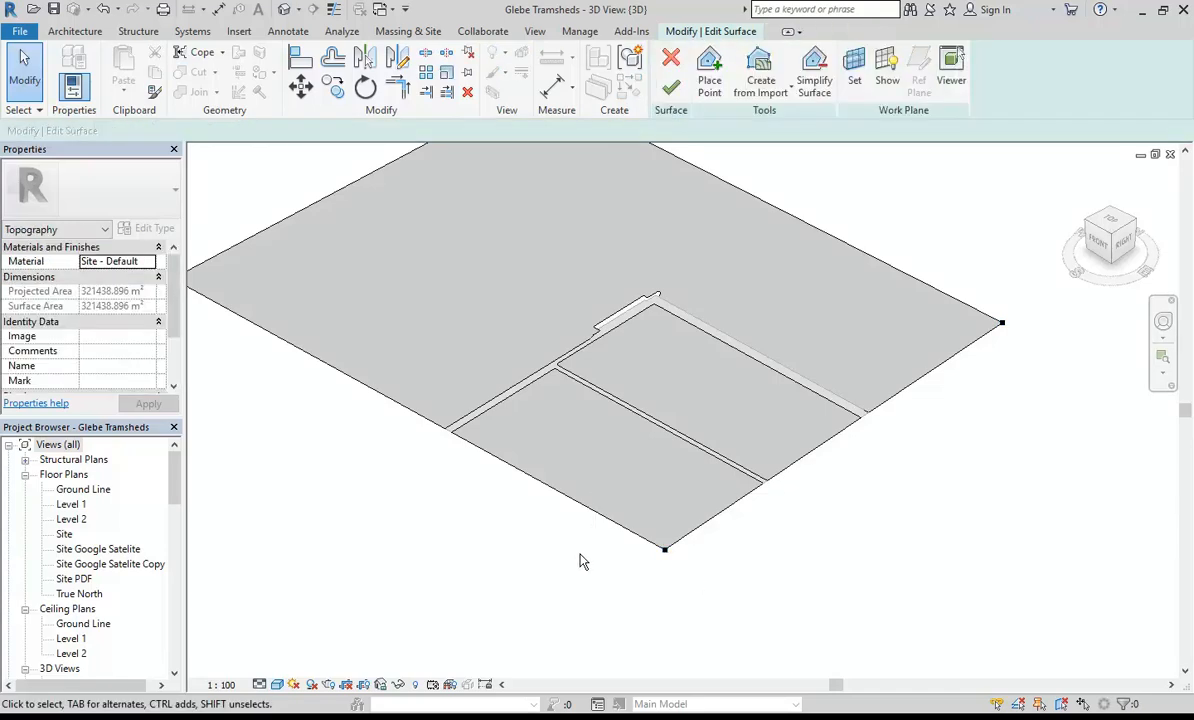
Open the Site Google Satelite Copy 1 floor plan and change its visual style so the satellite image shows through the surface.
double_click(98, 549)
double_click(110, 564)
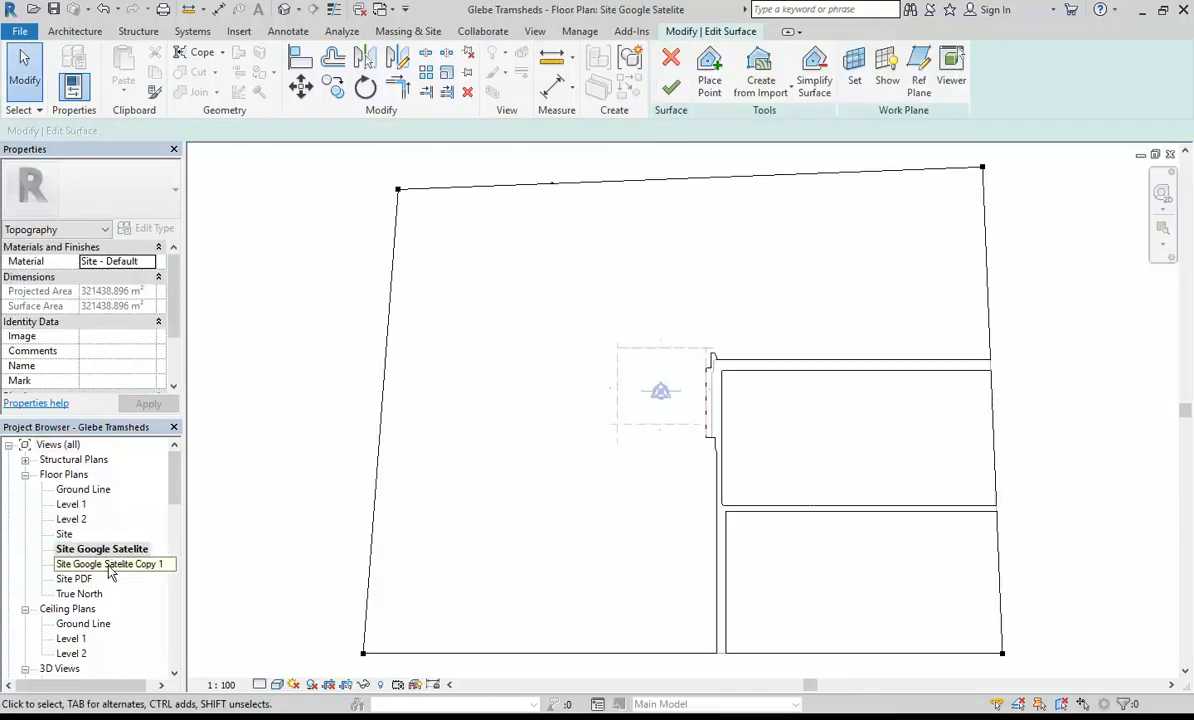
click(277, 684)
click(312, 585)
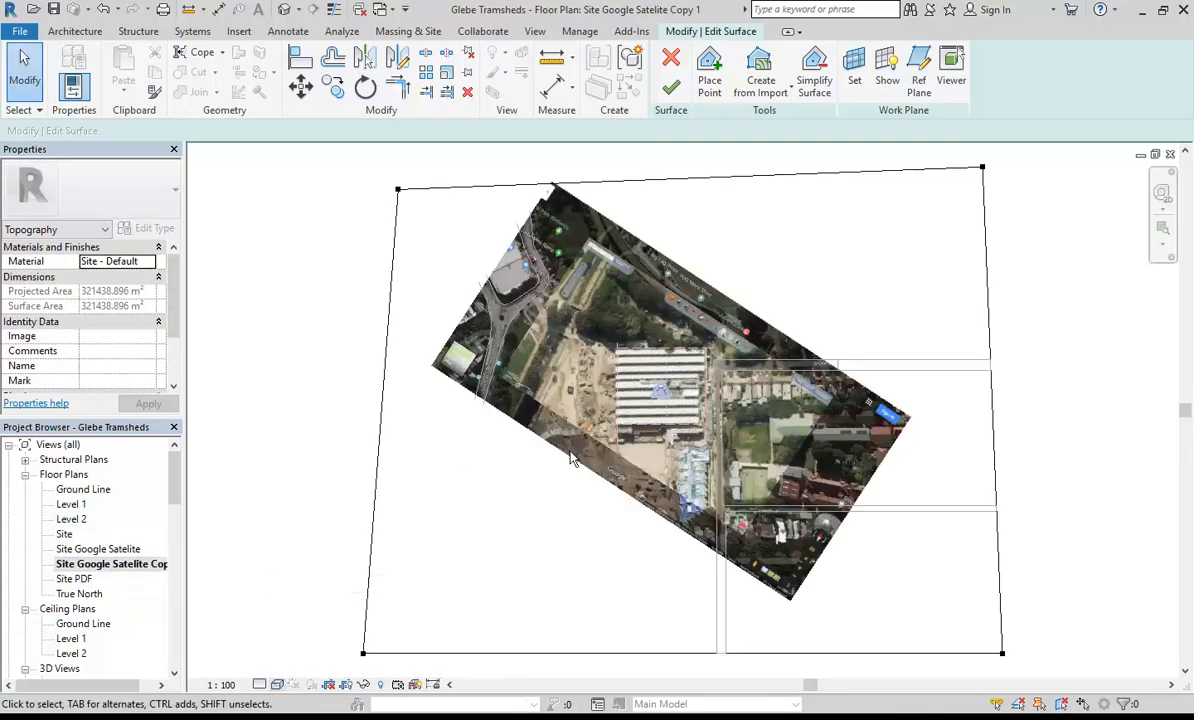
Set the elevation of the two boundary points along the plan's upper edge to 5000.
scroll(565, 237, up, 3)
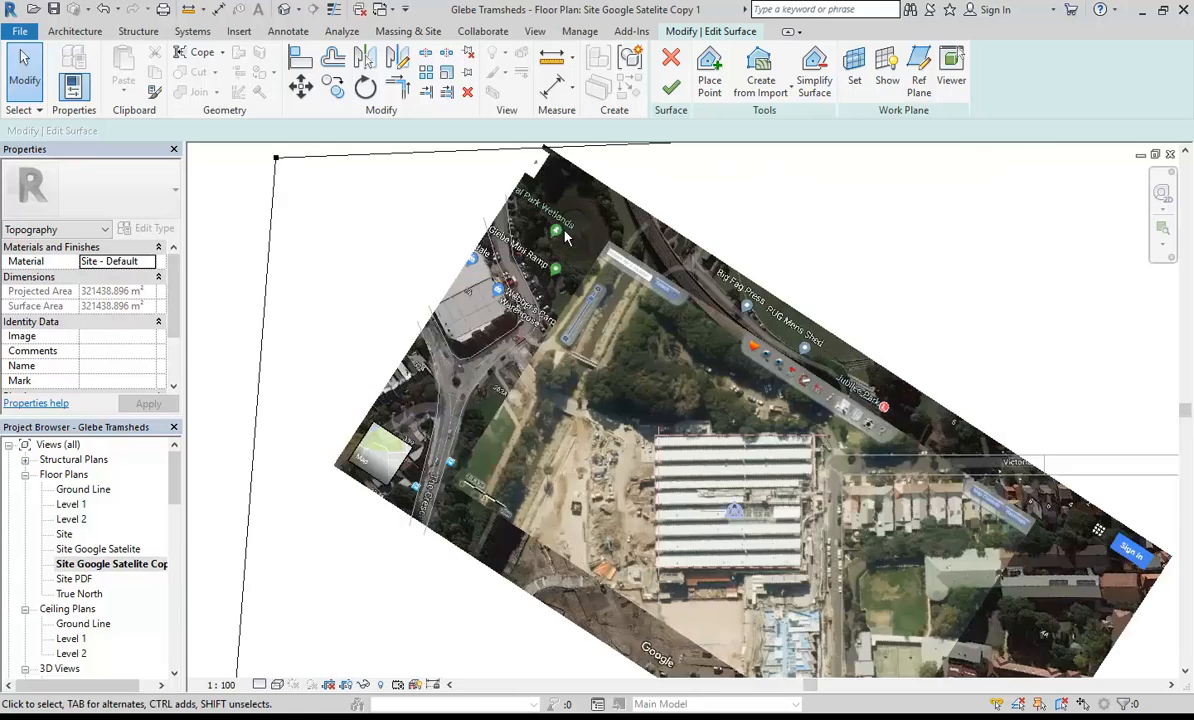
scroll(724, 488, down, 2)
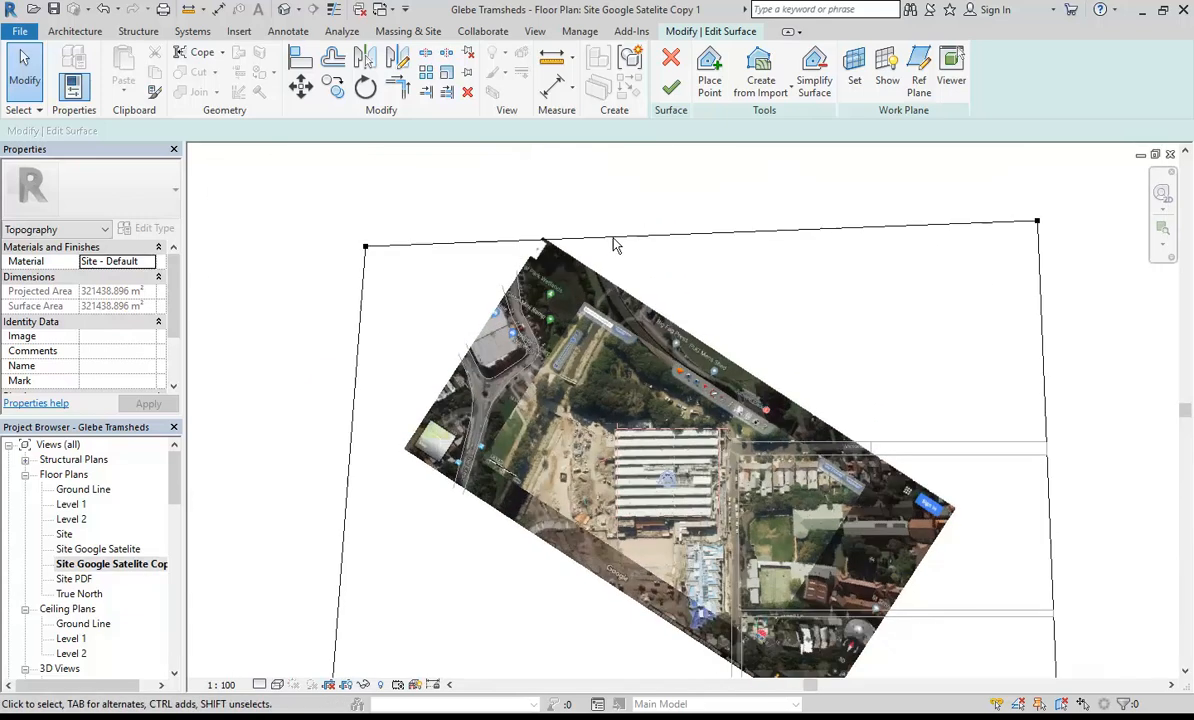
middle_drag(903, 190, 876, 247)
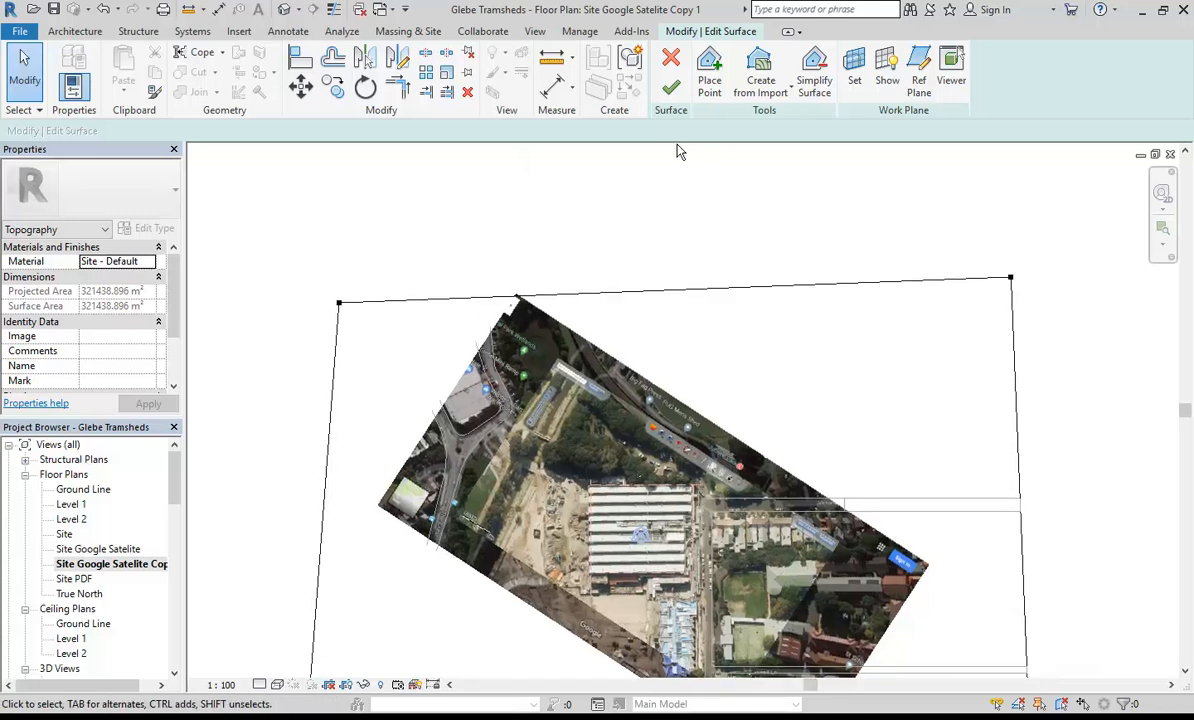
middle_drag(740, 265, 722, 257)
drag(272, 238, 368, 322)
ctrl+drag(898, 213, 1035, 296)
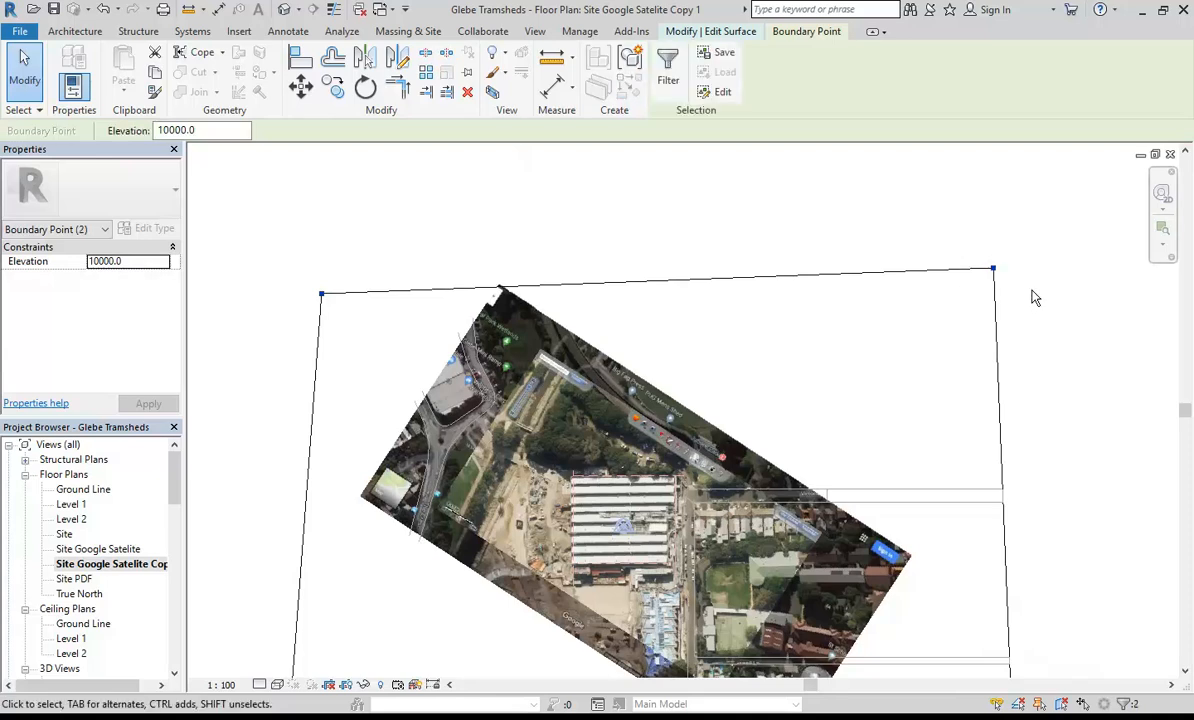
click(172, 130)
text(5000)
key(Return)
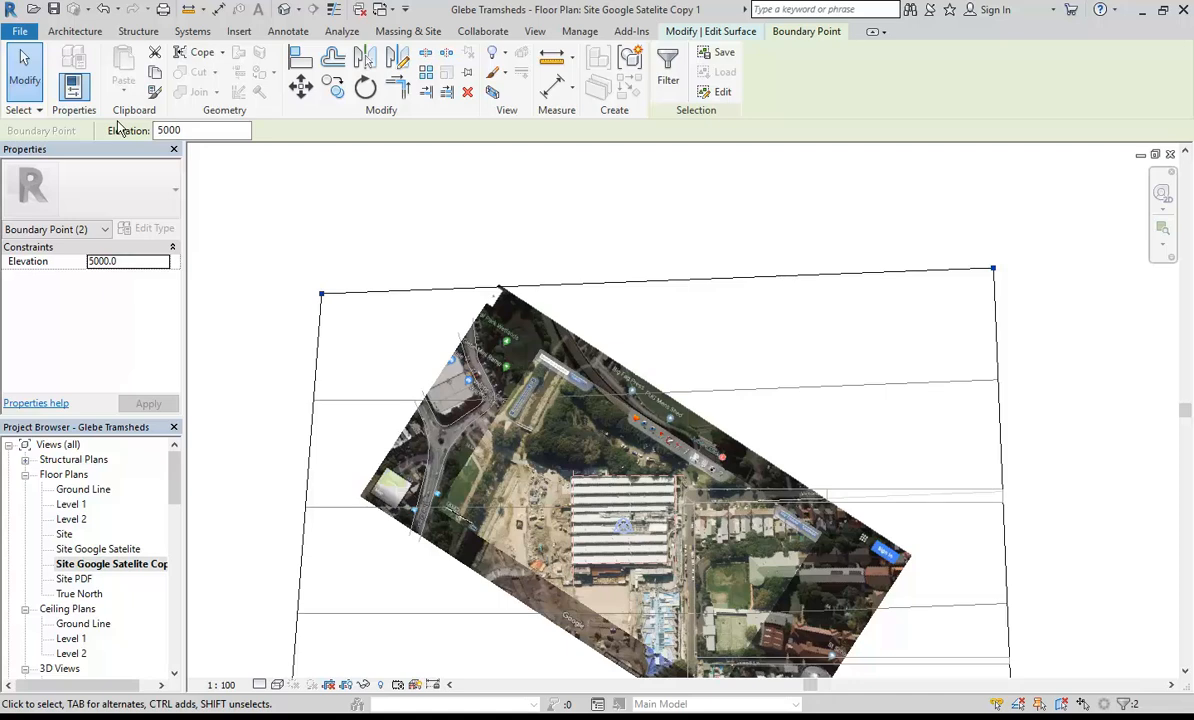
scroll(464, 253, down, 1)
middle_drag(512, 202, 517, 179)
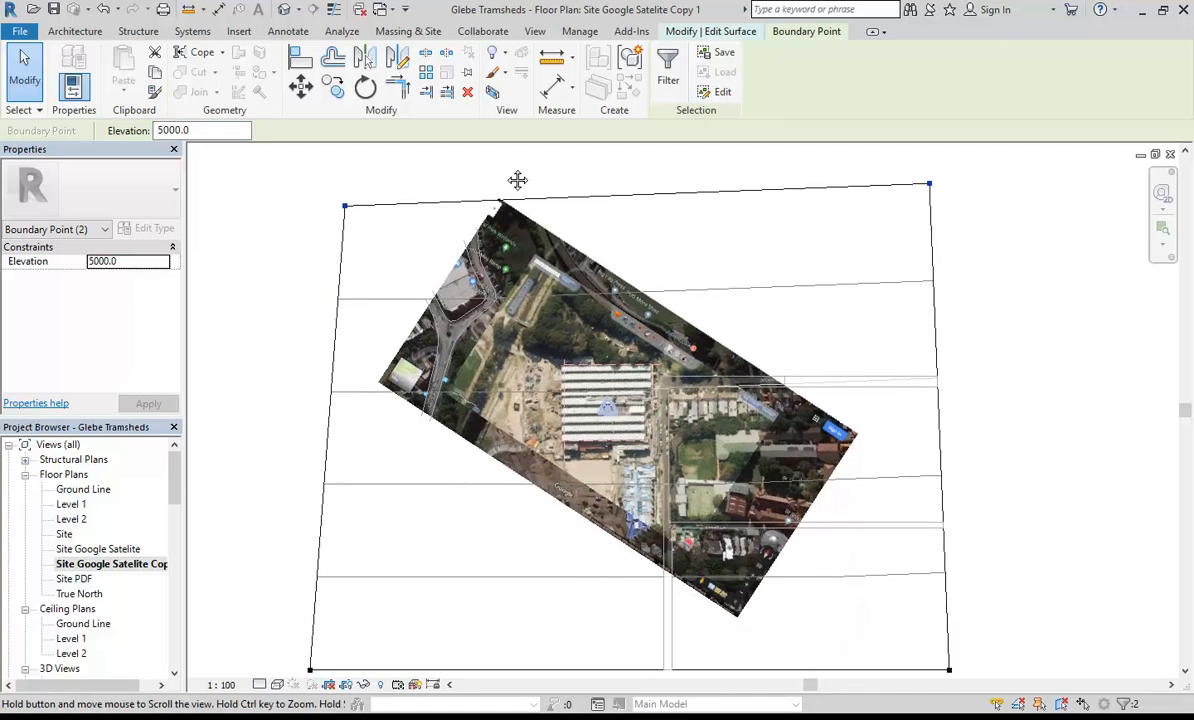
key(Escape)
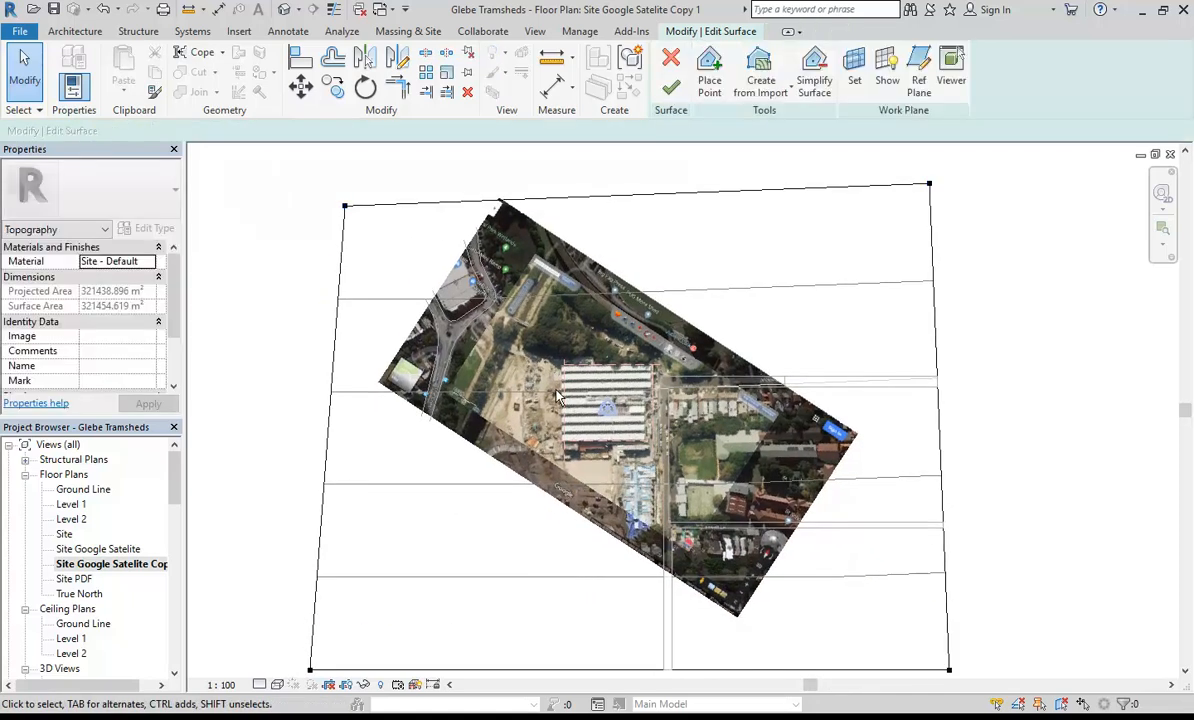
Place three surface points at absolute elevation 7000 along the railway line toward Jubilee Park.
click(709, 76)
drag(220, 130, 125, 132)
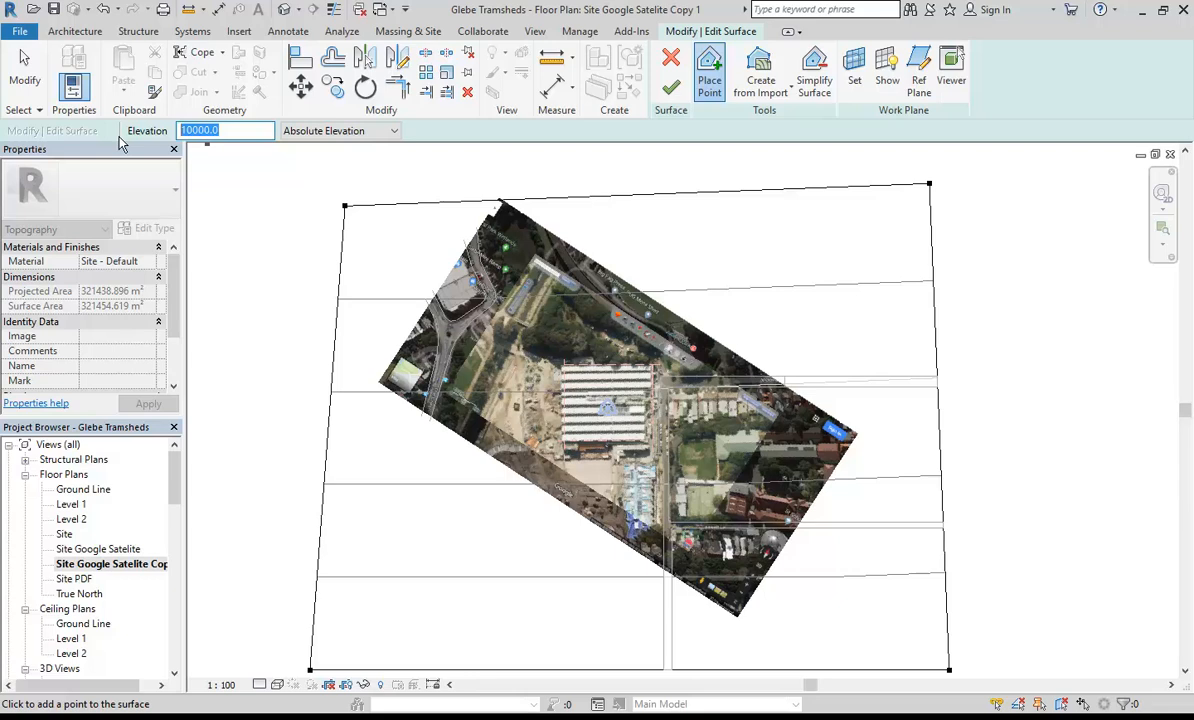
text(7000)
key(Return)
scroll(623, 272, up, 5)
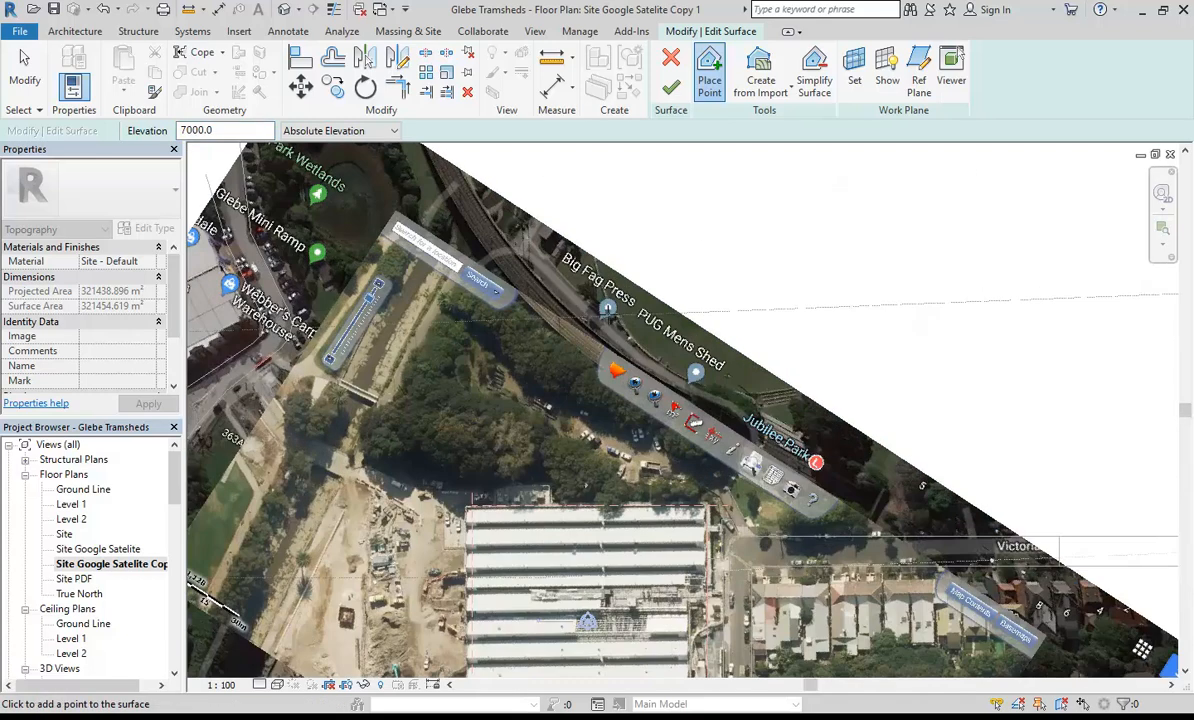
scroll(553, 317, up, 2)
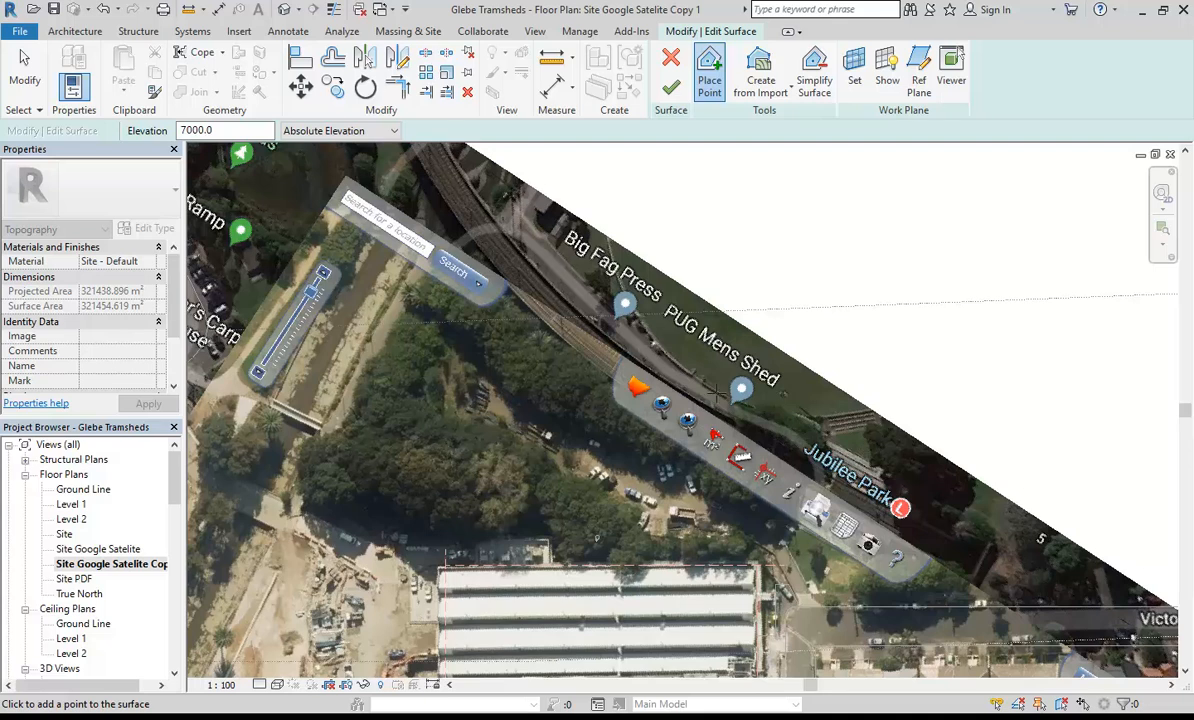
click(510, 228)
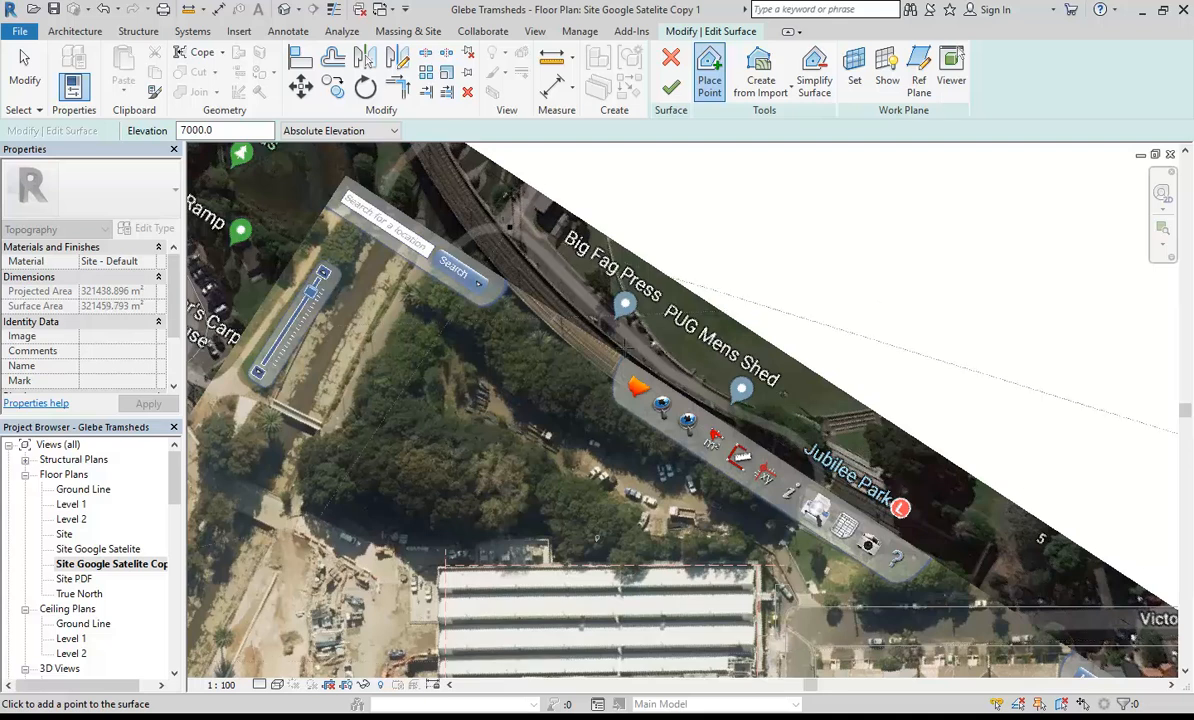
click(810, 439)
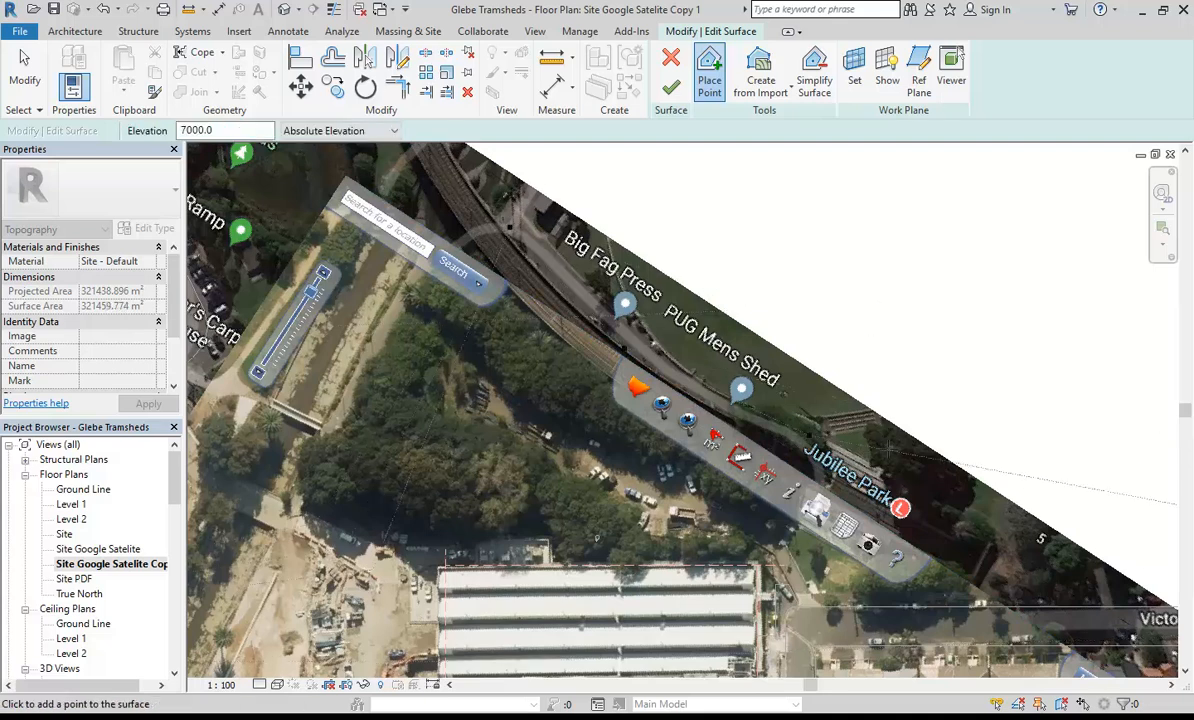
scroll(715, 365, down, 3)
scroll(770, 380, down, 3)
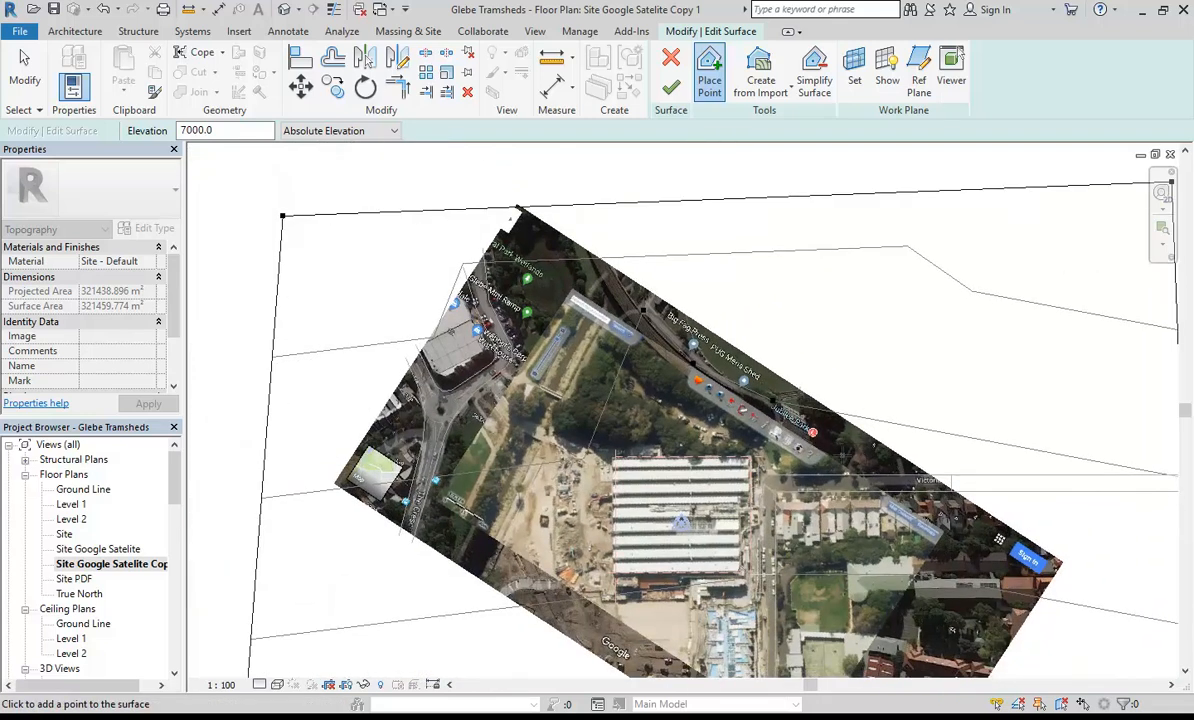
scroll(575, 215, down, 1)
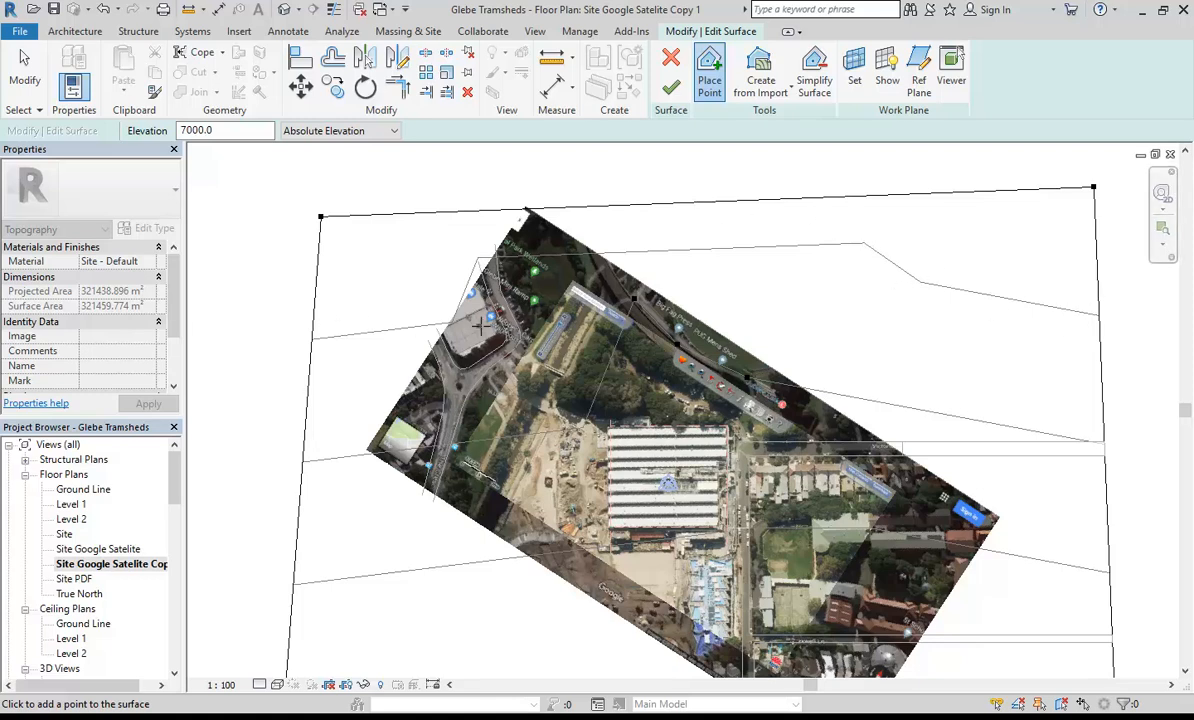
scroll(601, 285, up, 4)
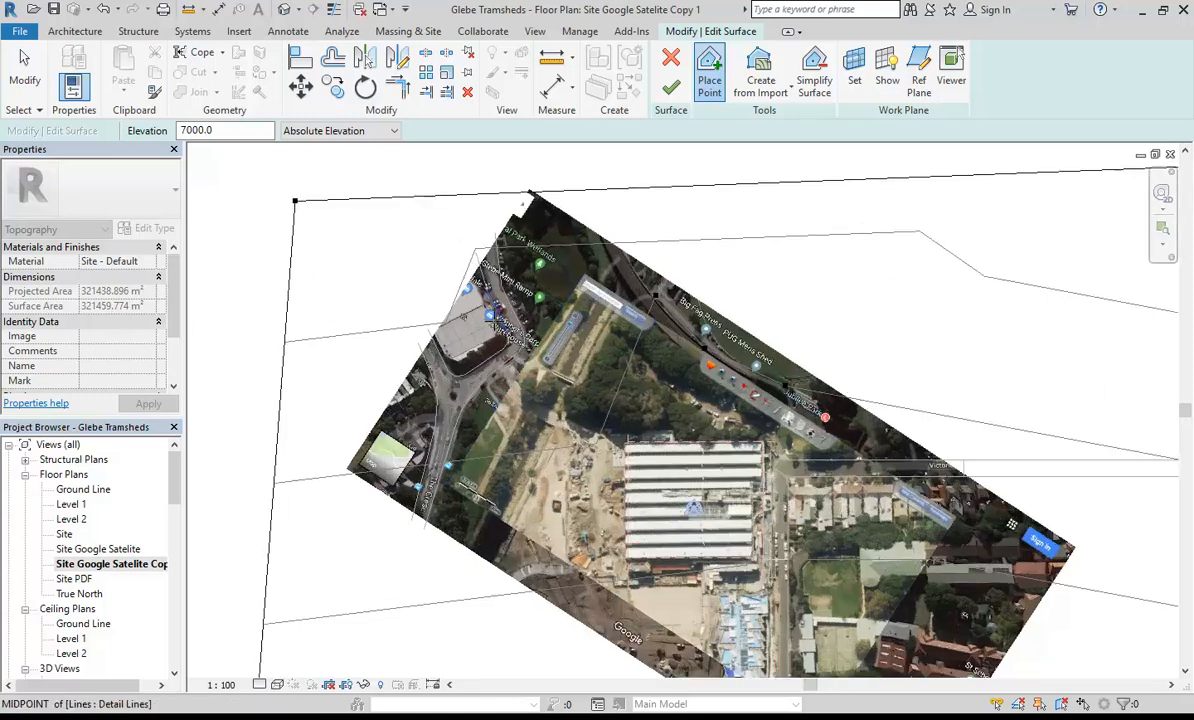
scroll(601, 283, up, 1)
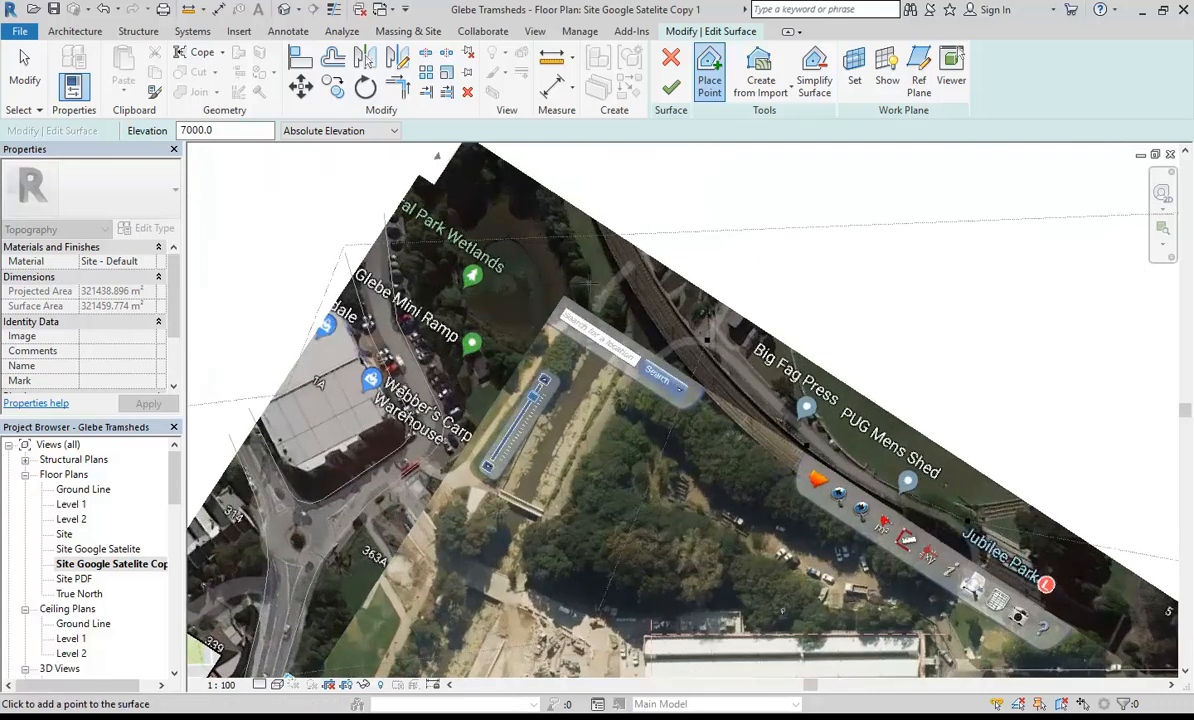
scroll(590, 283, down, 4)
scroll(590, 283, down, 3)
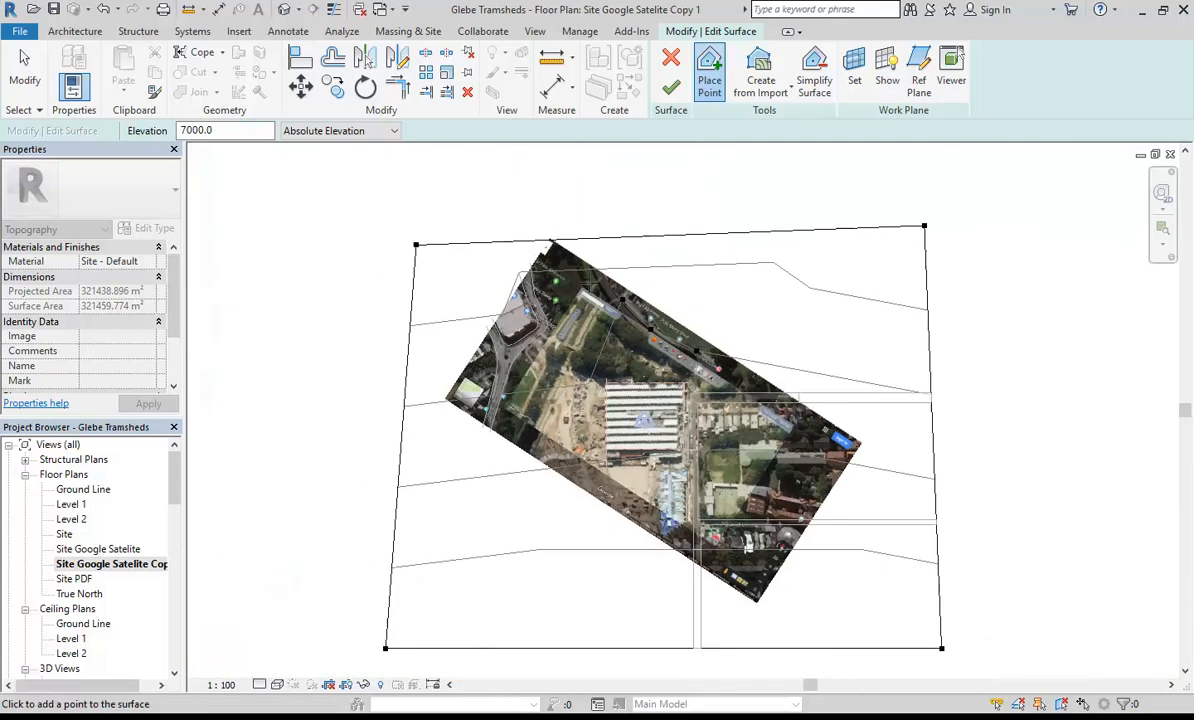
key(Escape)
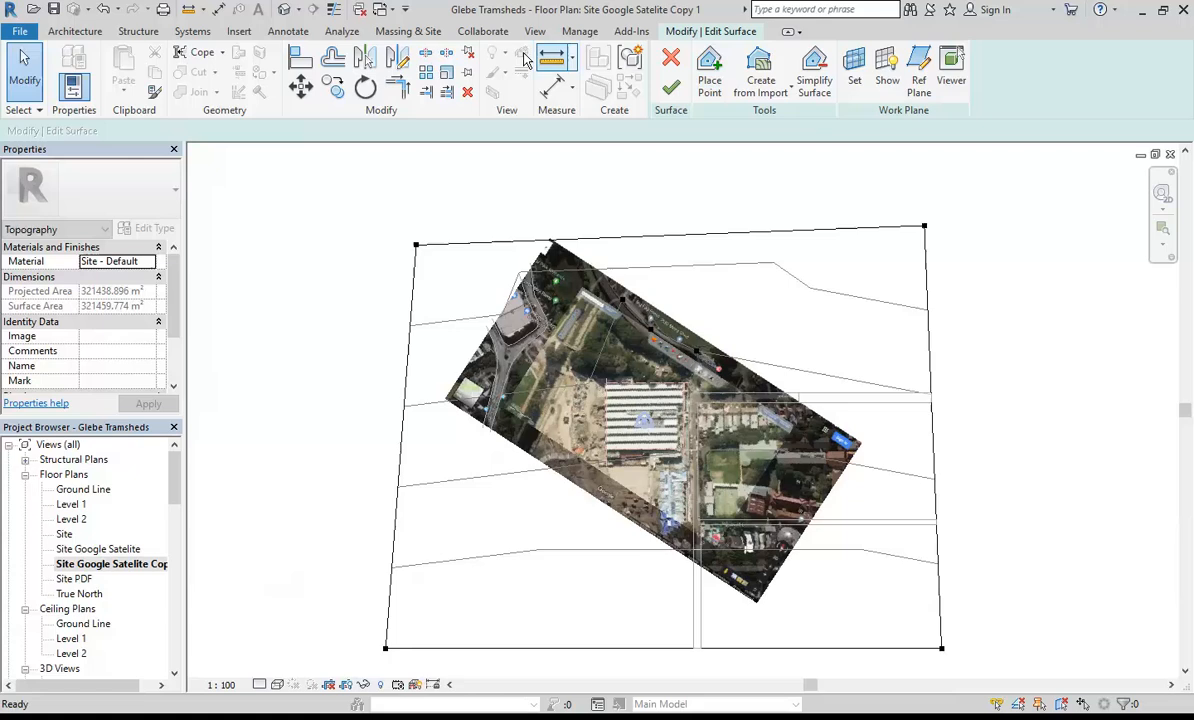
Check the contour line interval and the secondary contour increment in the site settings.
click(417, 33)
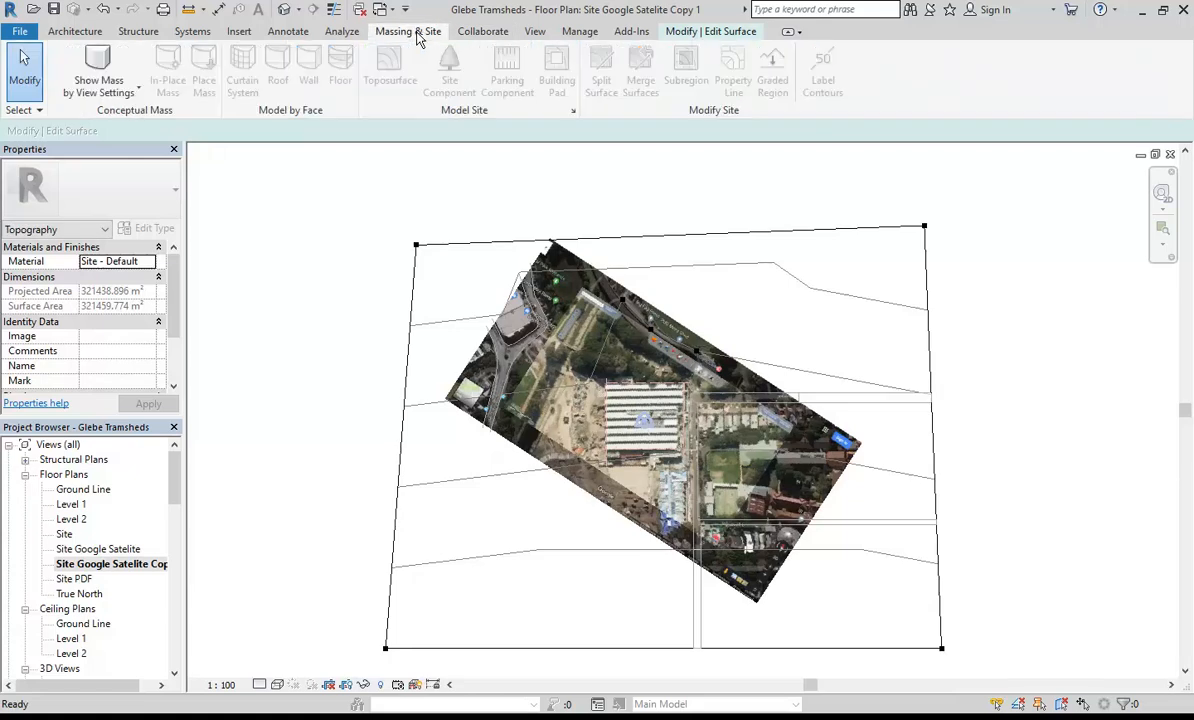
click(574, 112)
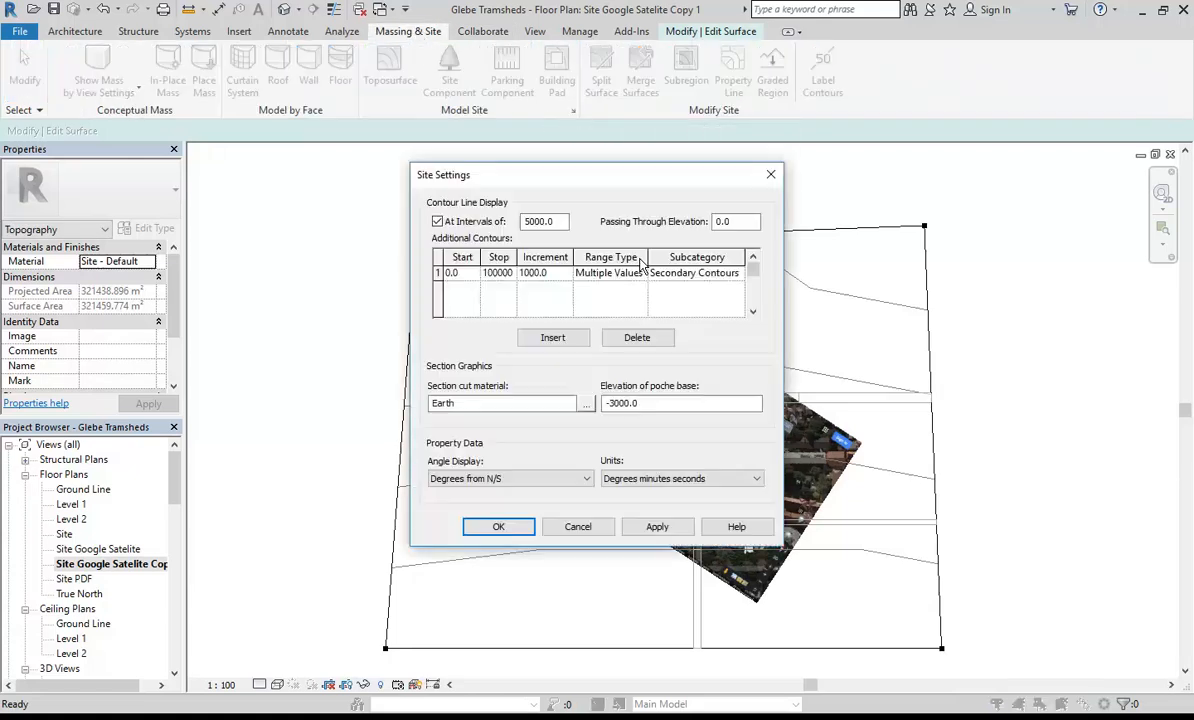
click(535, 272)
click(556, 224)
drag(558, 221, 507, 218)
click(563, 221)
click(498, 526)
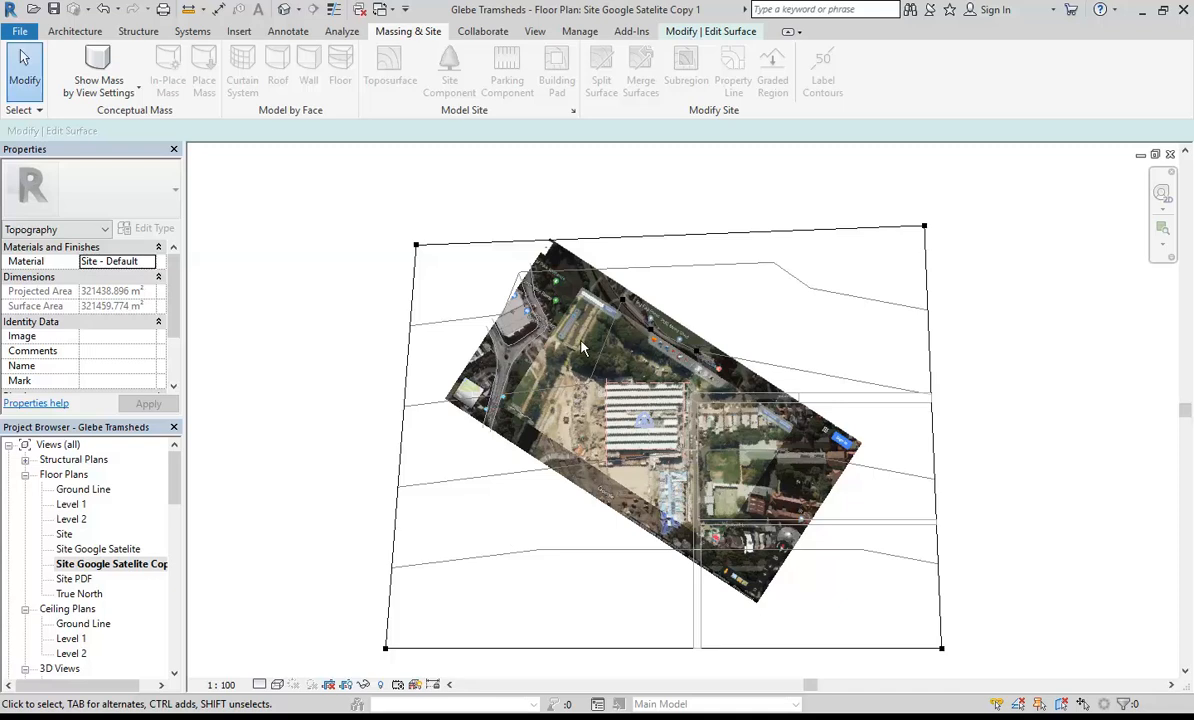
Return to the surface editing tools and finish the toposurface edit.
right_click(506, 168)
click(550, 182)
click(660, 31)
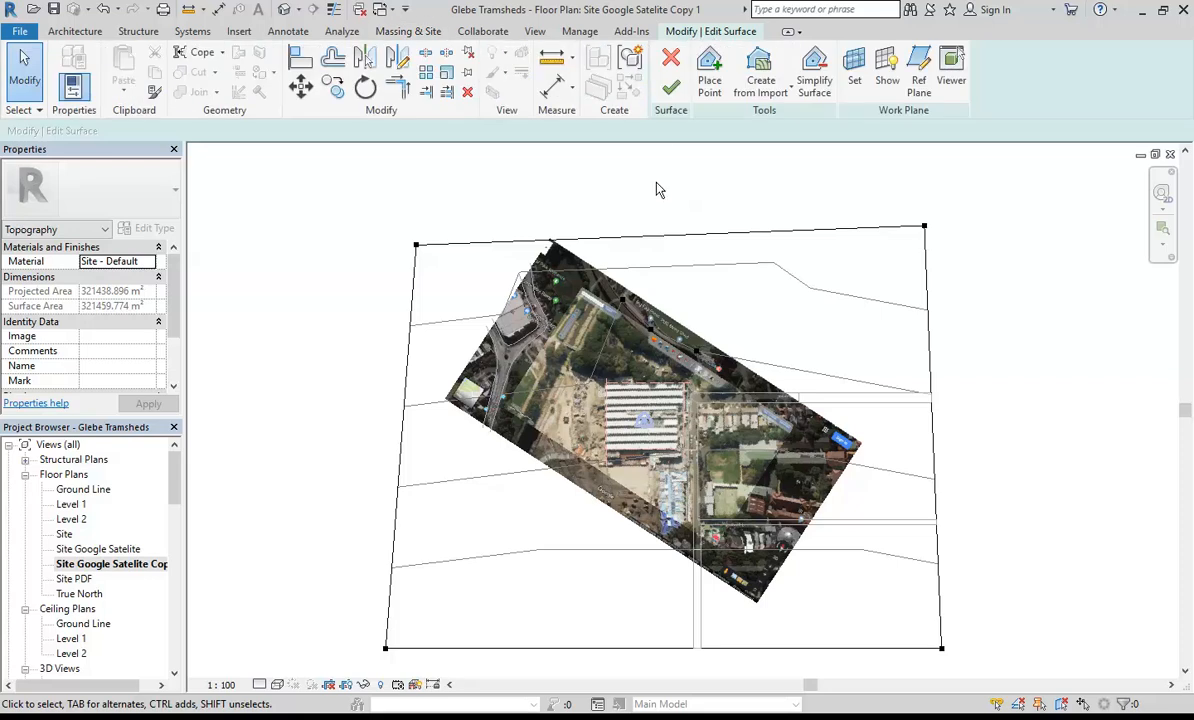
click(673, 88)
Open the {3D} view and examine the sloped terrain, its contours and the road subregions from several angles.
scroll(96, 568, down, 3)
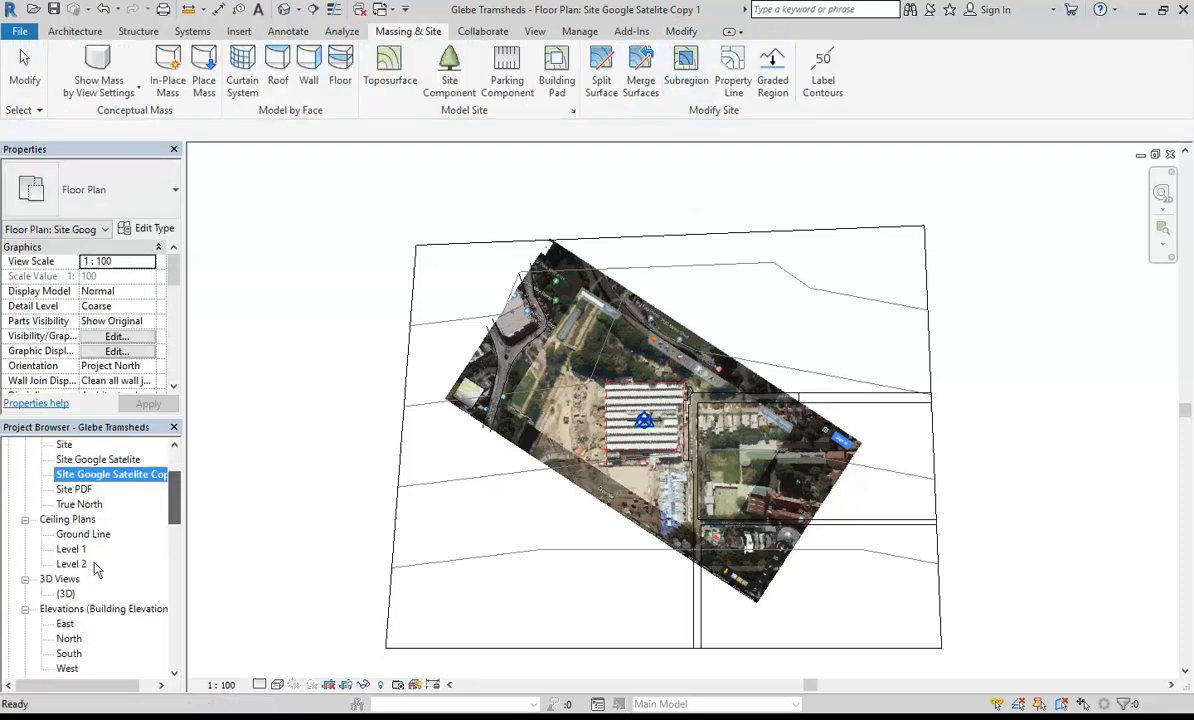
double_click(65, 593)
shift+middle_drag(661, 405, 474, 295)
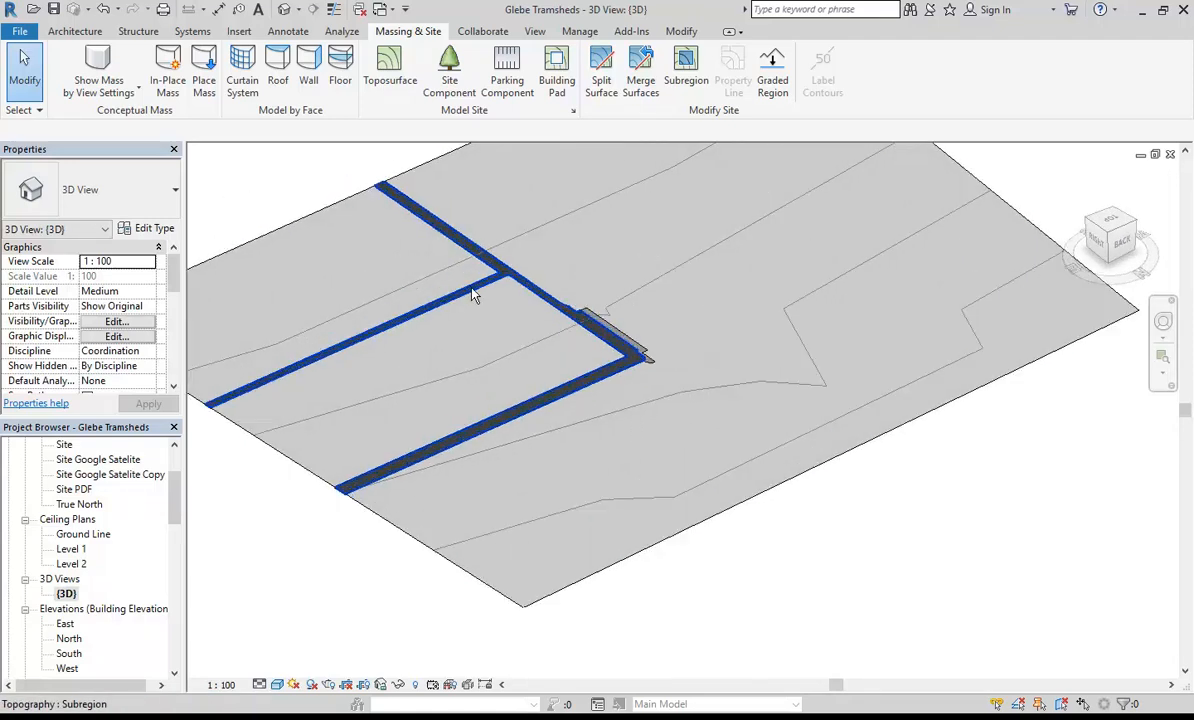
scroll(474, 295, up, 1)
middle_drag(646, 399, 676, 413)
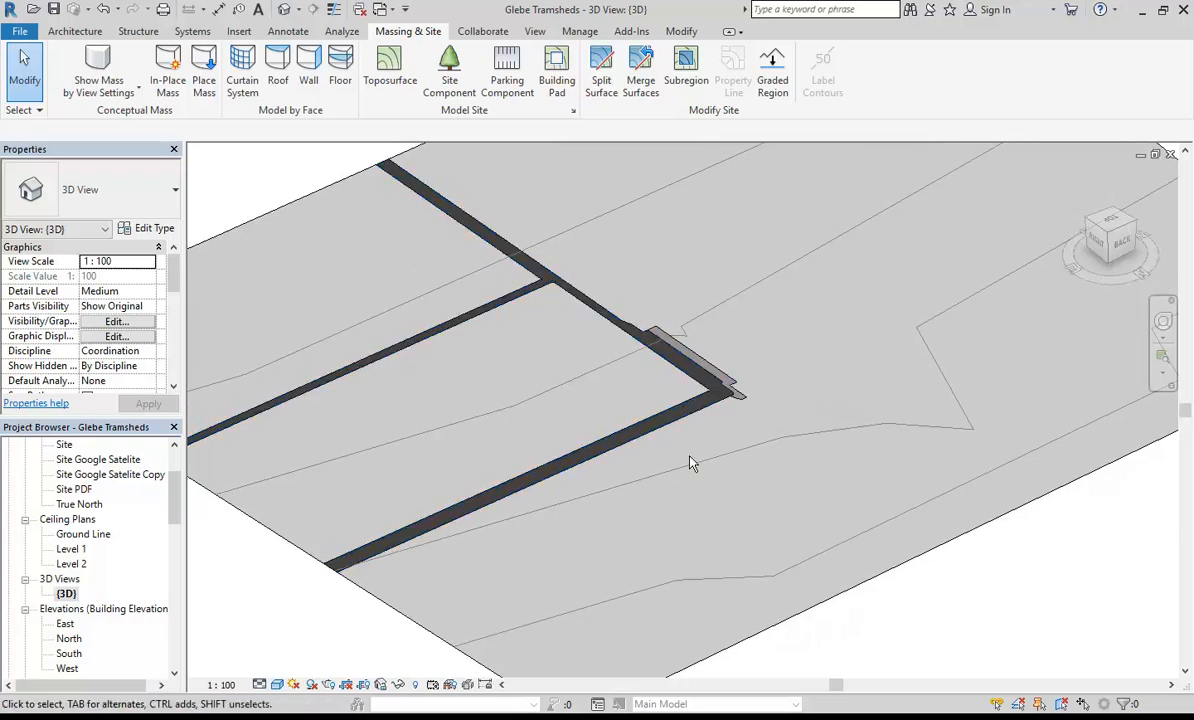
shift+middle_drag(690, 462, 586, 466)
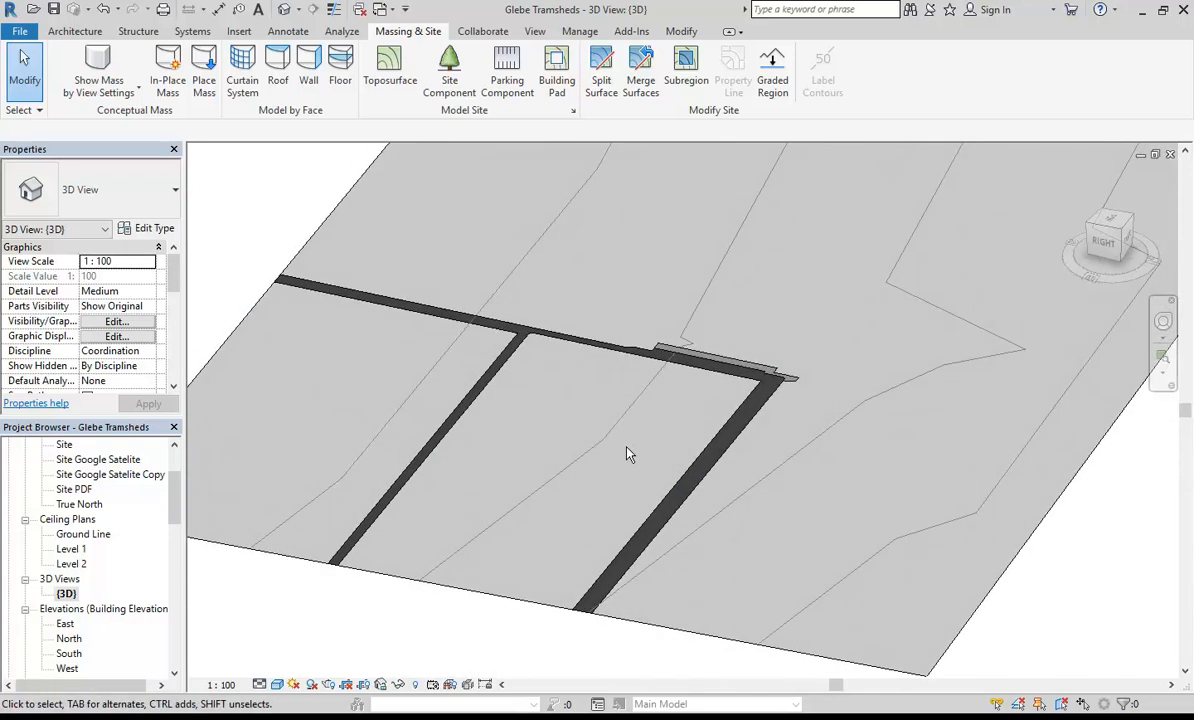
scroll(629, 451, down, 3)
shift+middle_drag(629, 451, 583, 425)
scroll(174, 510, down, 1)
scroll(174, 510, down, 2)
Open the Section 1 view and examine the cut through the terrain.
double_click(73, 548)
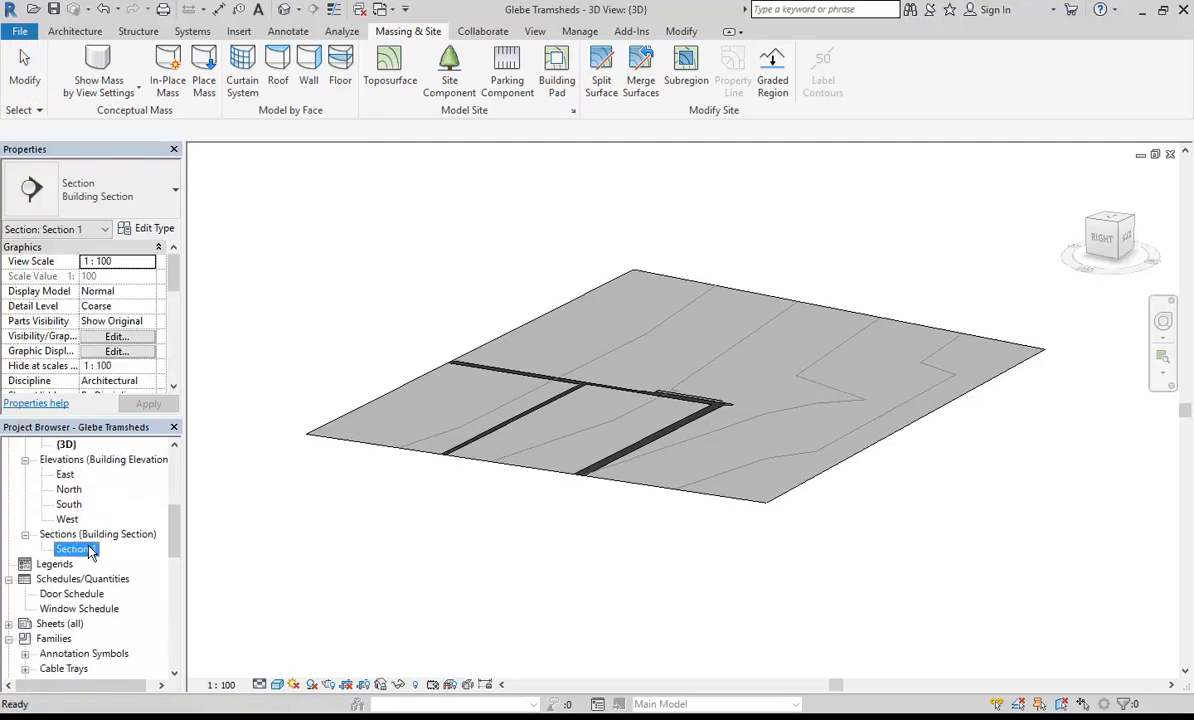
scroll(619, 330, down, 2)
middle_drag(636, 345, 665, 392)
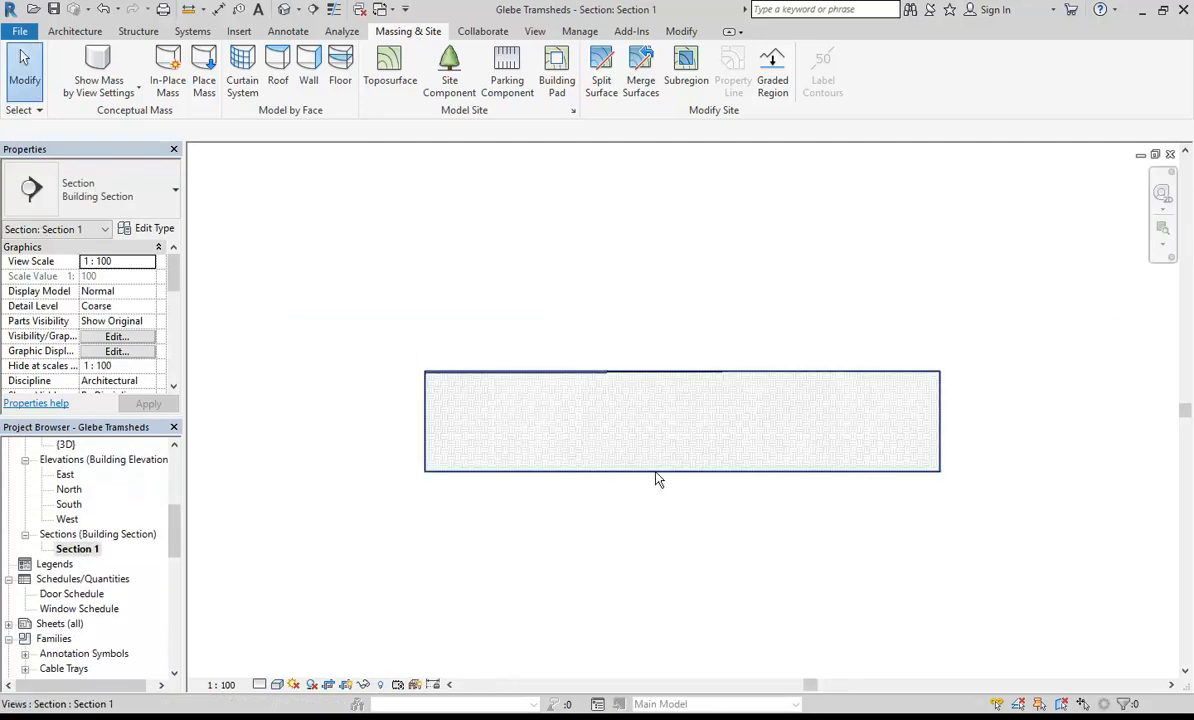
Extend the Section 1 crop region upward and outward on both sides to show the levels and more terrain.
click(659, 481)
drag(682, 374, 684, 282)
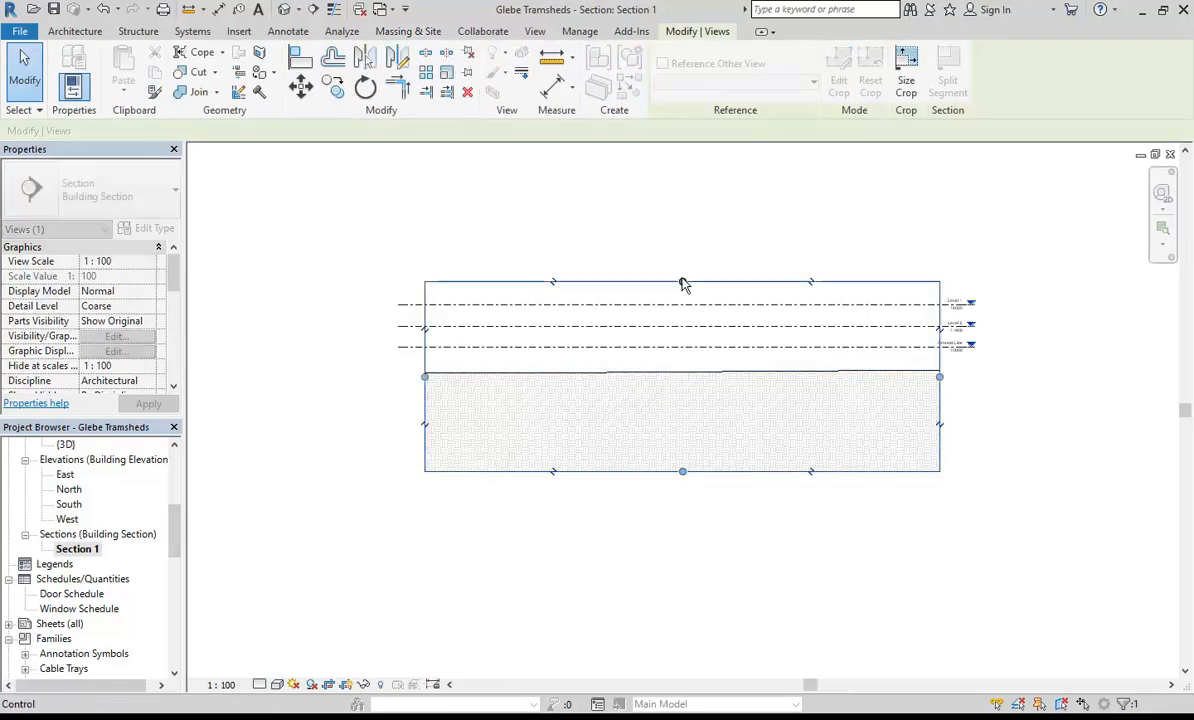
drag(426, 381, 320, 381)
drag(932, 383, 1143, 377)
middle_drag(1119, 377, 722, 398)
scroll(722, 398, down, 2)
drag(762, 409, 1043, 392)
scroll(832, 325, down, 3)
middle_drag(463, 420, 556, 435)
drag(612, 395, 408, 374)
Trim both ends of the Section 1 crop region to just beyond the level lines and raise its top edge.
scroll(484, 466, down, 2)
middle_drag(484, 466, 439, 489)
scroll(489, 447, up, 3)
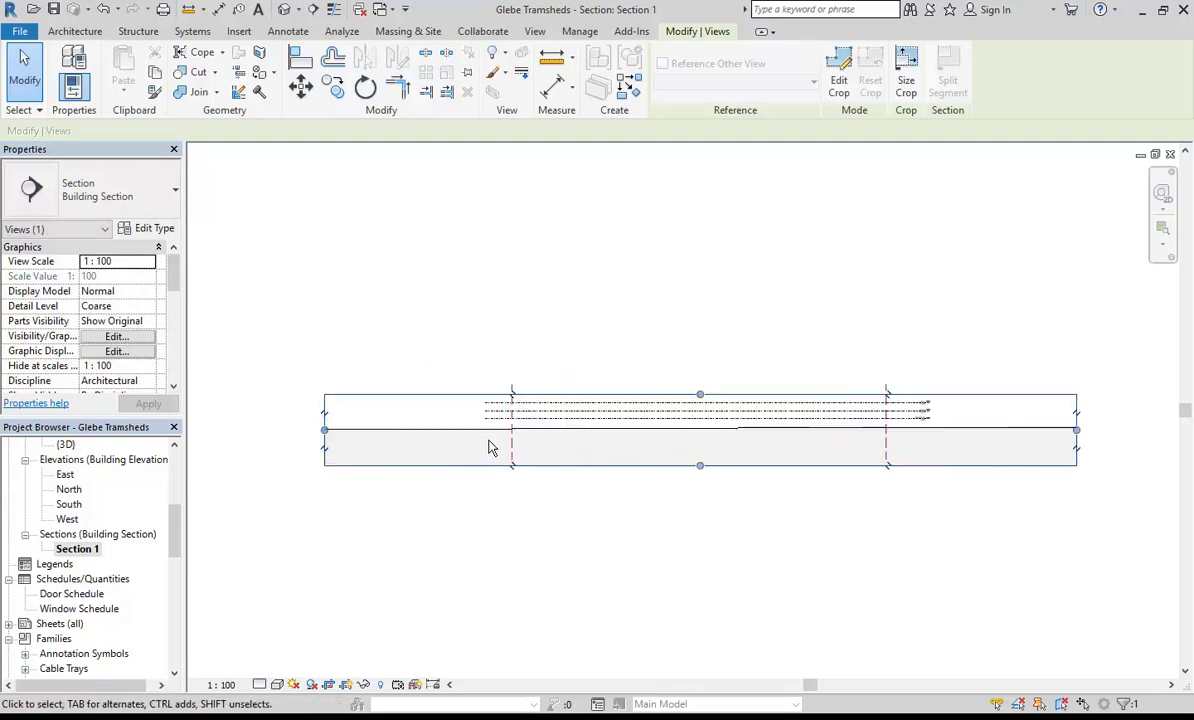
scroll(489, 447, up, 3)
drag(202, 423, 448, 424)
scroll(568, 442, down, 4)
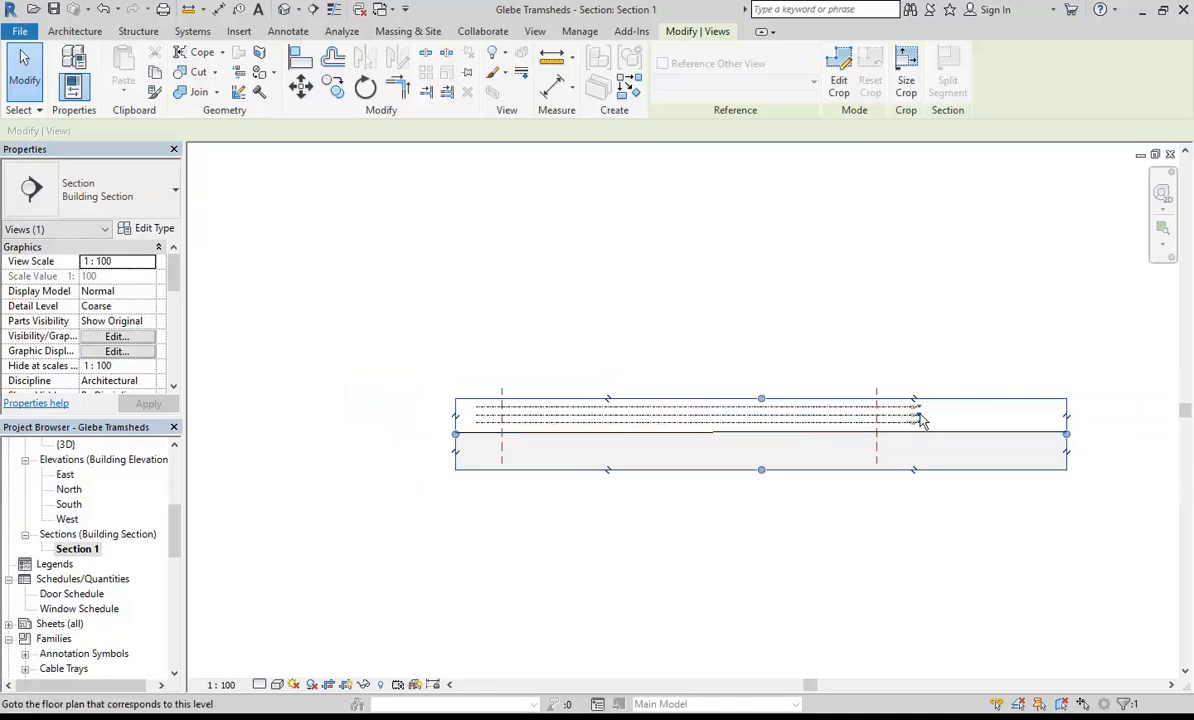
drag(1068, 436, 935, 432)
scroll(781, 376, up, 3)
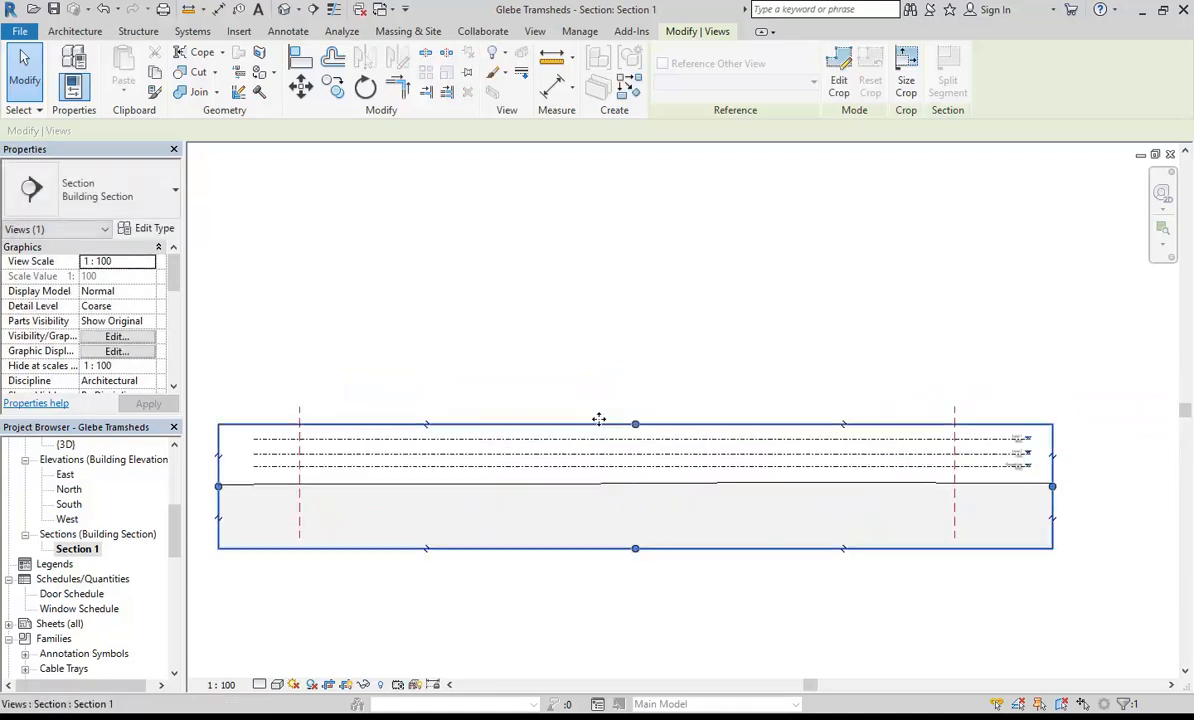
drag(634, 425, 637, 342)
middle_drag(672, 425, 592, 328)
scroll(625, 396, up, 4)
scroll(677, 427, down, 5)
click(578, 333)
scroll(578, 333, up, 3)
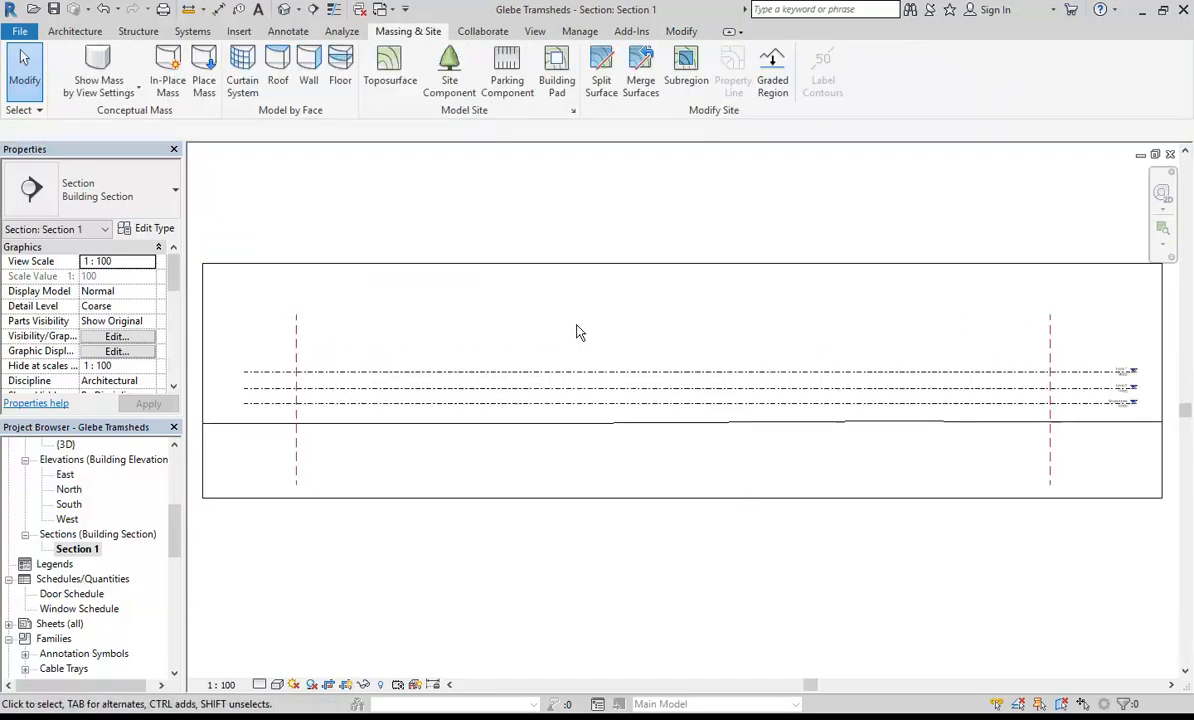
scroll(590, 348, down, 1)
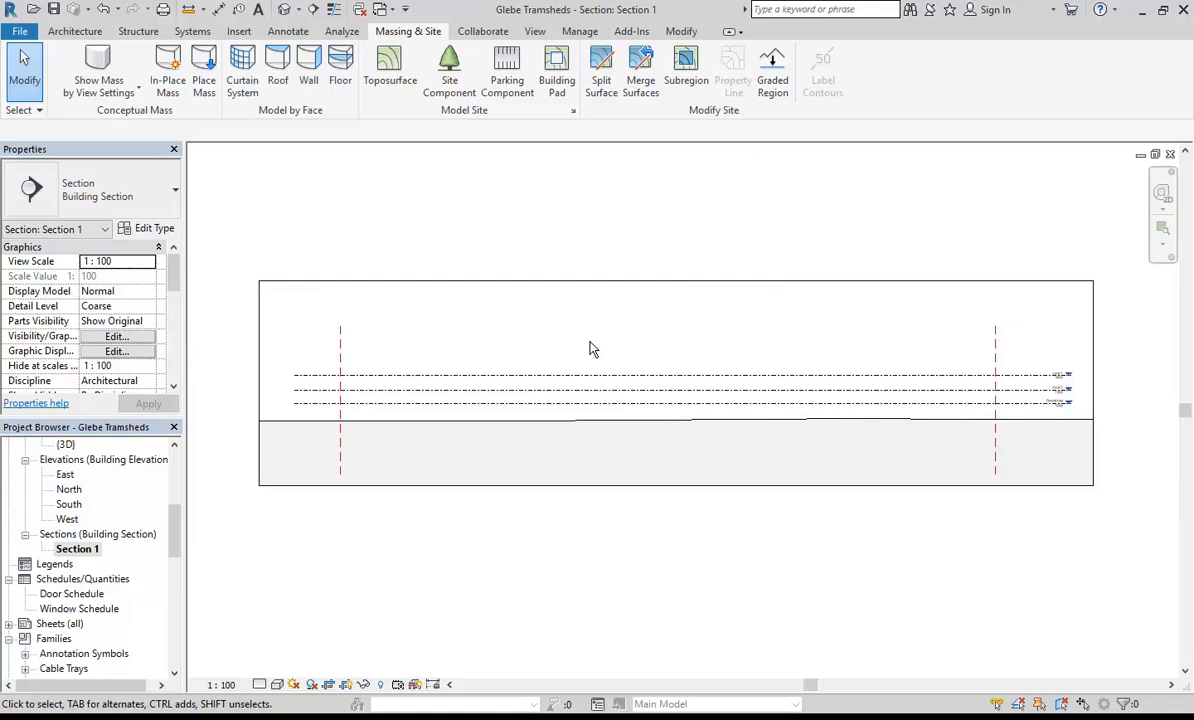
Open the {3D} view to review the sloped terrain and its road subregions.
double_click(65, 444)
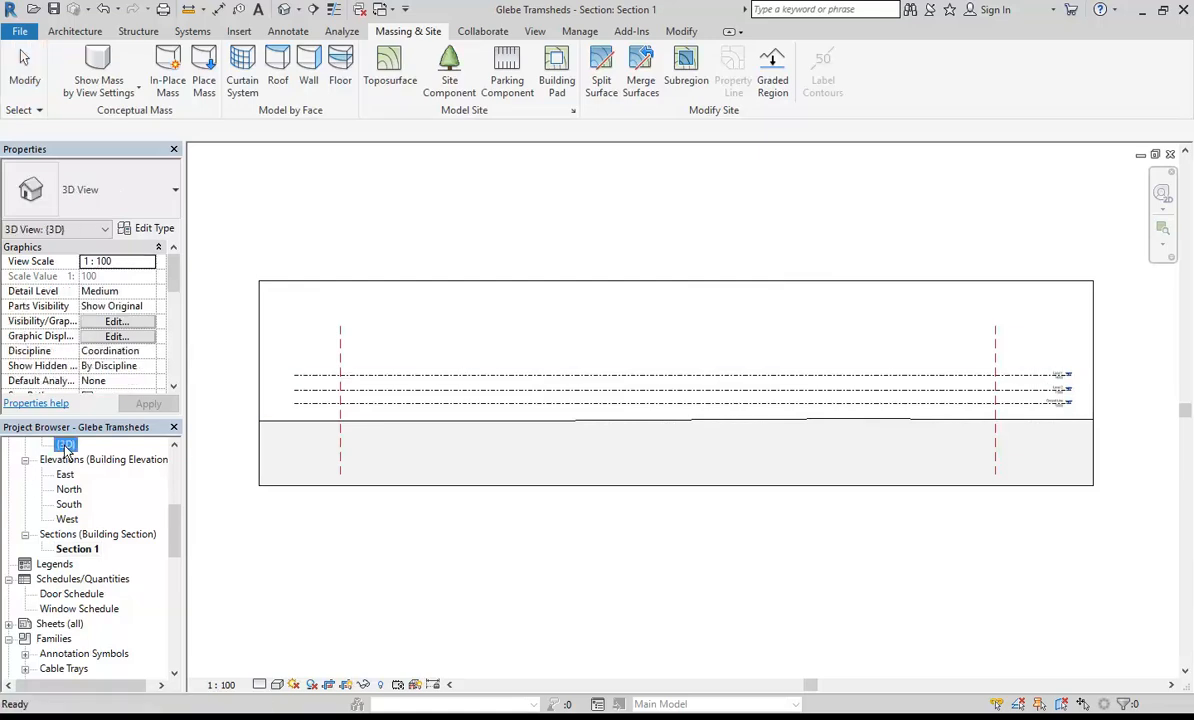
middle_drag(550, 571, 541, 594)
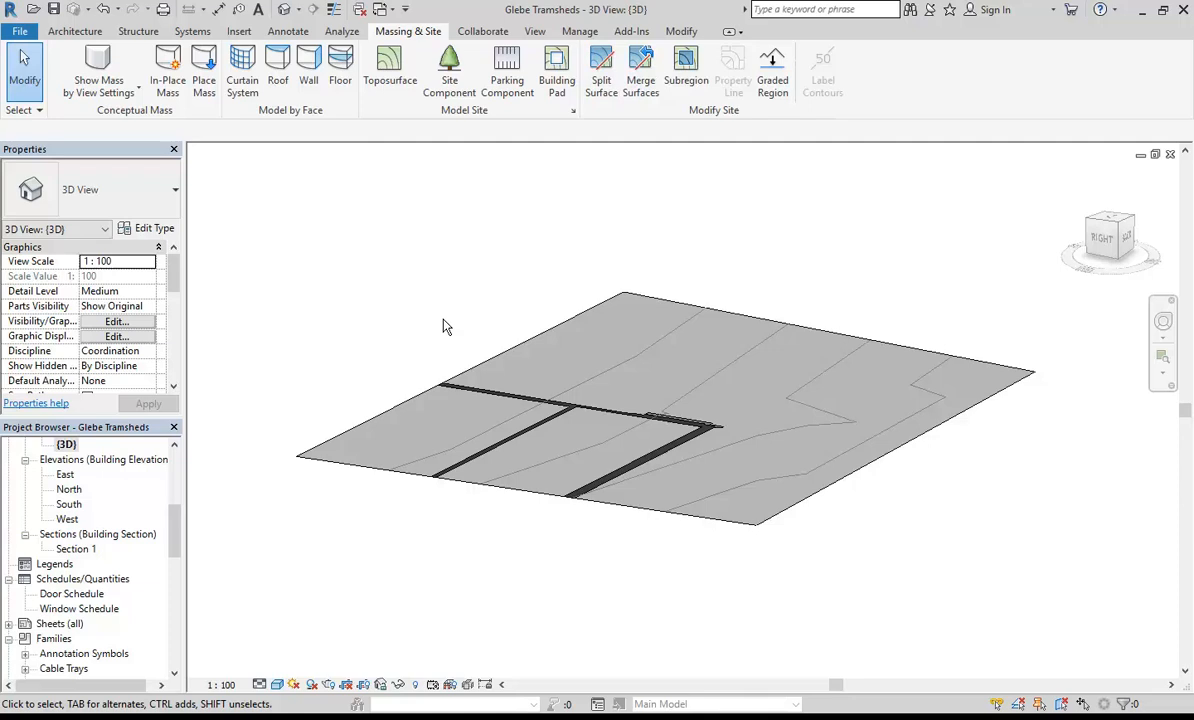
Open the Site Google Satelite Copy 1 floor plan and examine the tramsheds building against the contours and satellite imagery.
scroll(160, 490, up, 5)
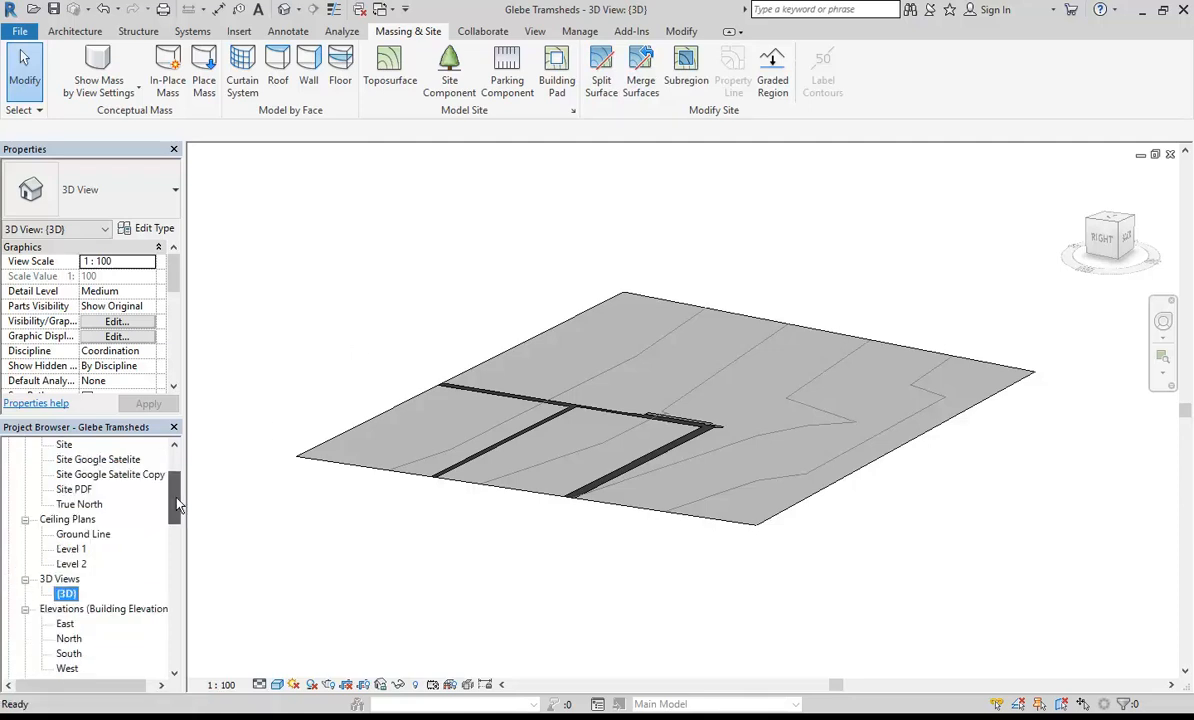
double_click(140, 548)
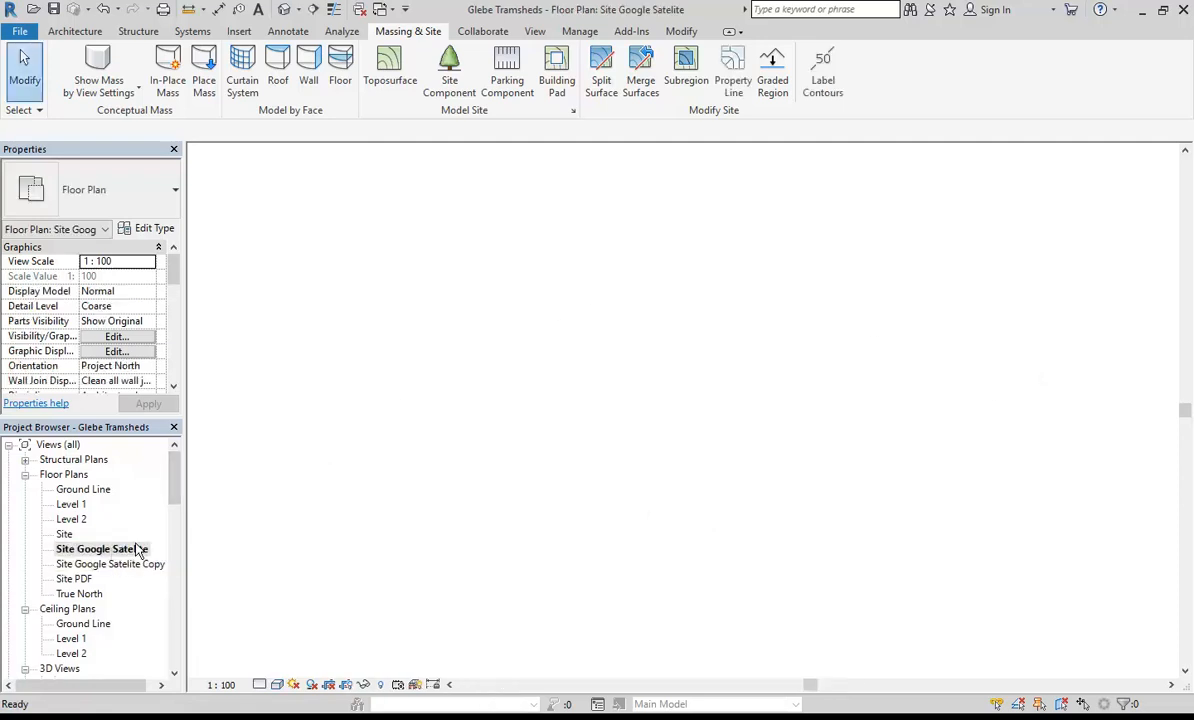
double_click(110, 564)
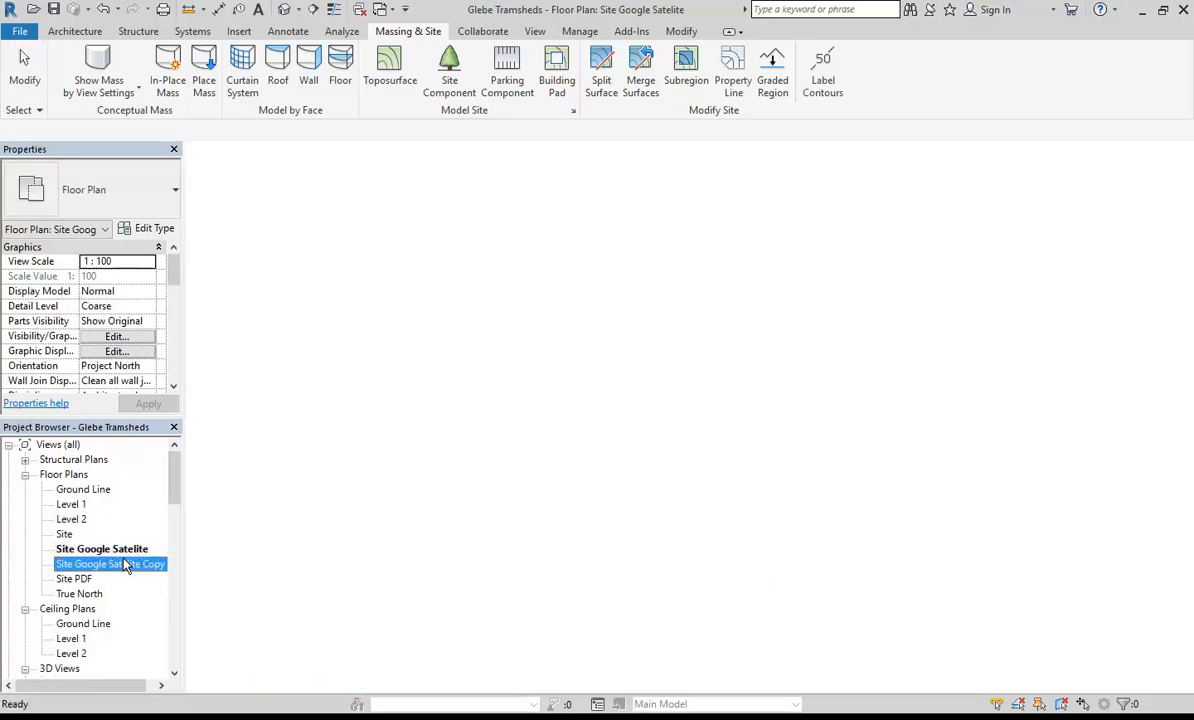
scroll(596, 294, down, 1)
scroll(600, 298, up, 3)
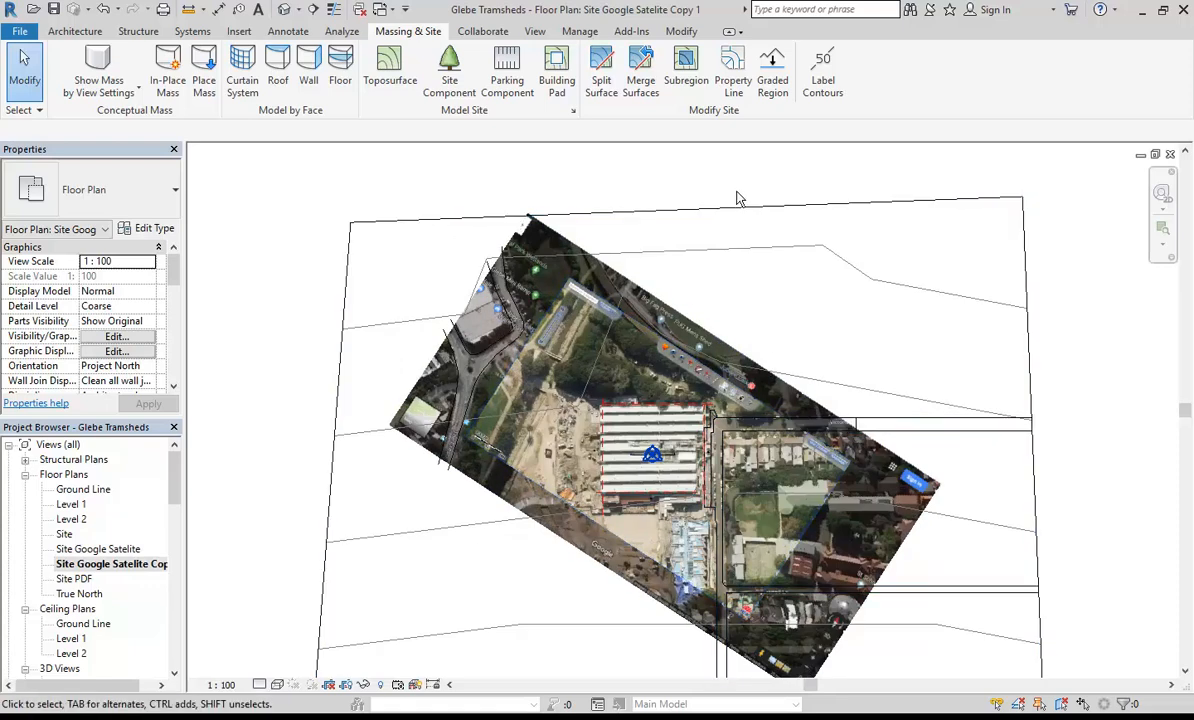
scroll(738, 195, down, 1)
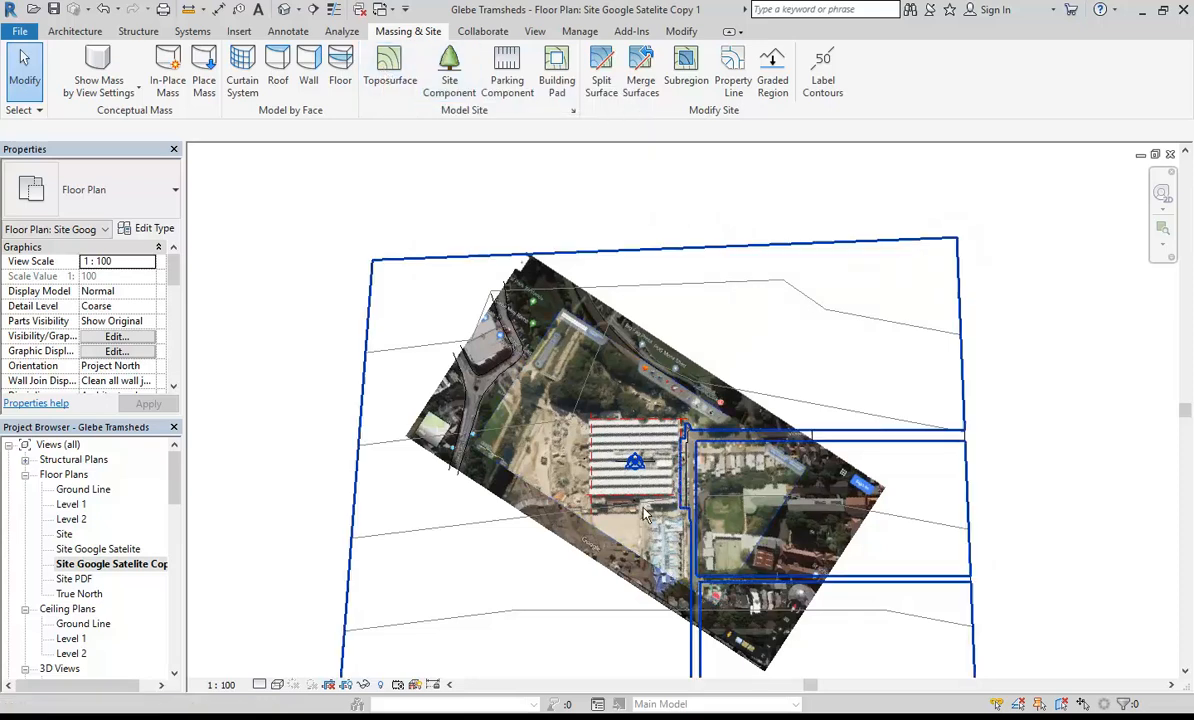
middle_drag(545, 542, 520, 447)
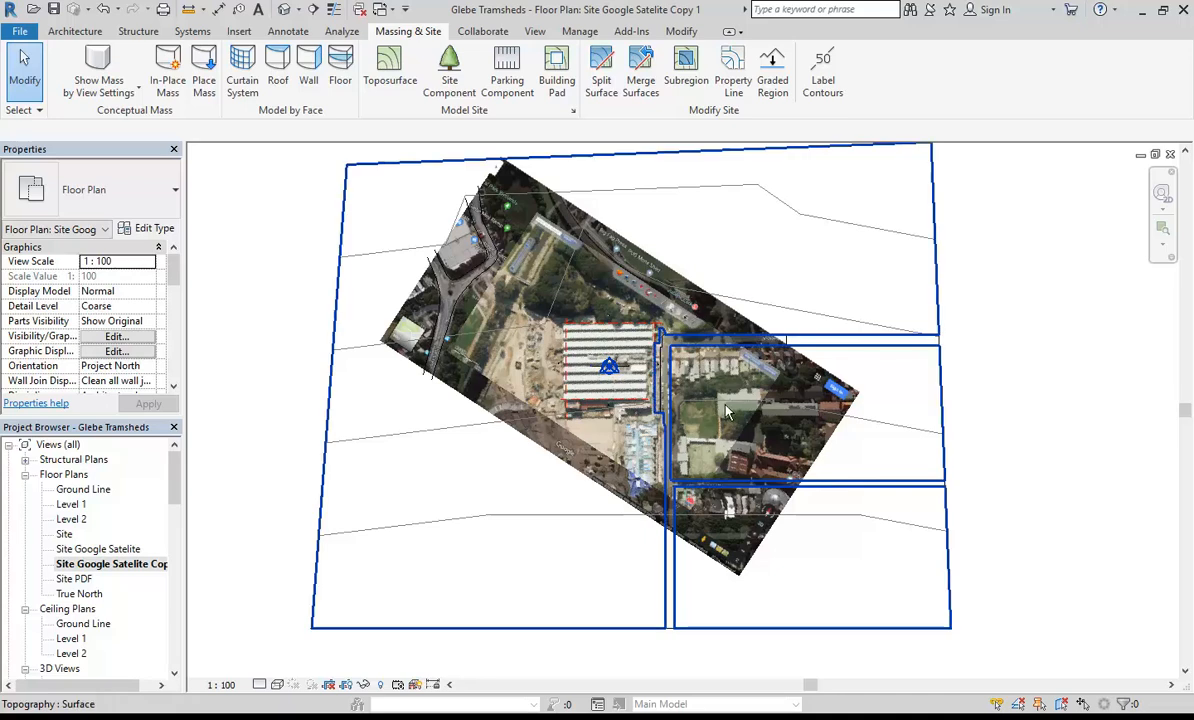
scroll(727, 412, up, 2)
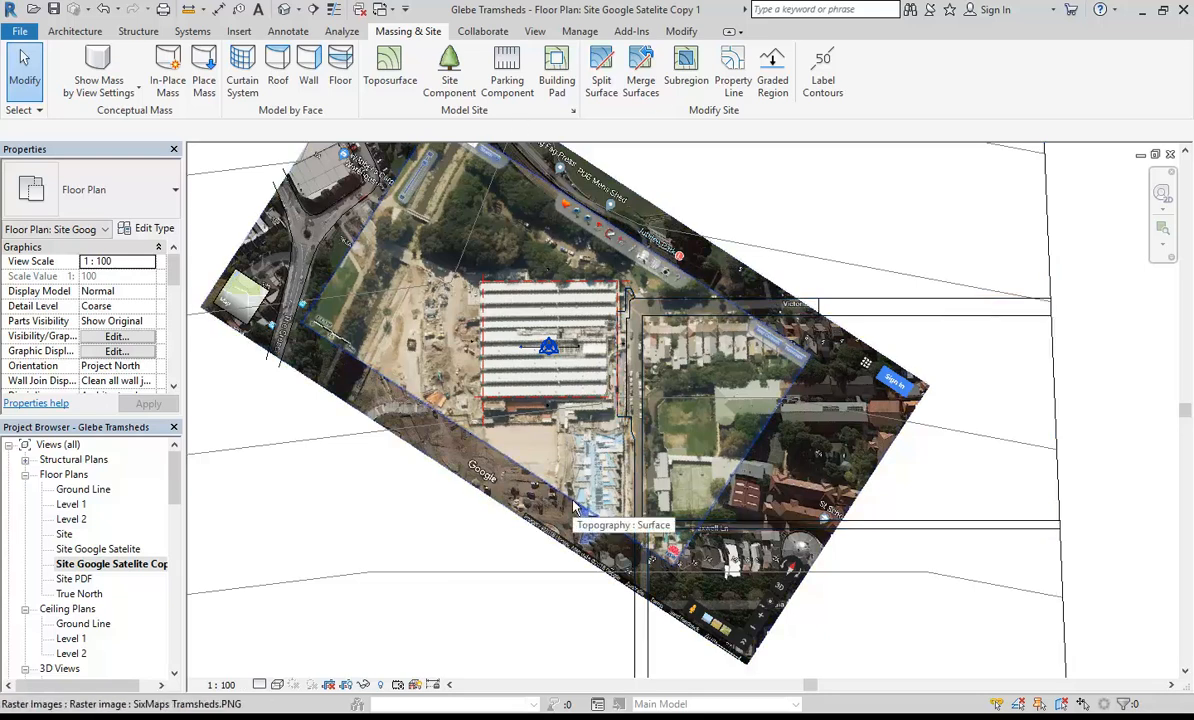
scroll(560, 490, down, 3)
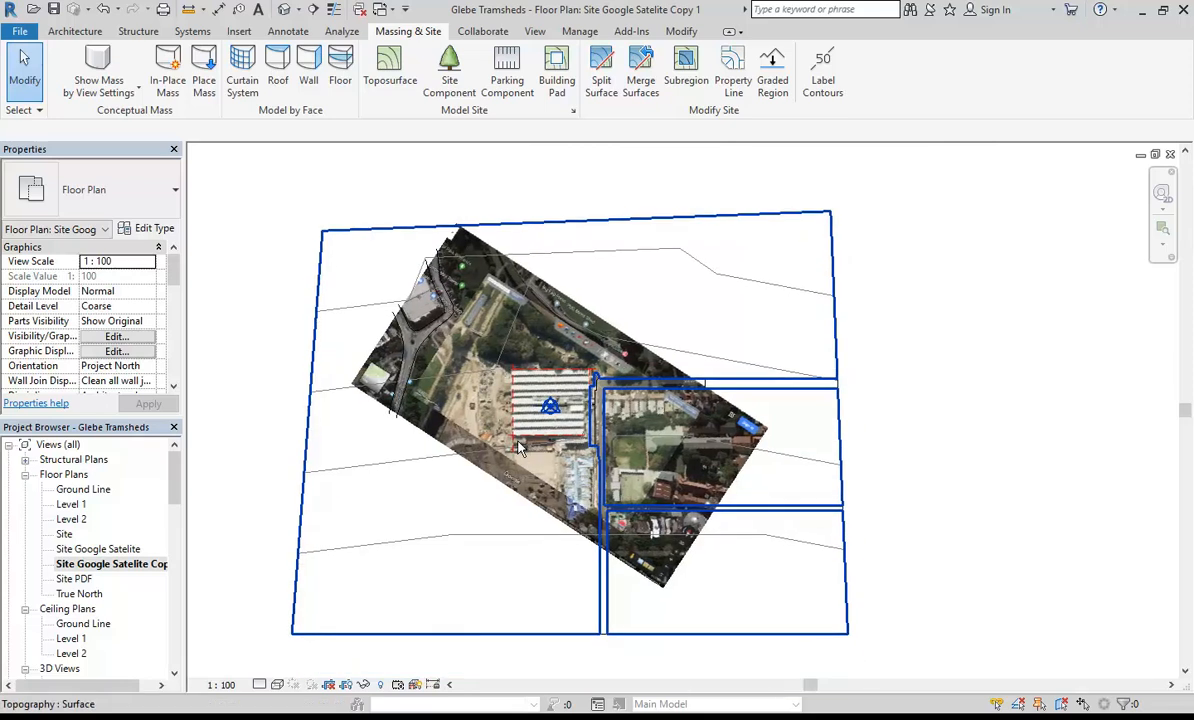
scroll(519, 447, up, 5)
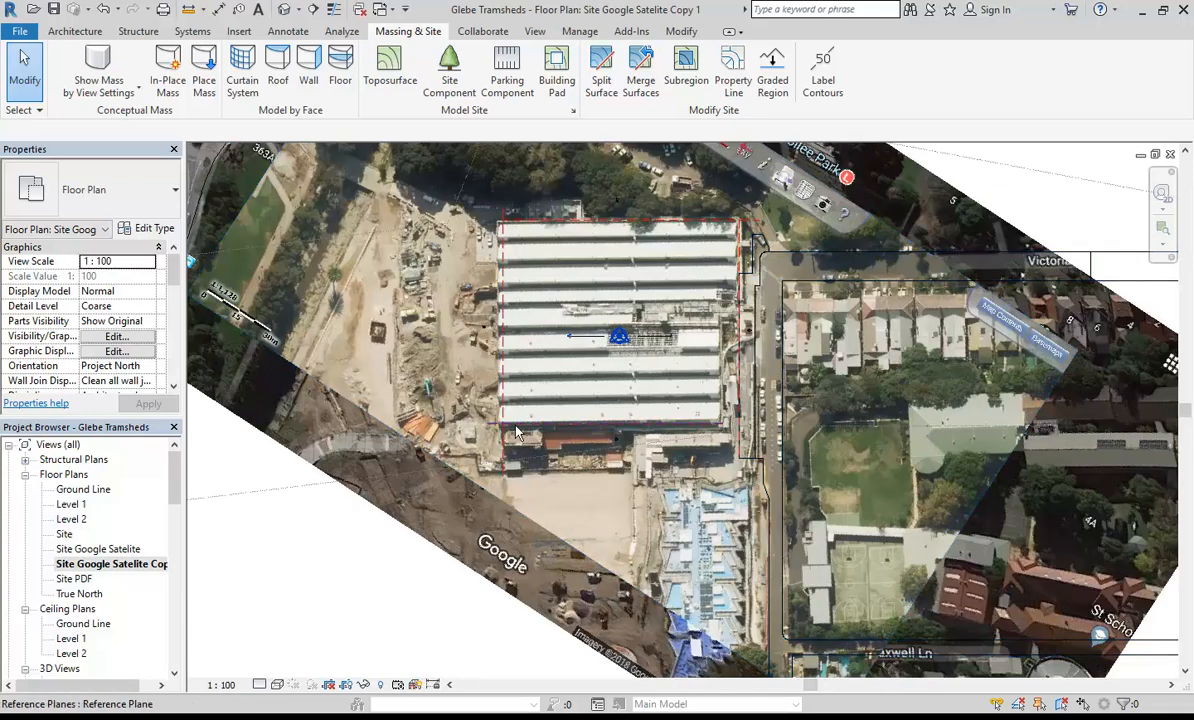
scroll(517, 432, up, 3)
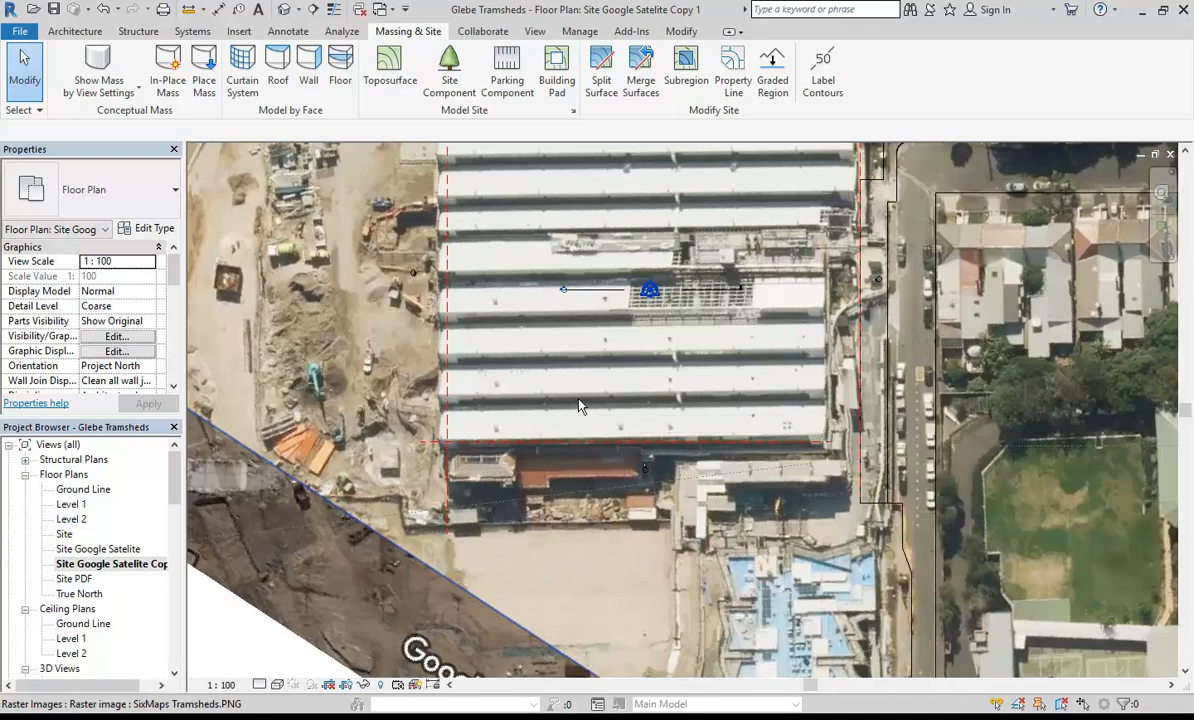
scroll(578, 407, down, 3)
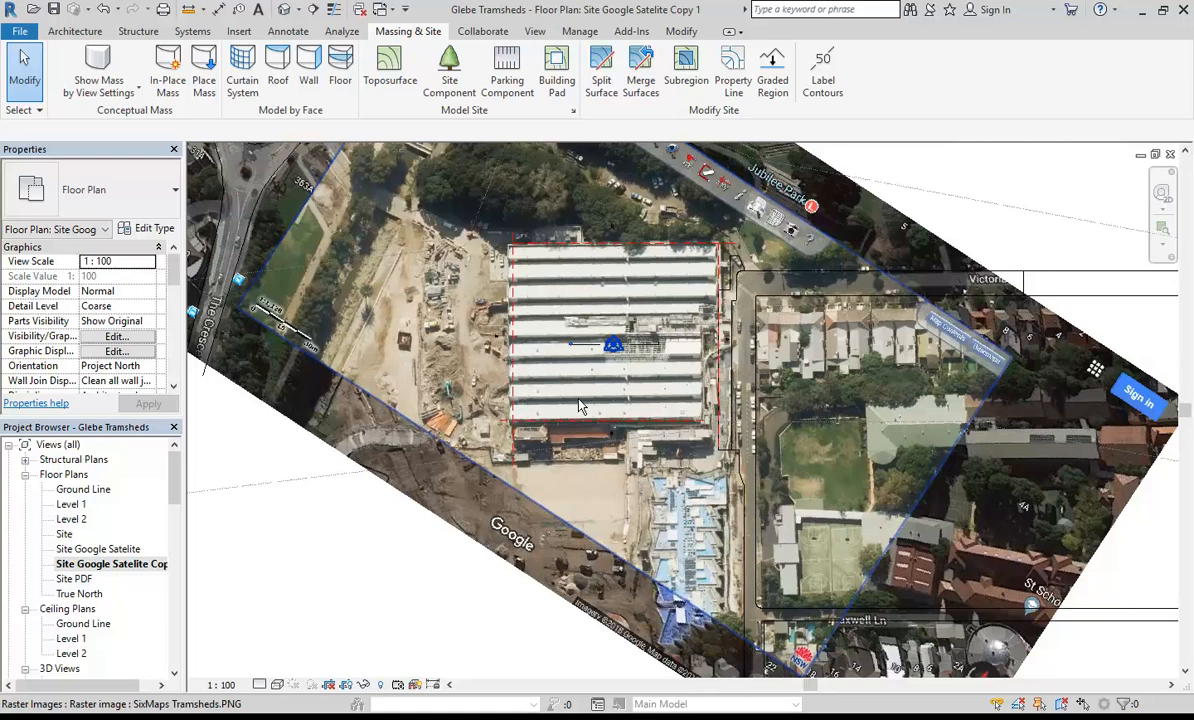
scroll(615, 435, up, 2)
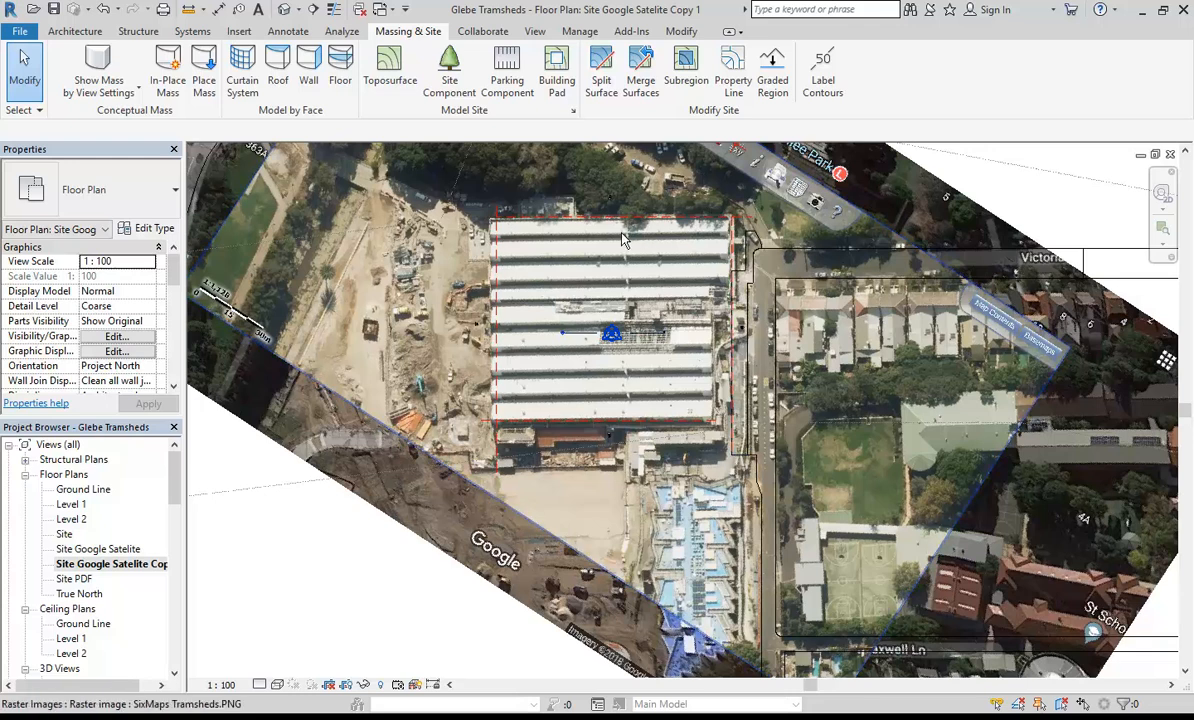
middle_drag(555, 182, 565, 297)
scroll(565, 297, down, 2)
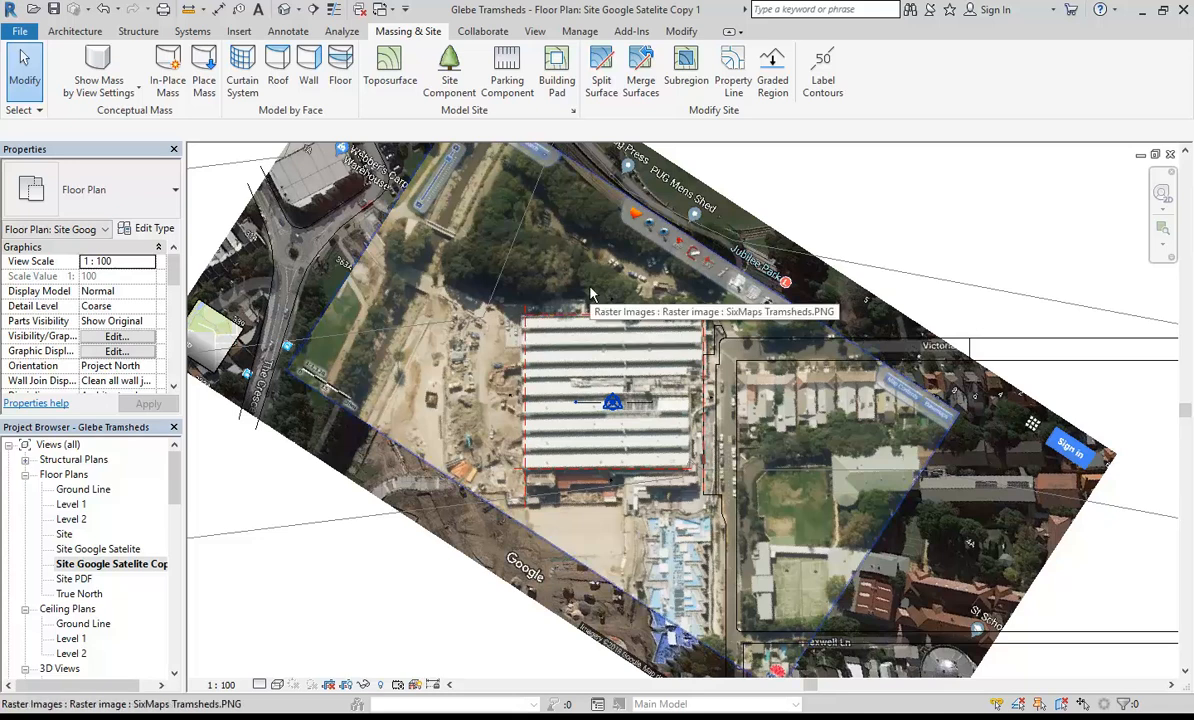
Place a spot elevation with a leader on the terrain at the tramsheds building's north-west corner, beside the reference plane intersection.
scroll(591, 293, up, 6)
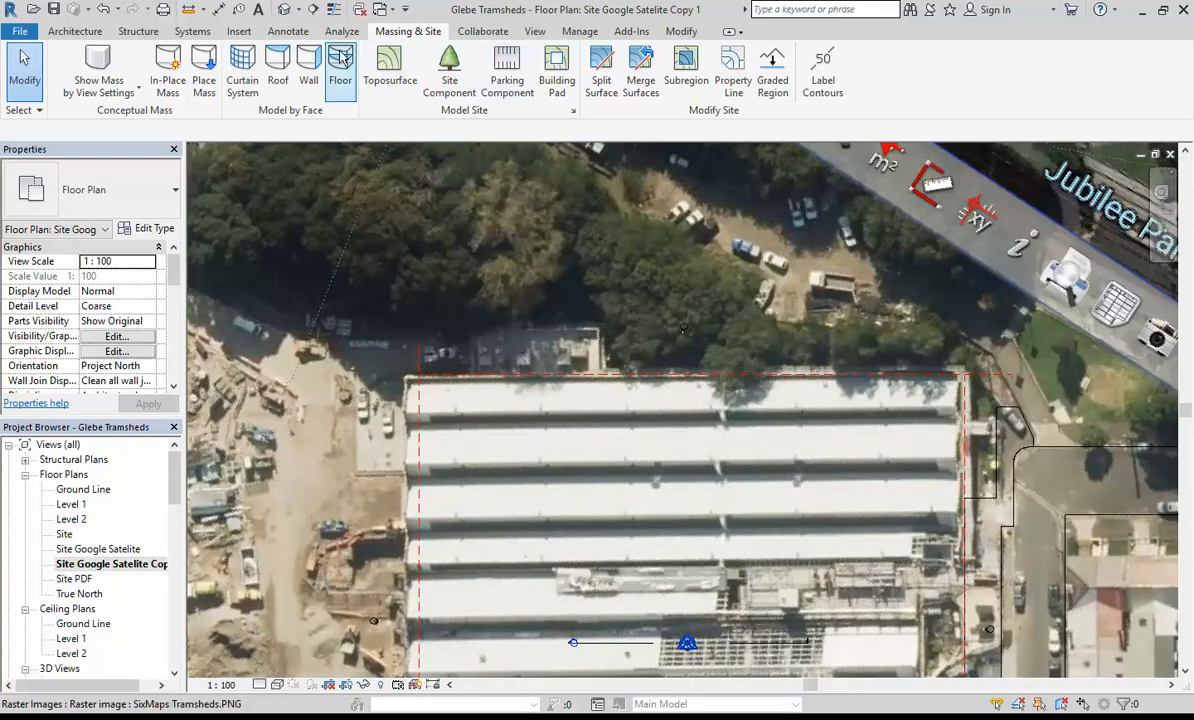
click(288, 33)
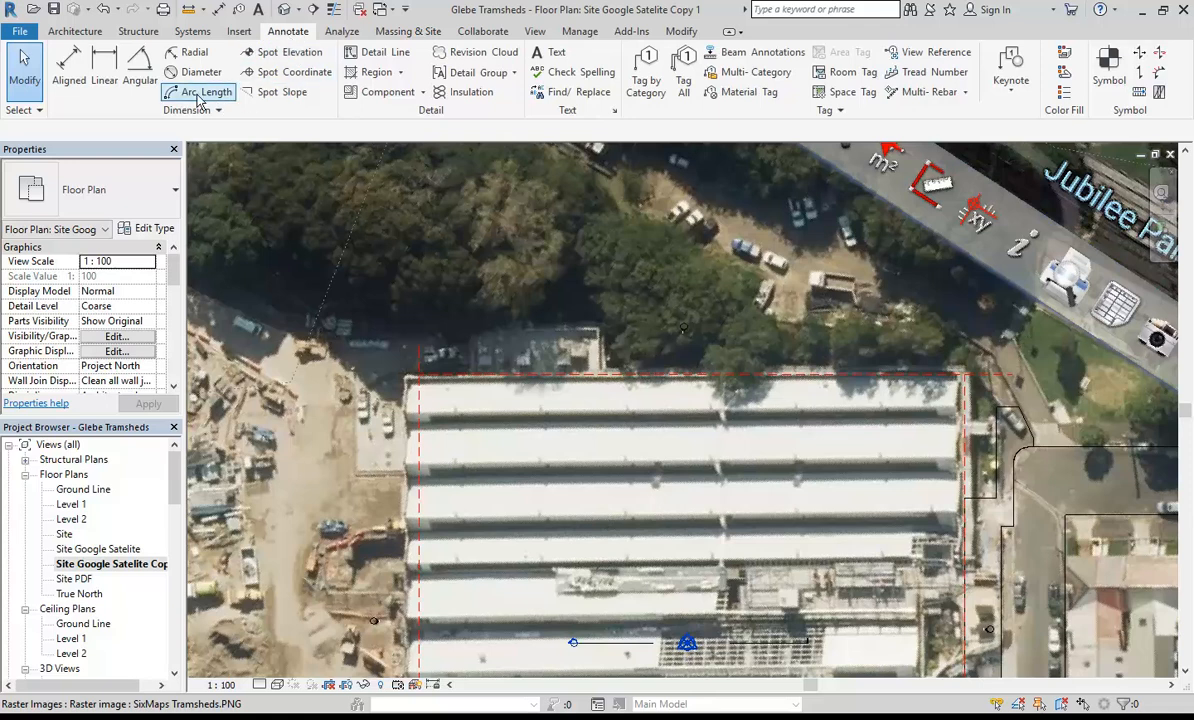
click(288, 57)
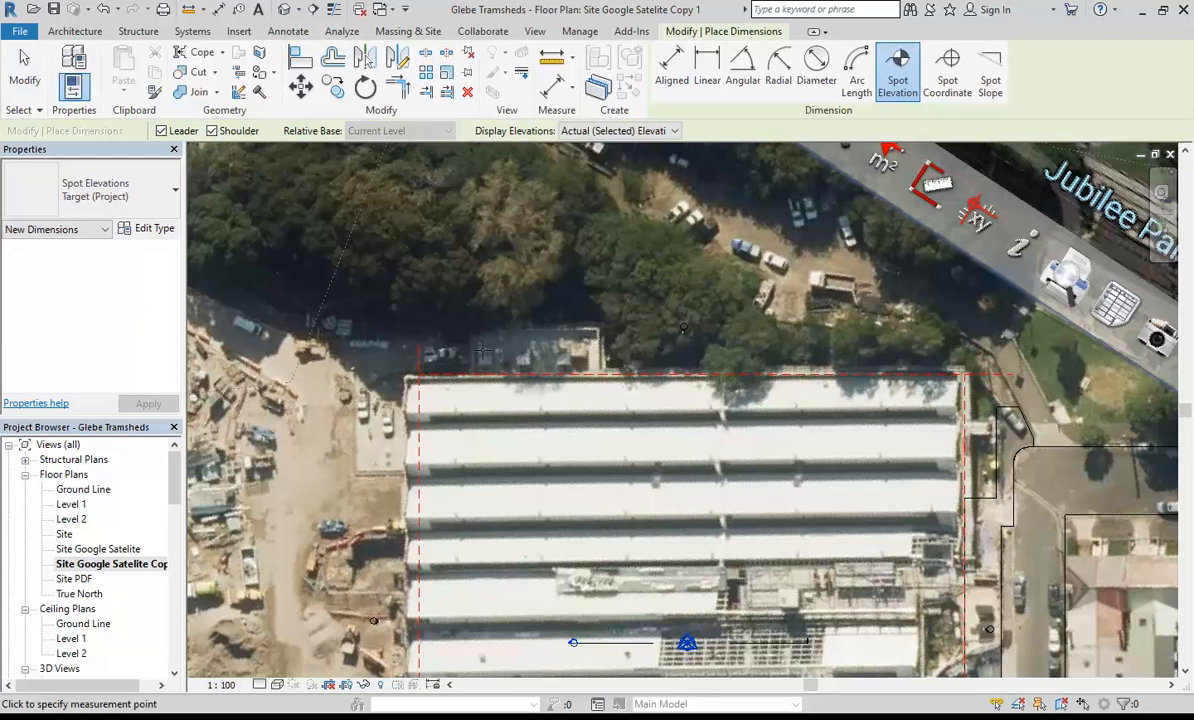
scroll(483, 351, up, 3)
scroll(405, 355, up, 3)
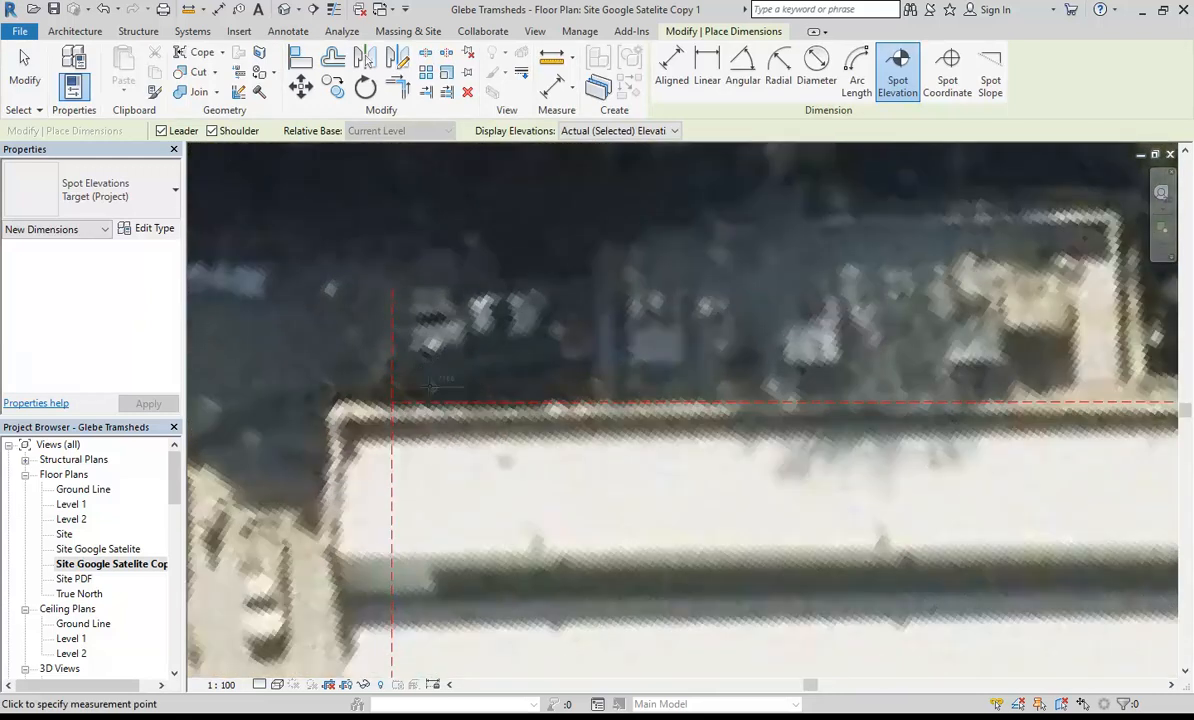
scroll(432, 386, up, 2)
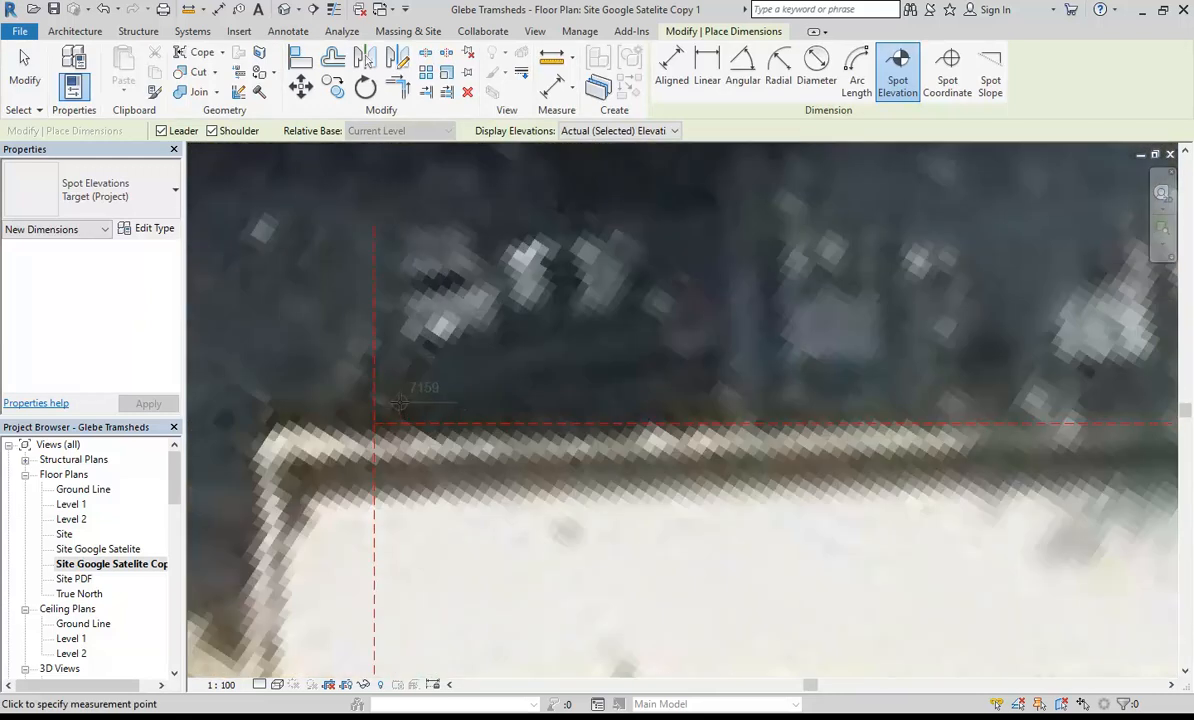
click(392, 404)
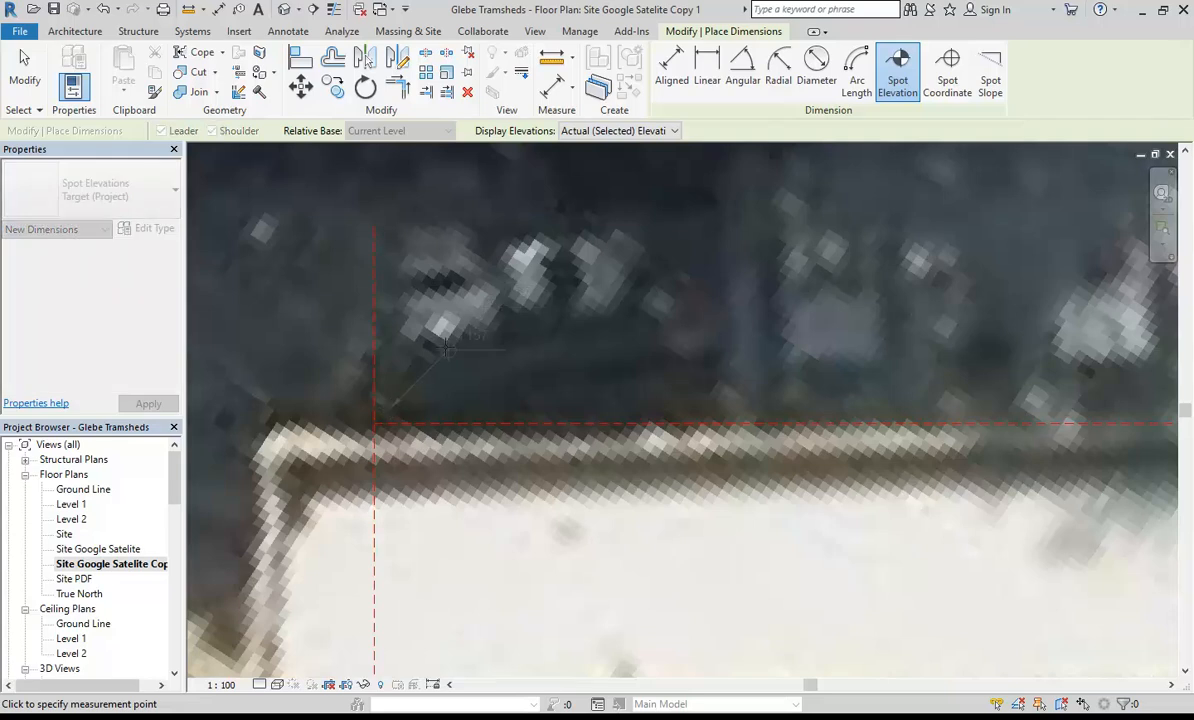
click(520, 518)
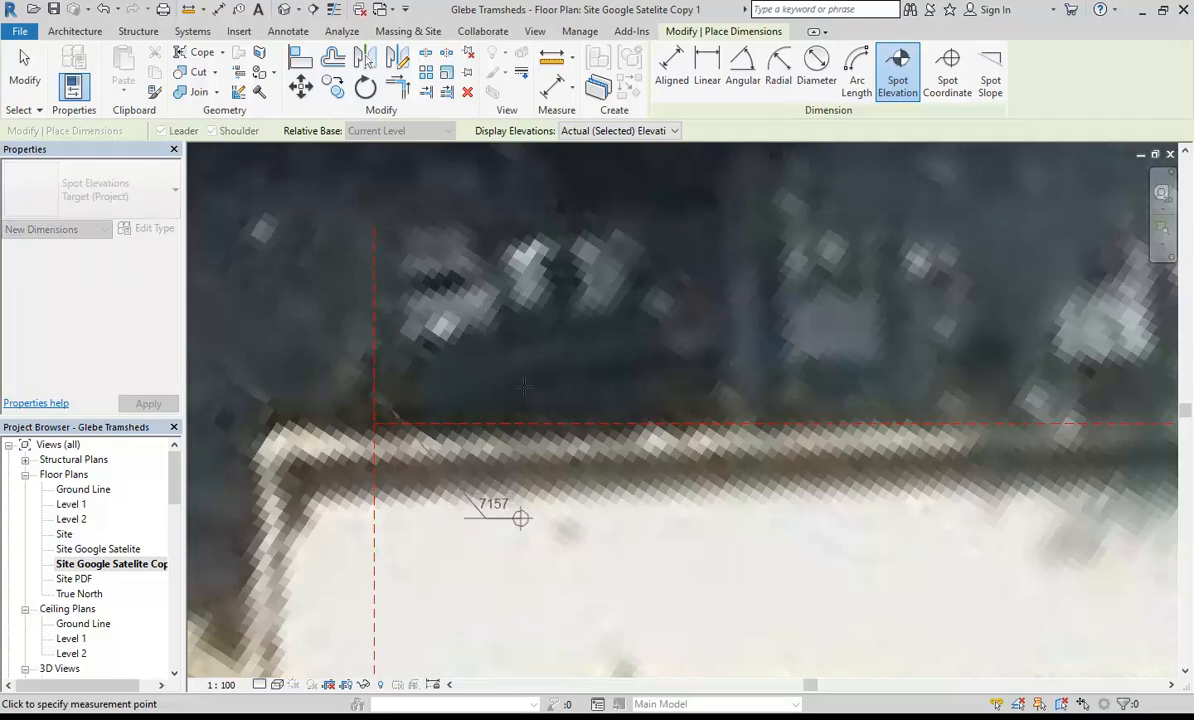
click(663, 514)
scroll(866, 485, down, 2)
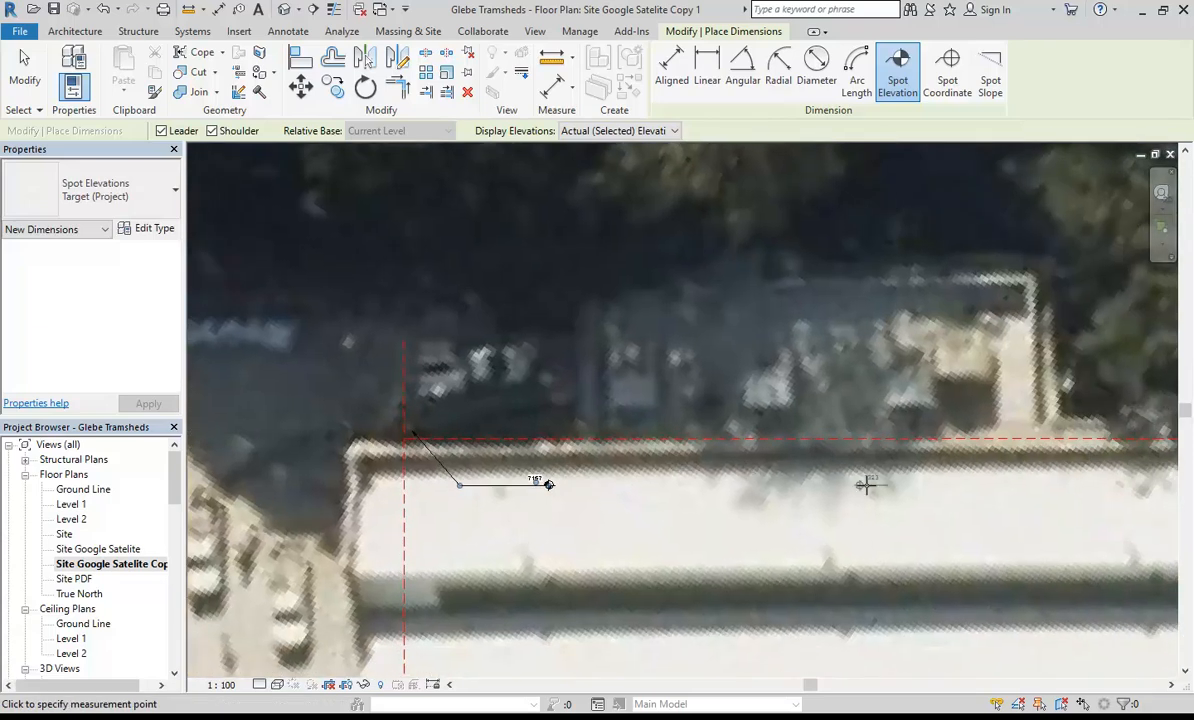
Probe other terrain elevations along the building's north edge with the Spot Elevation tool, and end the command.
middle_drag(866, 485, 589, 454)
mouse_move(837, 450)
middle_down()
mouse_move(698, 450)
mouse_move(815, 448)
middle_up()
scroll(698, 450, down, 2)
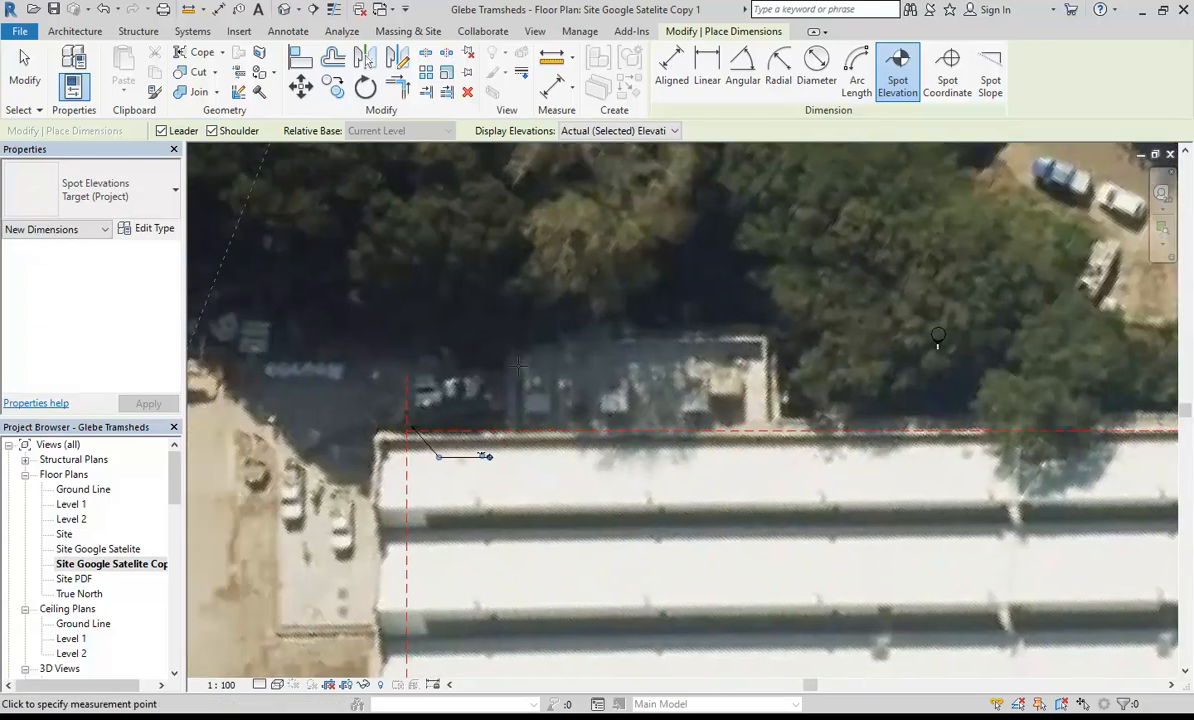
scroll(457, 460, up, 6)
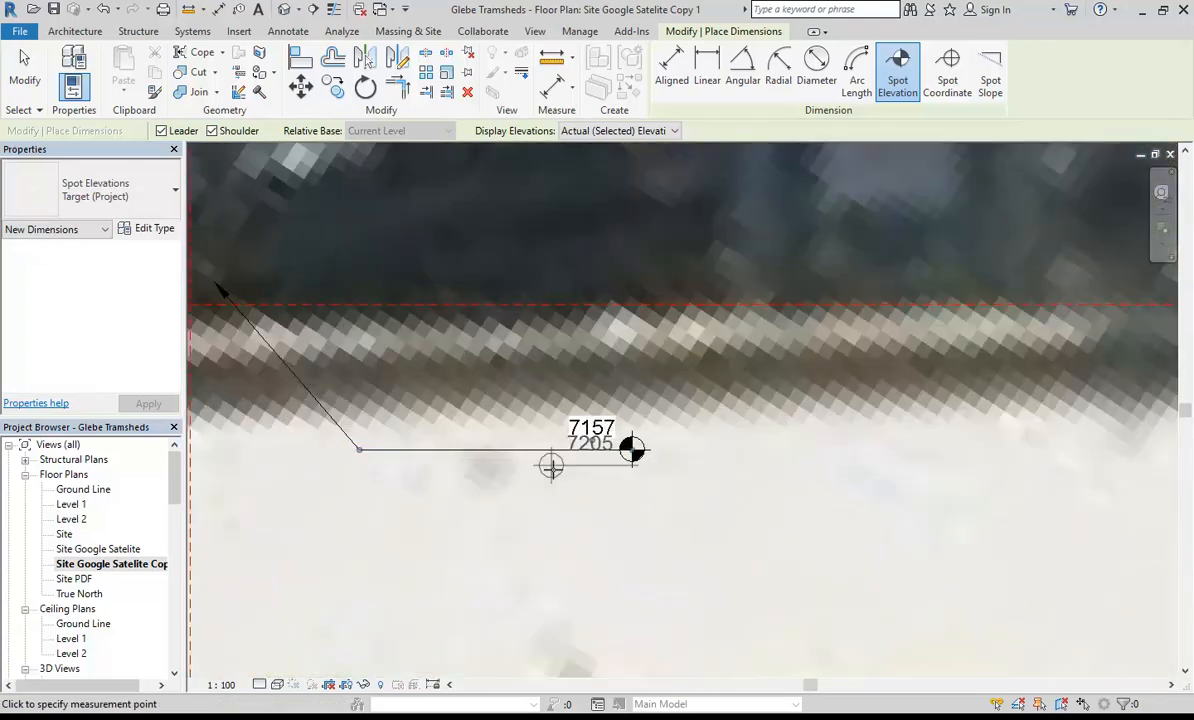
scroll(547, 461, down, 5)
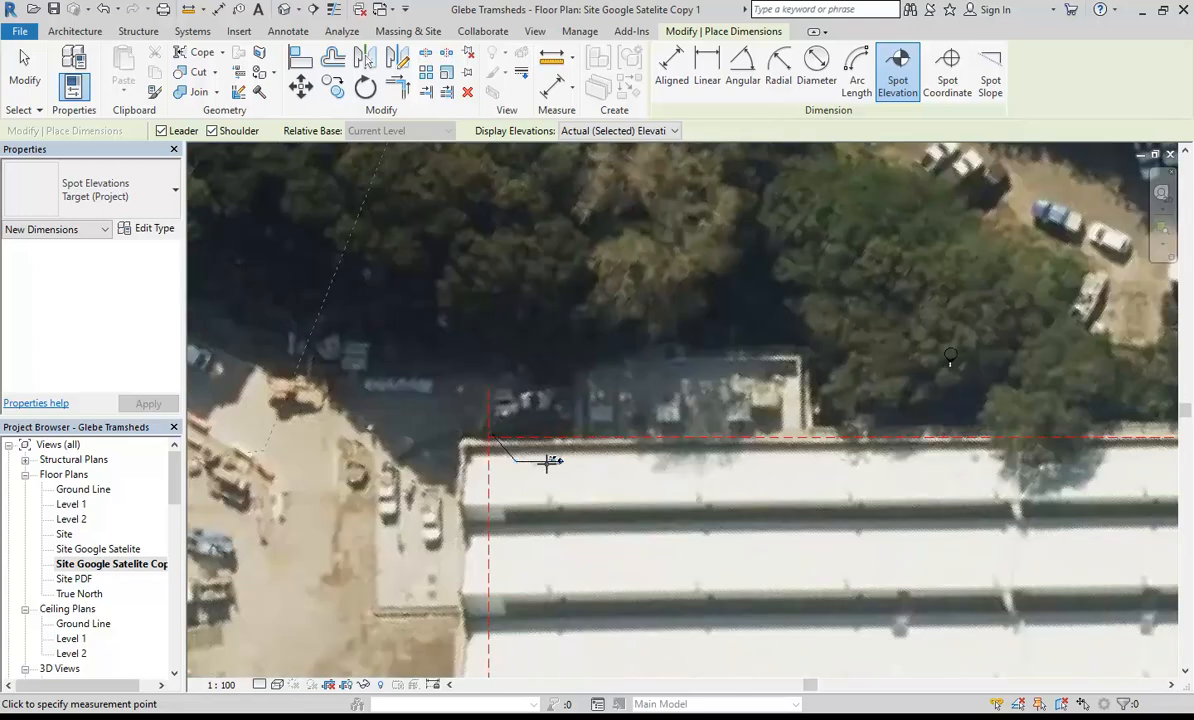
key(Escape)
key(Escape)
Edit the toposurface and add a point at 7000 absolute elevation on the reference plane intersection at the building's north-west corner.
middle_drag(541, 458, 579, 421)
scroll(565, 376, down, 6)
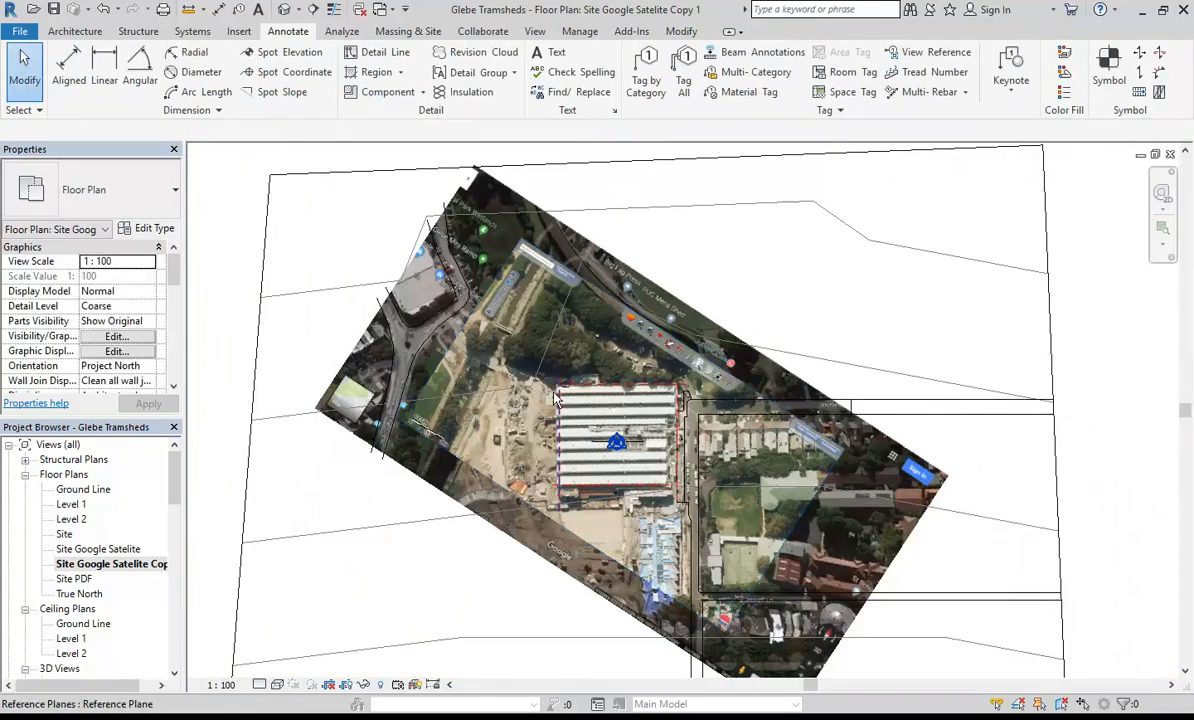
click(302, 180)
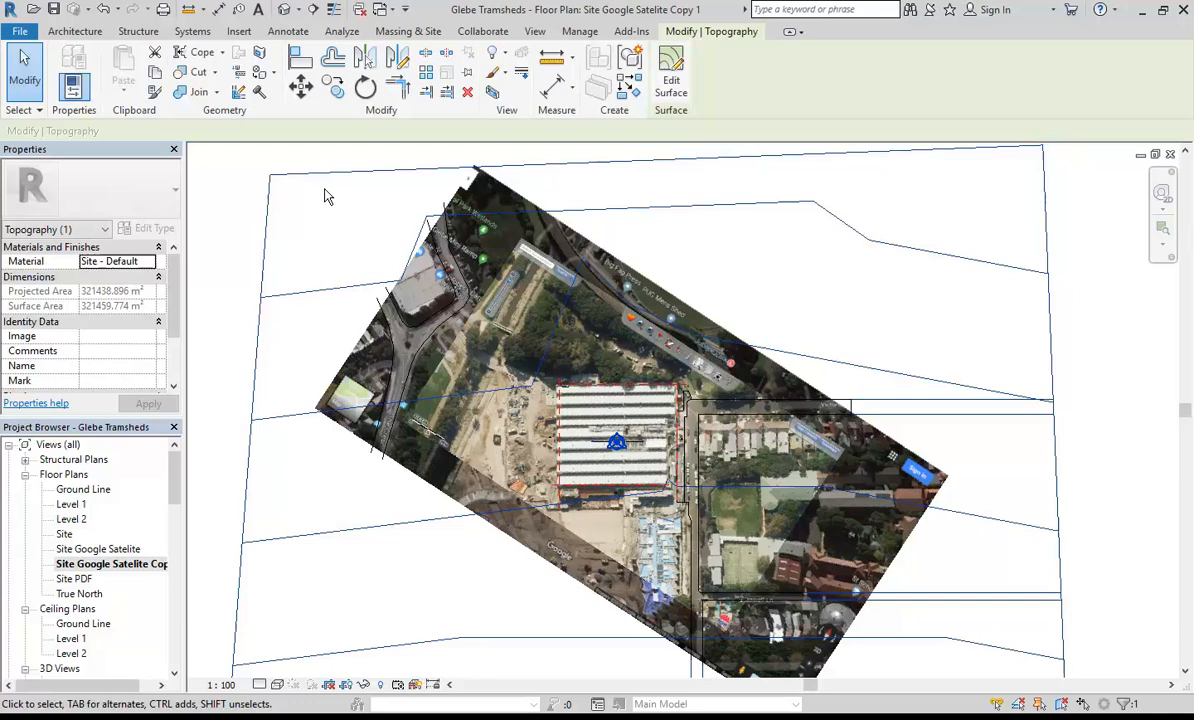
click(672, 82)
scroll(563, 380, up, 6)
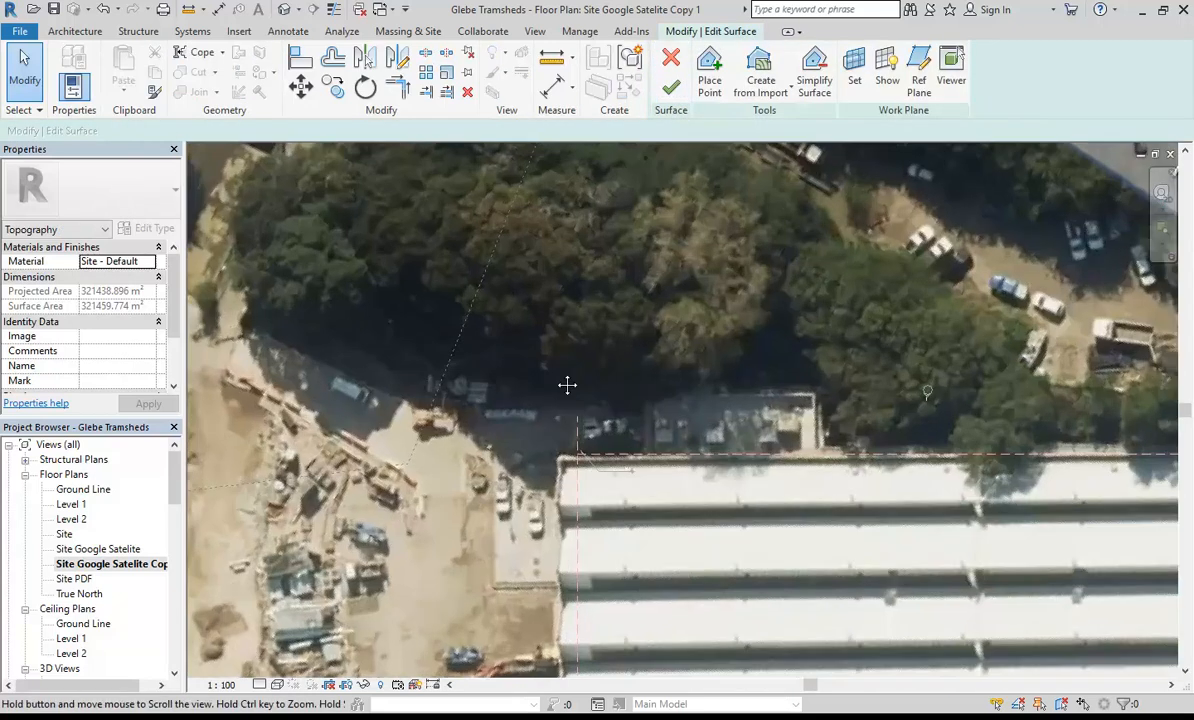
scroll(573, 455, up, 2)
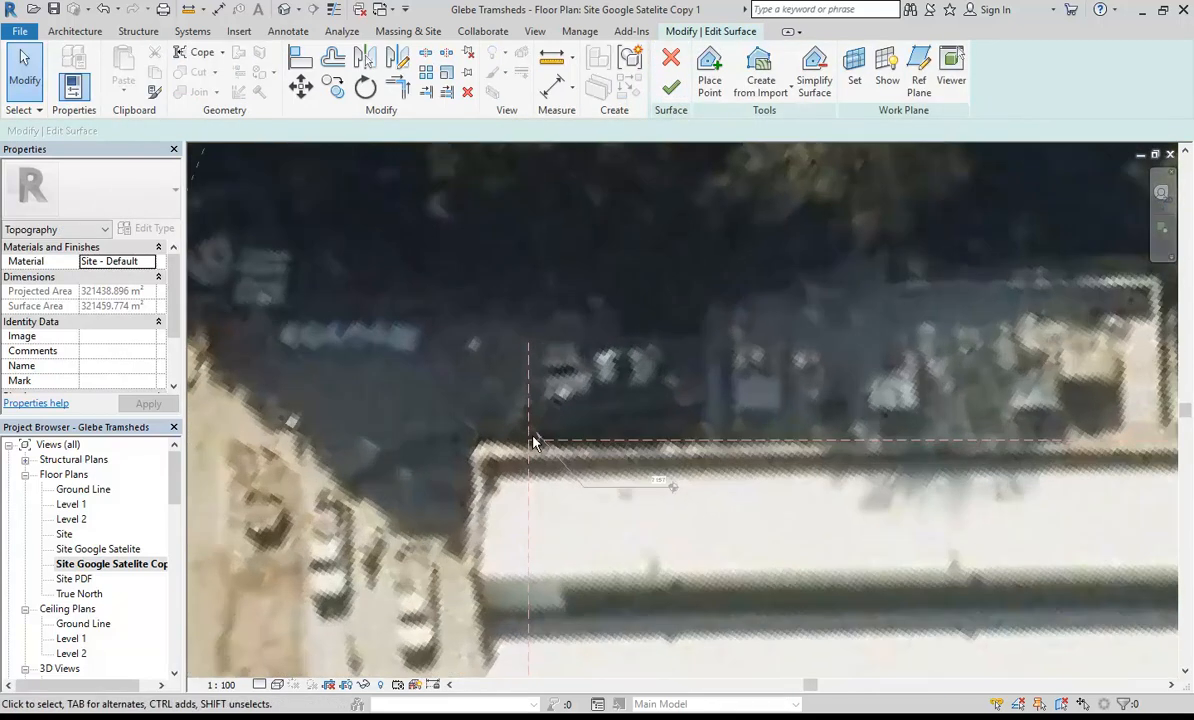
click(710, 68)
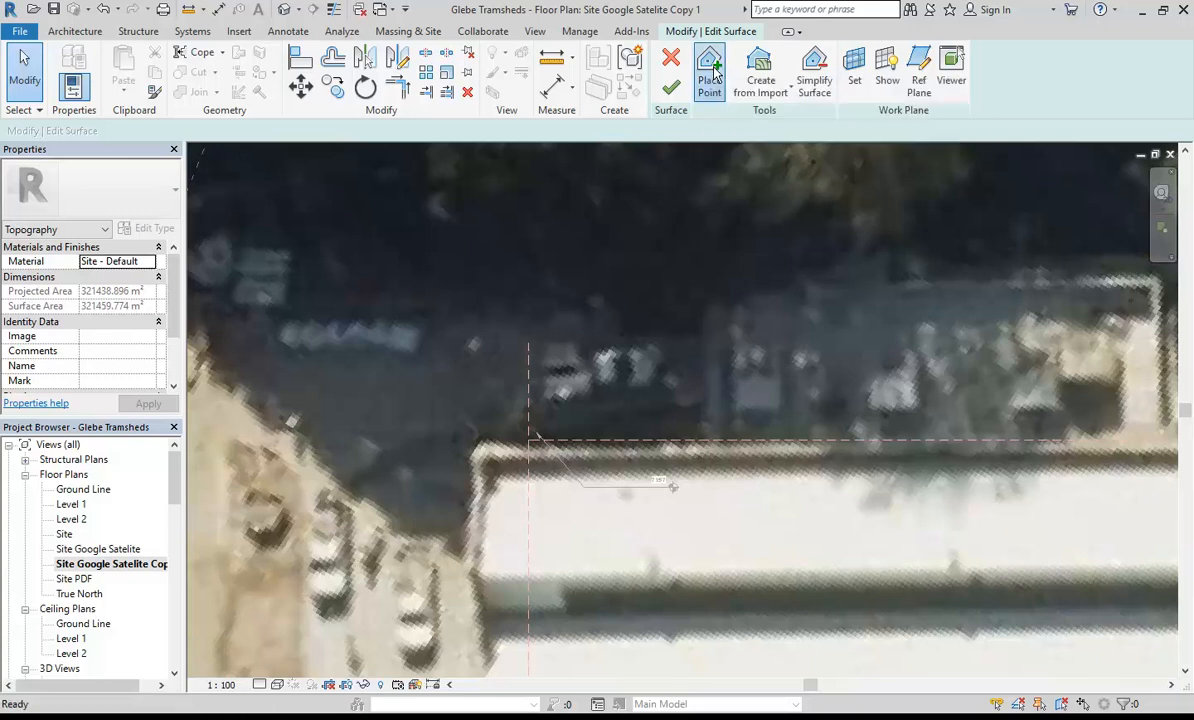
scroll(548, 440, up, 2)
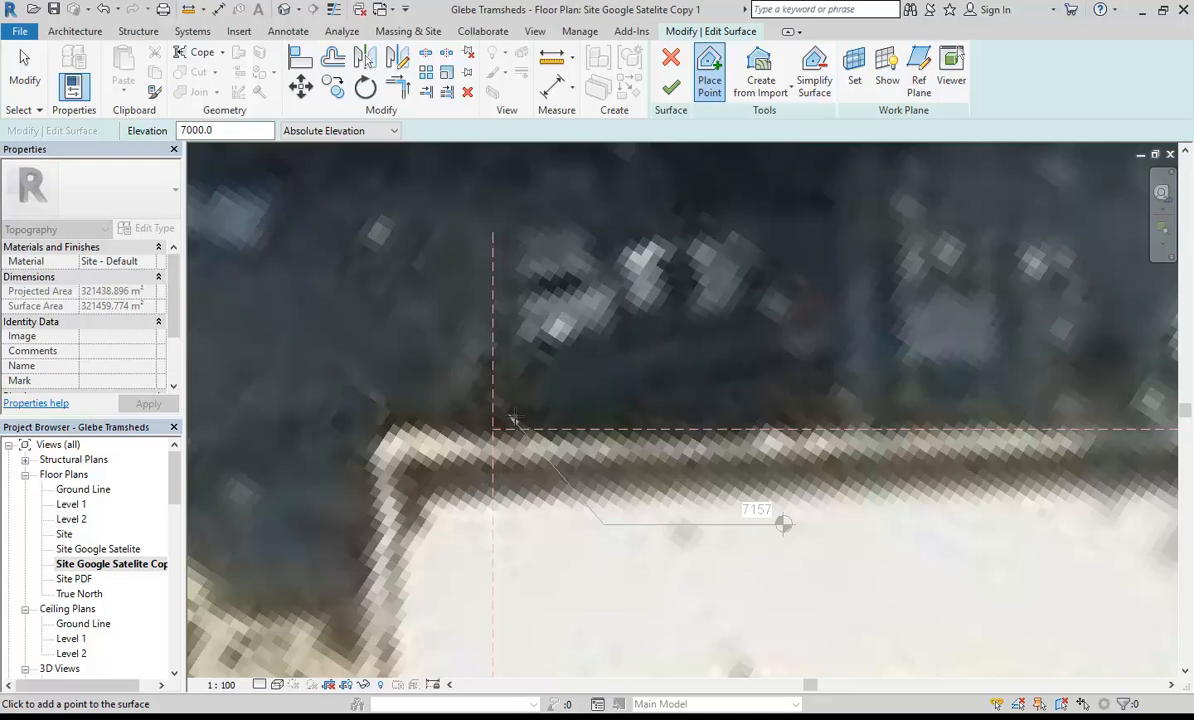
scroll(490, 401, up, 1)
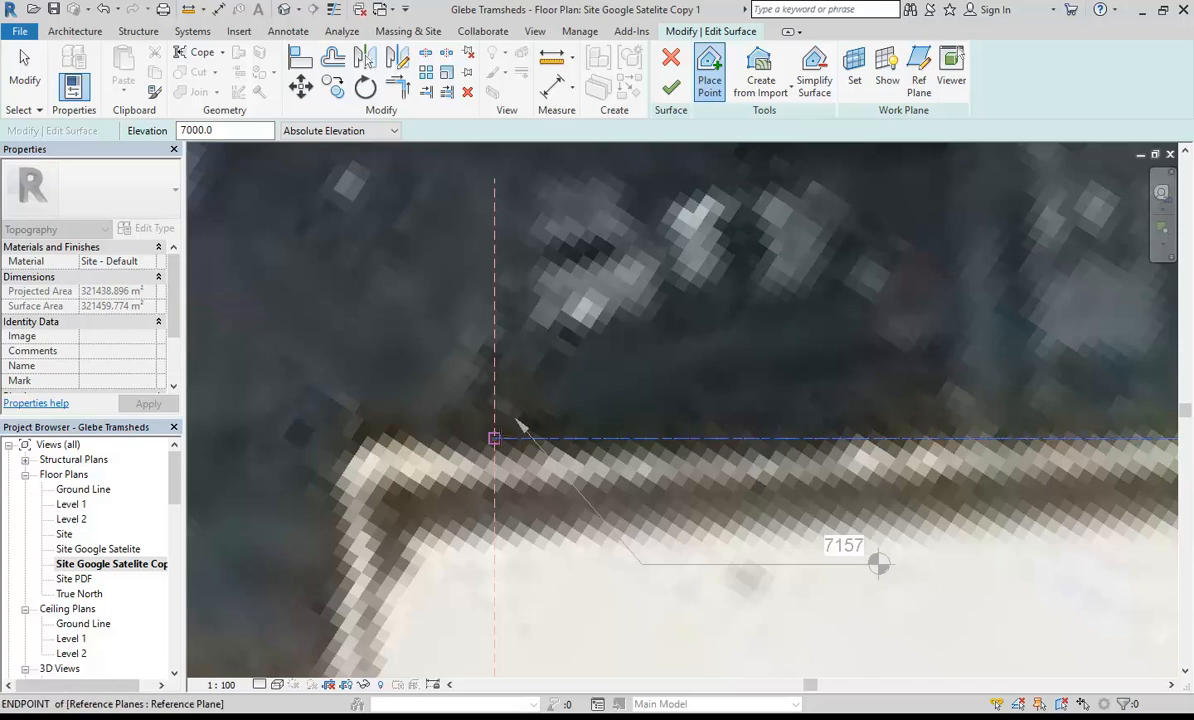
click(494, 437)
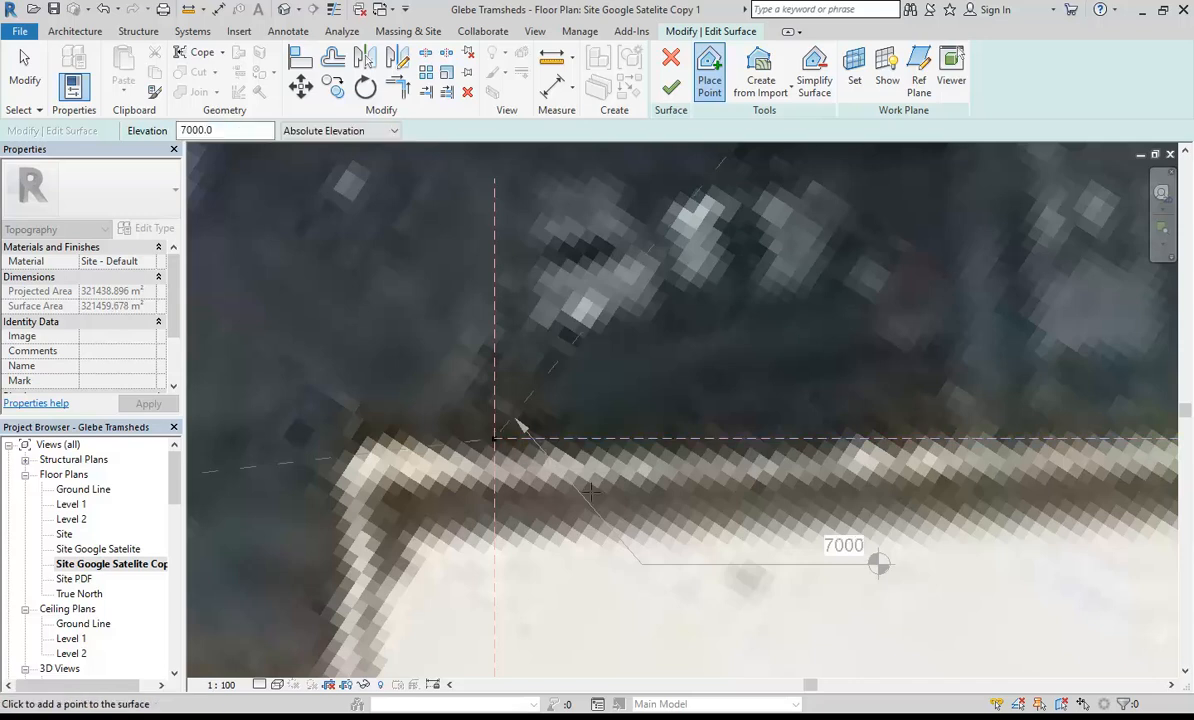
Add a surface point at 22000 absolute elevation on the vertical reference plane just north of the 7000 corner point.
double_click(240, 131)
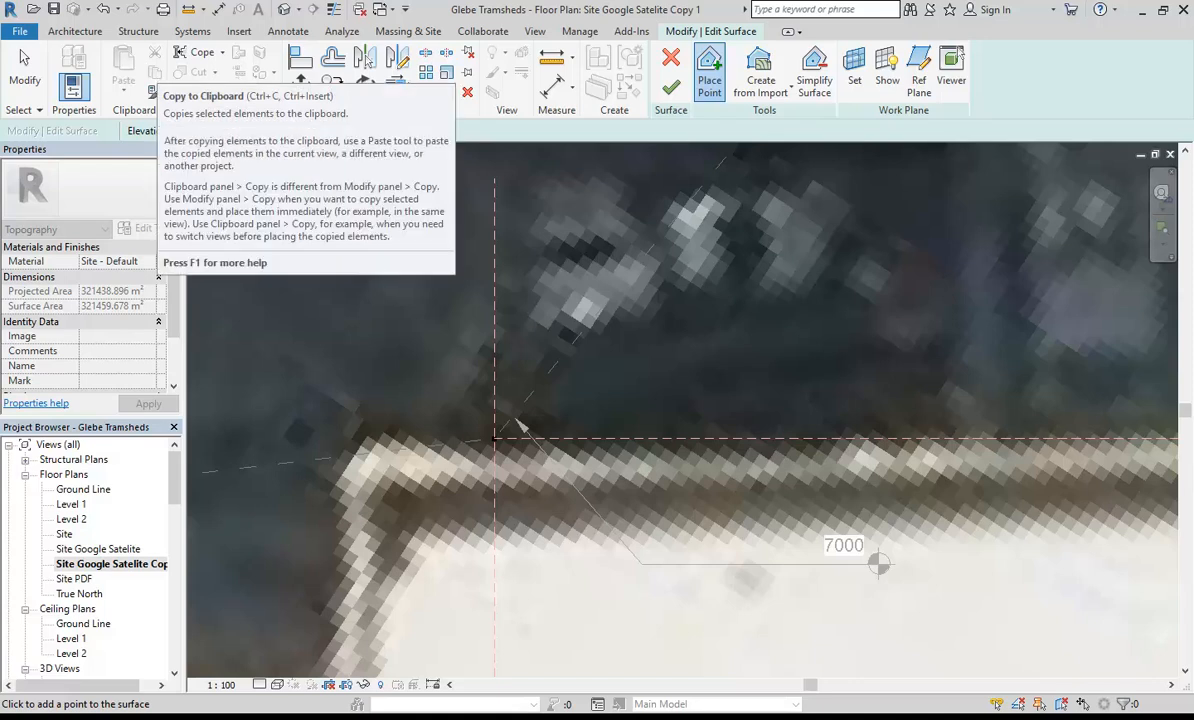
text(2200)
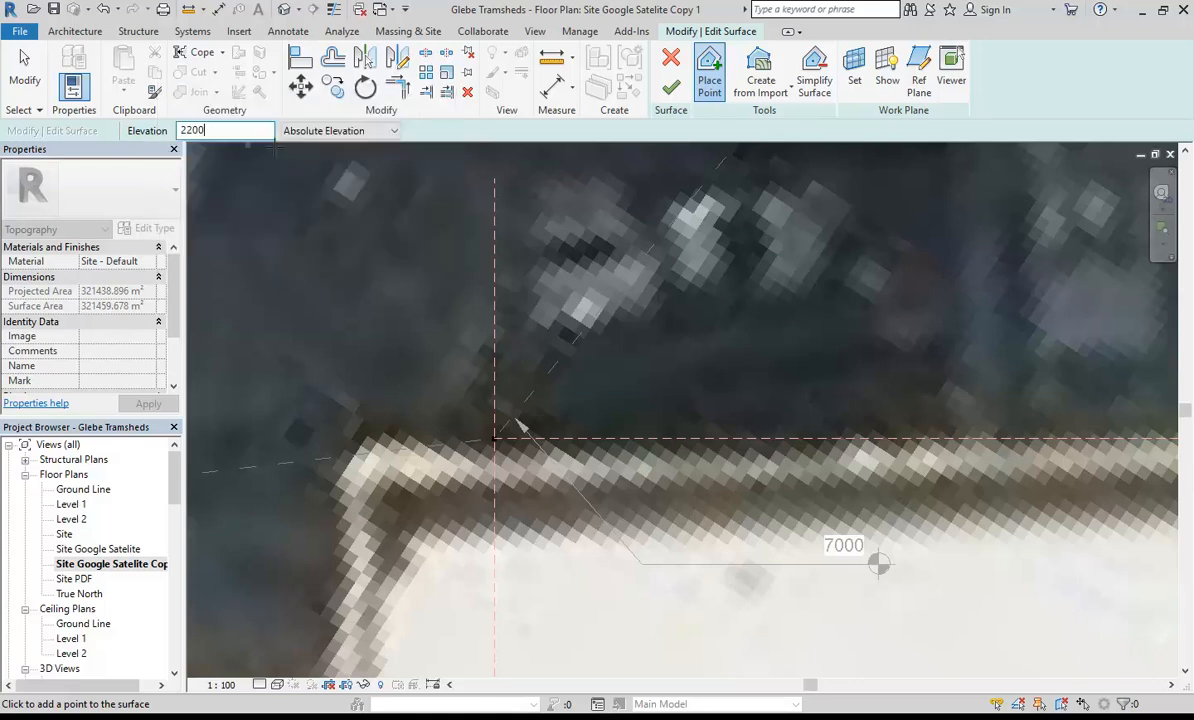
text(0)
key(Return)
scroll(517, 421, up, 2)
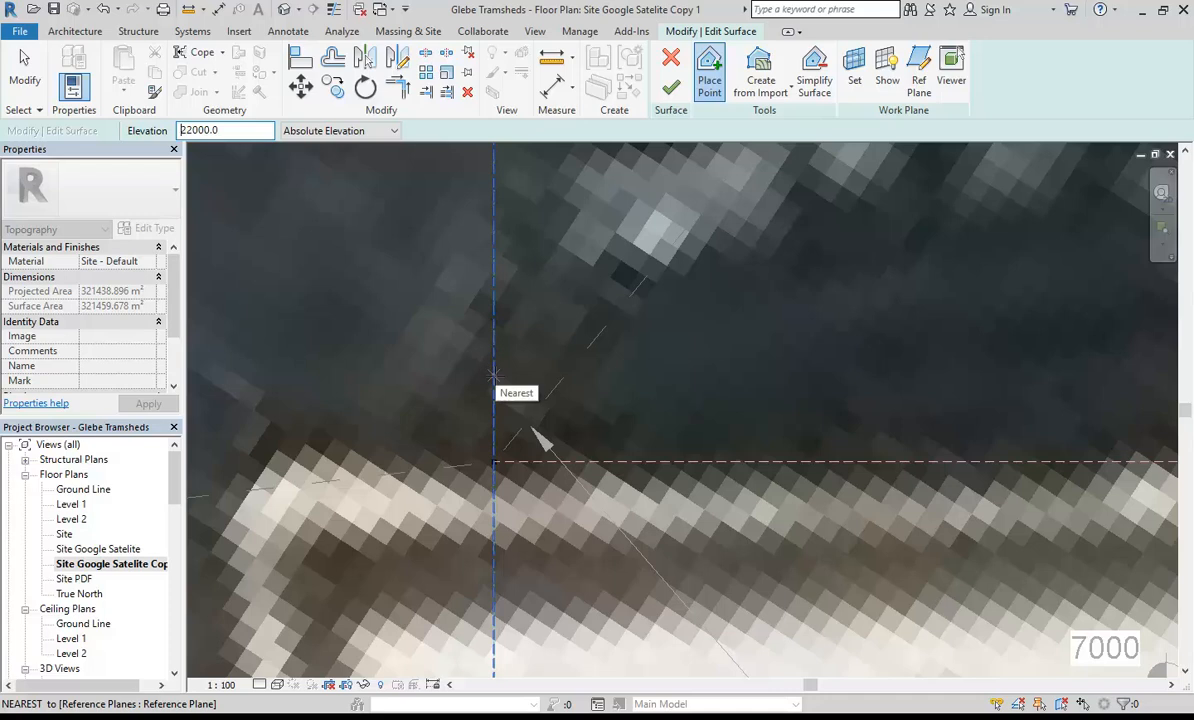
click(531, 429)
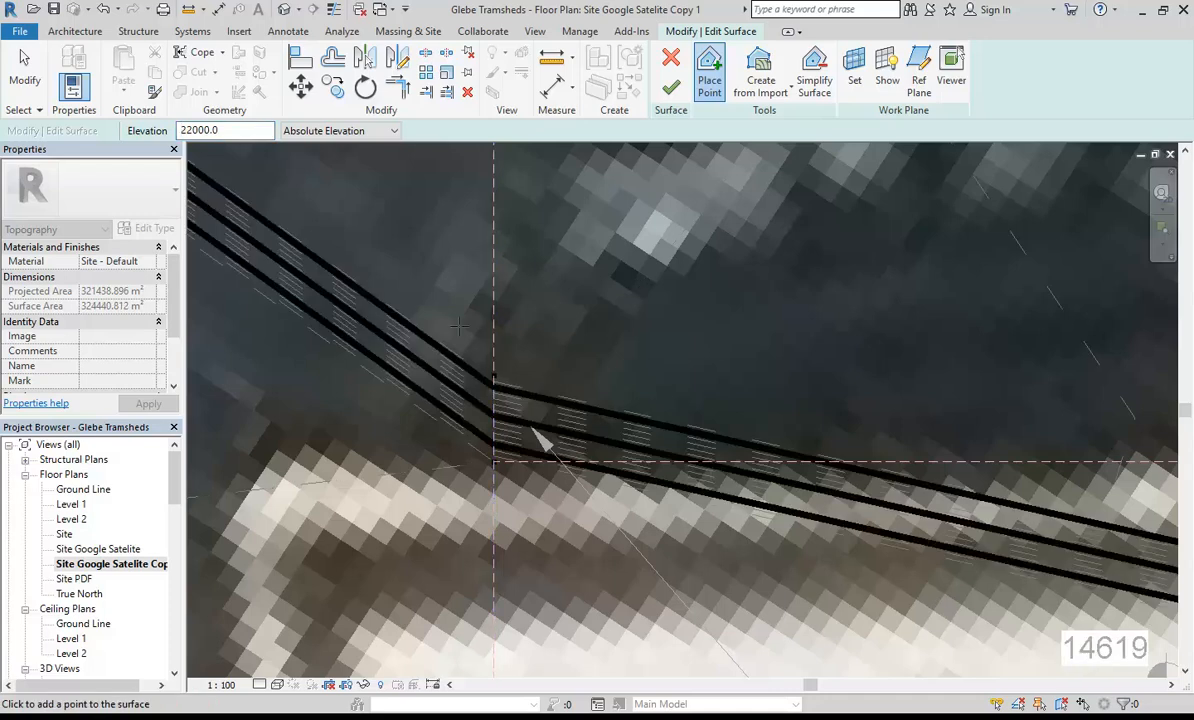
scroll(460, 332, down, 6)
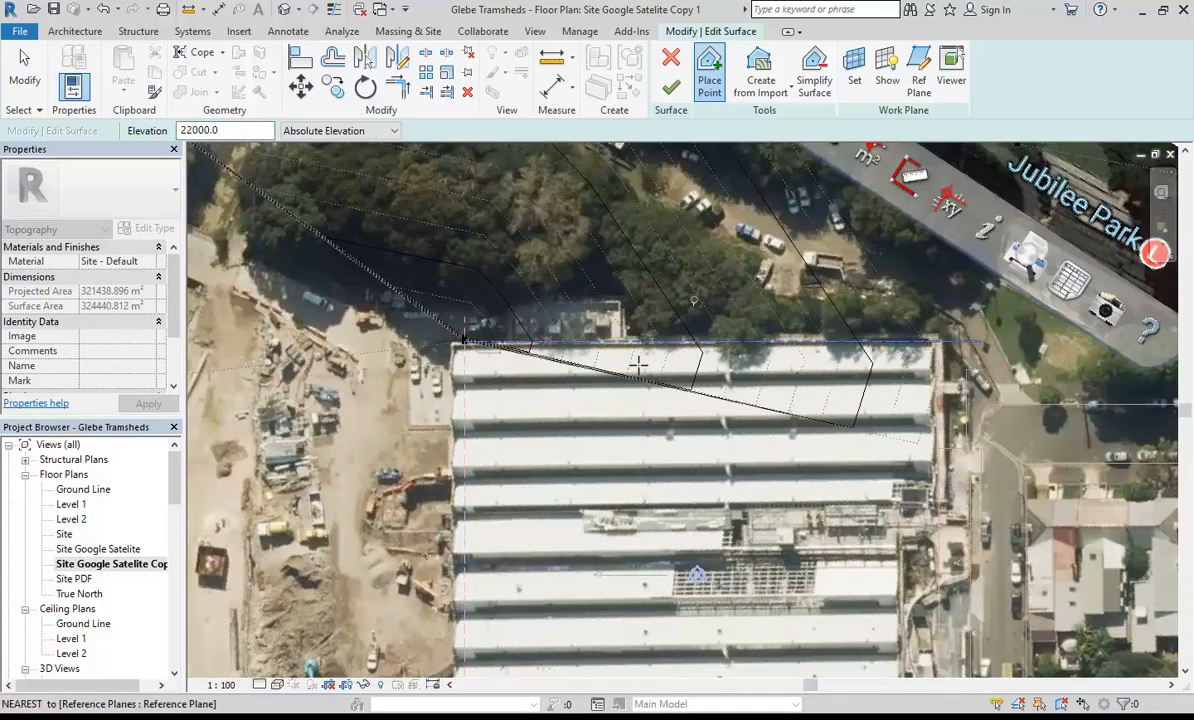
key(Escape)
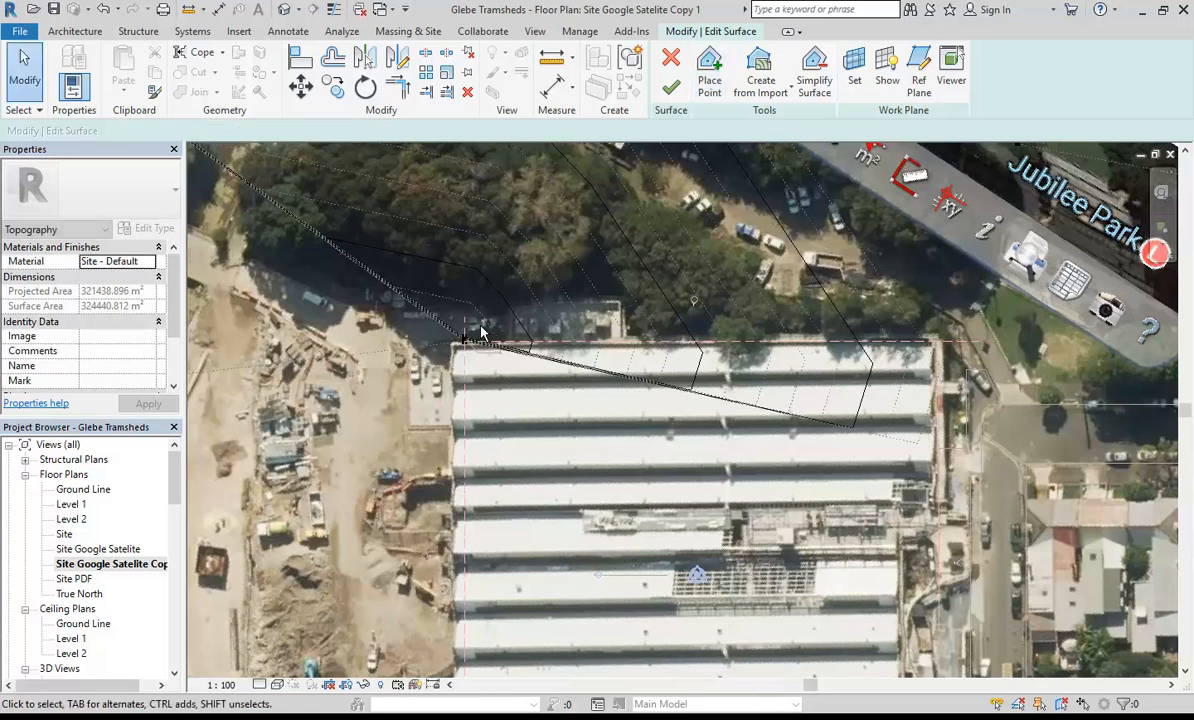
Copy the 7000 and 22000 corner points a short distance east along the building's north edge.
scroll(418, 357, up, 5)
drag(405, 331, 463, 456)
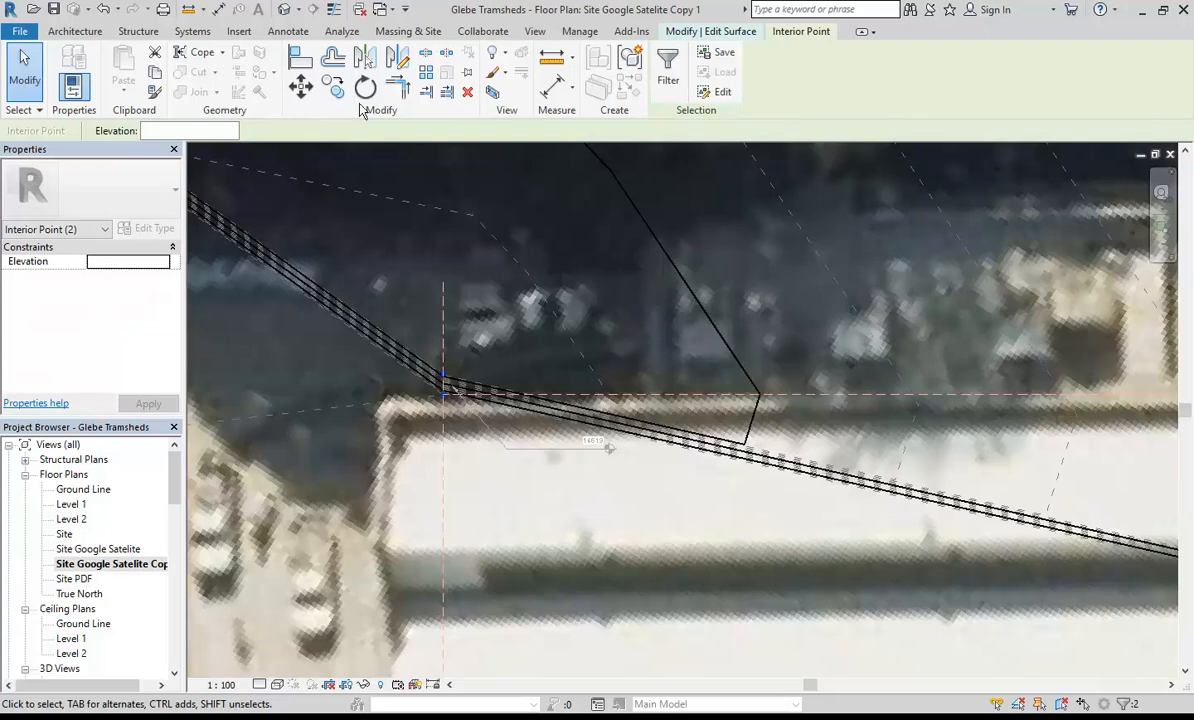
click(333, 86)
click(444, 392)
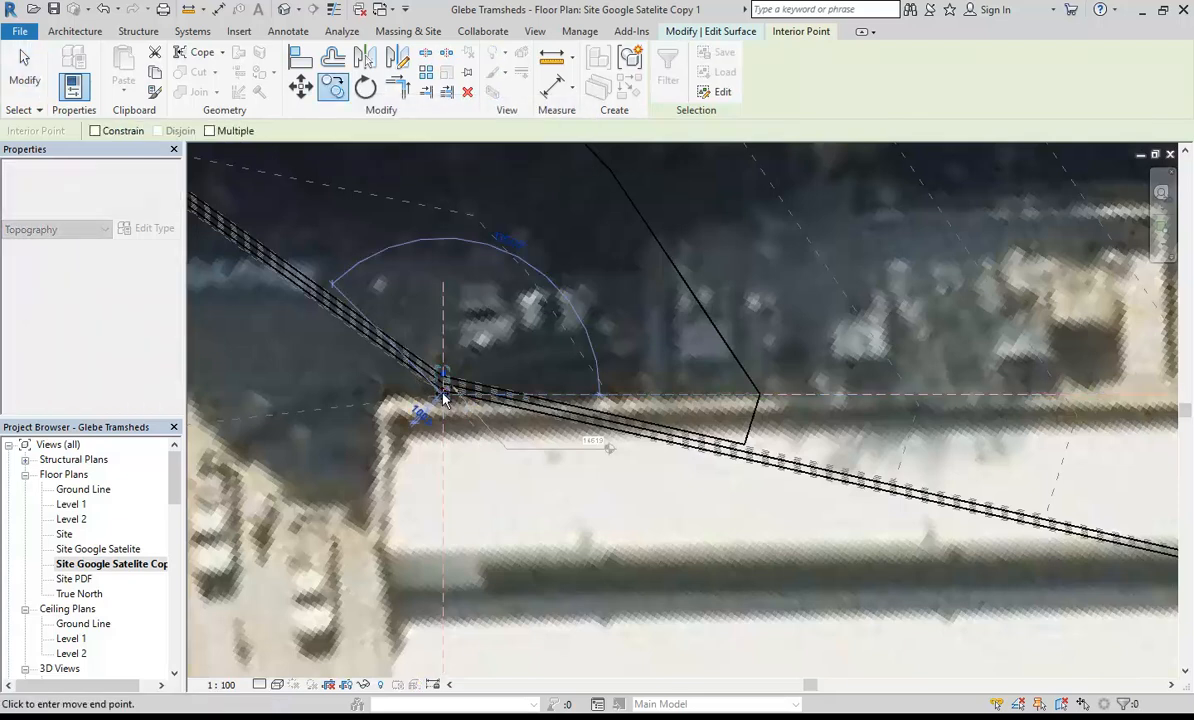
click(555, 393)
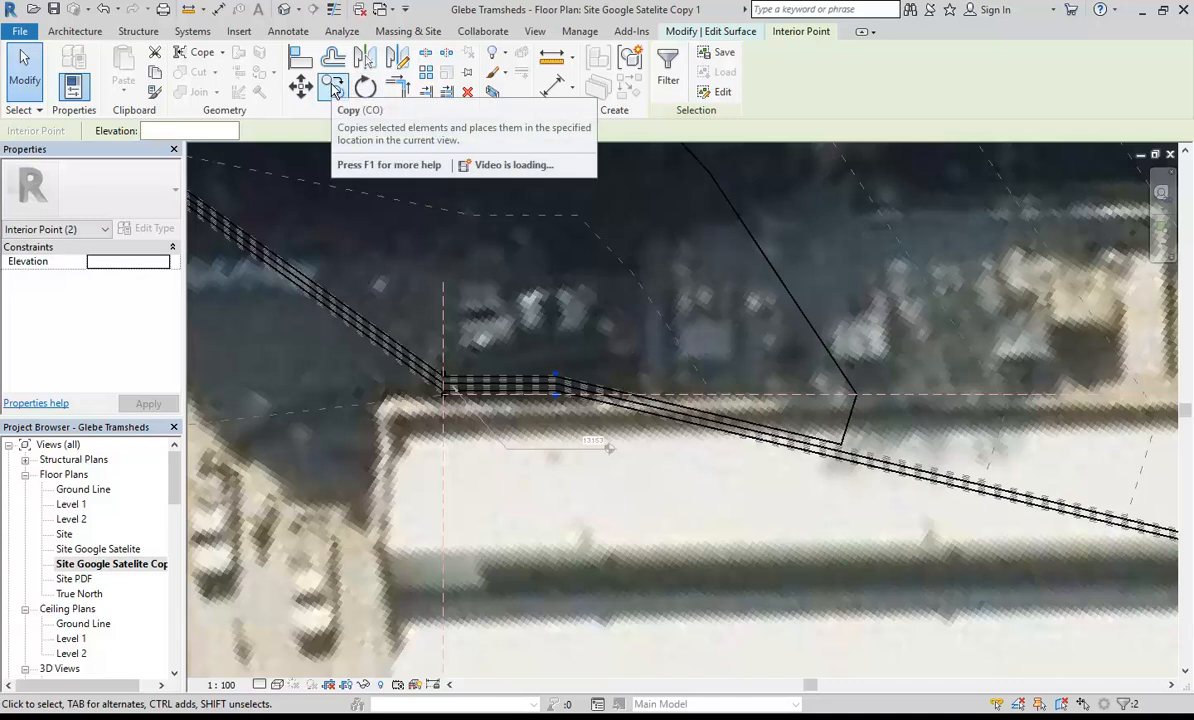
Make multiple copies of the point pair along the north reference plane until the building's north-east corner is reached.
click(333, 86)
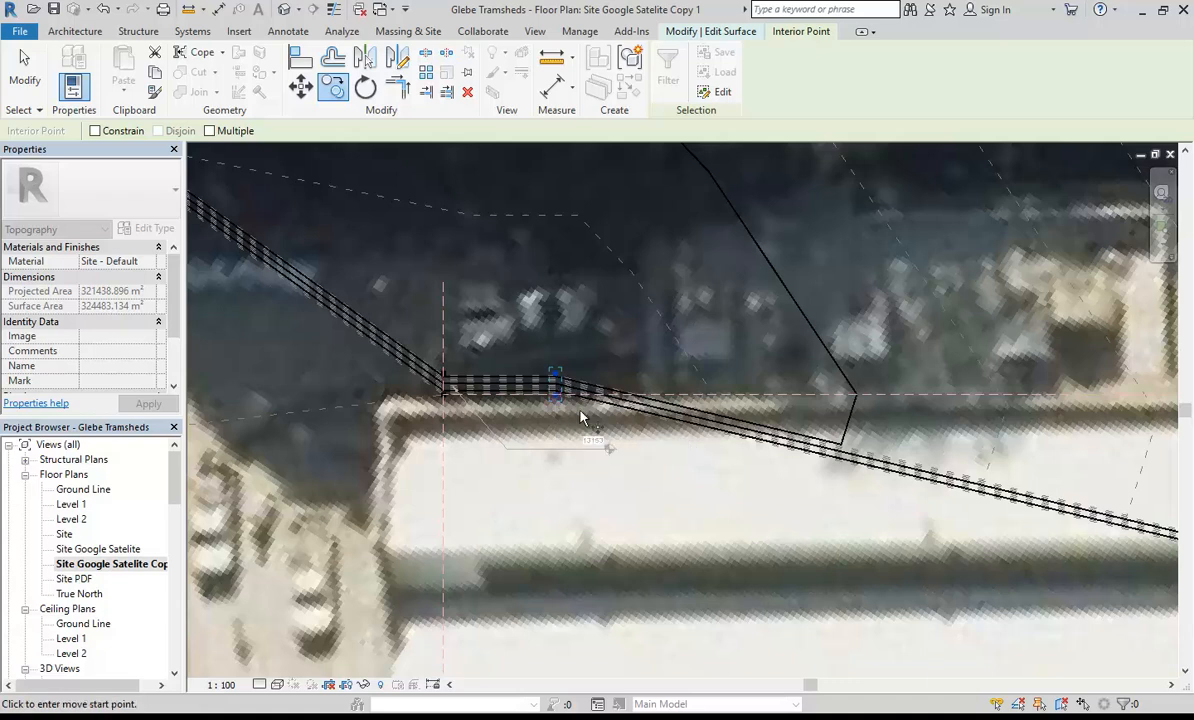
scroll(584, 413, down, 2)
scroll(584, 413, up, 2)
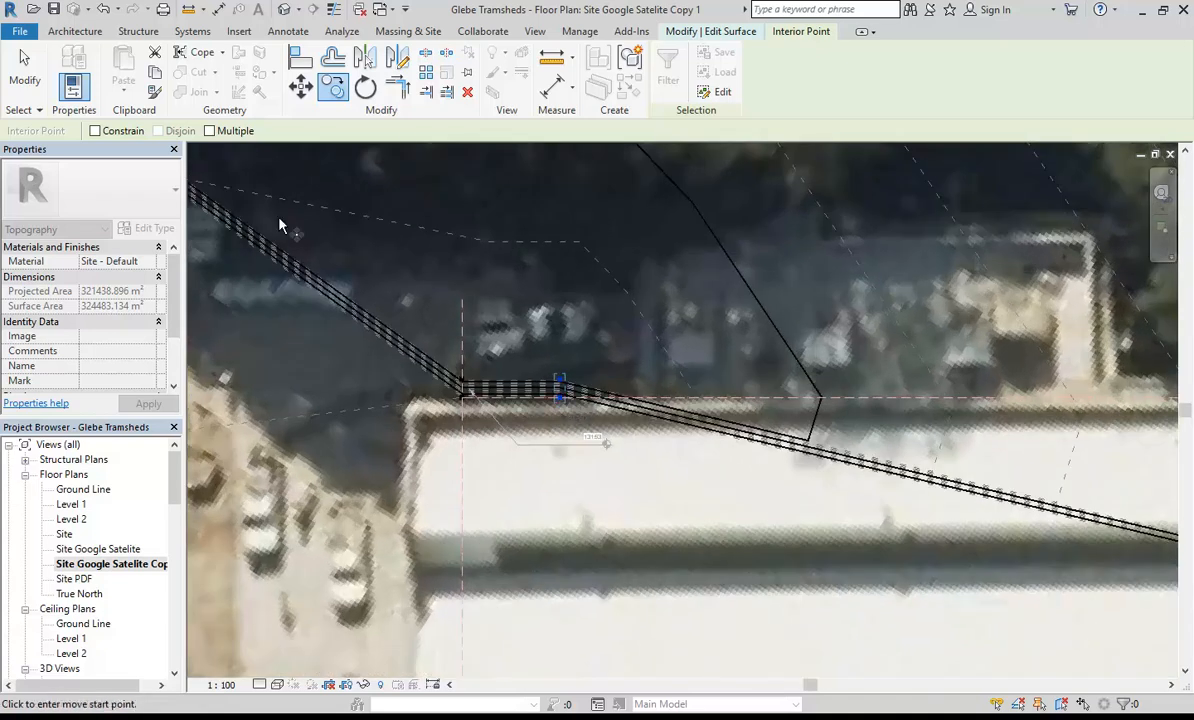
click(209, 131)
click(559, 386)
scroll(687, 400, down, 2)
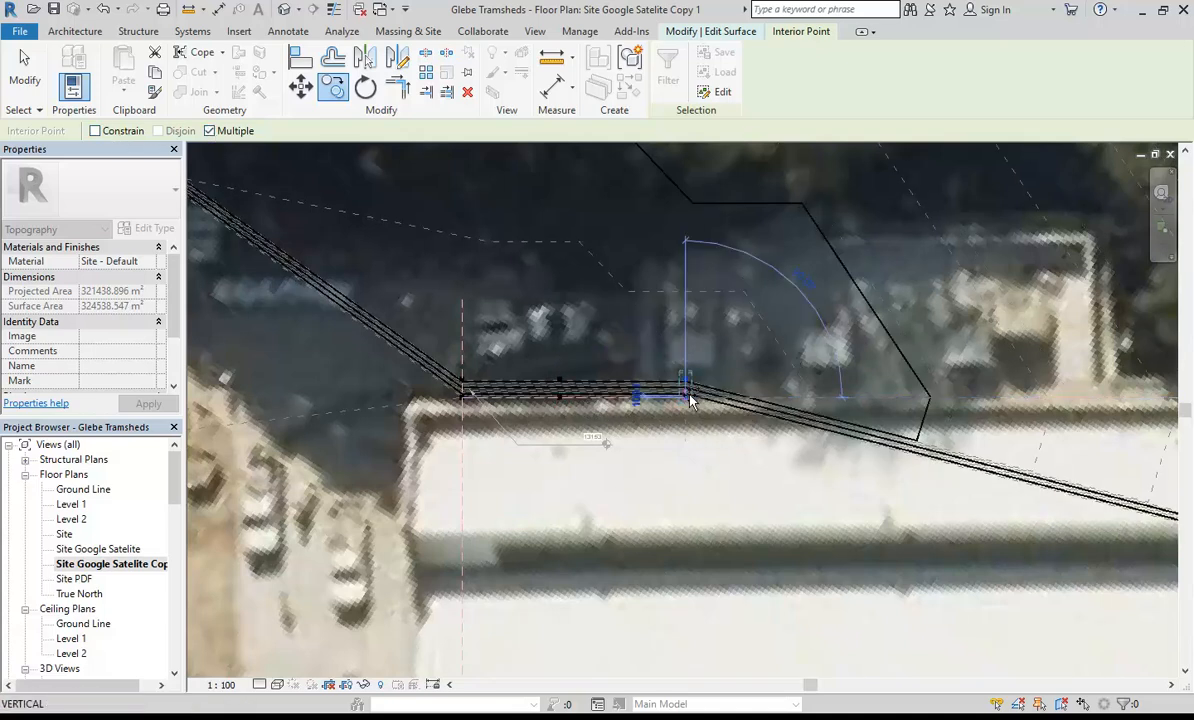
scroll(826, 400, up, 1)
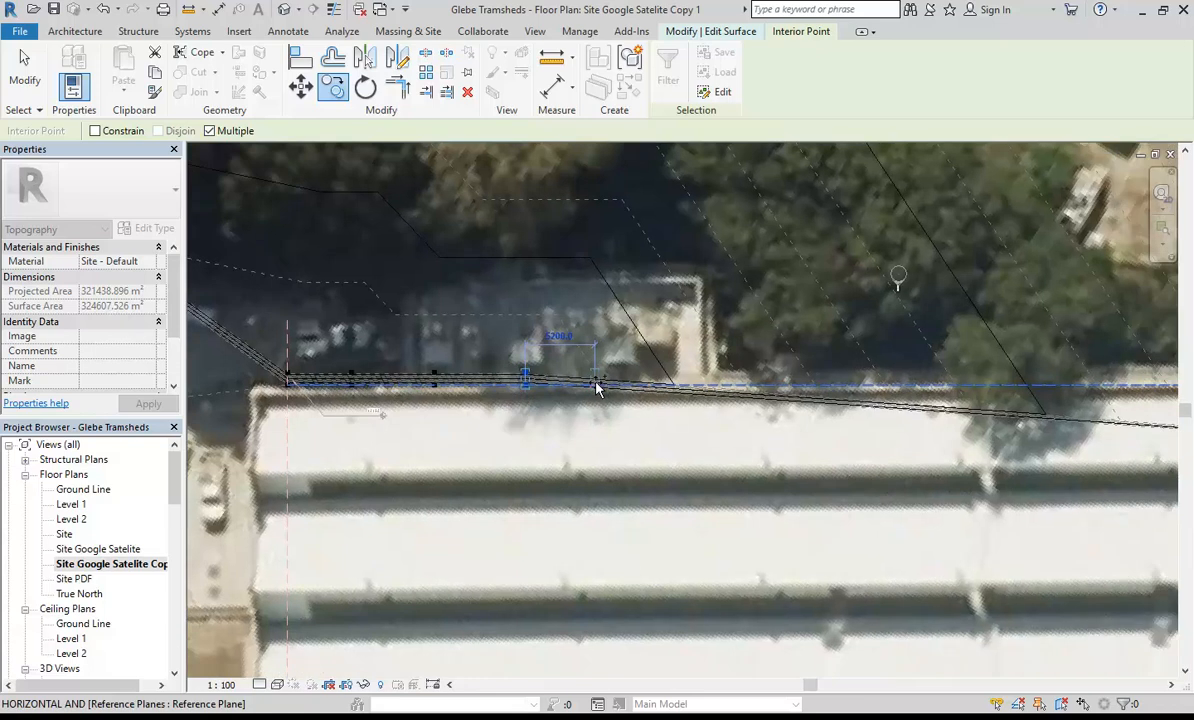
middle_drag(690, 360, 447, 367)
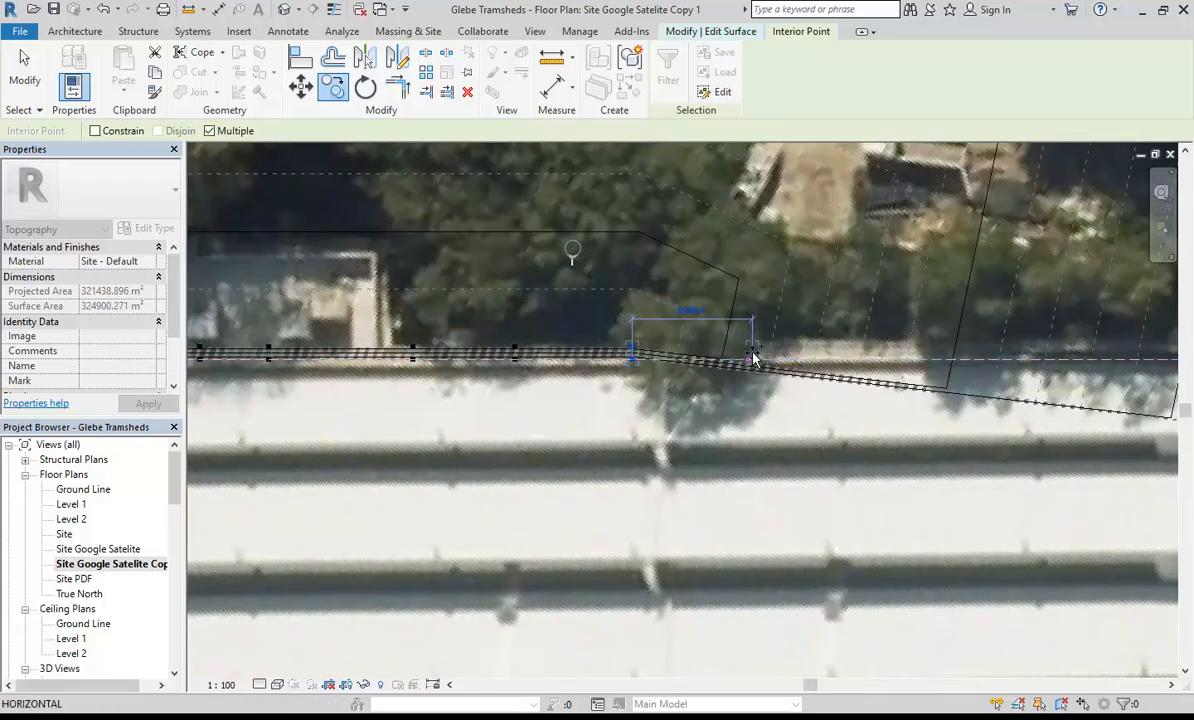
middle_drag(754, 352, 490, 359)
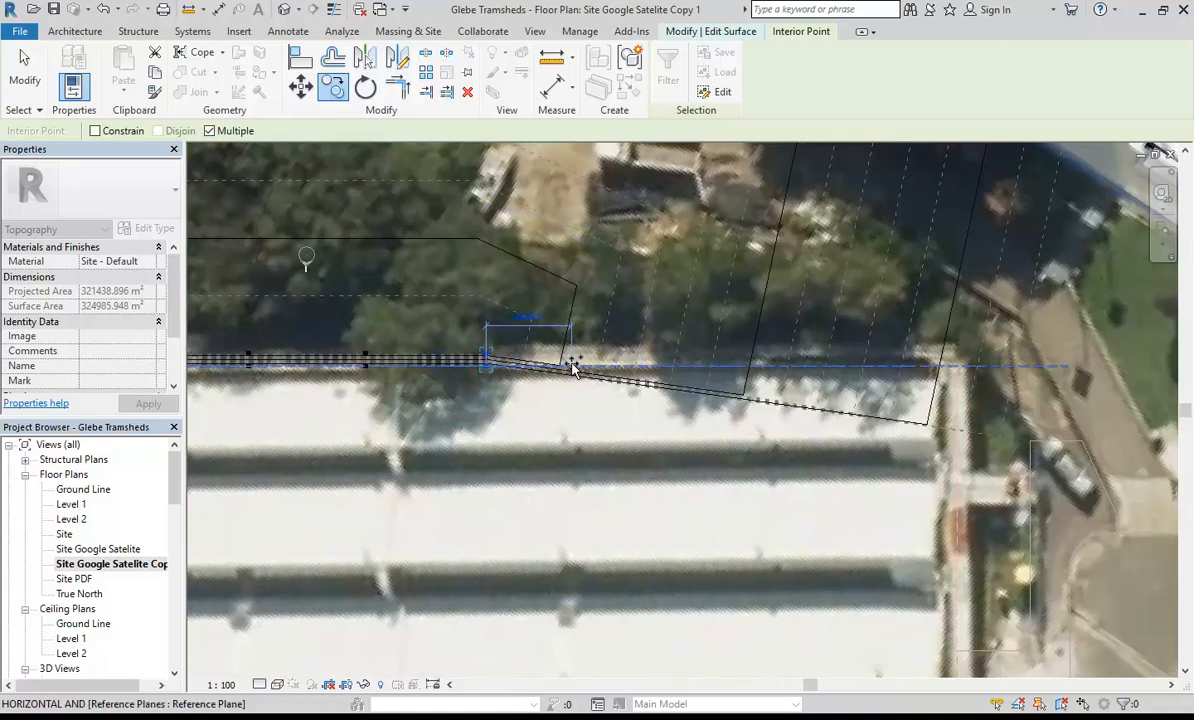
click(831, 368)
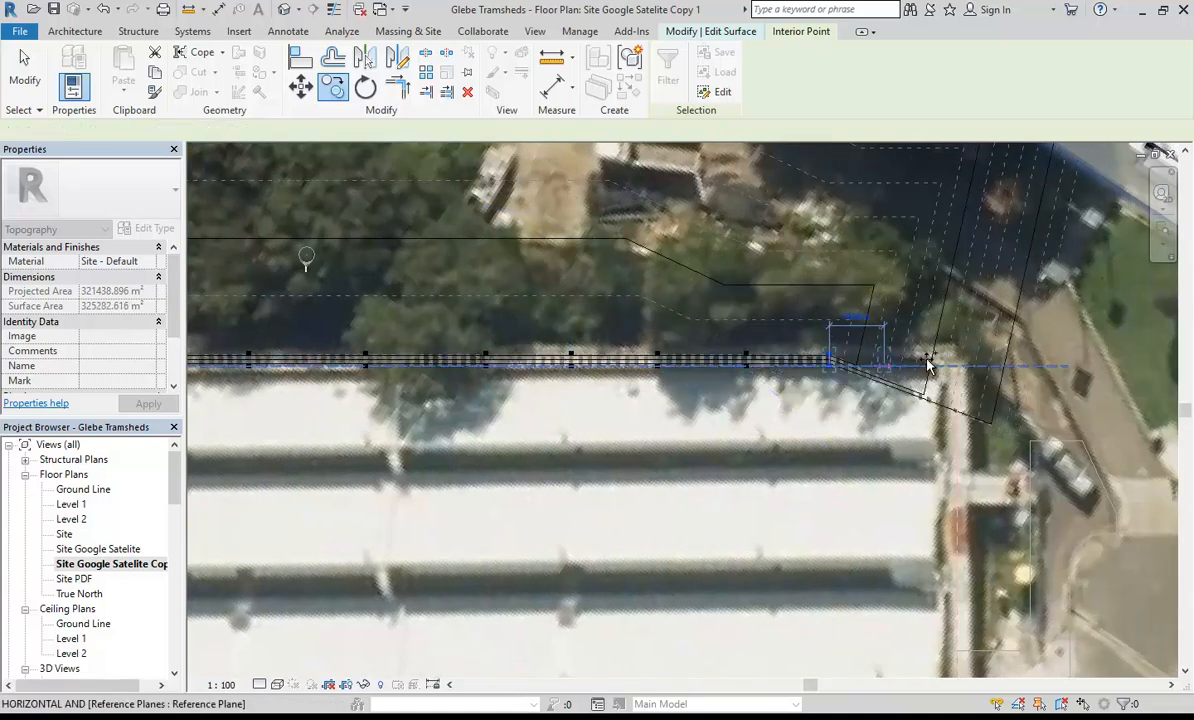
scroll(865, 340, up, 3)
click(868, 336)
key(Escape)
key(Escape)
Copy the 22000 point at the north-east corner onto the horizontal reference plane, just east of the 7000 point.
middle_drag(884, 412, 721, 396)
scroll(724, 368, up, 2)
scroll(725, 368, down, 3)
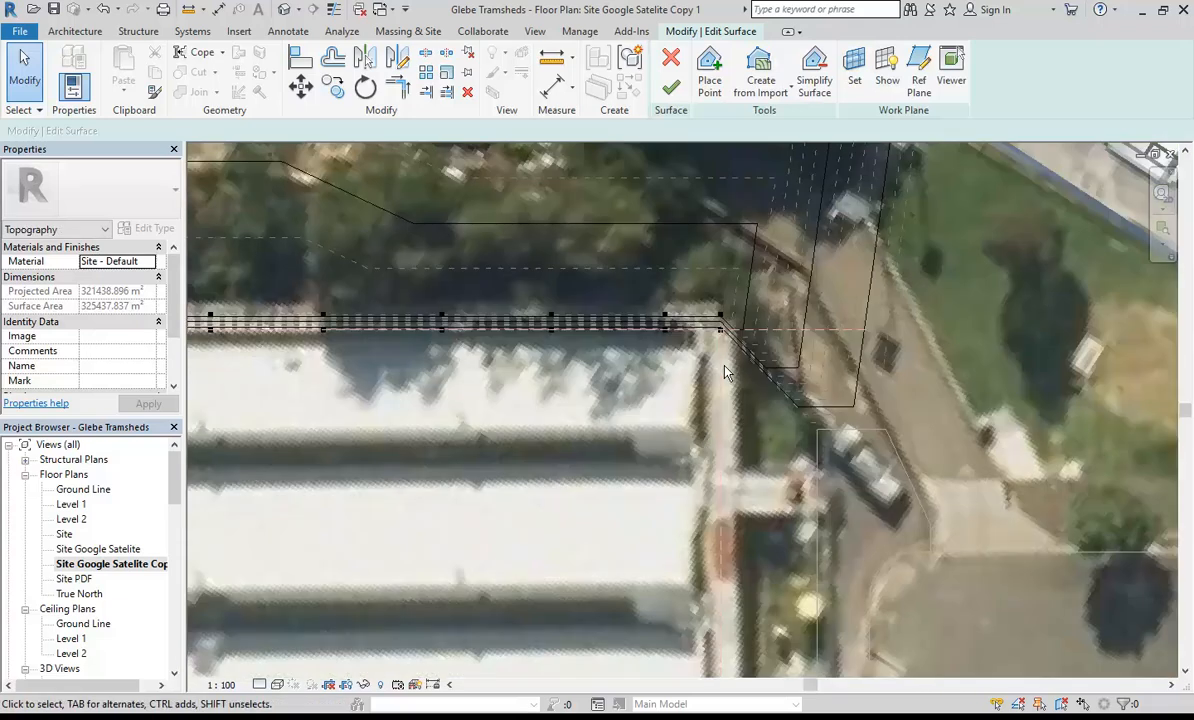
scroll(709, 364, up, 2)
scroll(708, 364, up, 2)
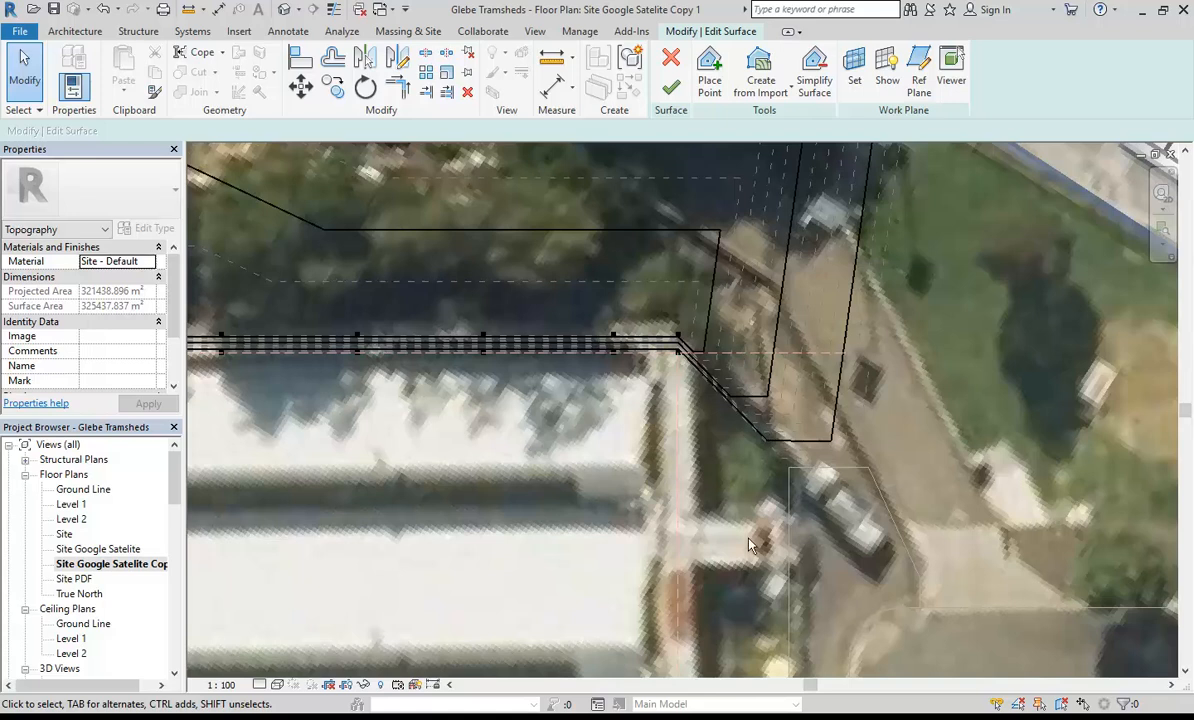
scroll(845, 535, up, 2)
click(620, 292)
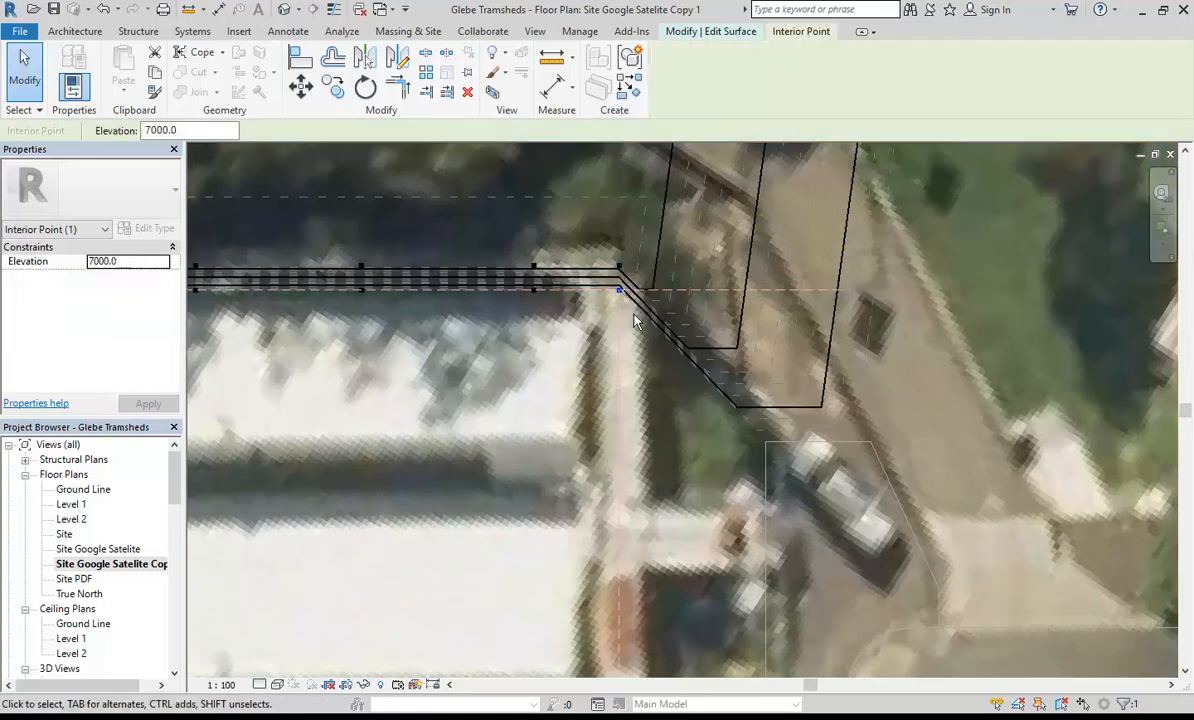
scroll(624, 288, up, 1)
scroll(624, 283, up, 1)
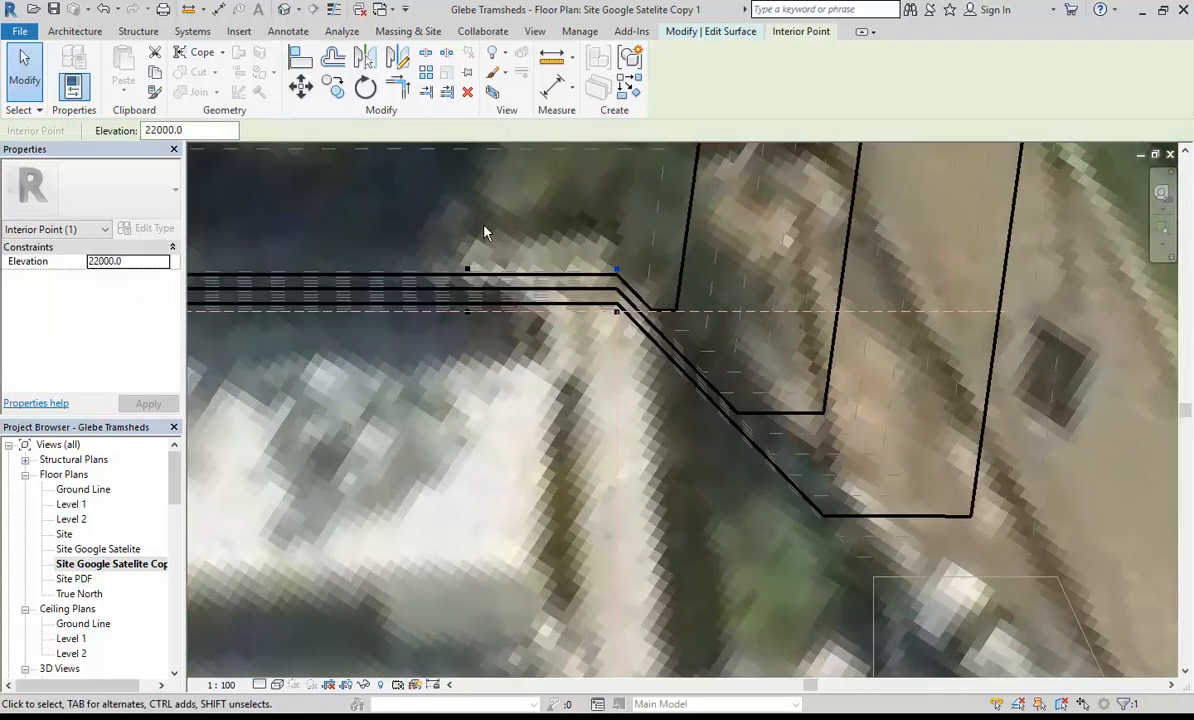
click(333, 88)
click(619, 270)
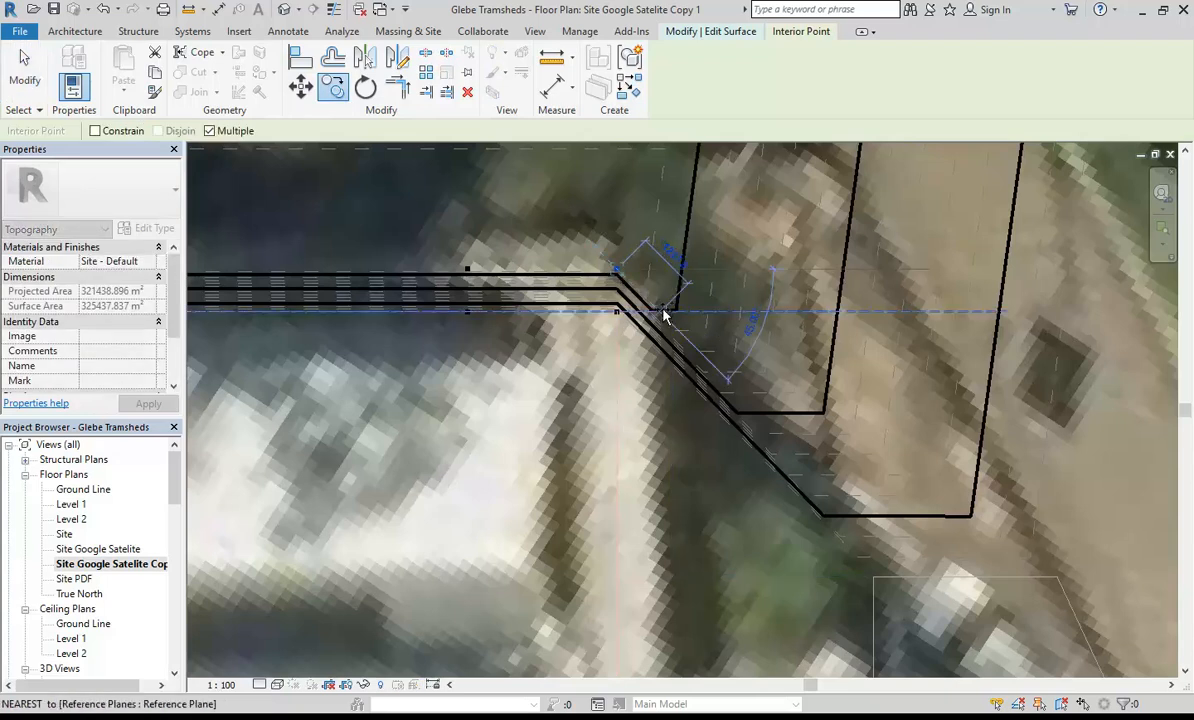
click(660, 312)
click(649, 368)
Copy the 7000 and 22000 point pair repeatedly southward along the reference plane on the upper part of the building's east edge.
drag(606, 302, 708, 352)
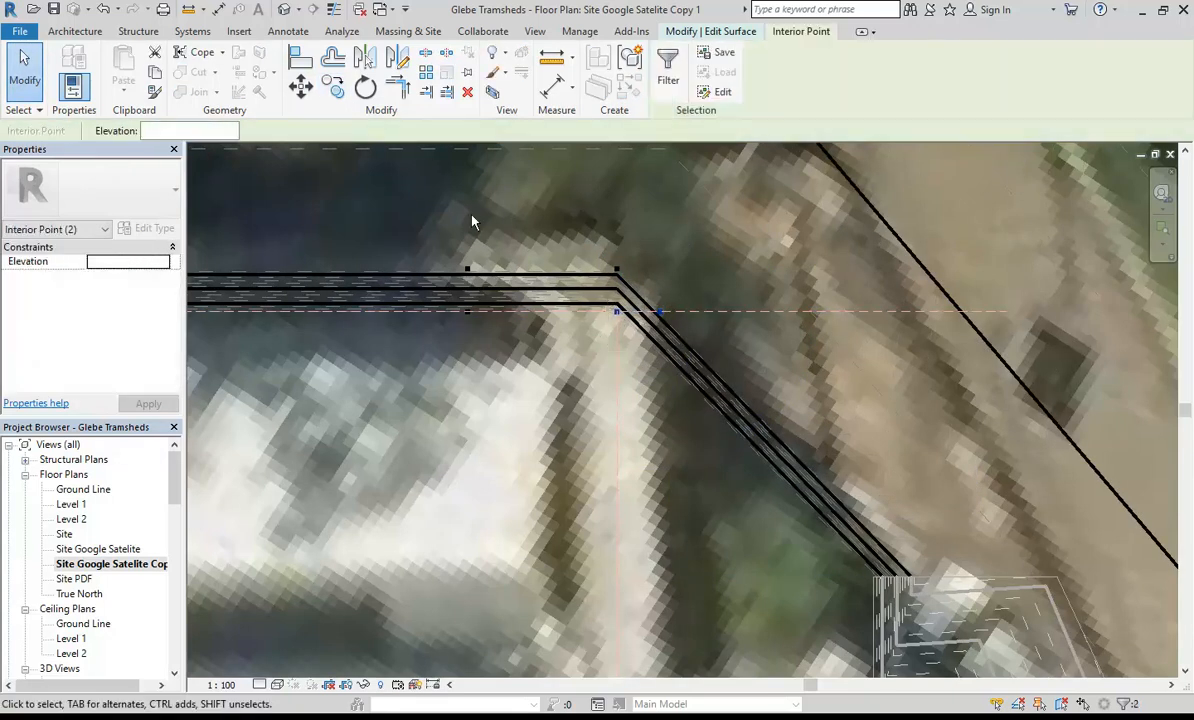
click(338, 92)
click(617, 312)
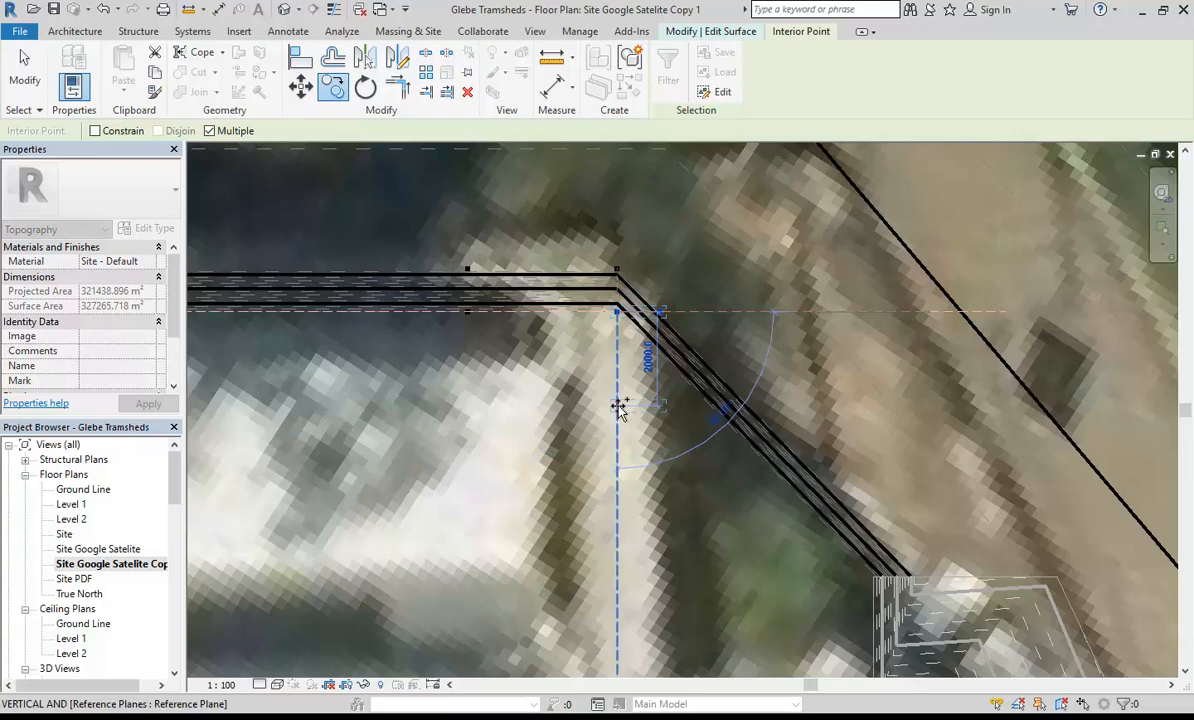
click(618, 407)
scroll(623, 482, down, 1)
click(618, 491)
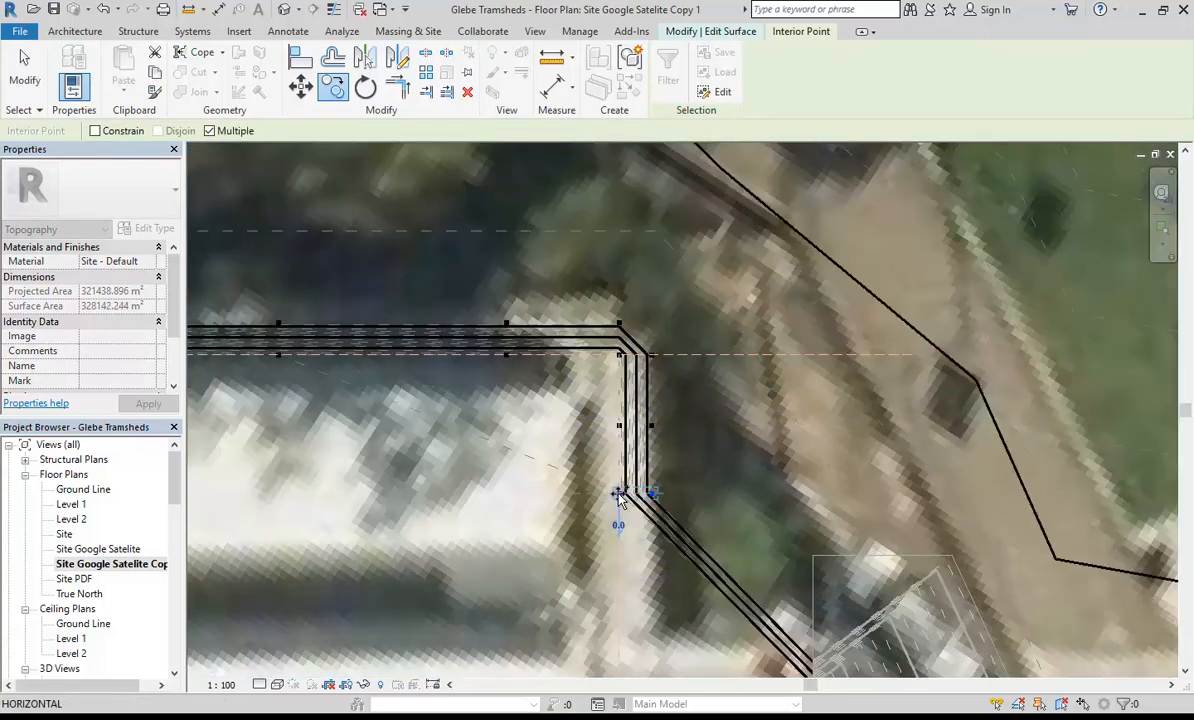
middle_drag(618, 493, 635, 225)
click(637, 342)
click(637, 488)
scroll(637, 490, down, 1)
middle_drag(637, 490, 634, 284)
click(637, 398)
click(635, 558)
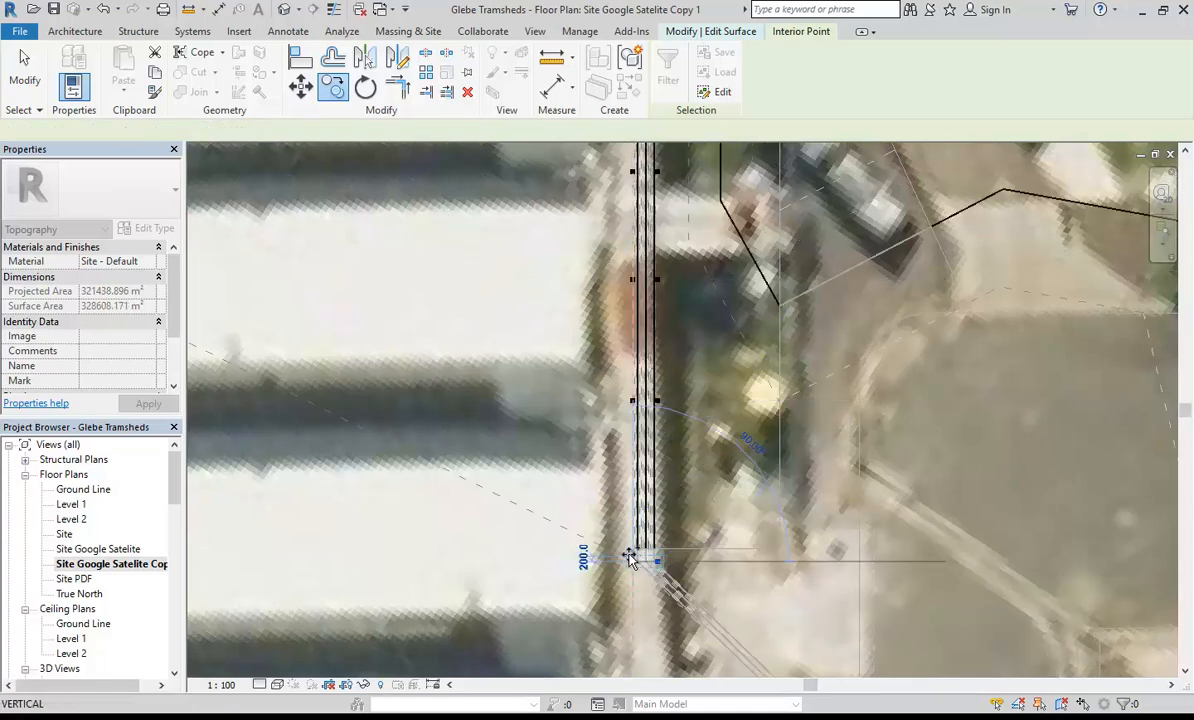
scroll(633, 558, down, 1)
middle_drag(633, 558, 620, 312)
click(616, 404)
click(634, 405)
scroll(632, 405, down, 2)
key(Escape)
key(Escape)
Look over the point rows along the building's north and east edges and open the default 3D view.
scroll(640, 408, down, 1)
middle_drag(715, 438, 850, 445)
scroll(715, 448, down, 2)
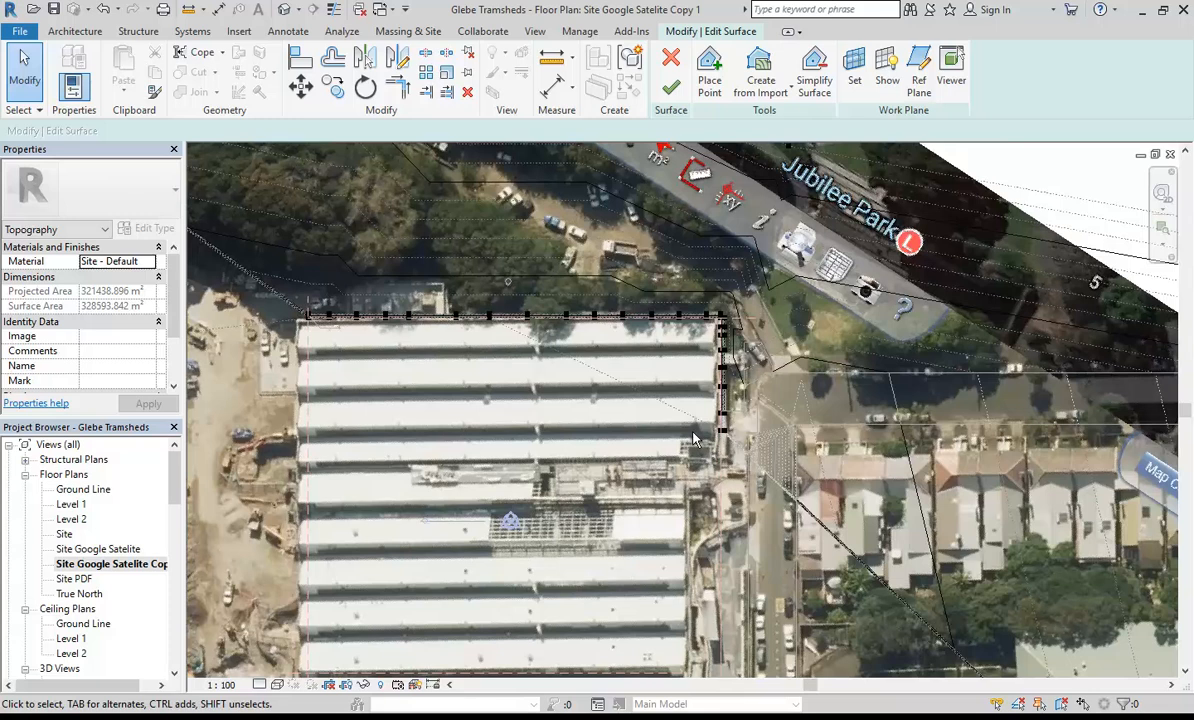
scroll(694, 440, down, 1)
middle_drag(694, 440, 768, 412)
click(285, 10)
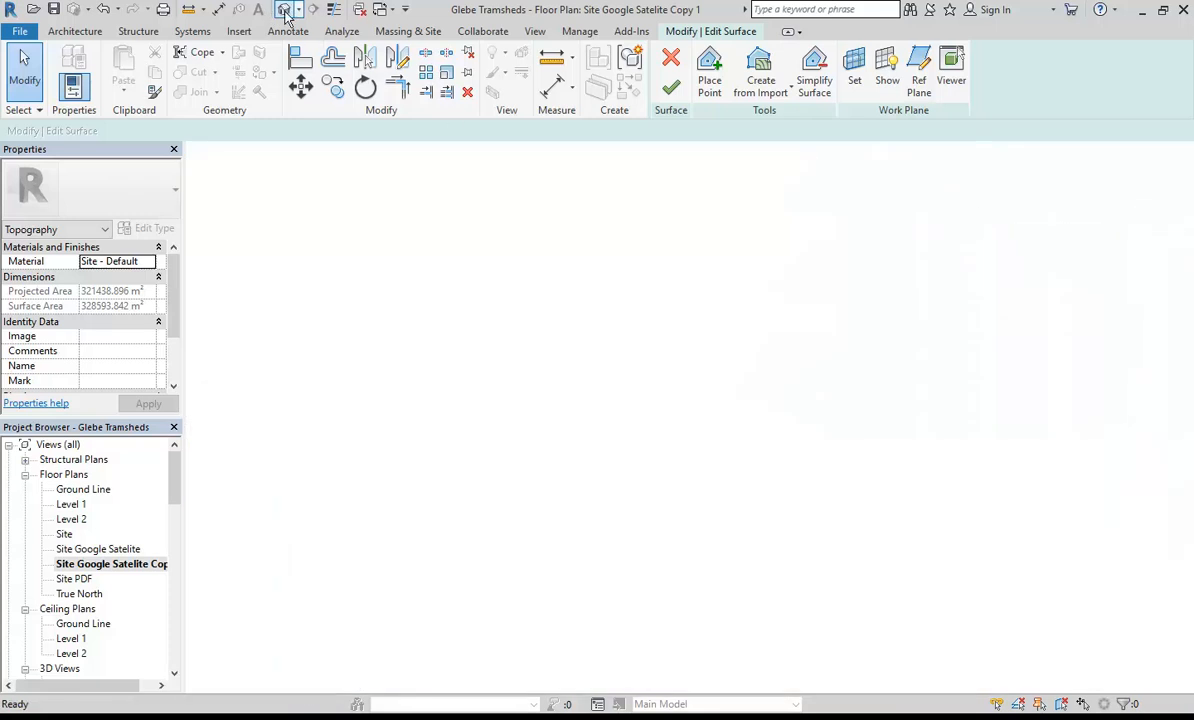
Finish the toposurface edit that adds the paired points along the building's north and east edges.
shift+middle_drag(639, 519, 533, 349)
shift+middle_drag(734, 434, 783, 372)
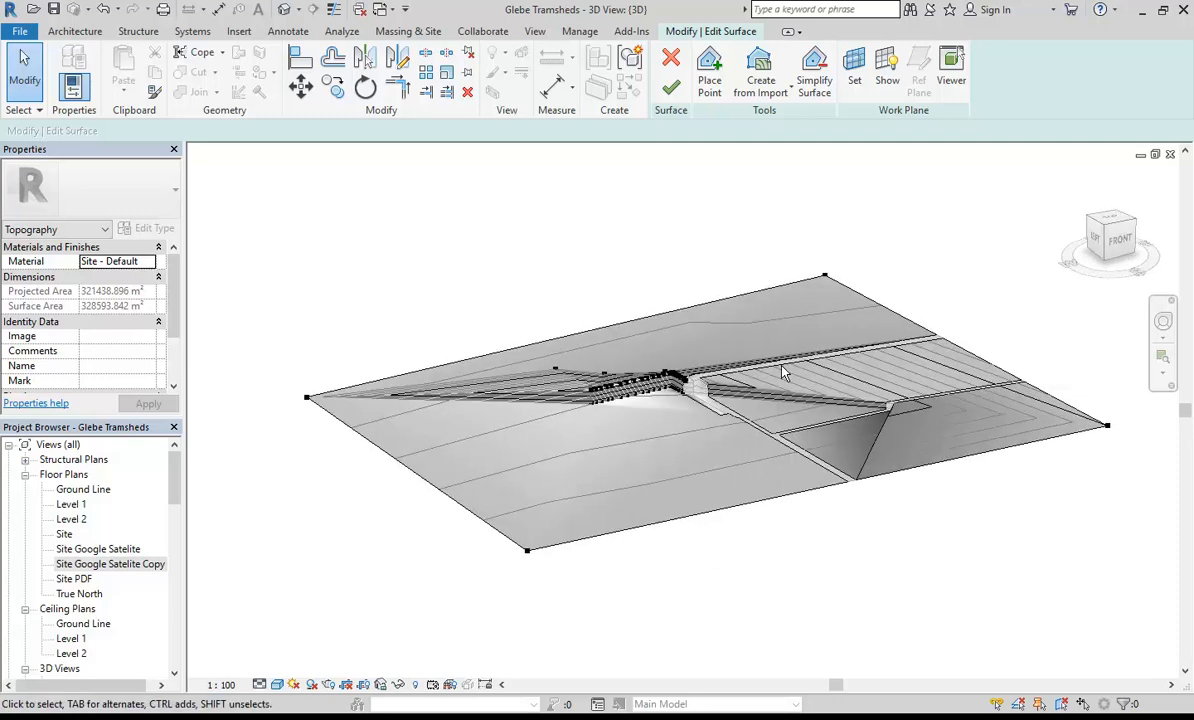
click(670, 88)
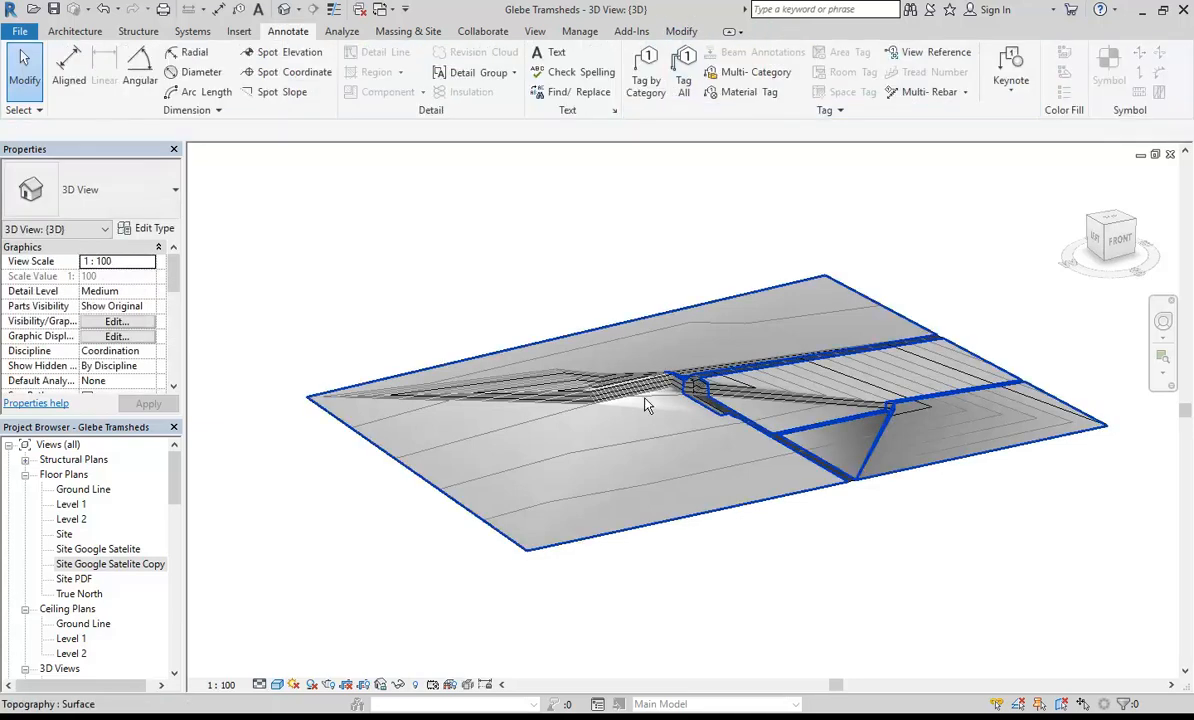
Examine the finished steep level change around the building's north-east corner up close in 3D.
scroll(645, 404, up, 6)
middle_drag(820, 315, 642, 350)
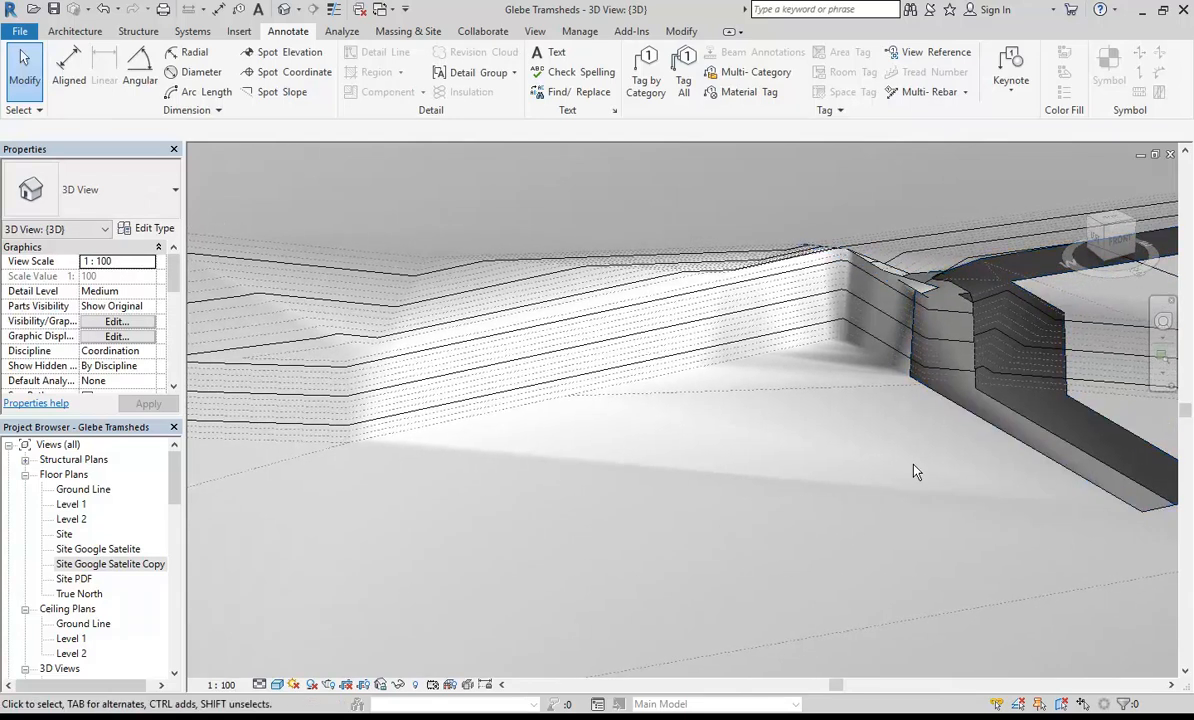
scroll(916, 471, down, 2)
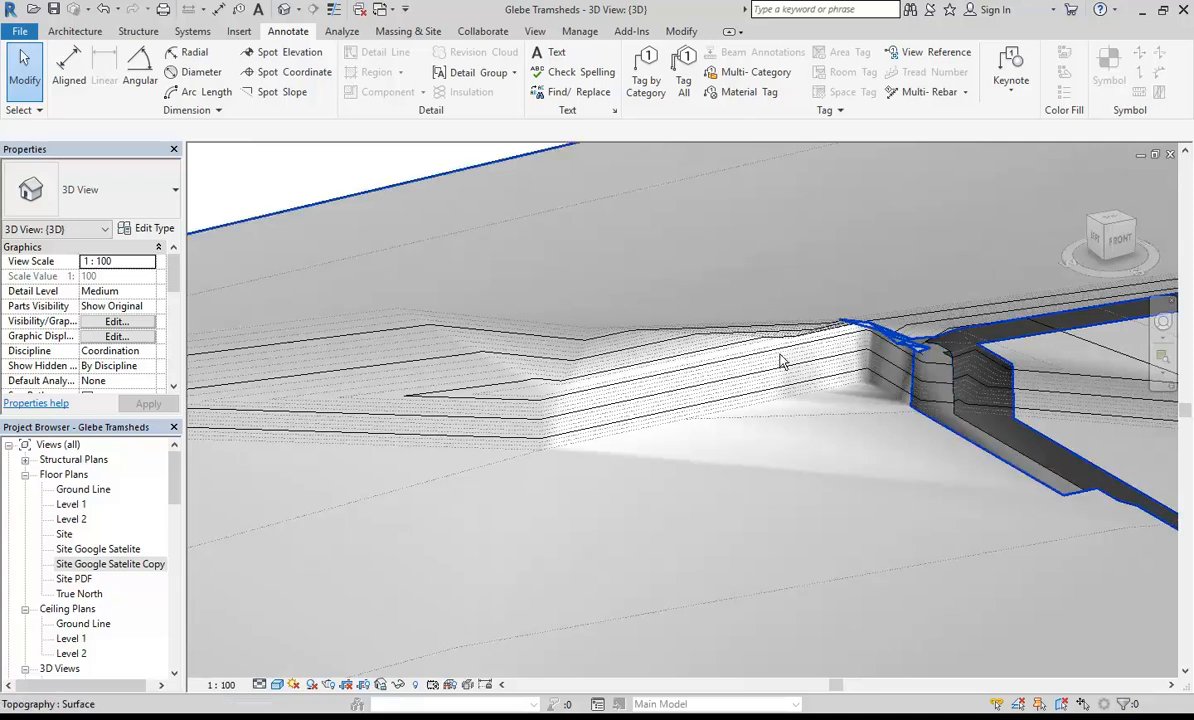
click(716, 370)
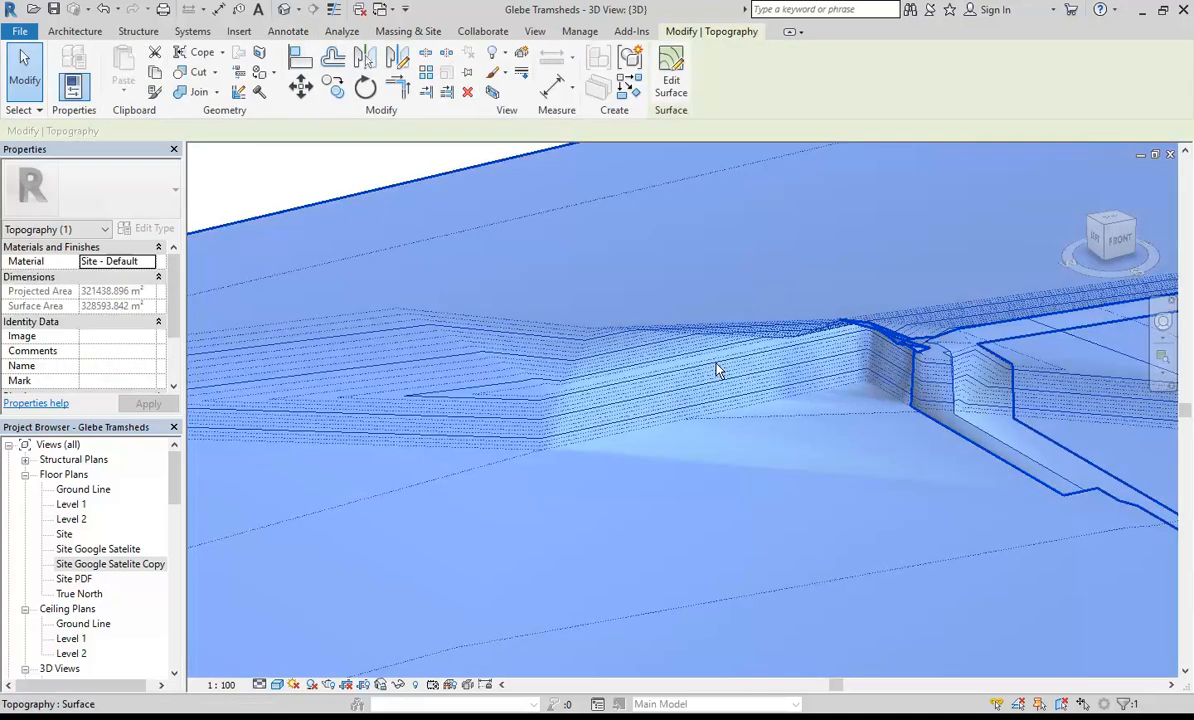
click(761, 284)
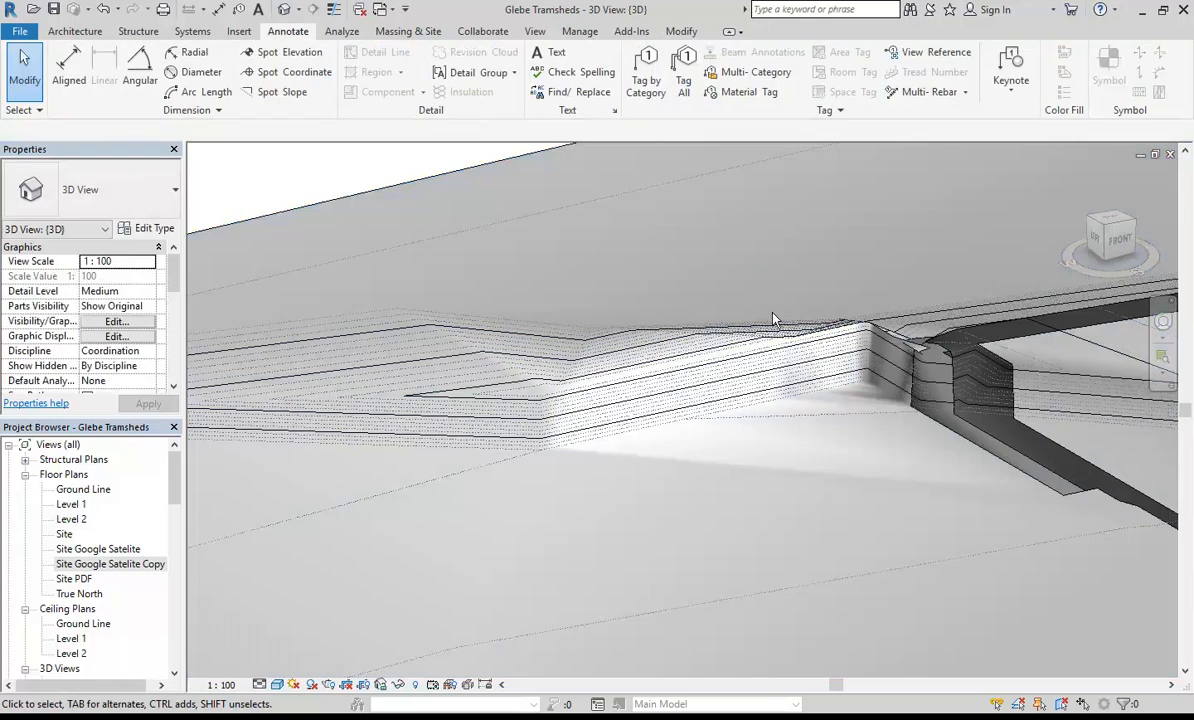
Reopen the toposurface for editing, inspect the upper and lower point rows along the steep edges in 3D, and finish the surface.
click(791, 357)
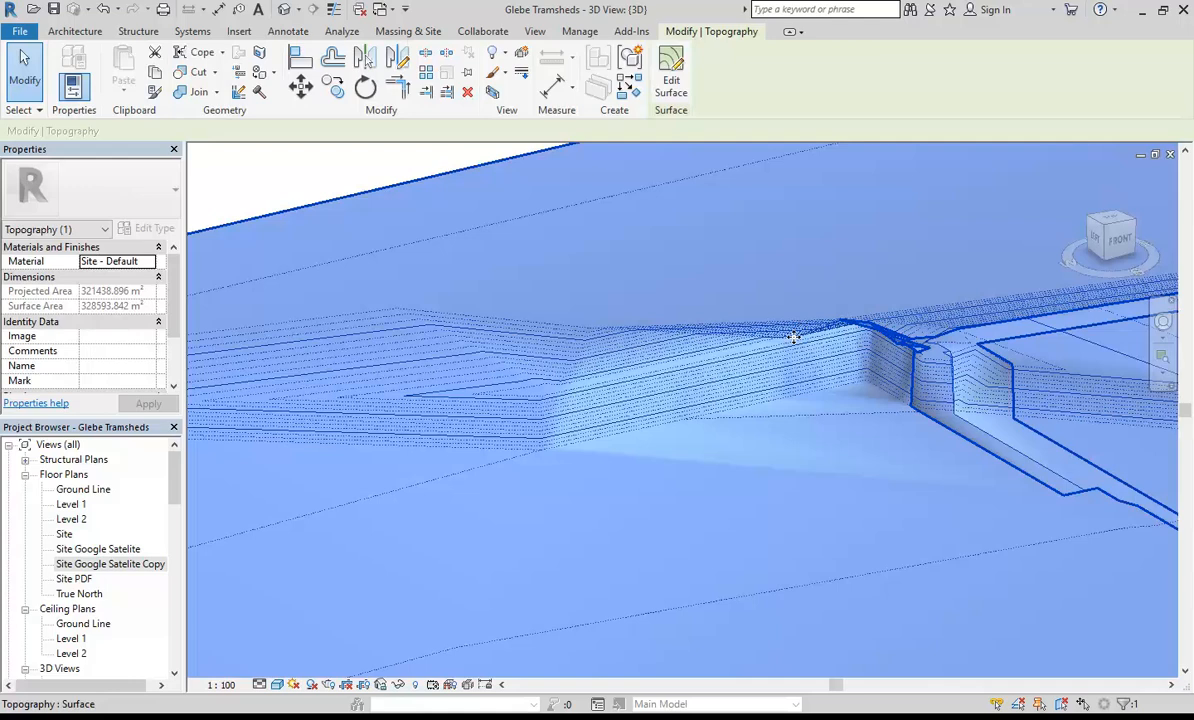
click(670, 80)
drag(481, 386, 766, 272)
click(867, 527)
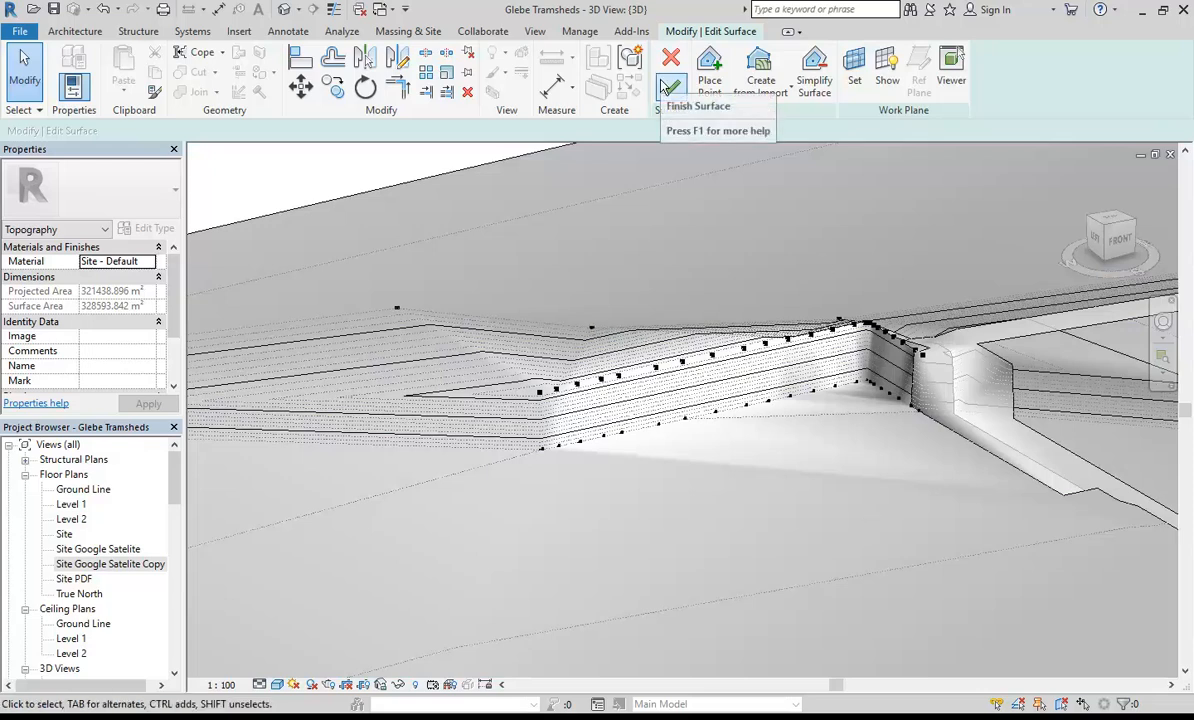
shift+middle_drag(898, 517, 765, 492)
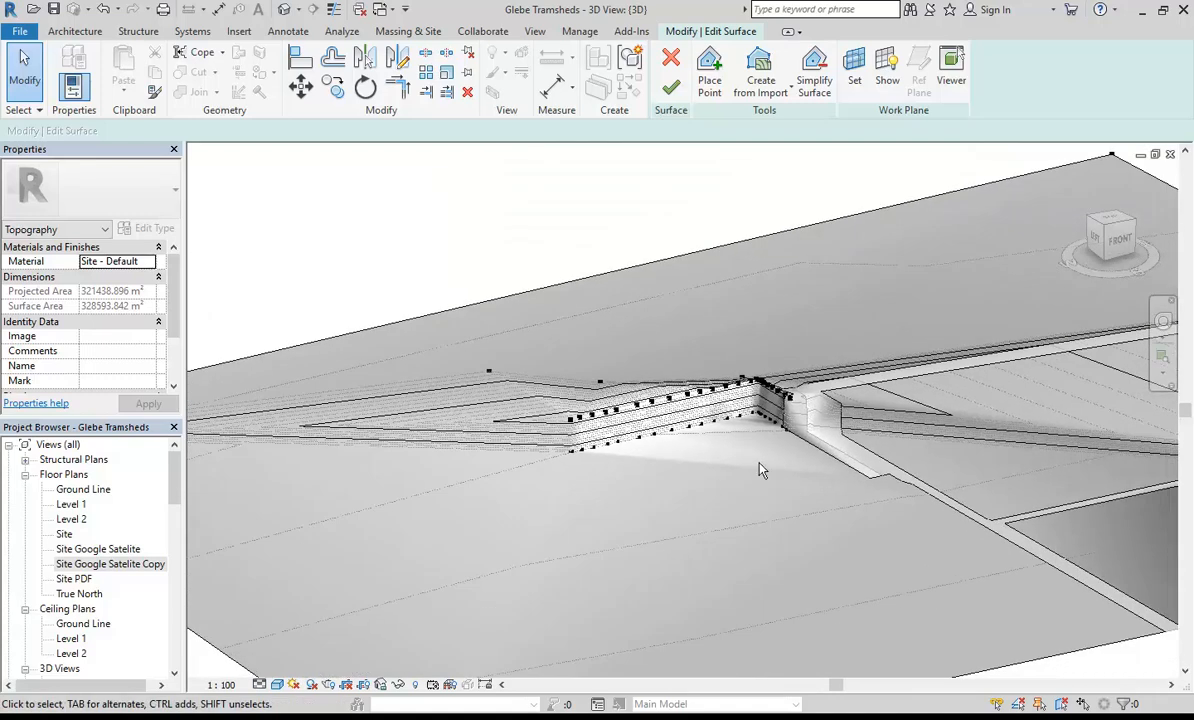
shift+middle_drag(645, 495, 680, 435)
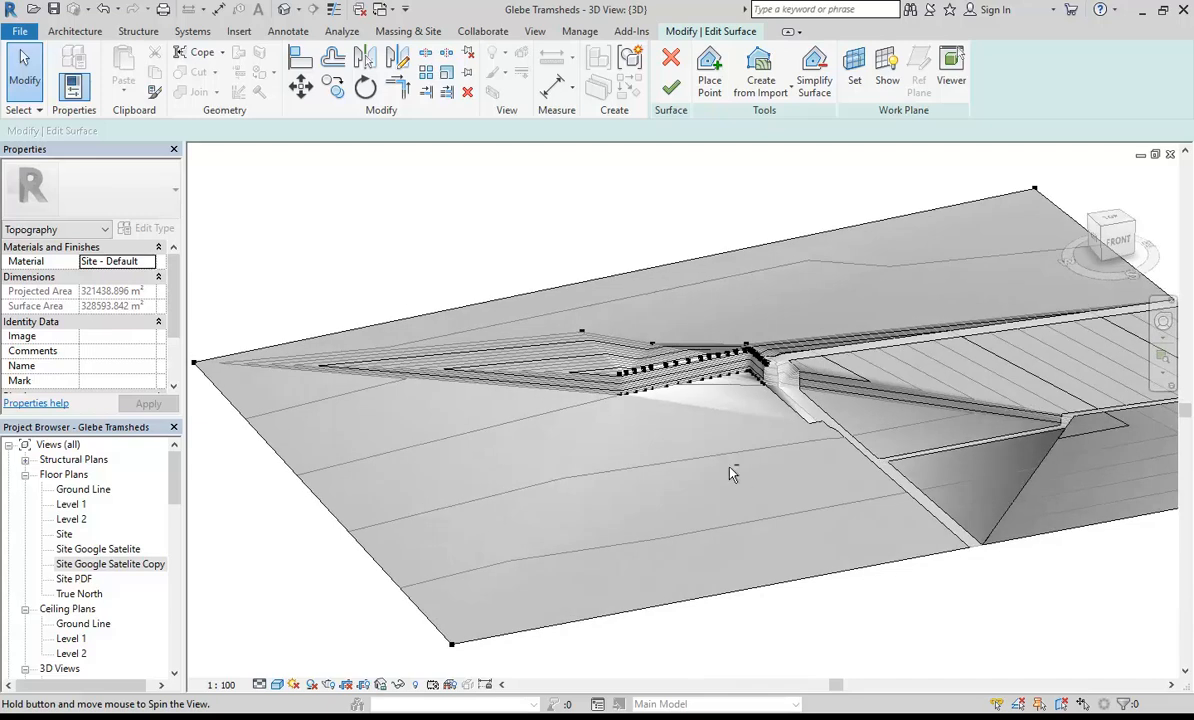
scroll(771, 344, up, 5)
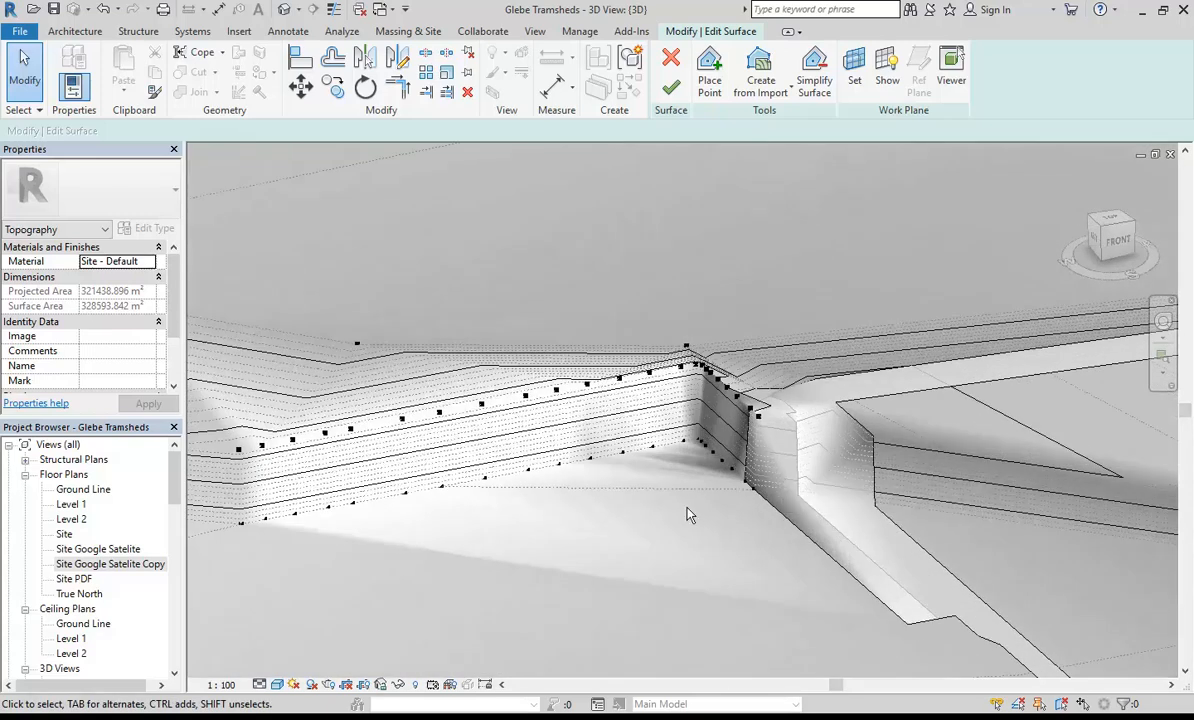
middle_drag(687, 507, 814, 461)
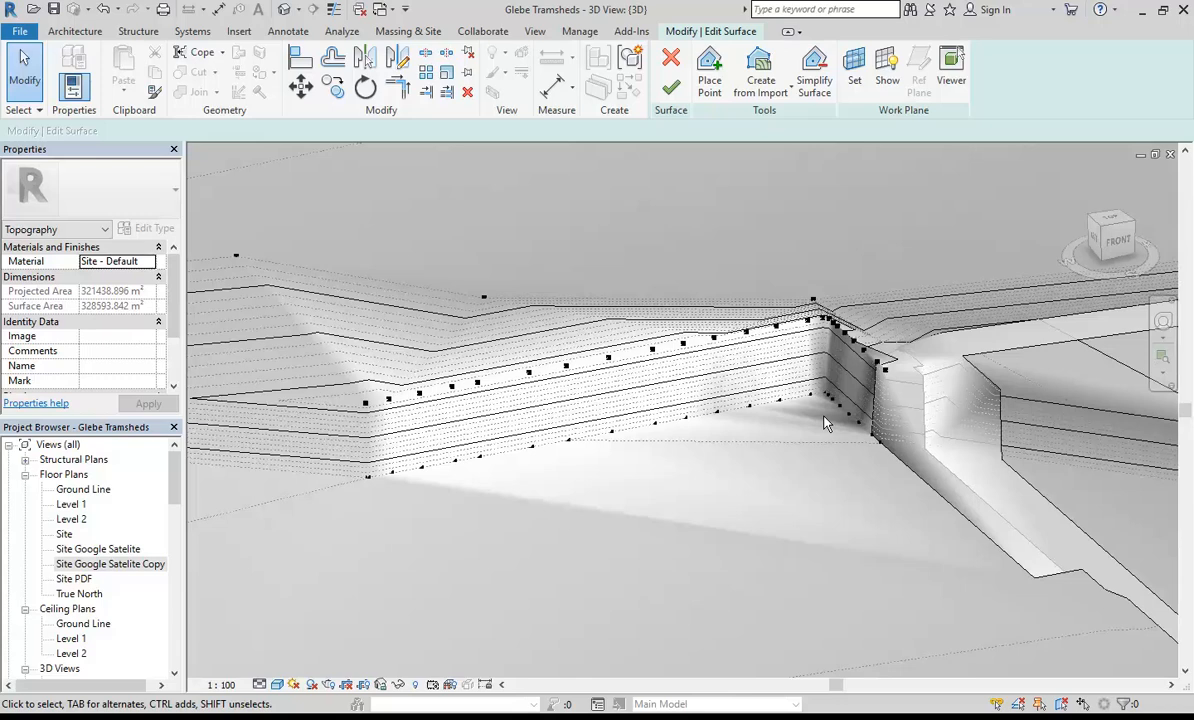
click(671, 87)
Review the whole site toposurface in 3D, checking how the level change meets the surrounding terrain and roads.
shift+middle_drag(655, 253, 697, 342)
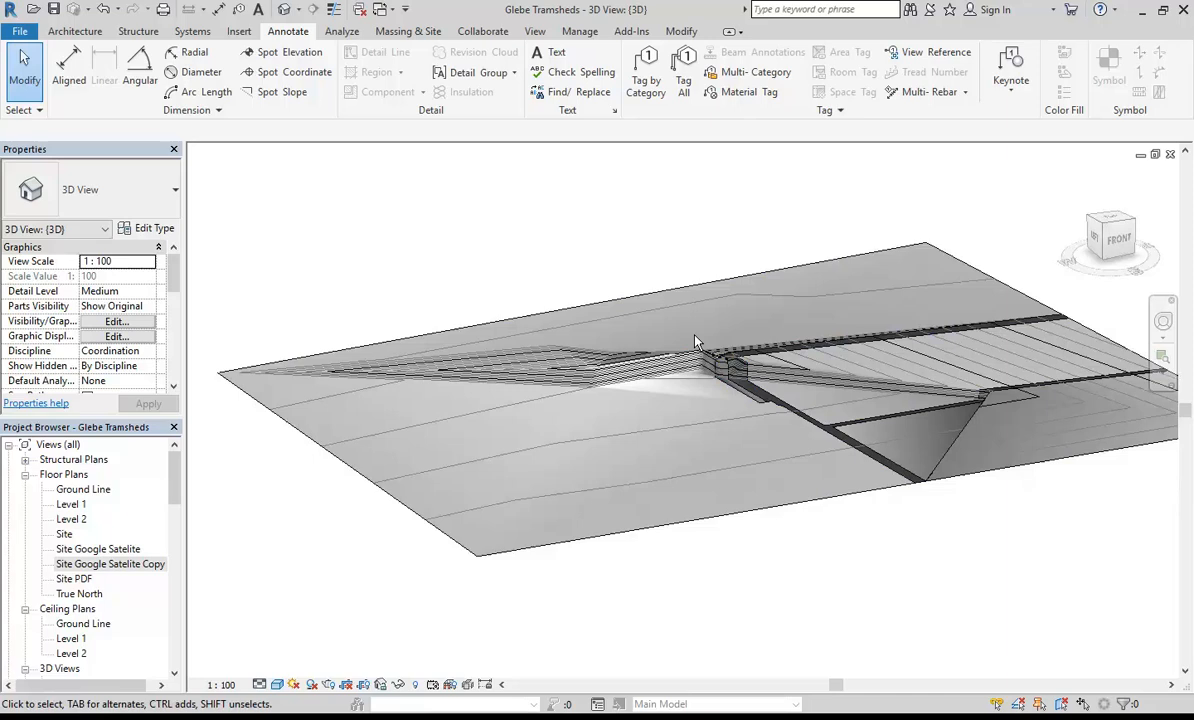
shift+middle_drag(697, 342, 791, 549)
click(806, 553)
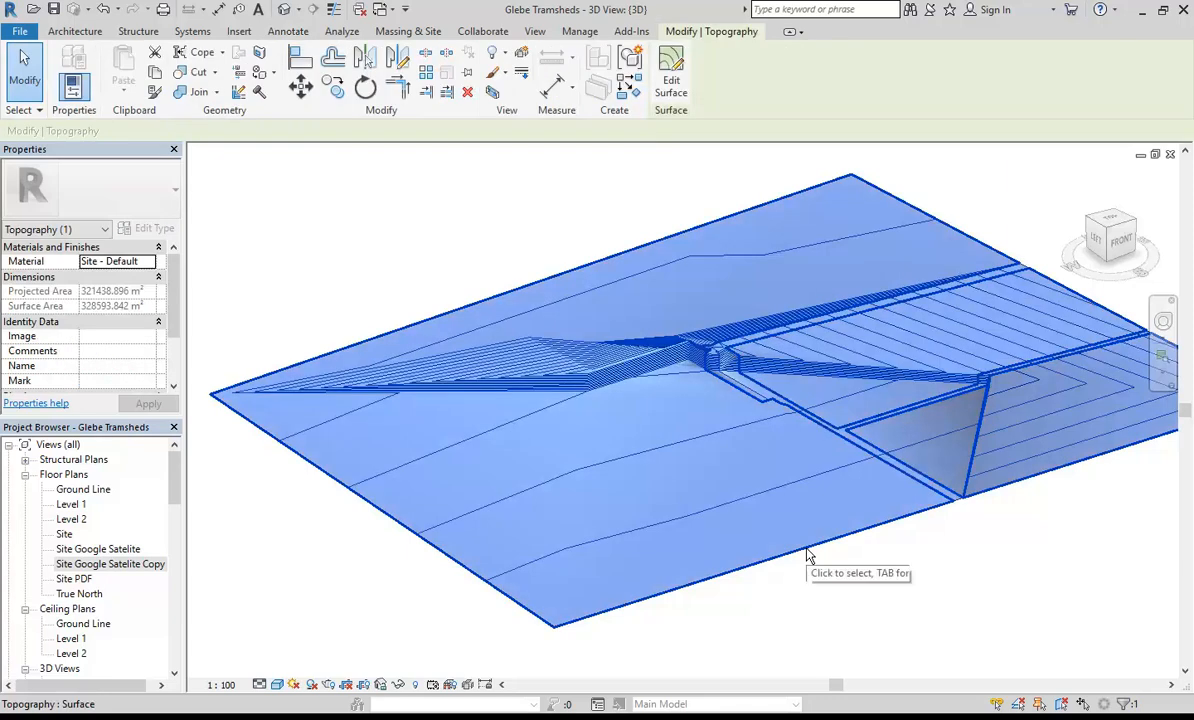
click(879, 600)
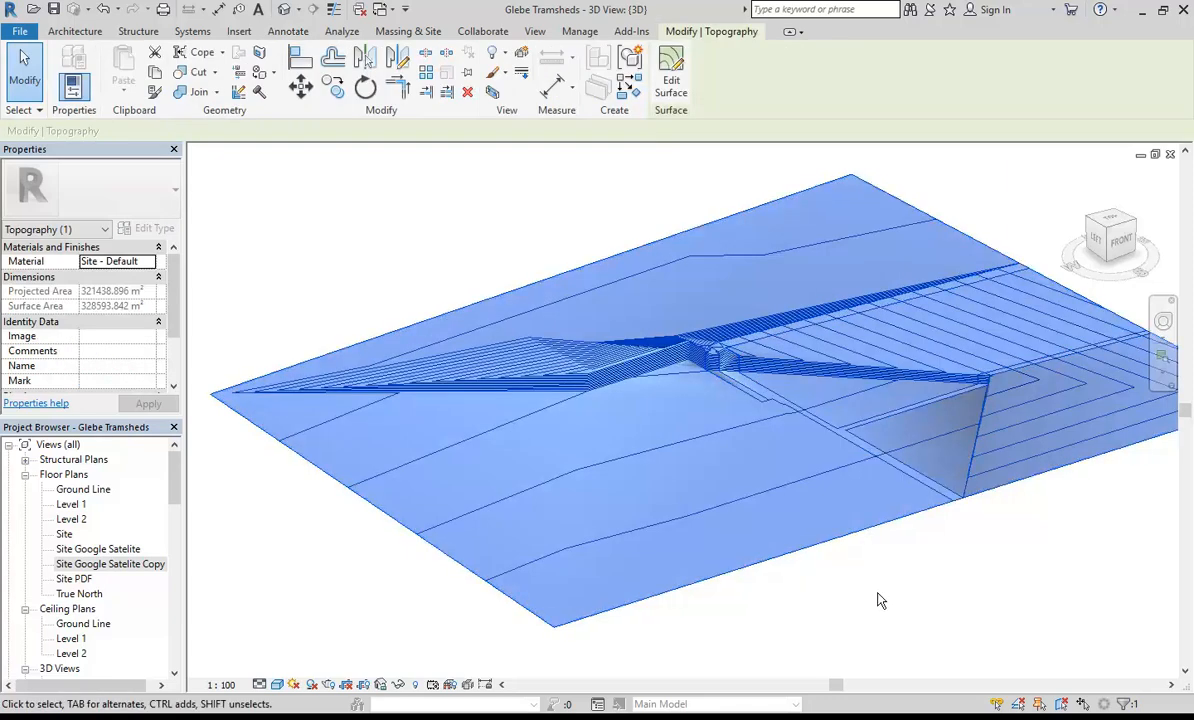
shift+middle_drag(650, 456, 618, 476)
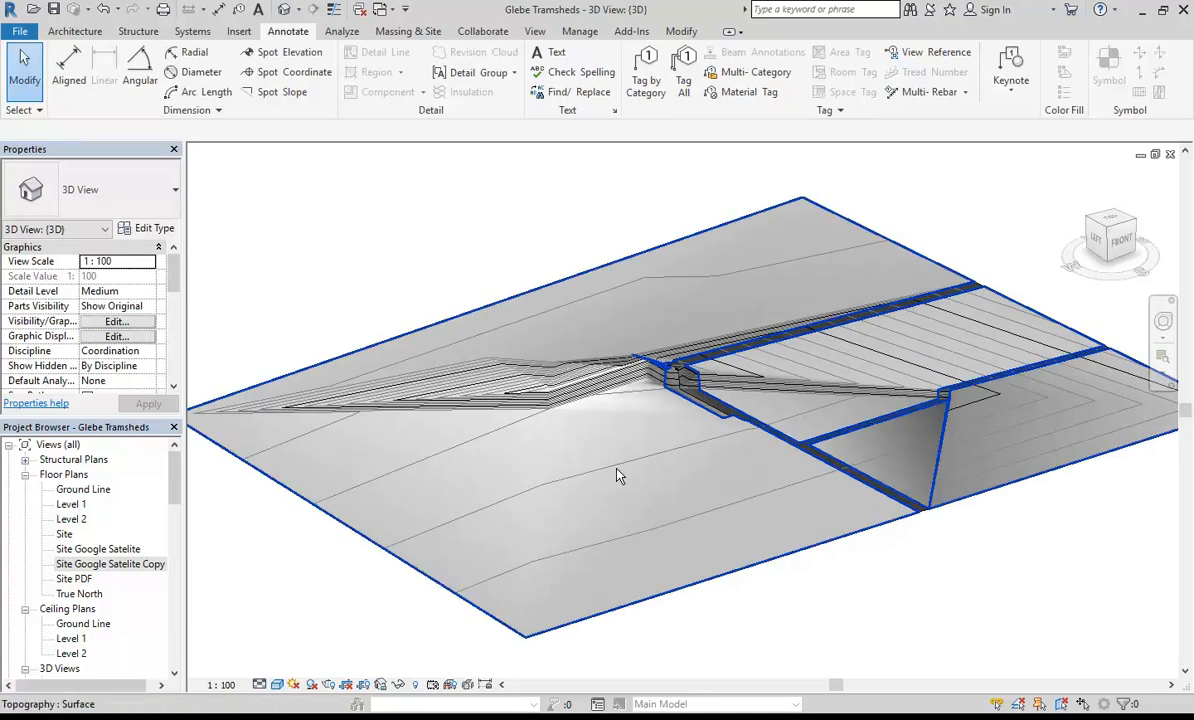